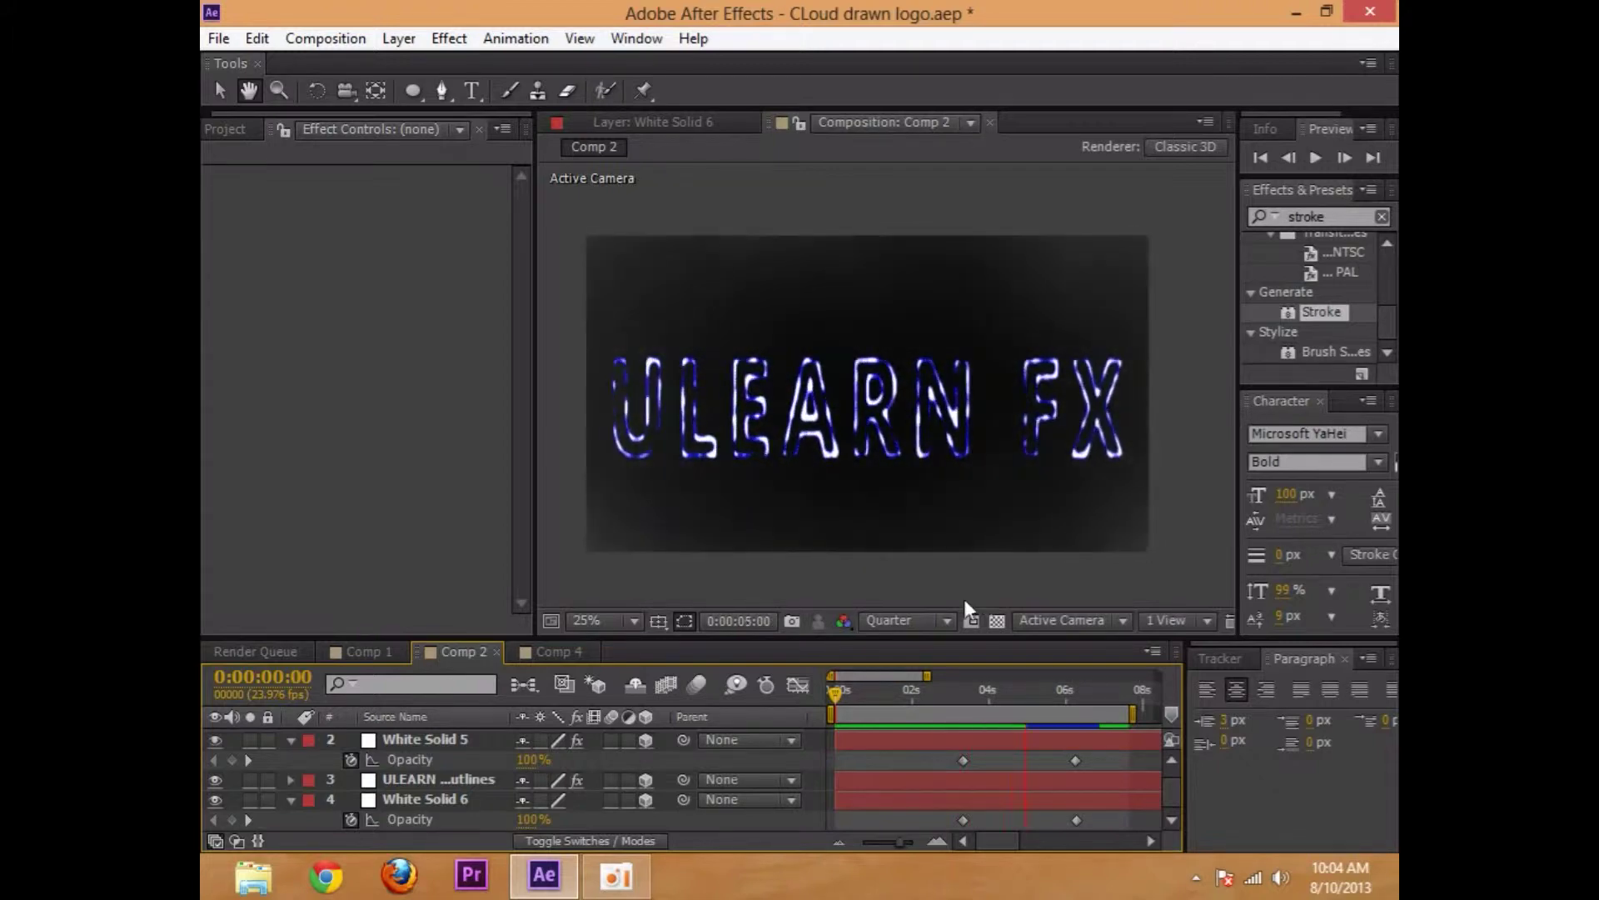
Switch to the Comp 4 composition
left_click(558, 650)
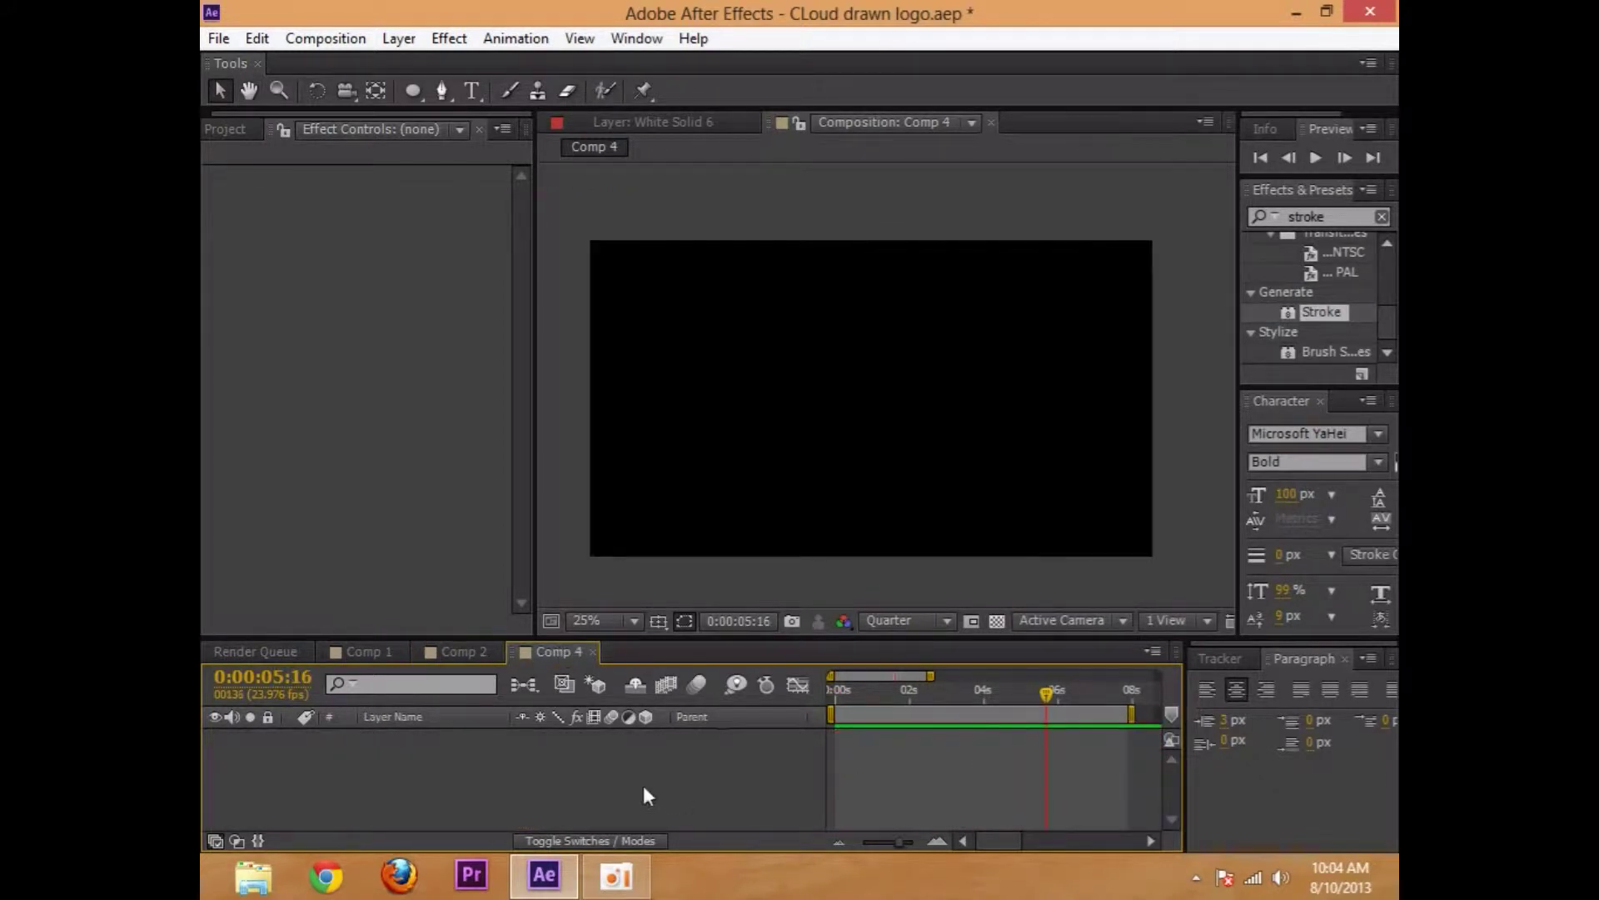
right_click(408, 787)
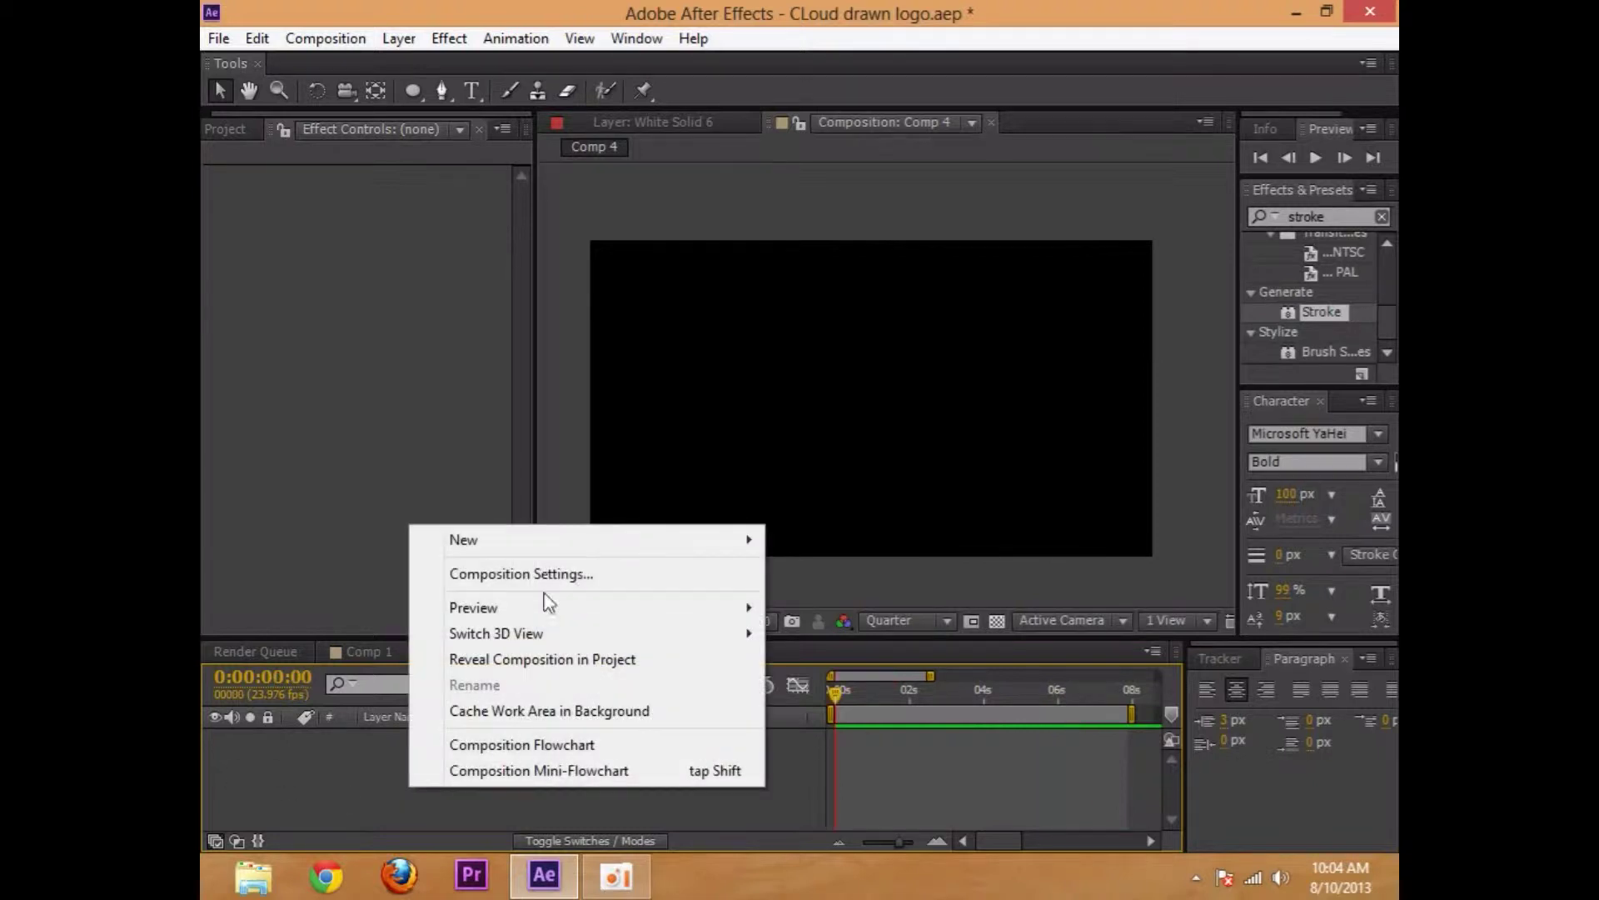
mouse_move(524, 541)
left_click(832, 598)
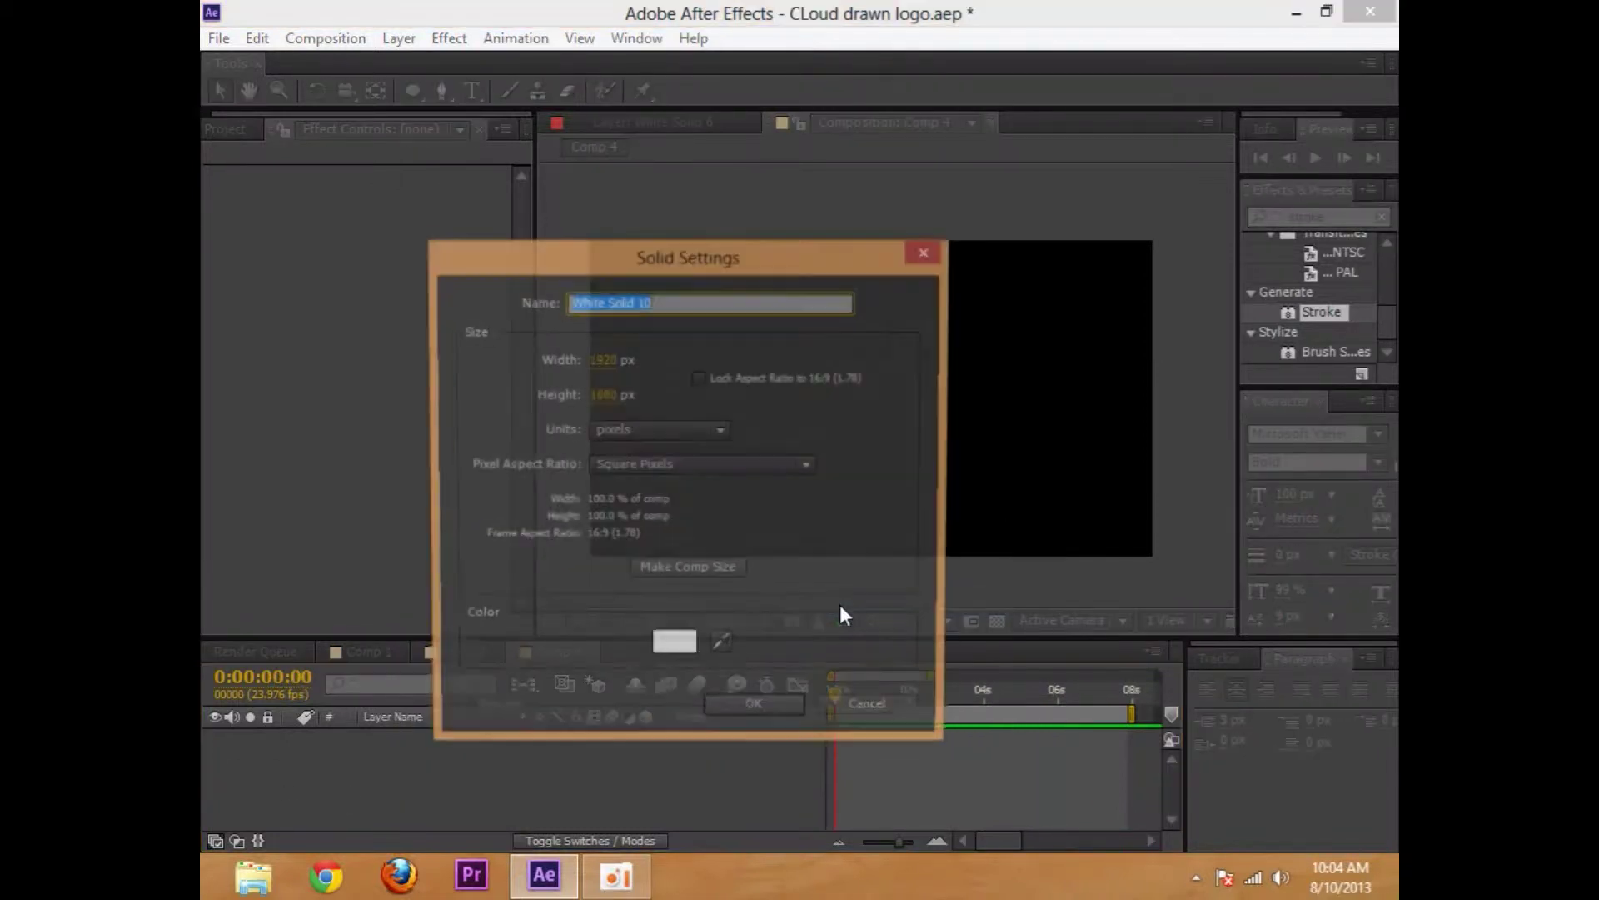
left_click(866, 714)
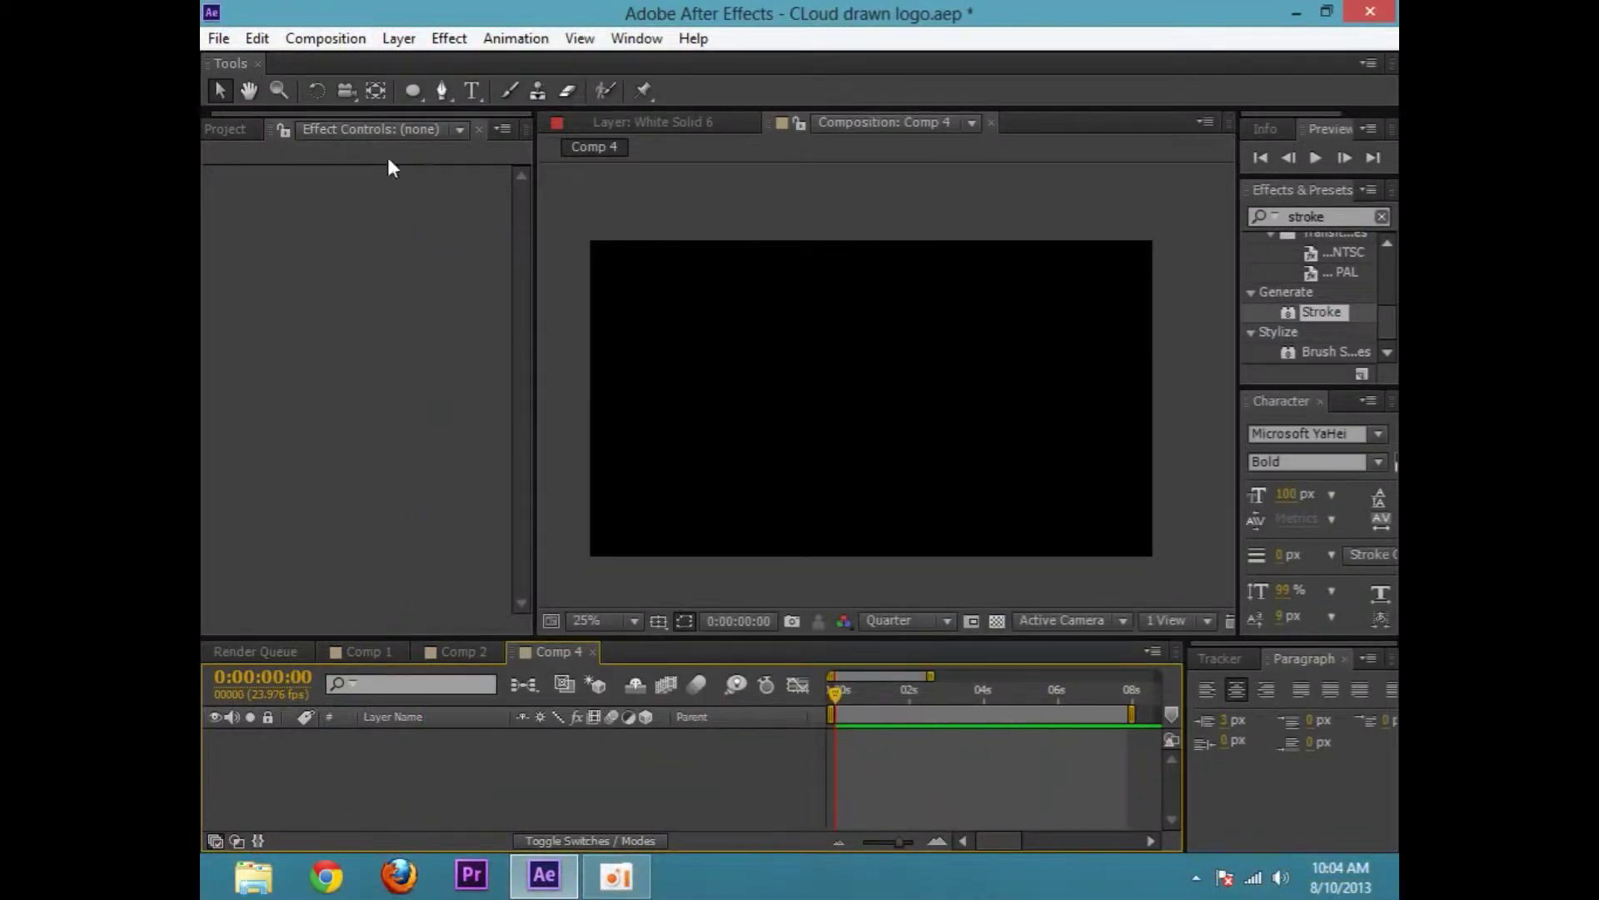
Add a text layer reading ULEARN FX in the middle of the composition
left_click(471, 90)
left_click(759, 389)
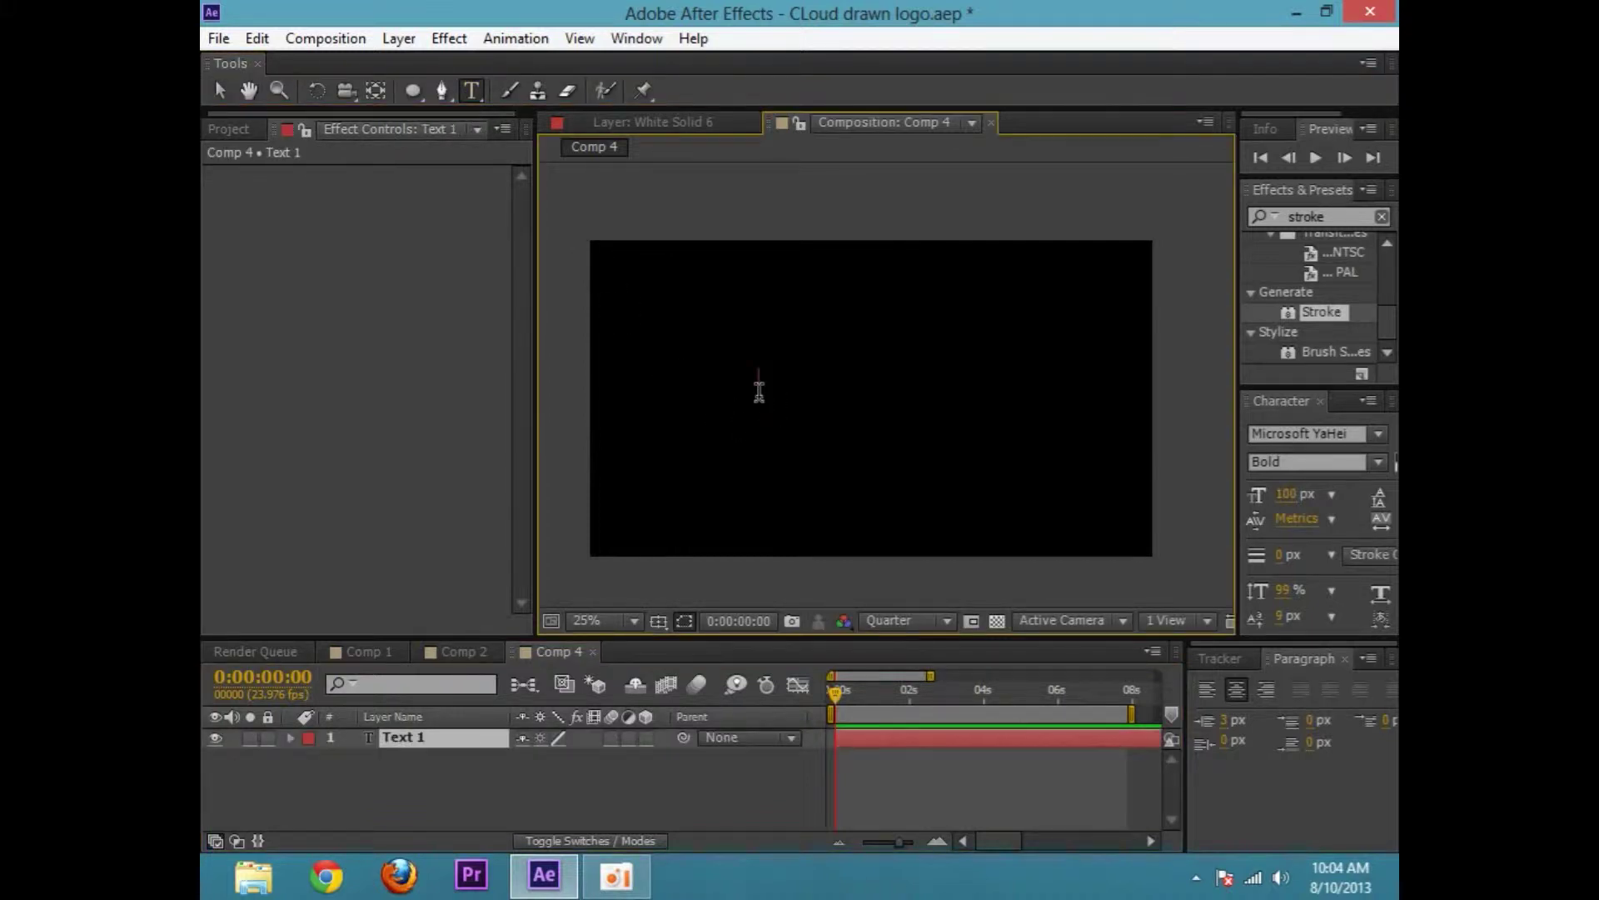
type("ULE")
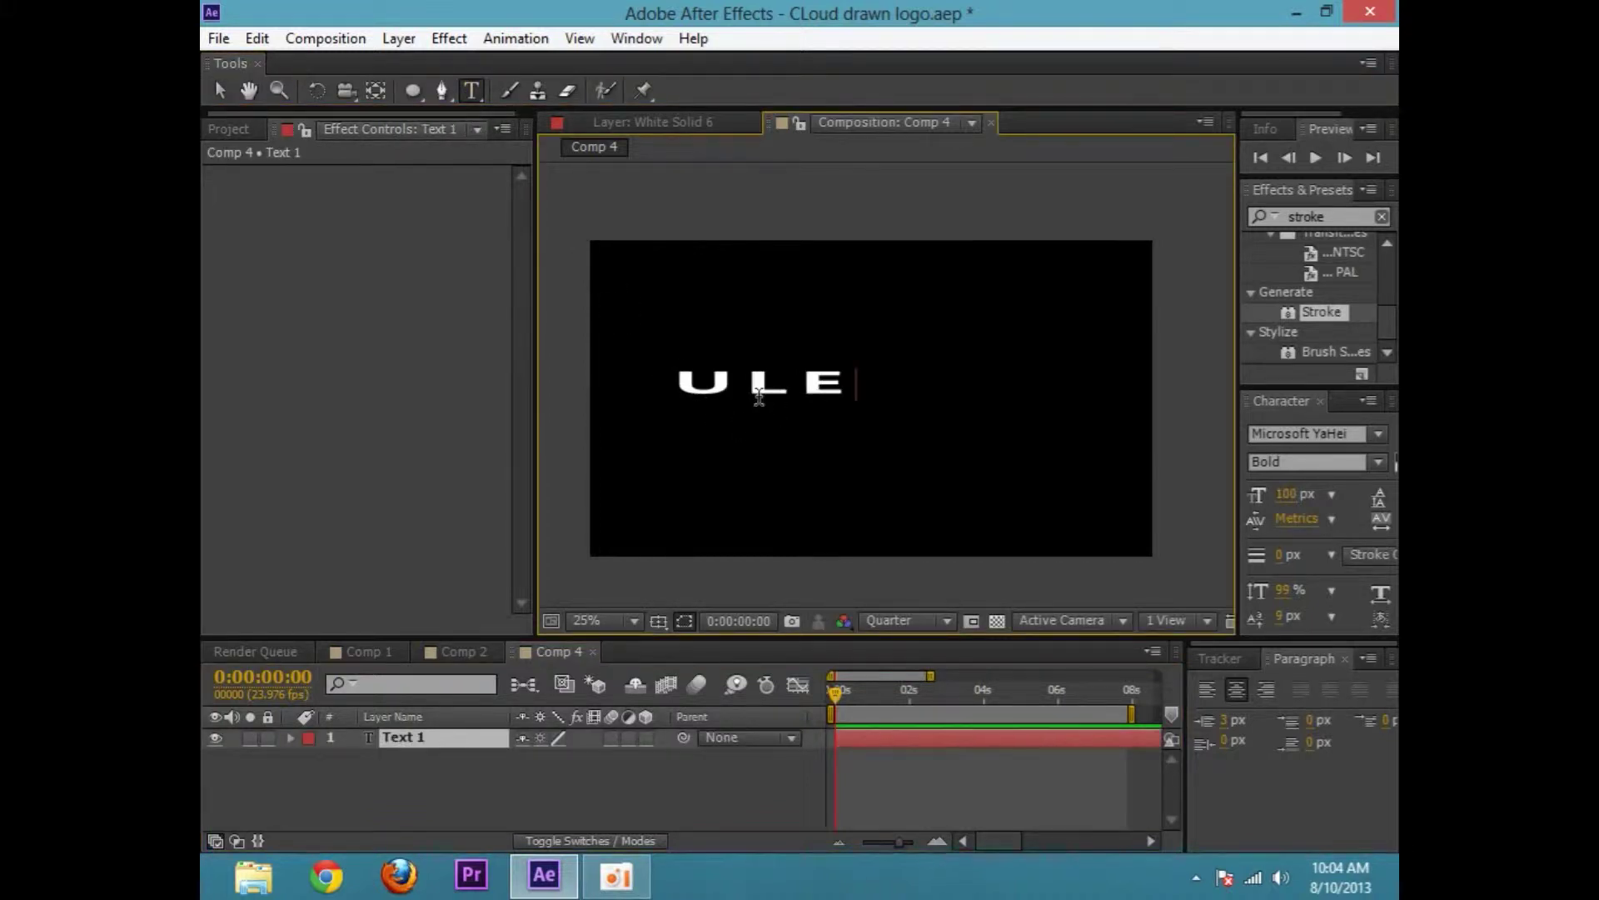
type("ARBN FX")
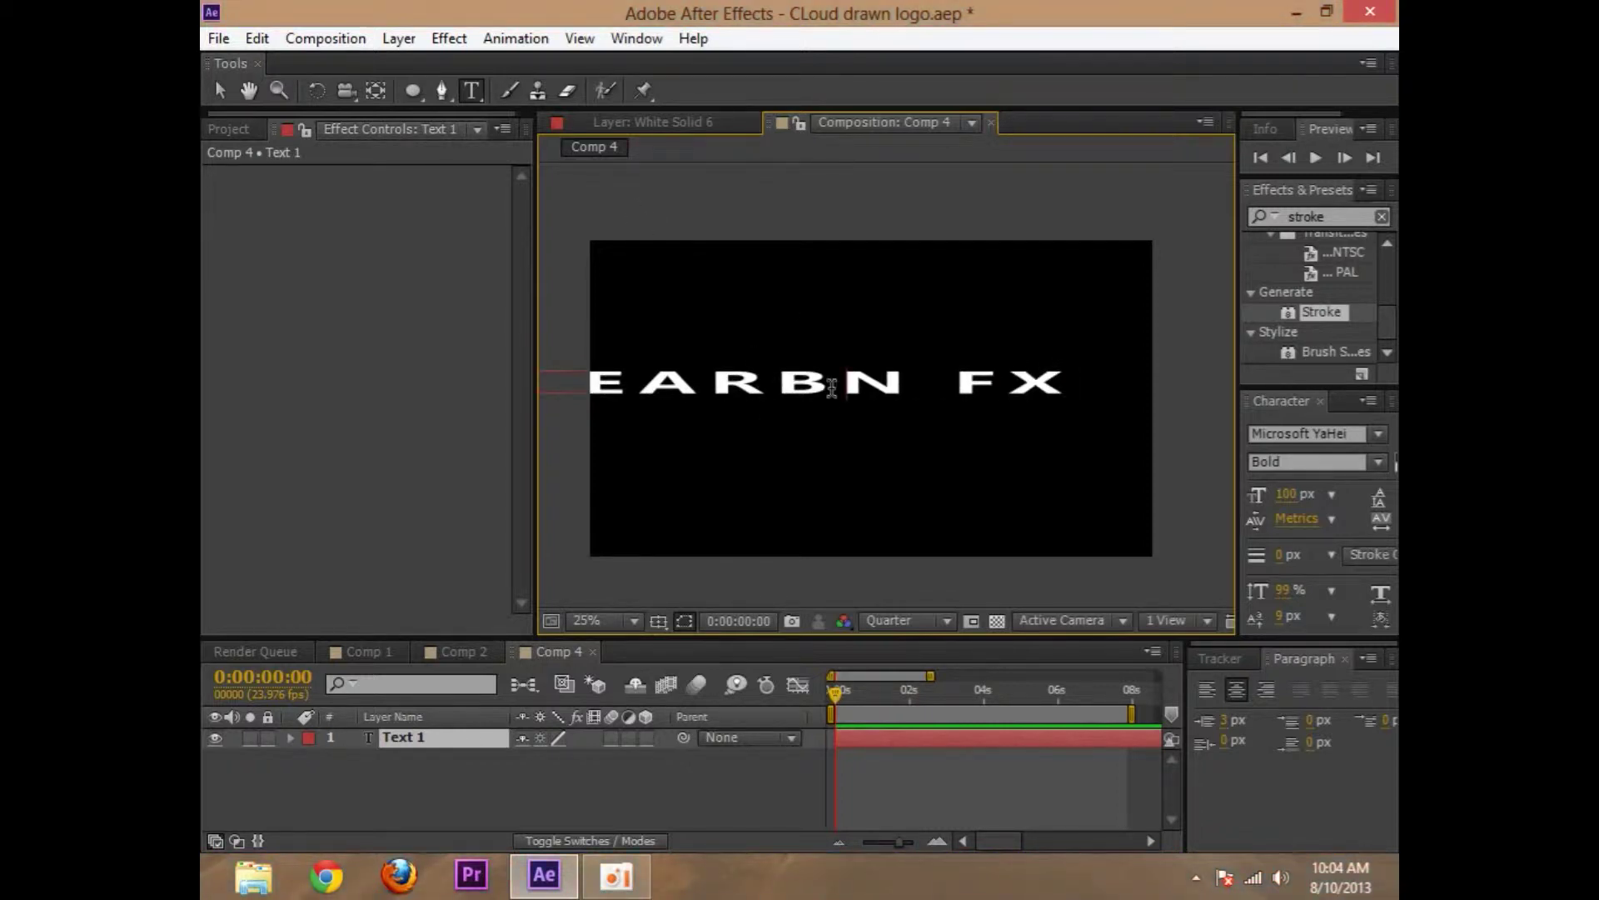
key("BackSpace")
Centre the ULEARN FX text in the frame and stretch it taller to fill about 80% of the frame width
left_click(219, 90)
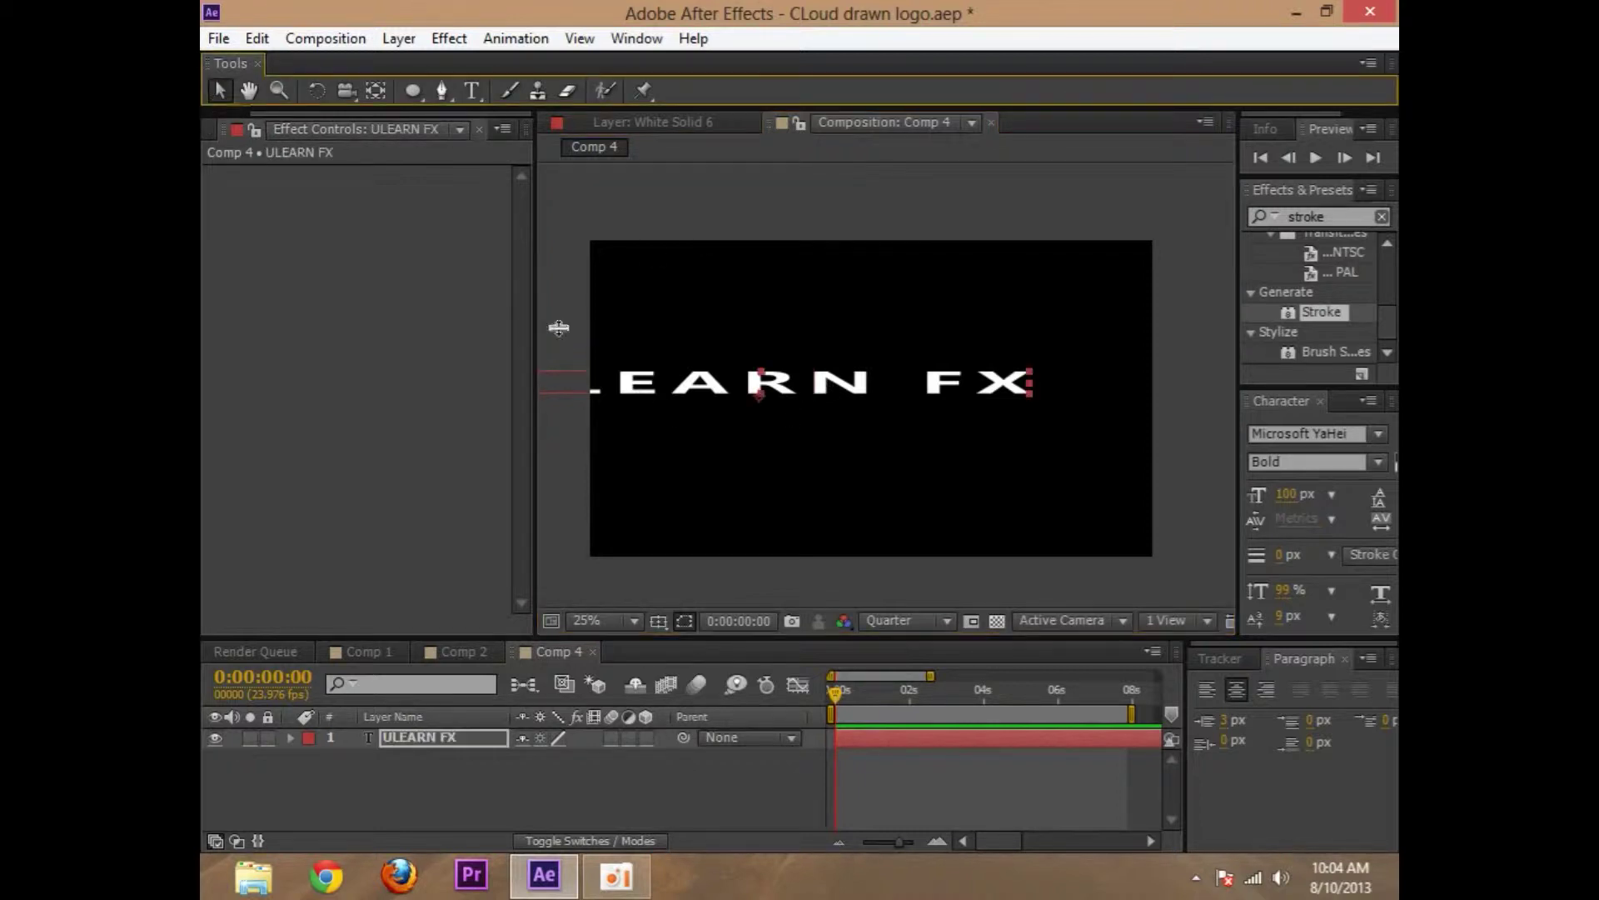
left_click_drag(759, 375, 935, 397)
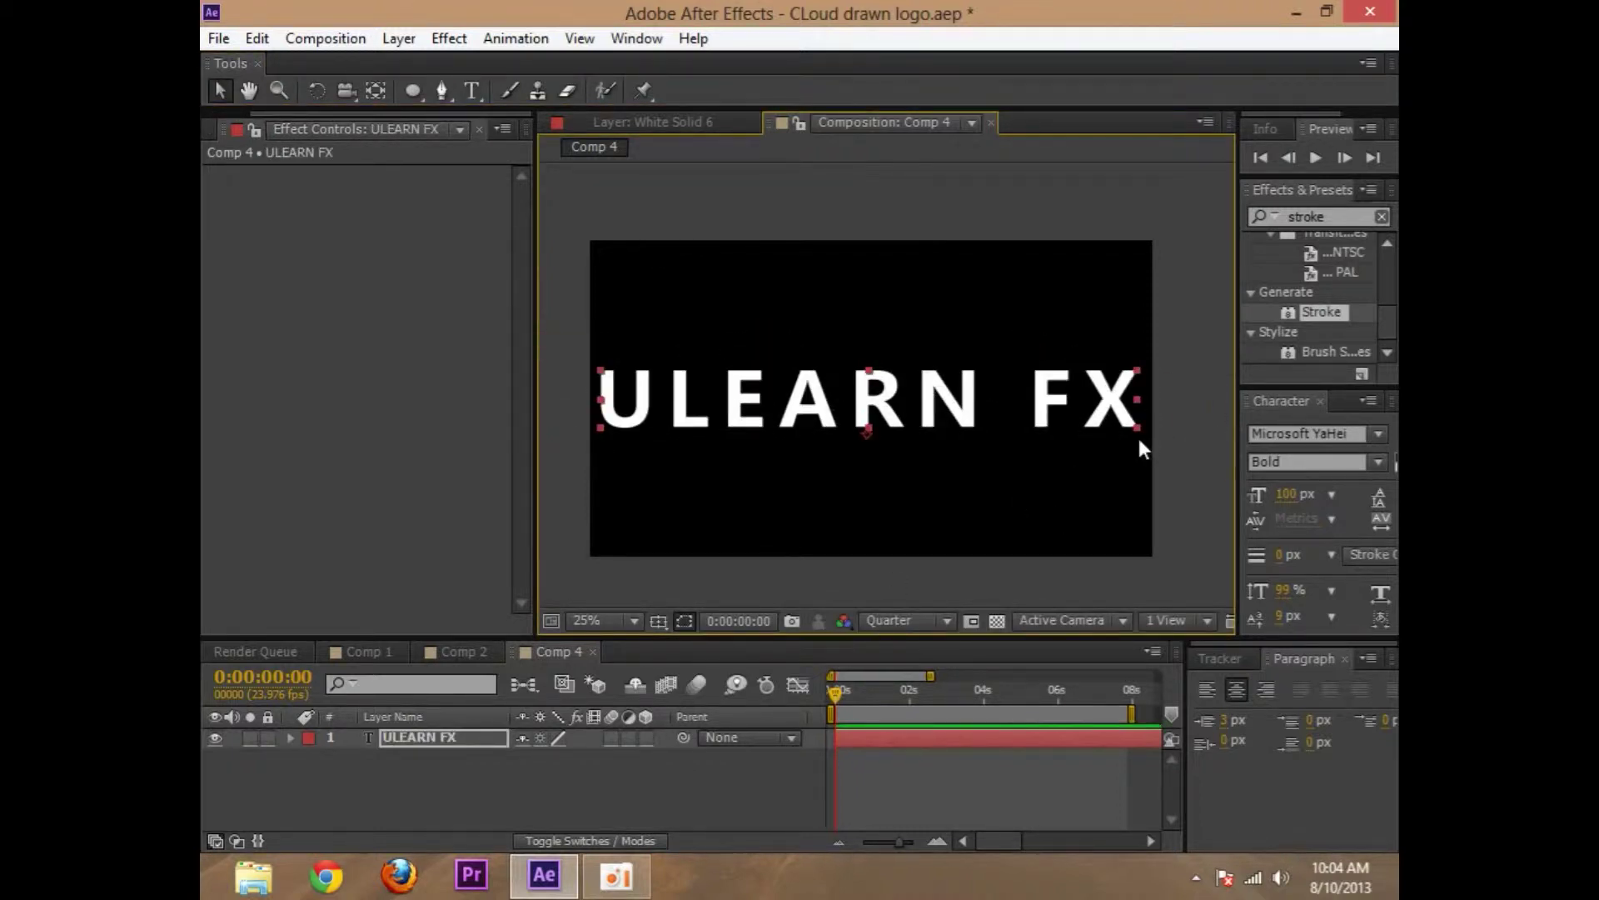
left_click_drag(1137, 427, 1008, 406)
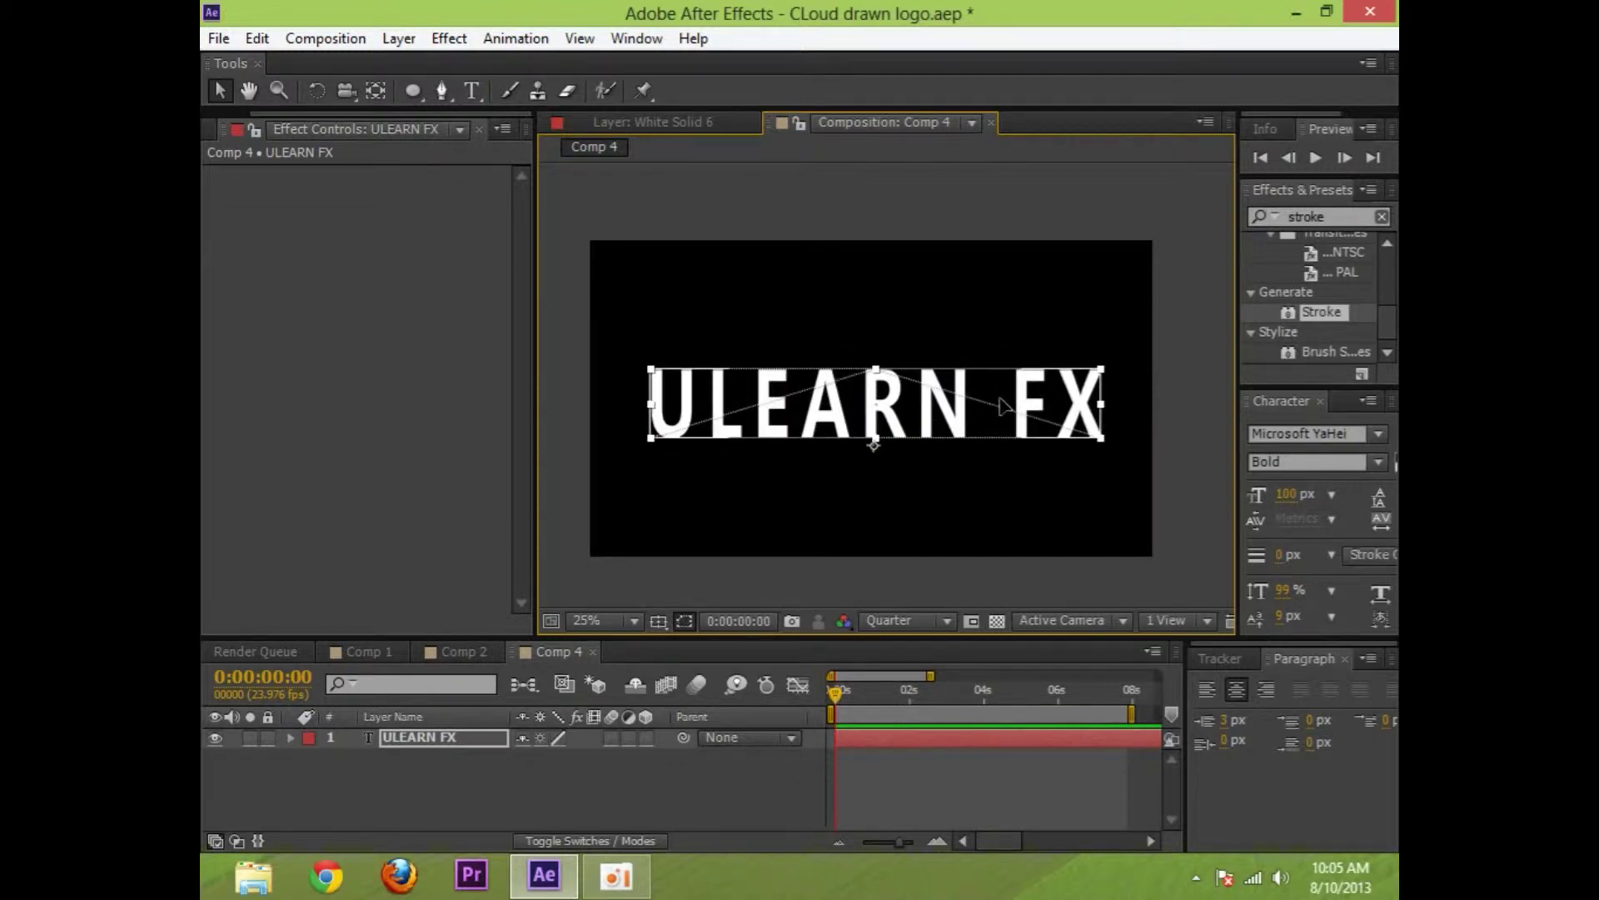
left_click(1018, 484)
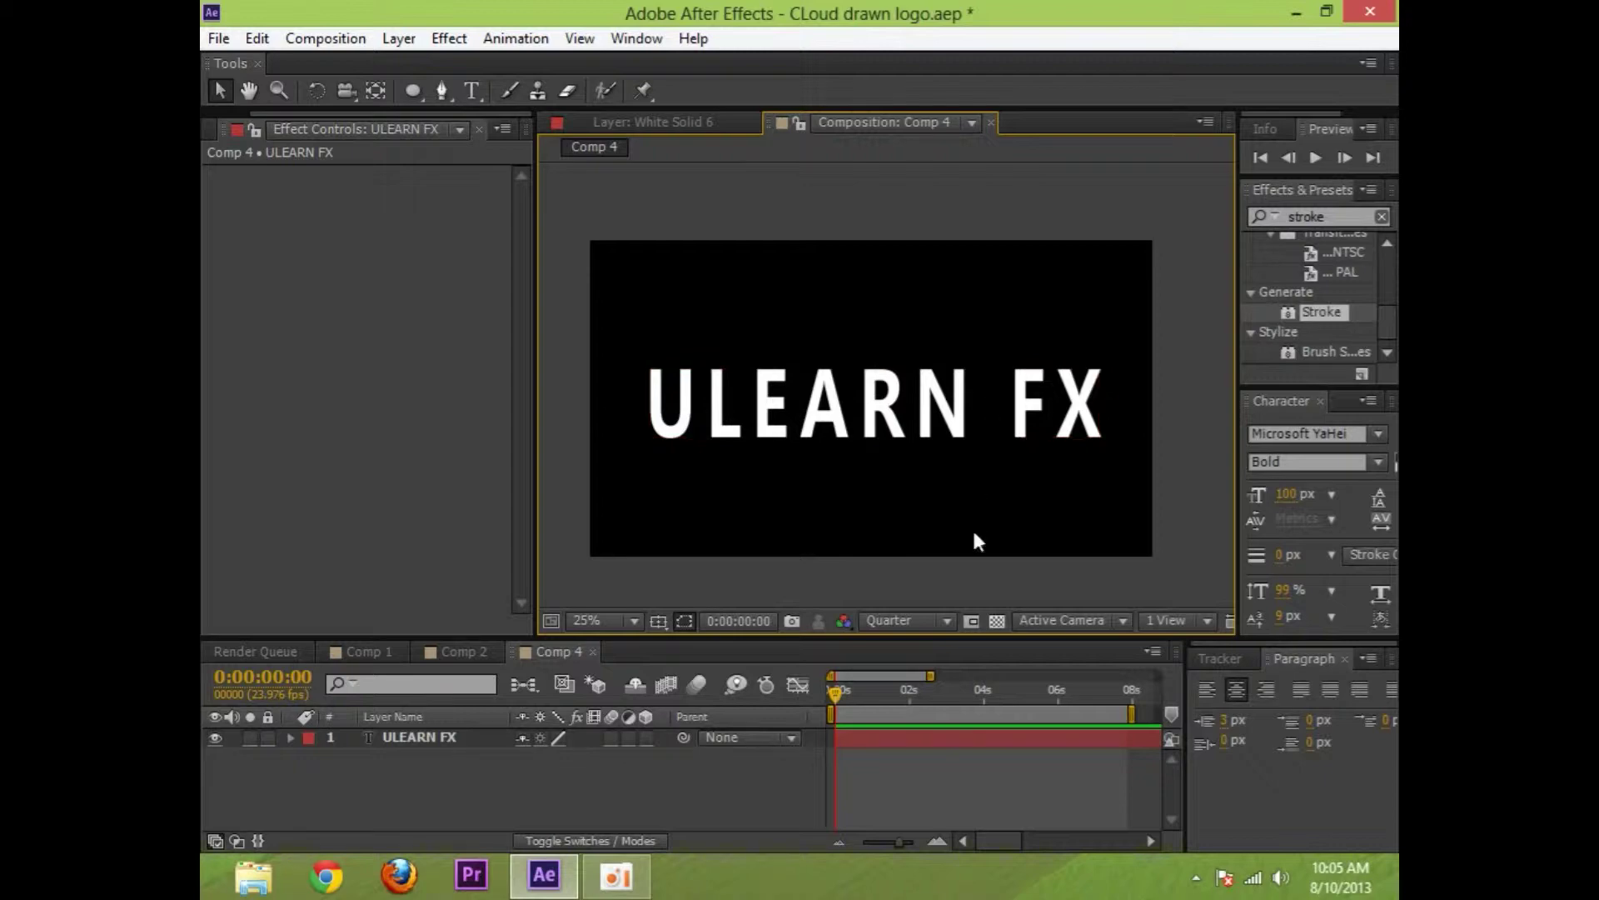
Create a mask outlines layer from the ULEARN FX text and delete the original text layer
right_click(441, 734)
left_click(568, 647)
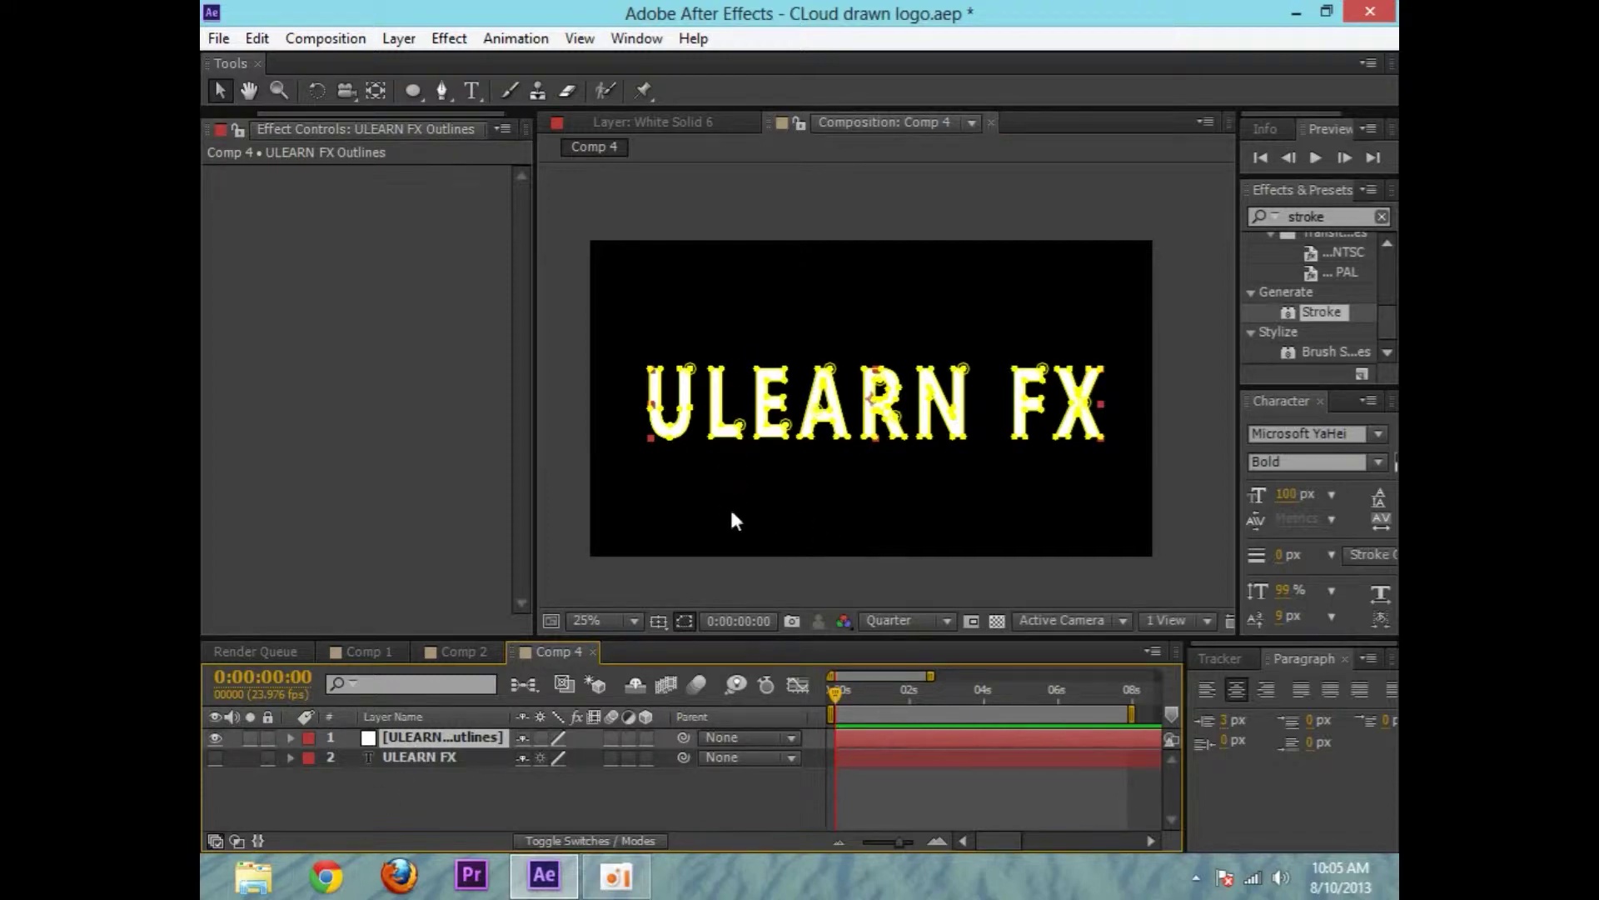
left_click(448, 756)
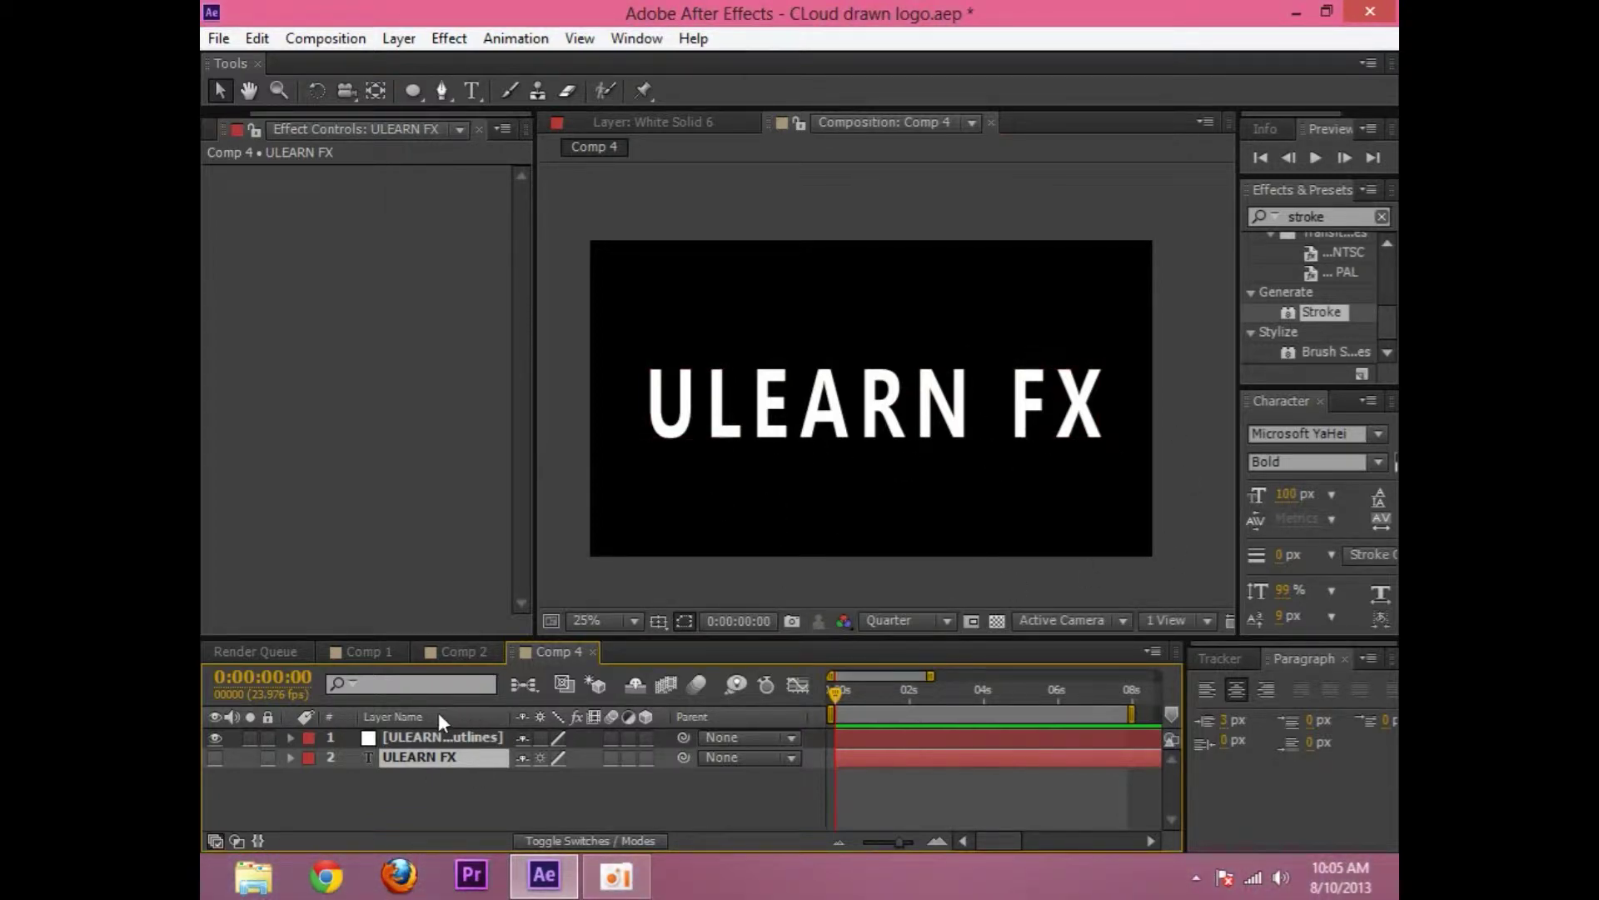
key("Delete")
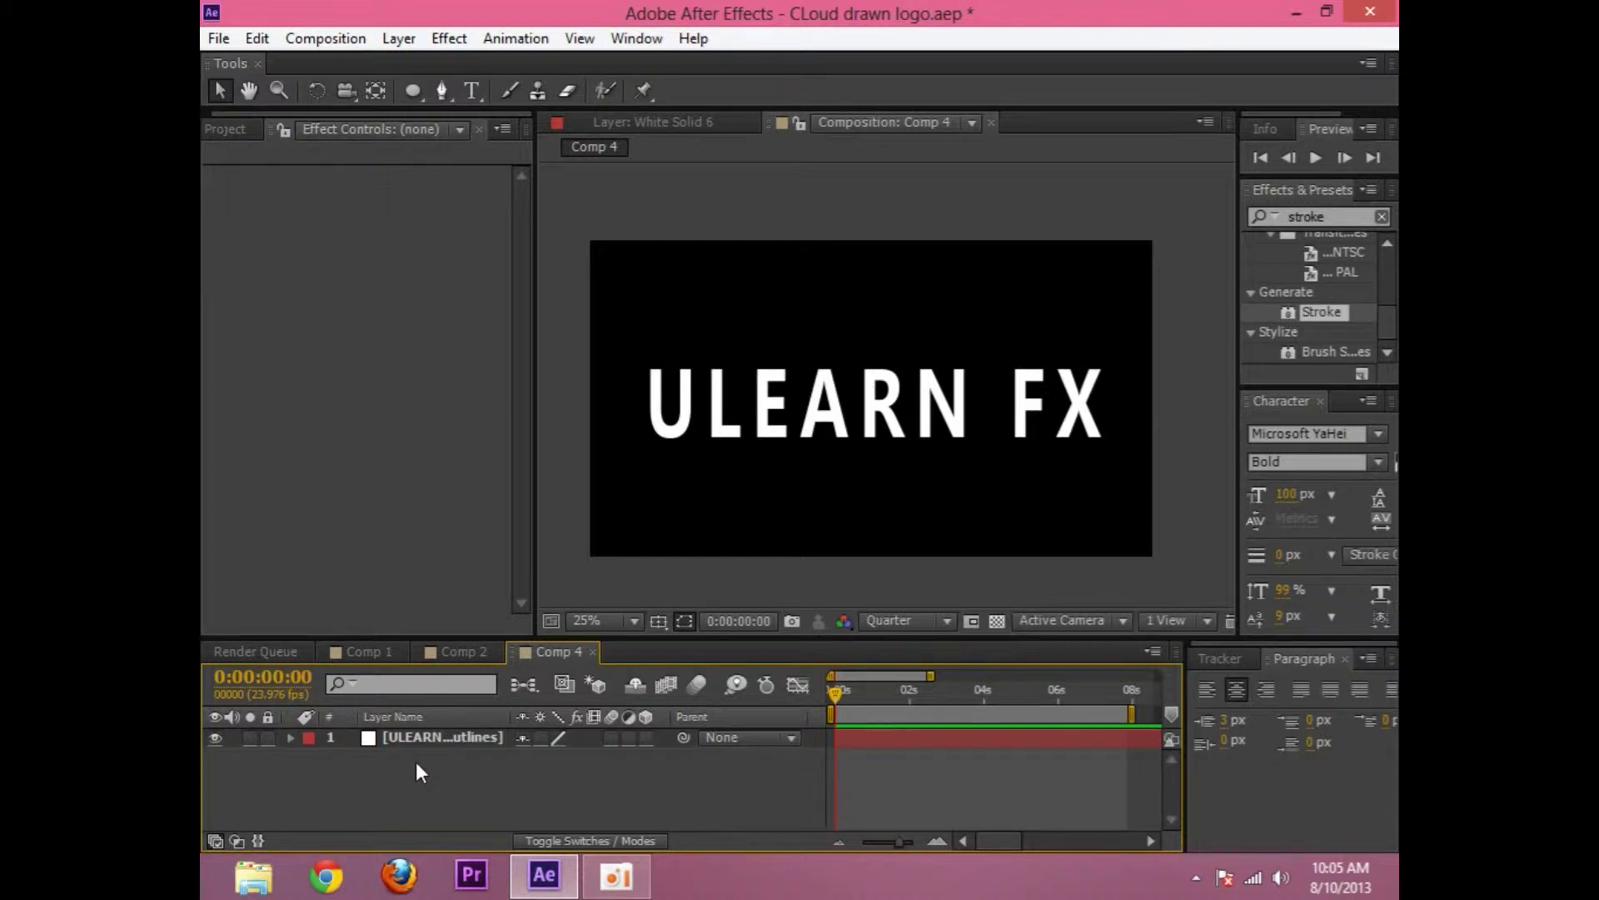
Apply the Stroke effect to the outlines layer, using All Masks and the On Transparent paint style
mouse_move(1322, 319)
left_mouse_down()
mouse_move(868, 571)
mouse_move(496, 738)
left_mouse_up()
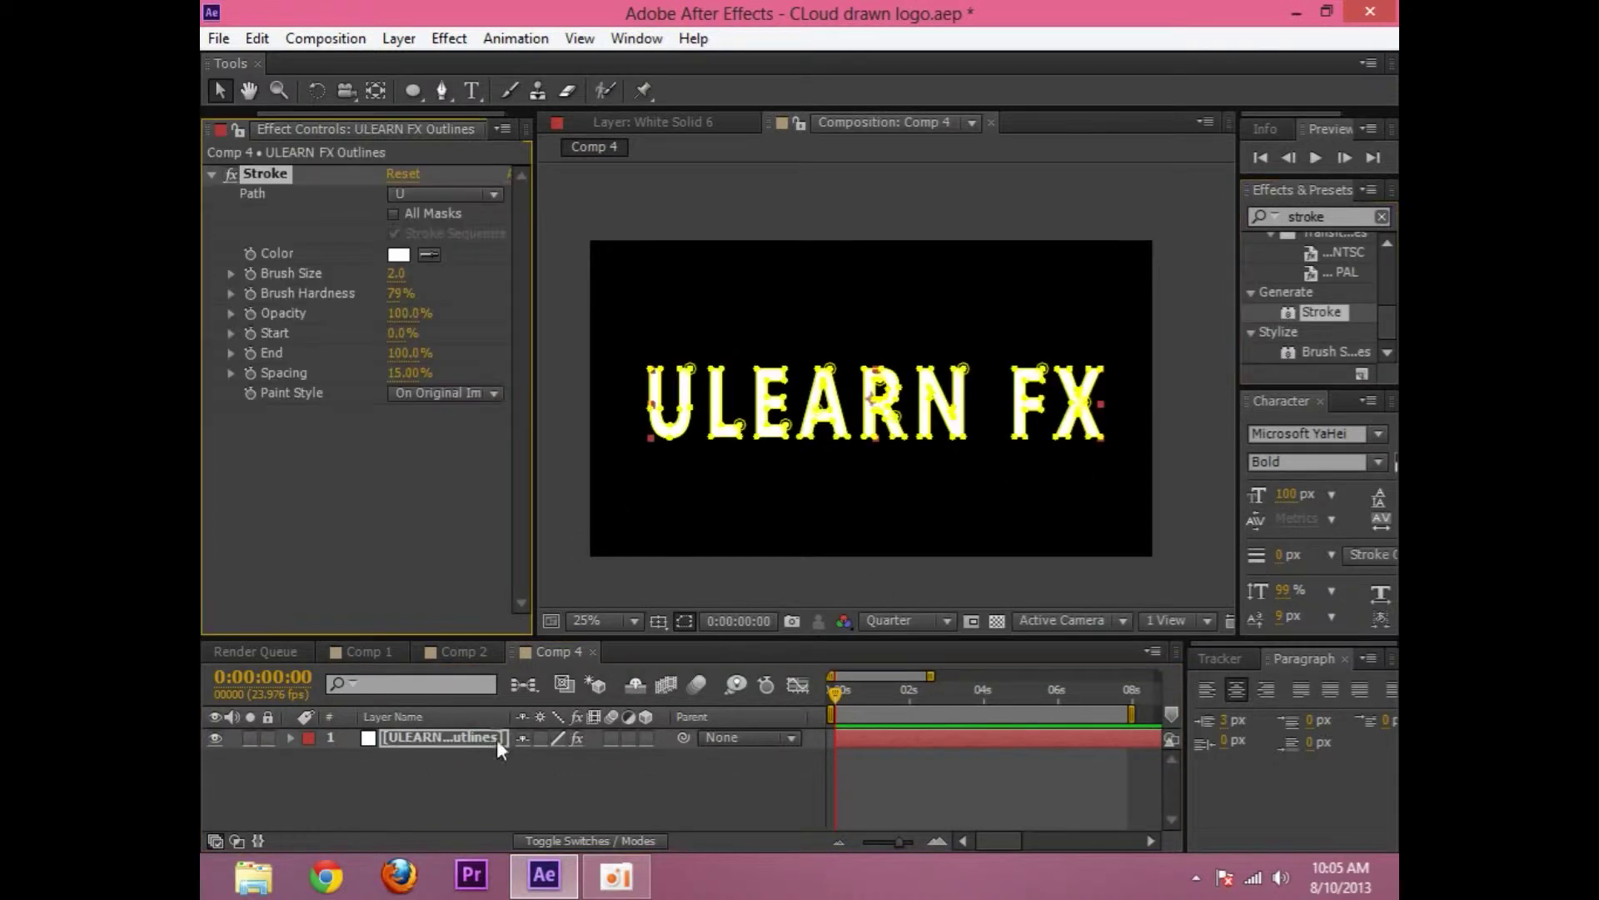
left_click(423, 210)
left_click(464, 393)
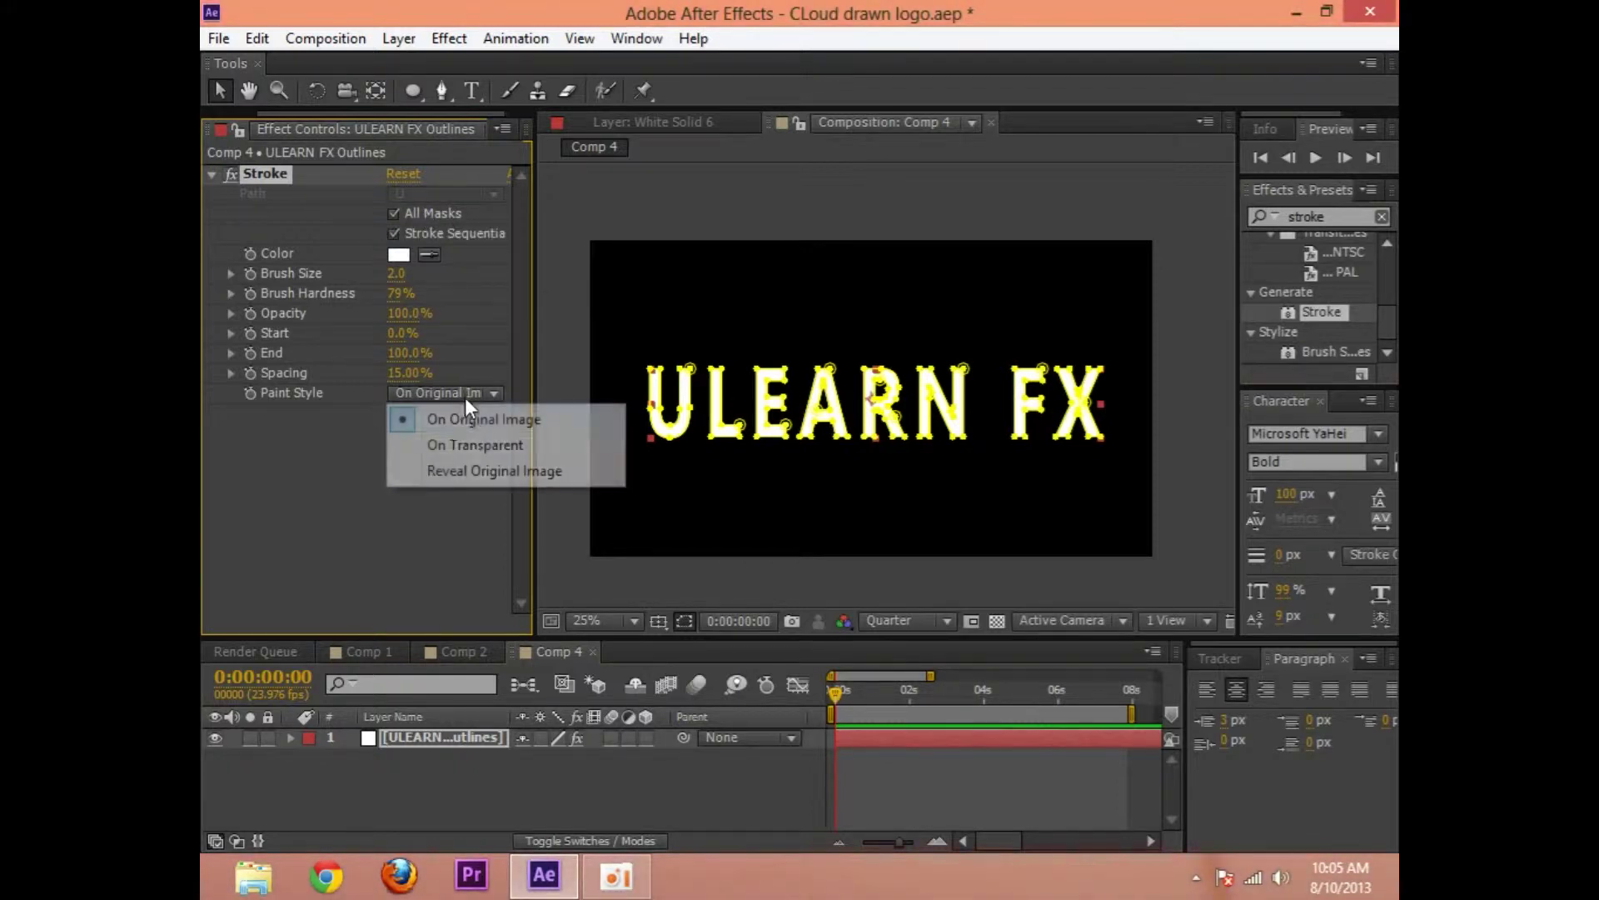
left_click(482, 448)
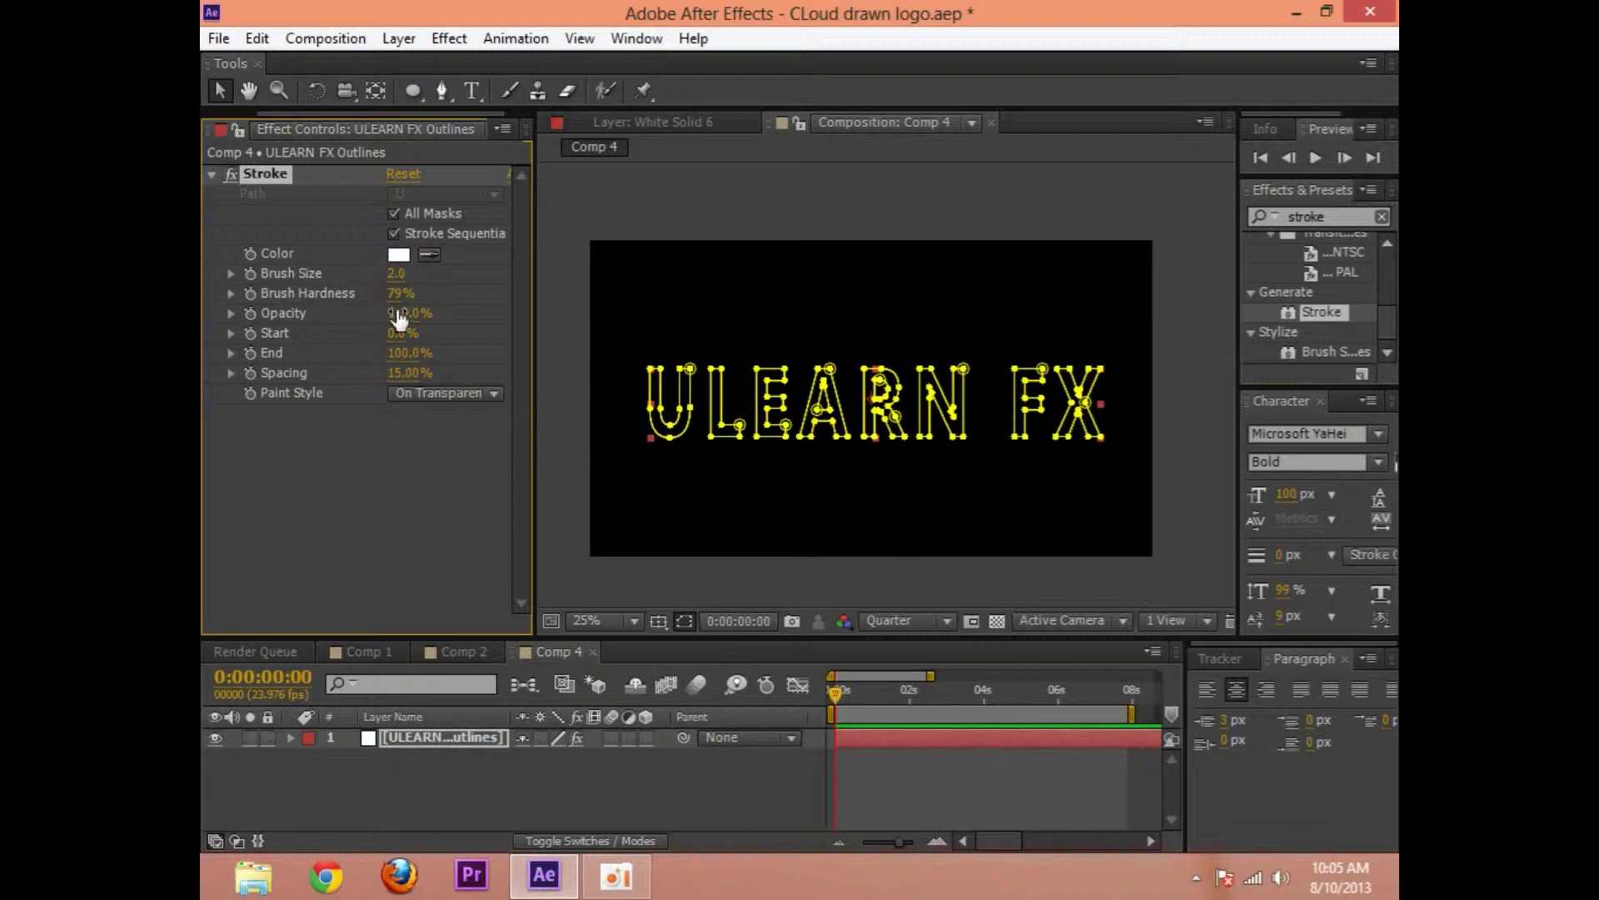
Set the Stroke effect's brush size to 19.5 and its brush hardness to 0%
left_click_drag(401, 283, 699, 278)
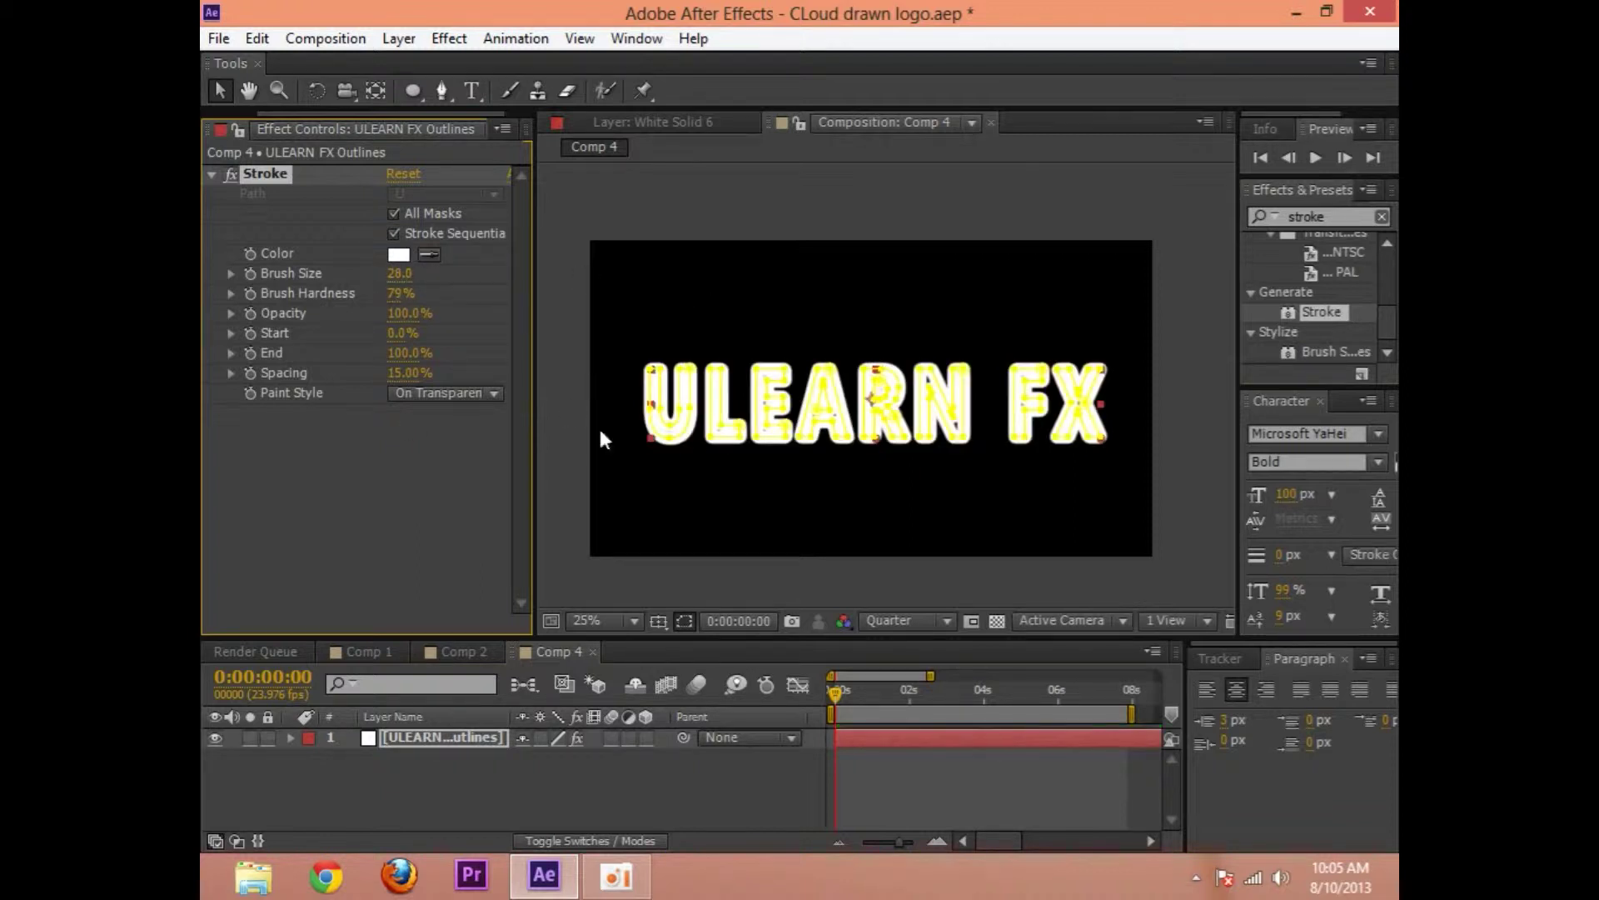
left_click(710, 502)
left_click_drag(401, 274, 379, 293)
left_click(401, 294)
key("Return")
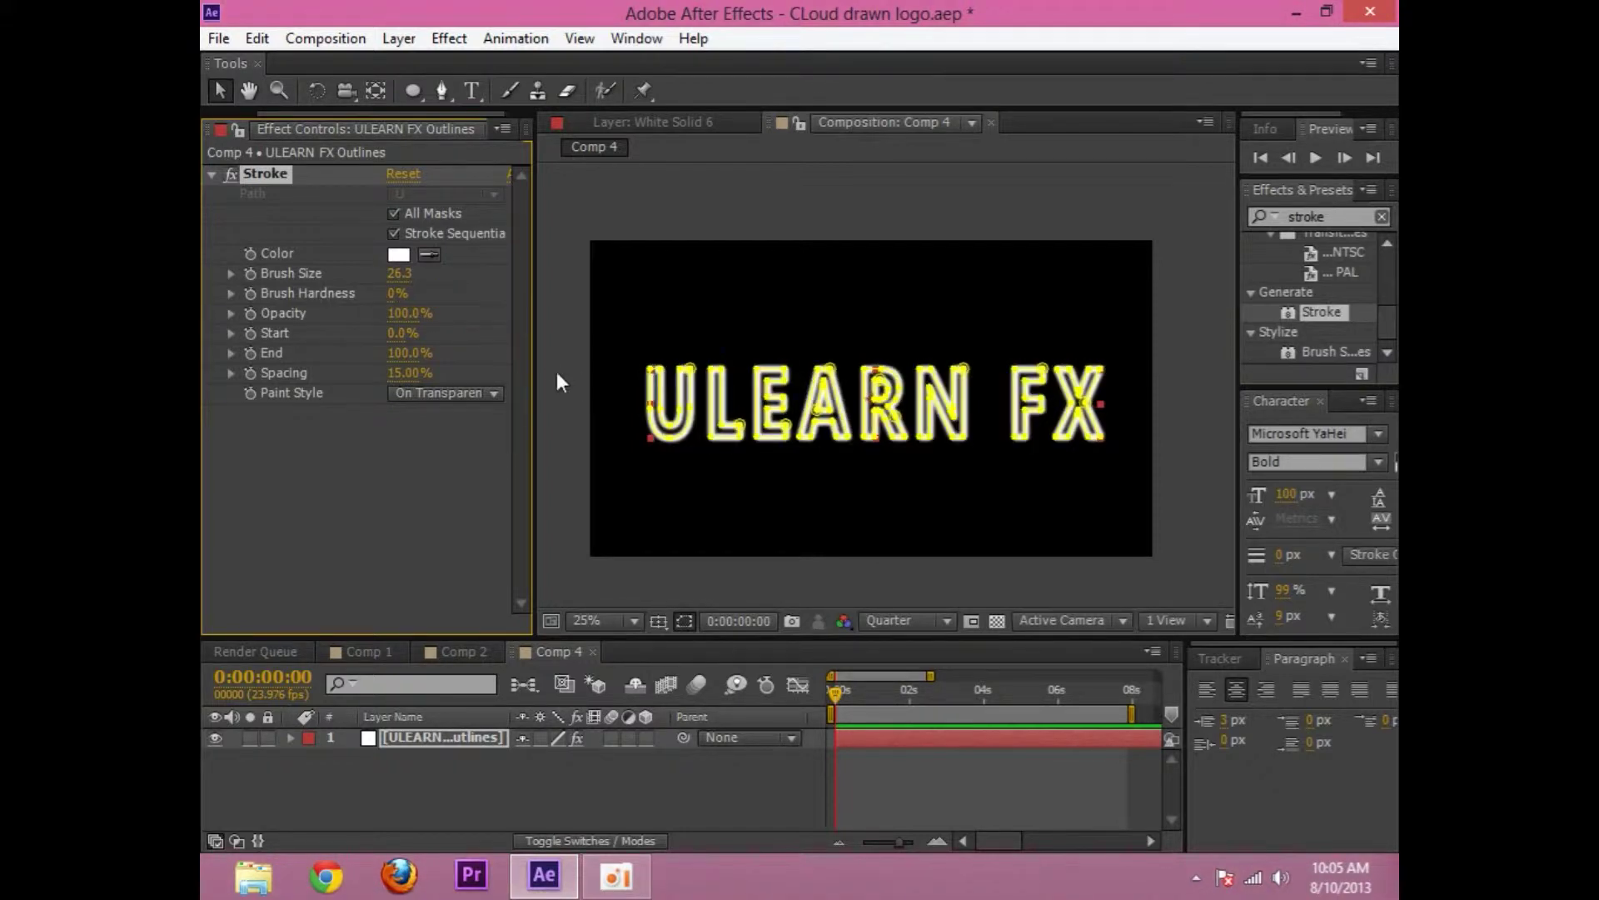
left_click(807, 557)
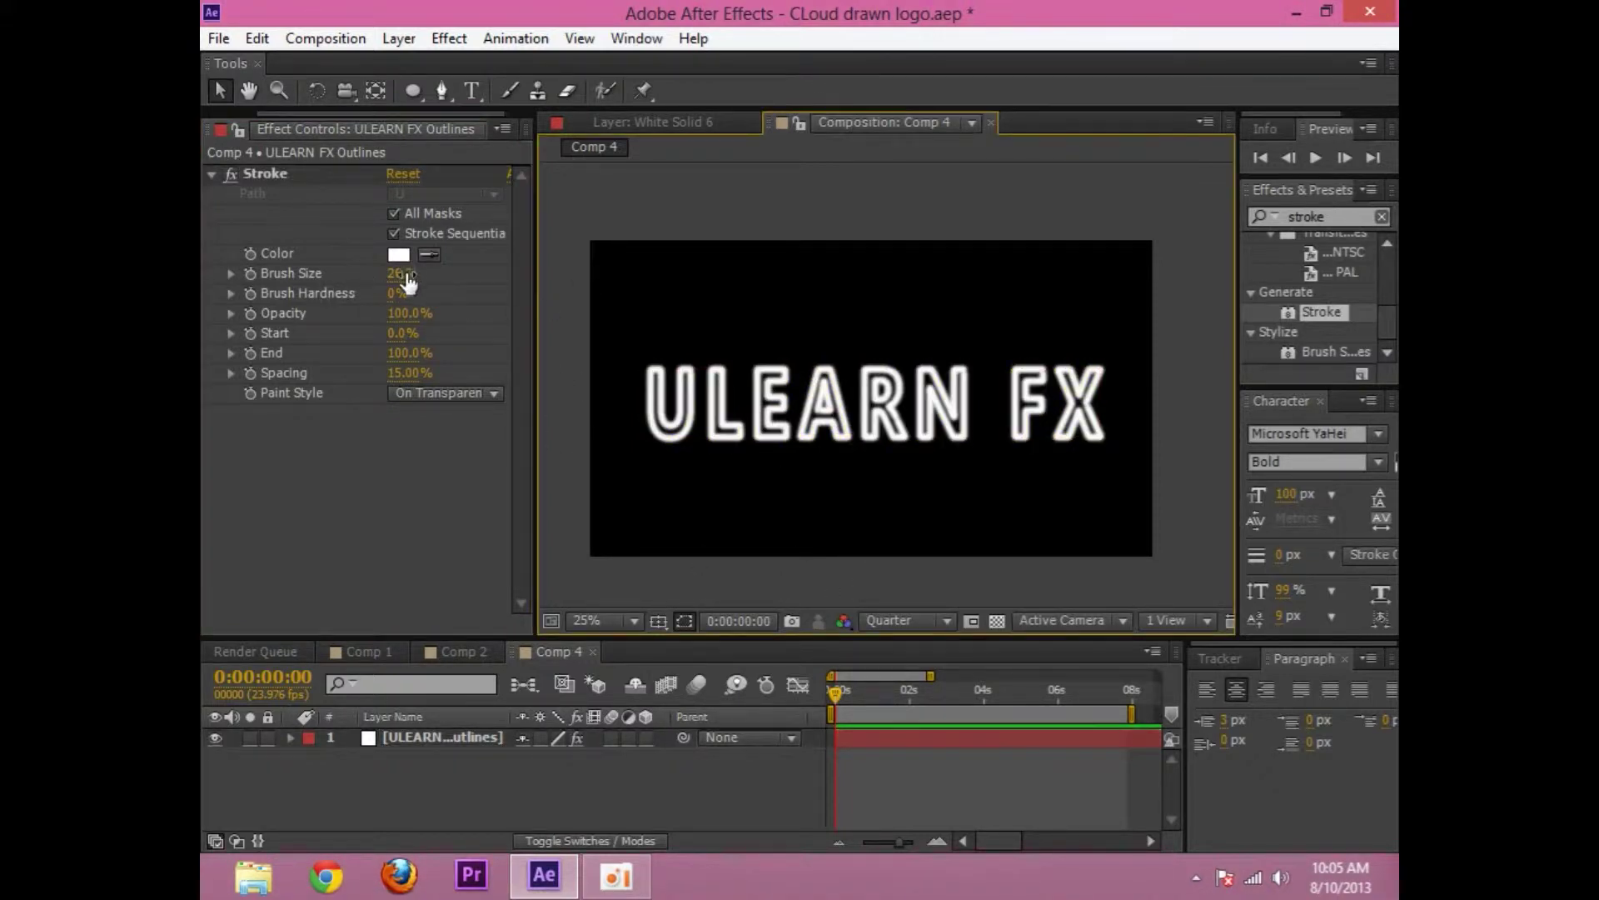
left_click_drag(411, 283, 372, 273)
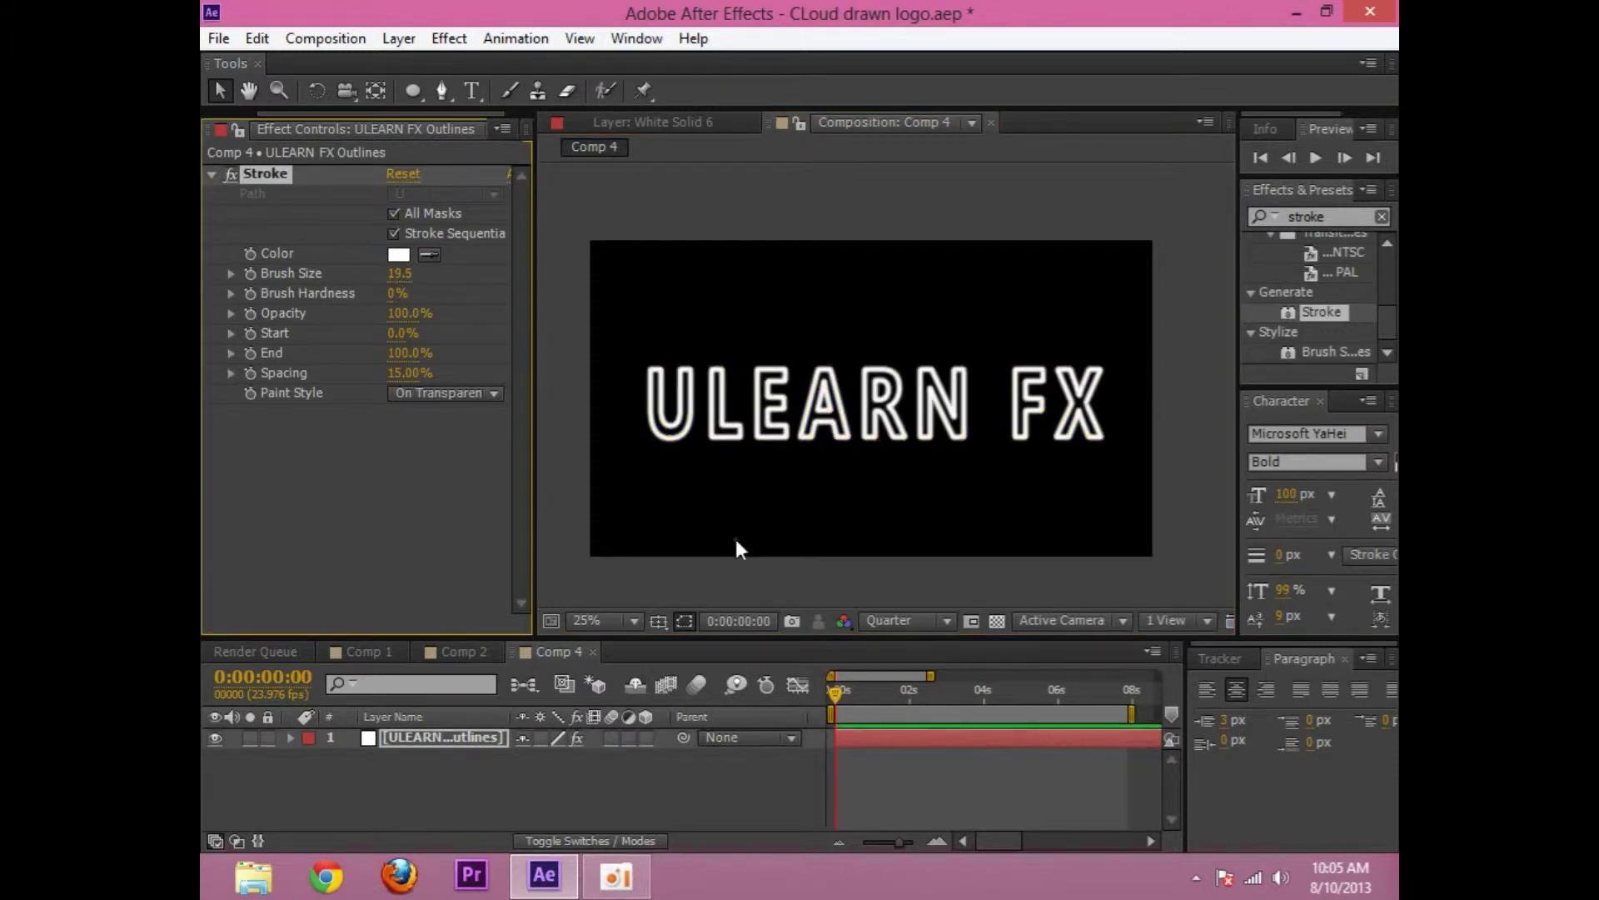
left_click(736, 538)
Keyframe the Stroke effect's End value at 0% at the start of the composition
scroll(741, 517, "up", 2)
left_click_drag(742, 517, 1010, 507)
scroll(723, 462, "down", 2)
left_click_drag(760, 446, 626, 467)
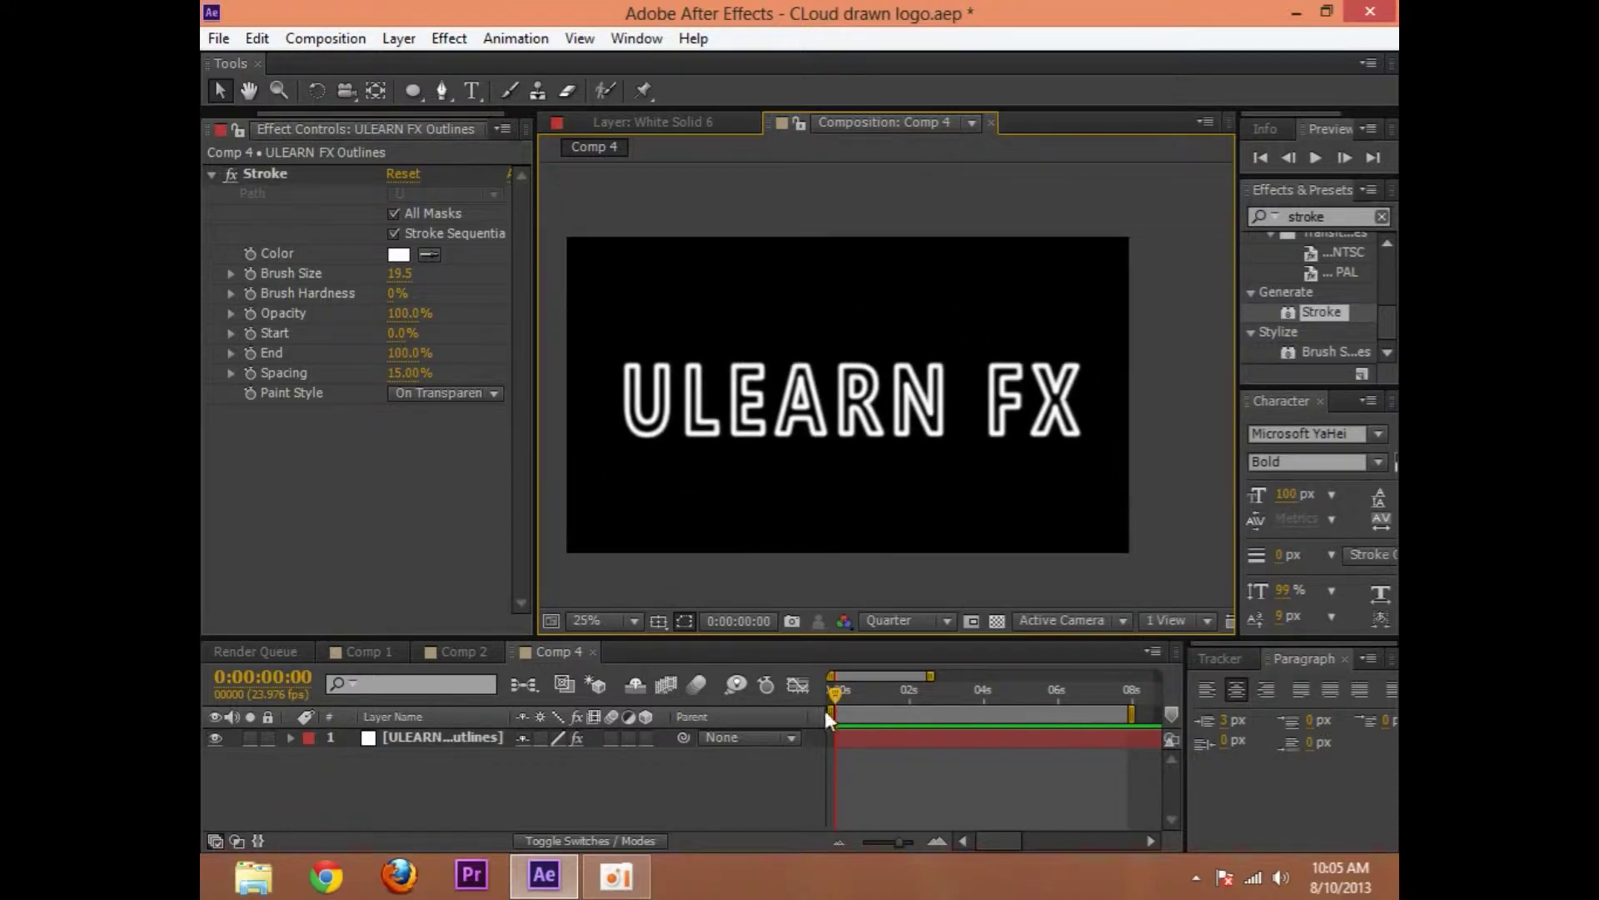
left_click(250, 353)
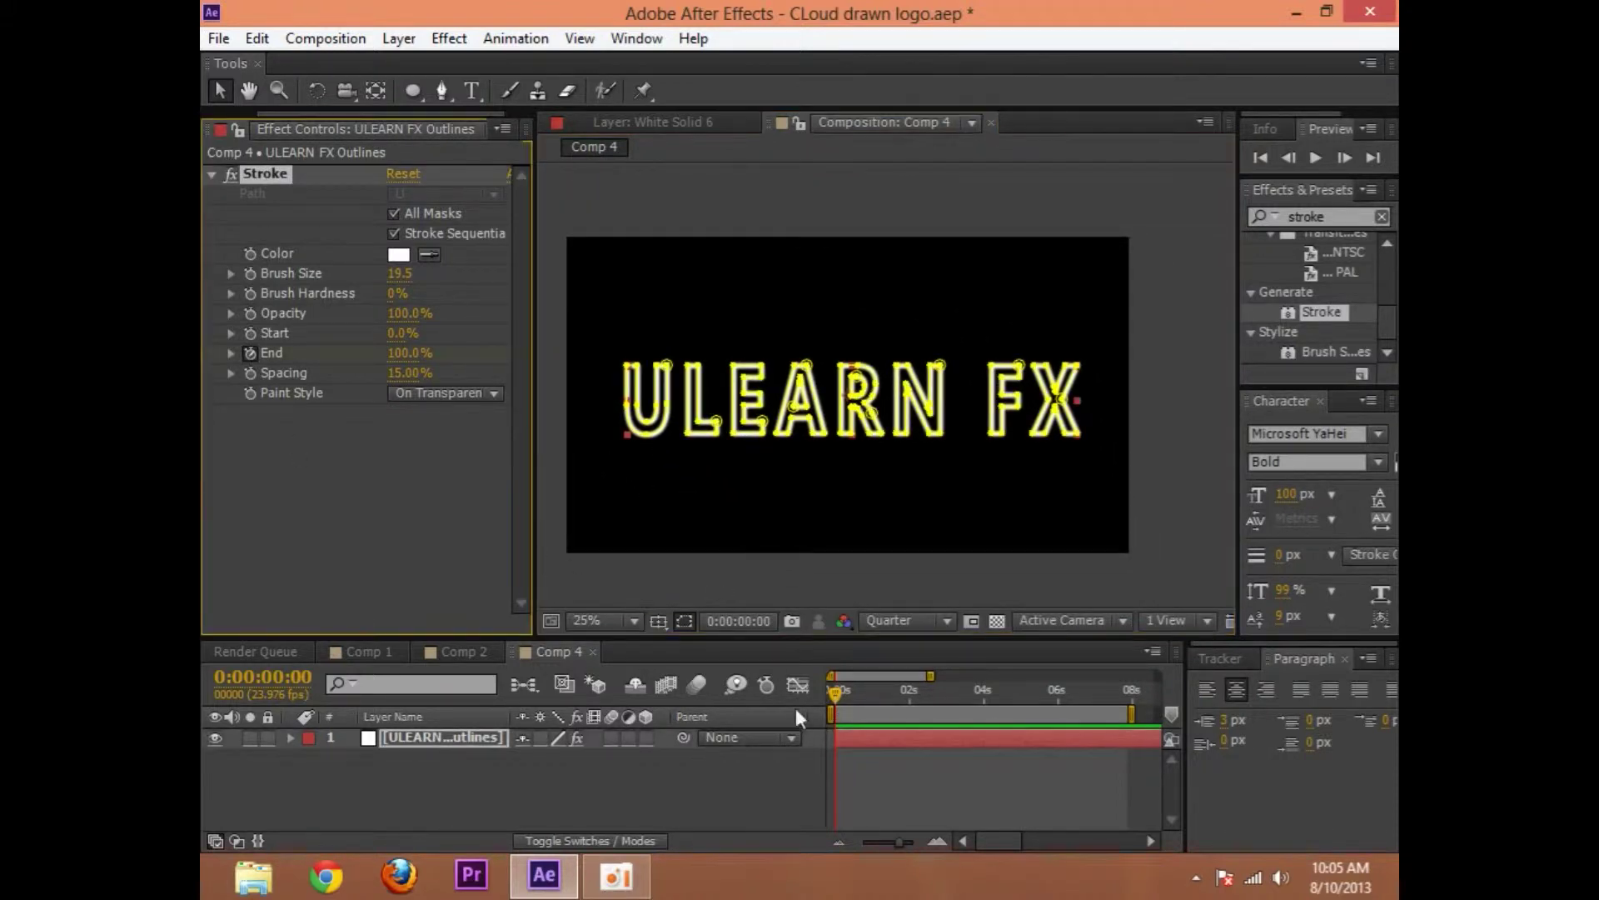
left_click_drag(391, 353, 204, 379)
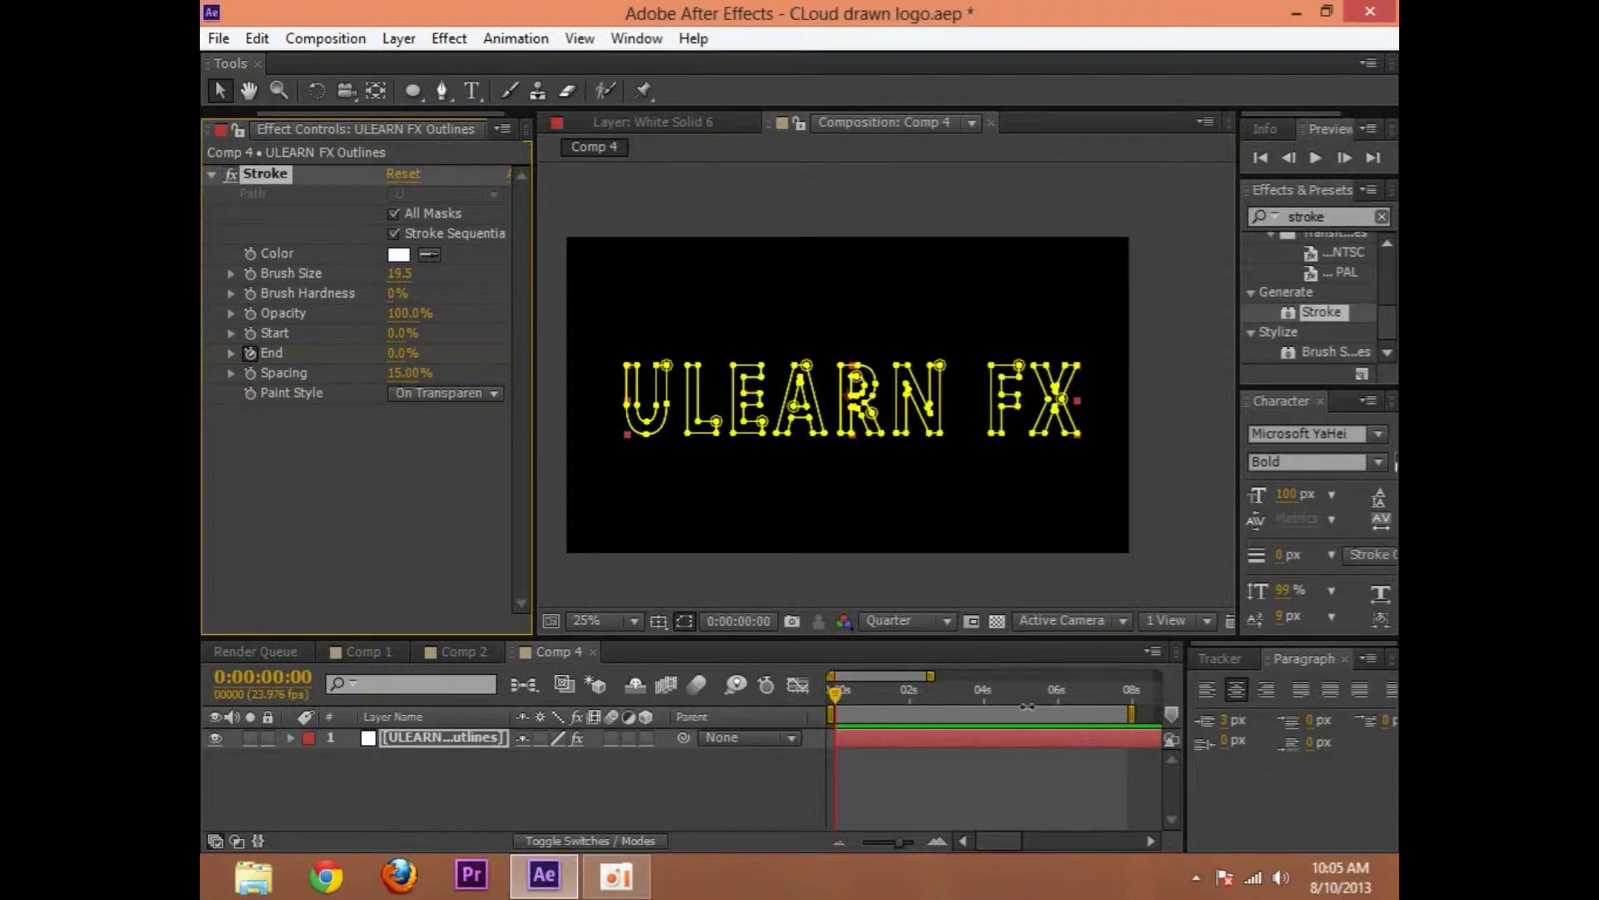
Add a 100% keyframe for the Stroke effect's End value at 0:00:06:01
left_click(1058, 711)
left_click(400, 356)
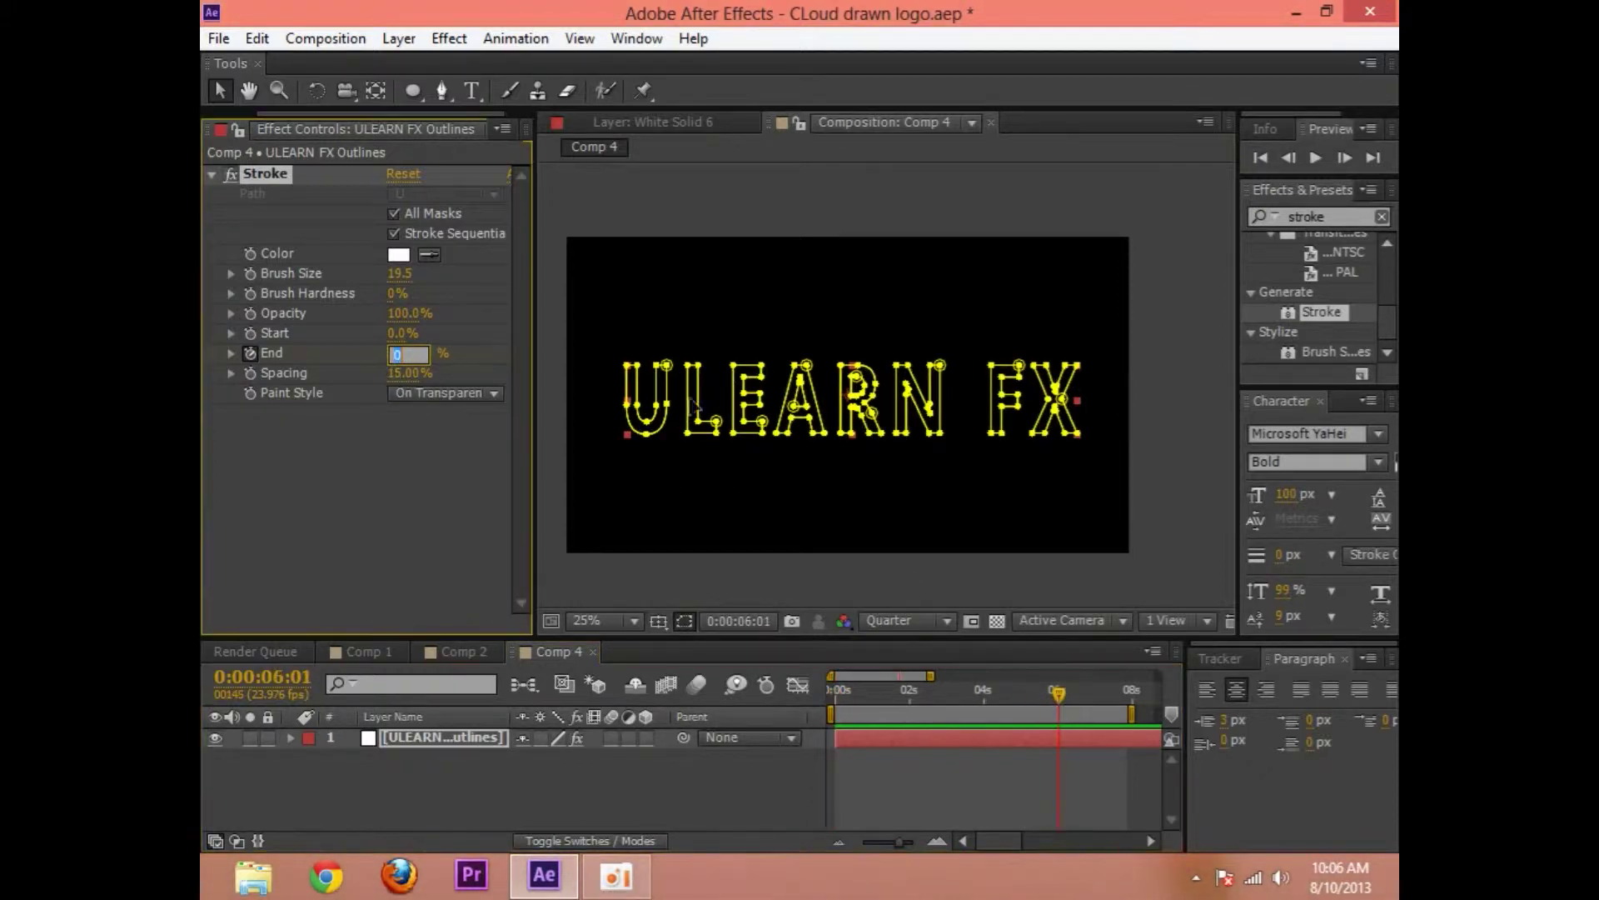
type("100")
key("Return")
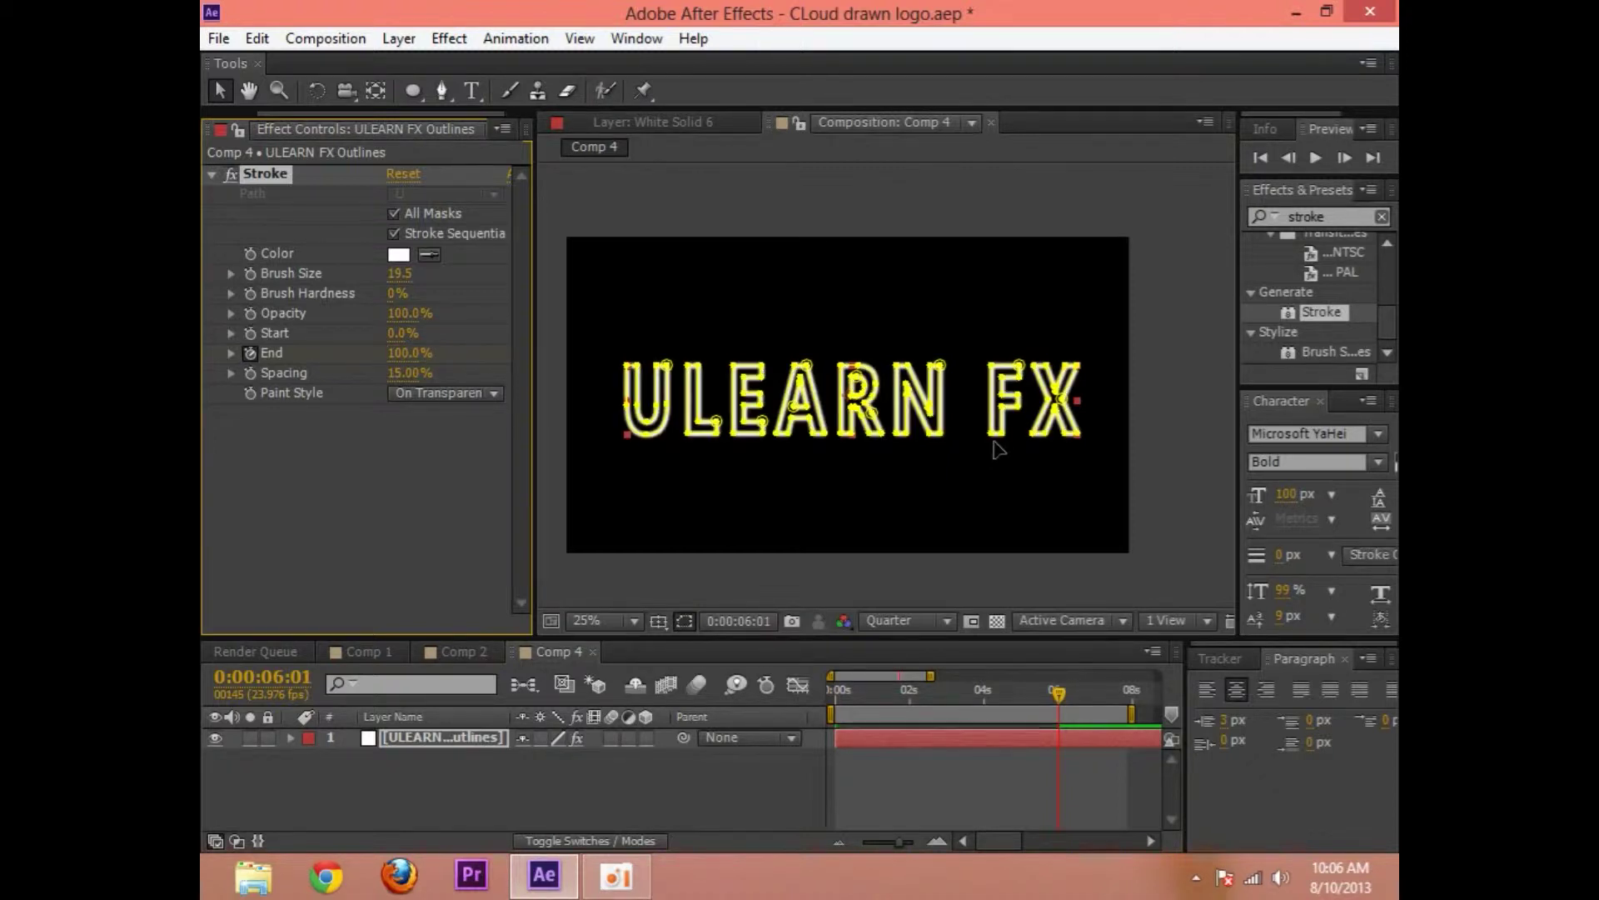
Preview the stroke drawing on the letters and return the time to the first frame
left_click(954, 571)
left_click_drag(1054, 690, 703, 579)
key("space")
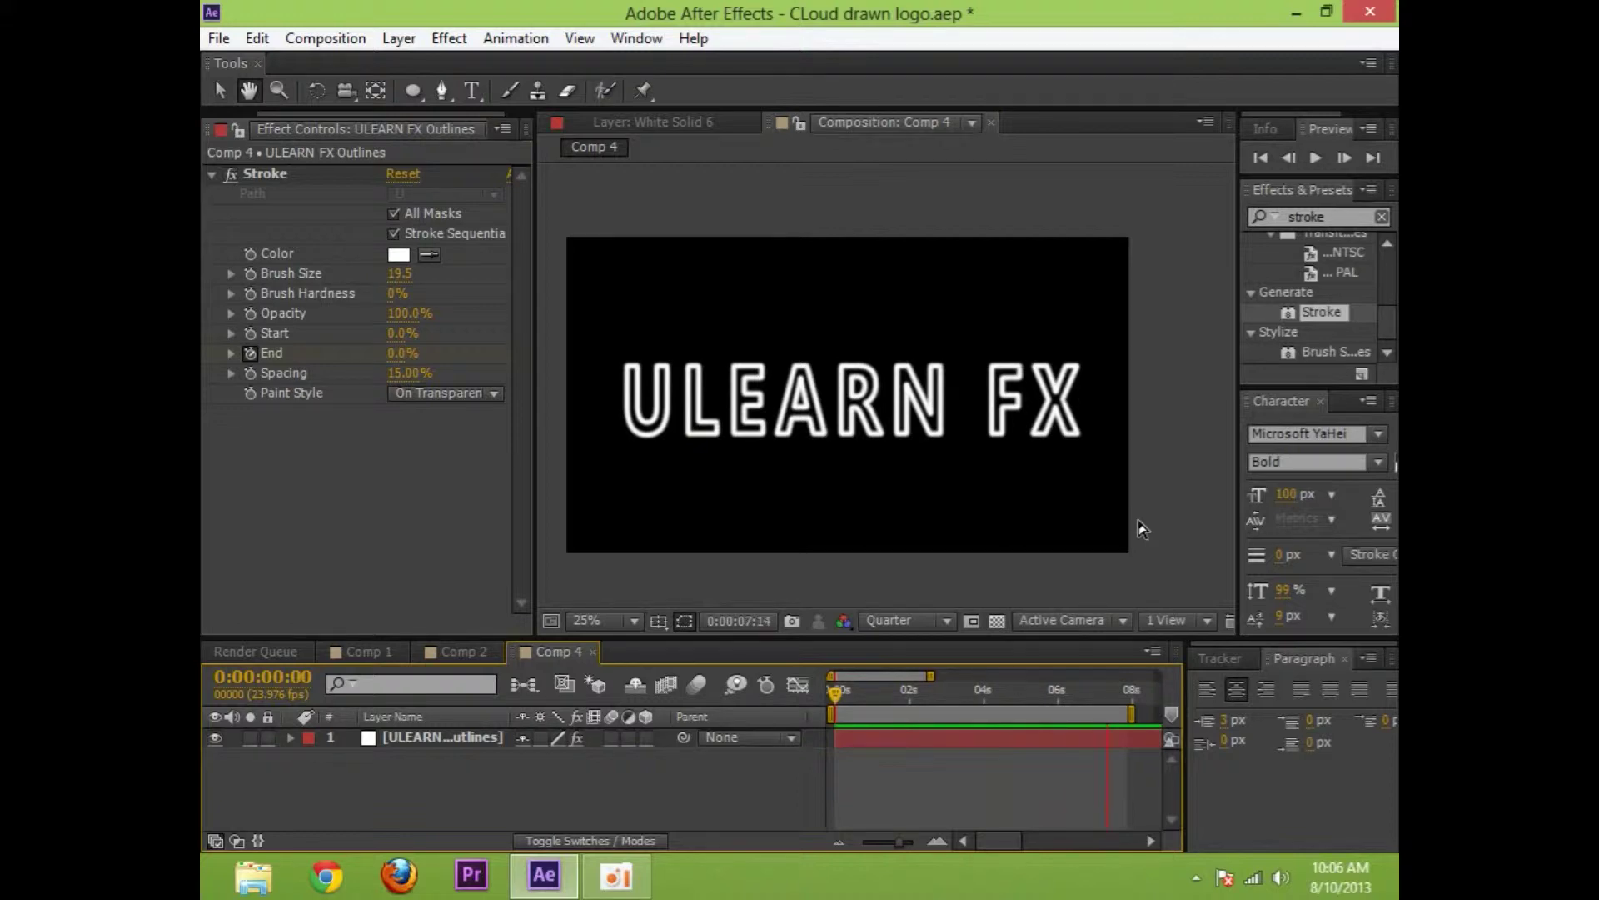
key("space")
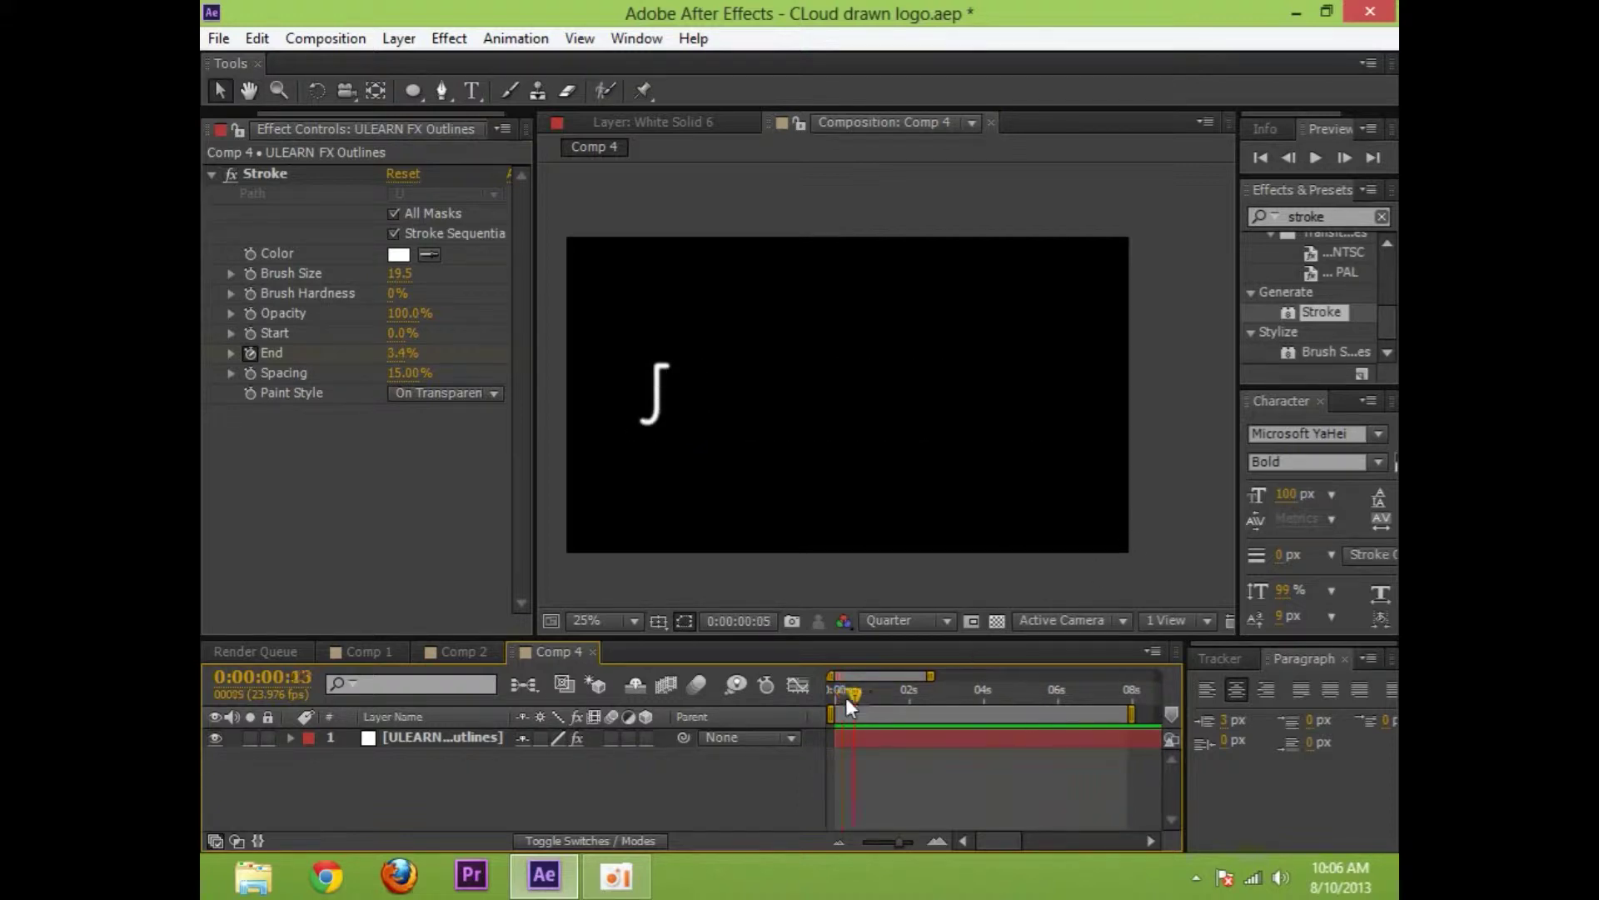
left_click_drag(846, 697, 834, 691)
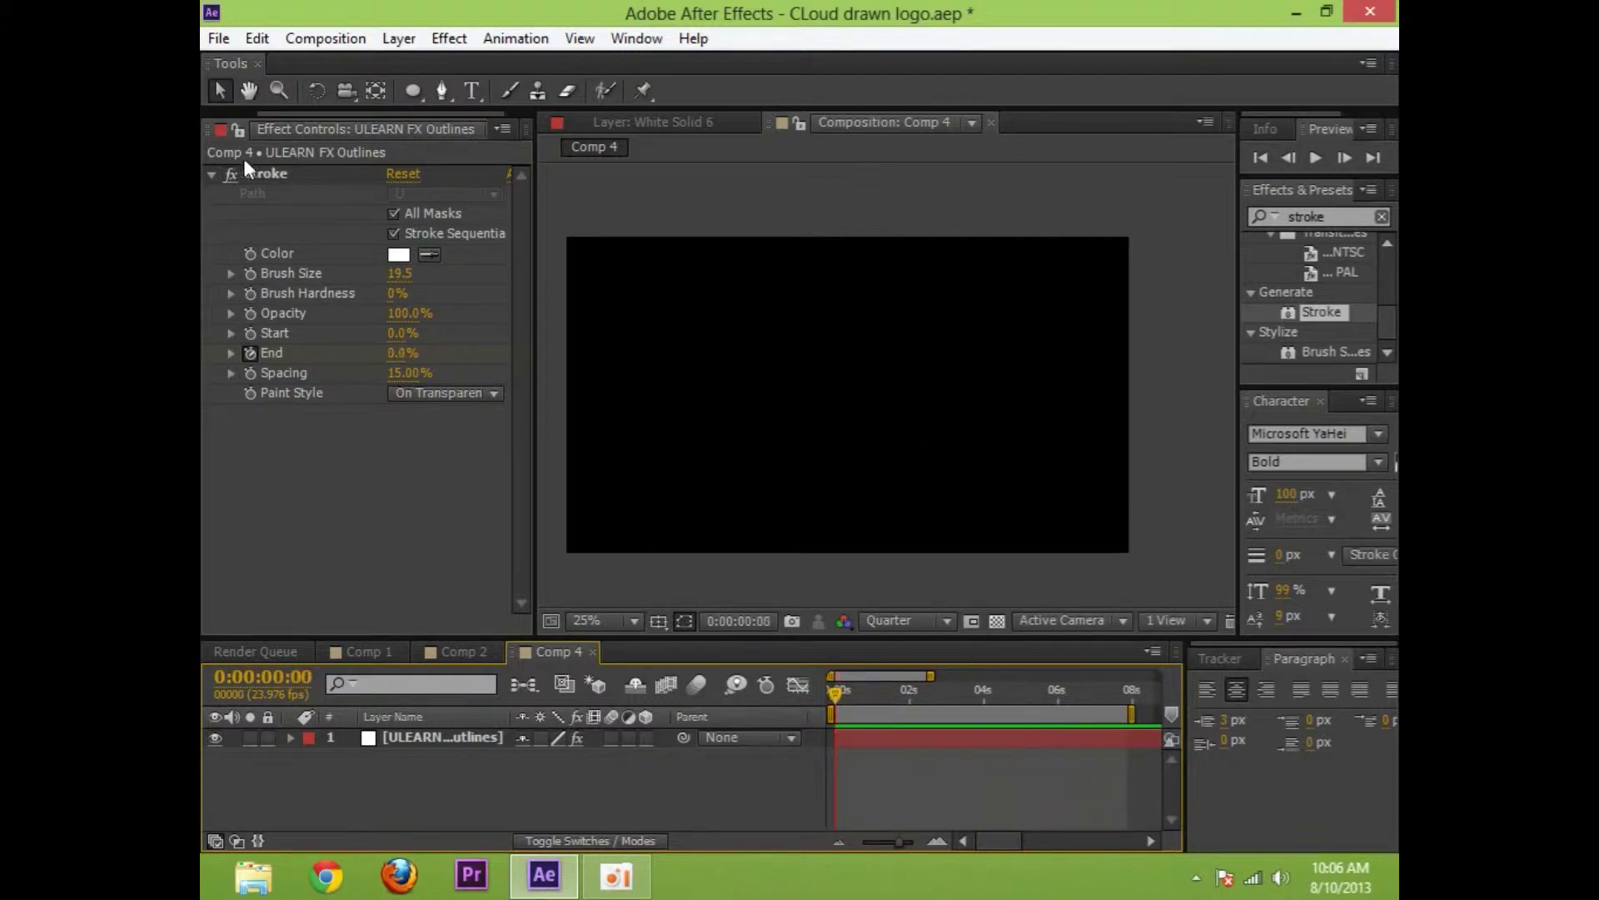
Collapse the Stroke settings and apply the Roughen Edges effect to the ULEARN FX outlines layer
left_click(211, 174)
left_click(1356, 217)
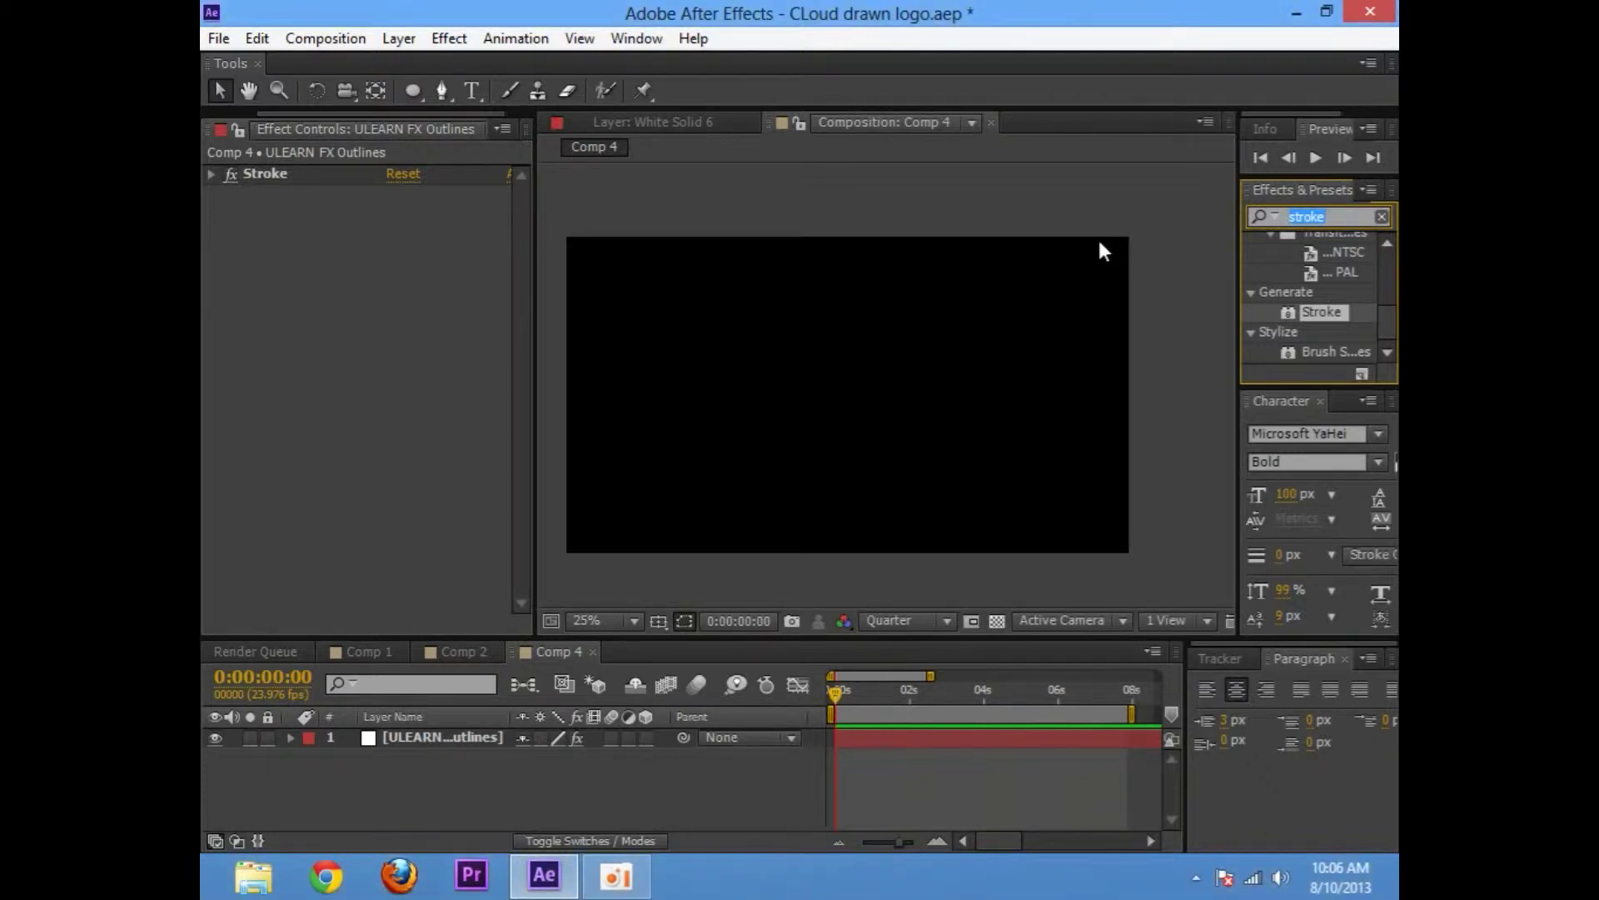
type("rou")
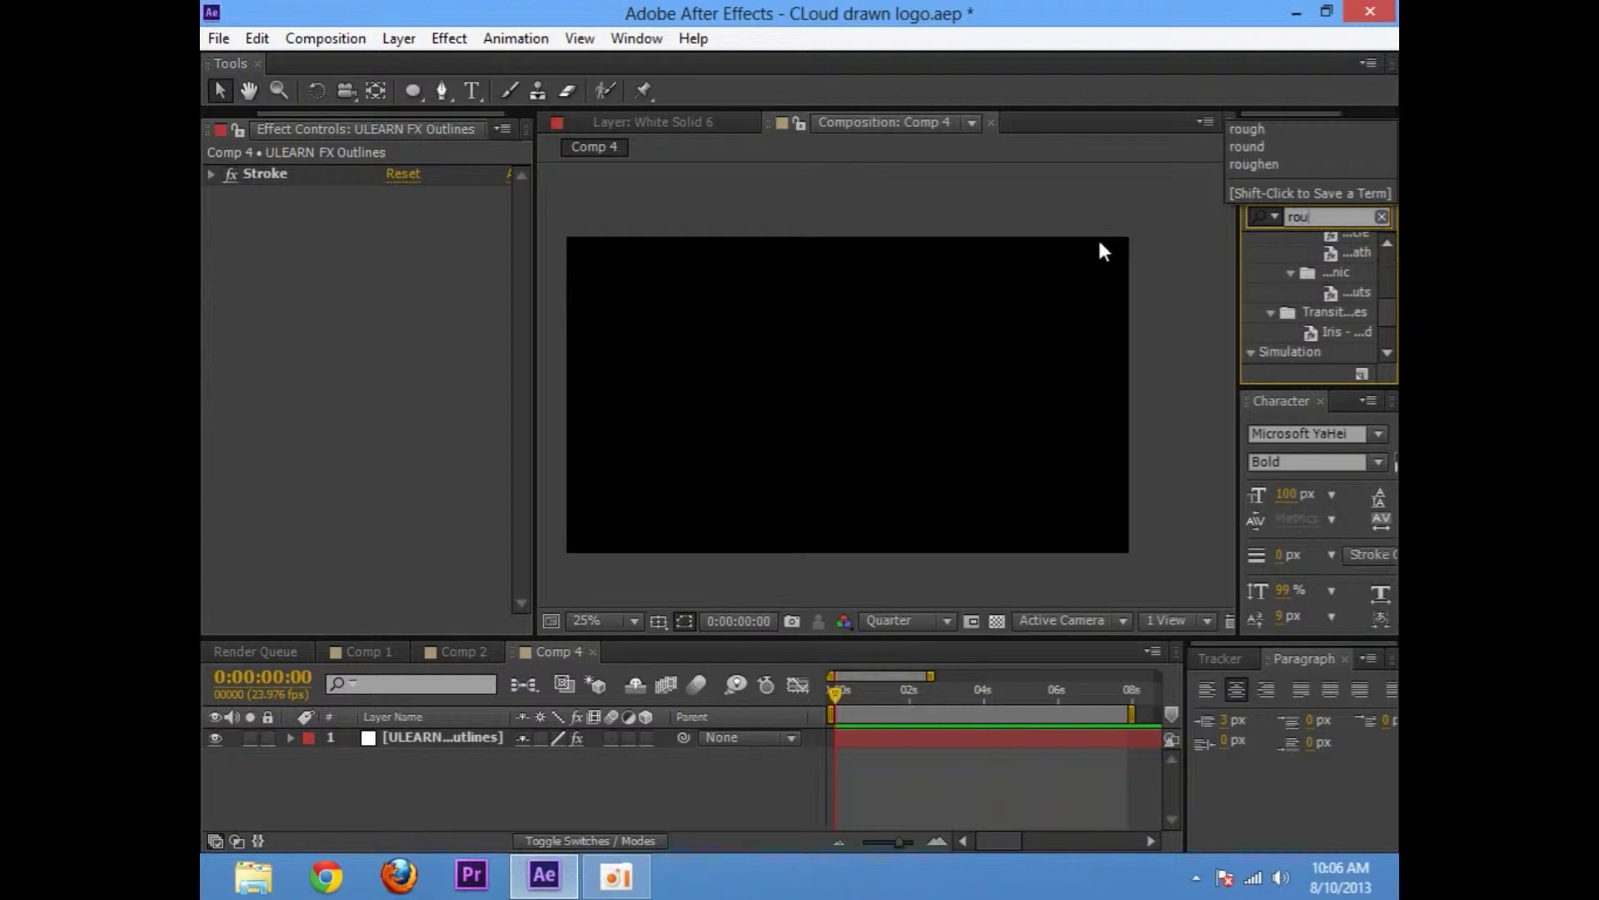
type("ghe")
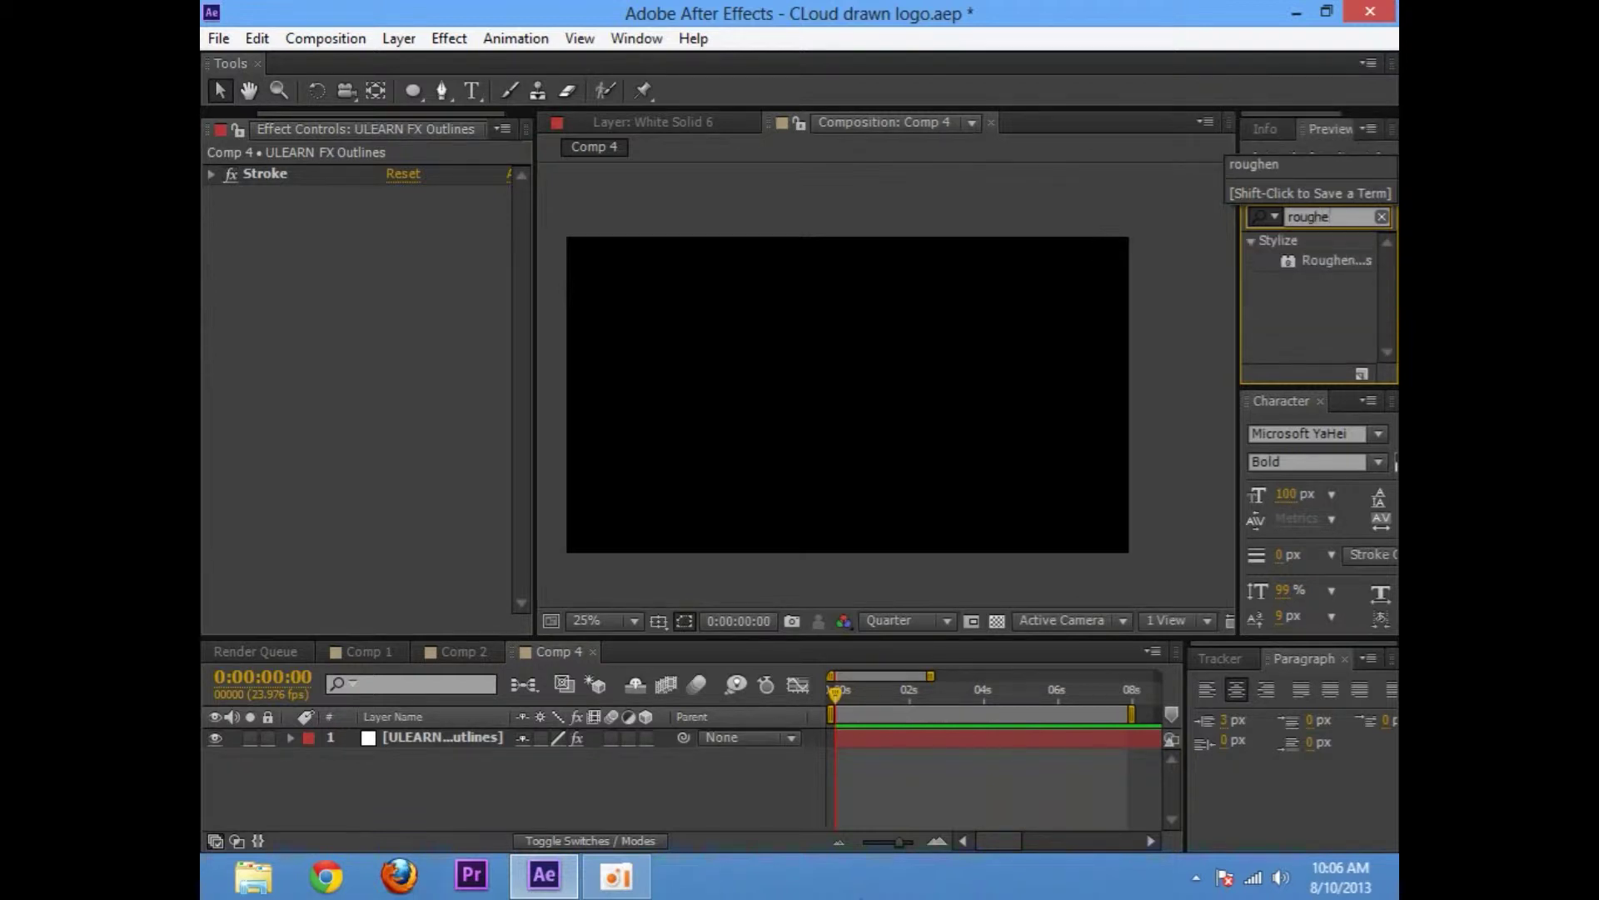
left_click_drag(1343, 267, 412, 746)
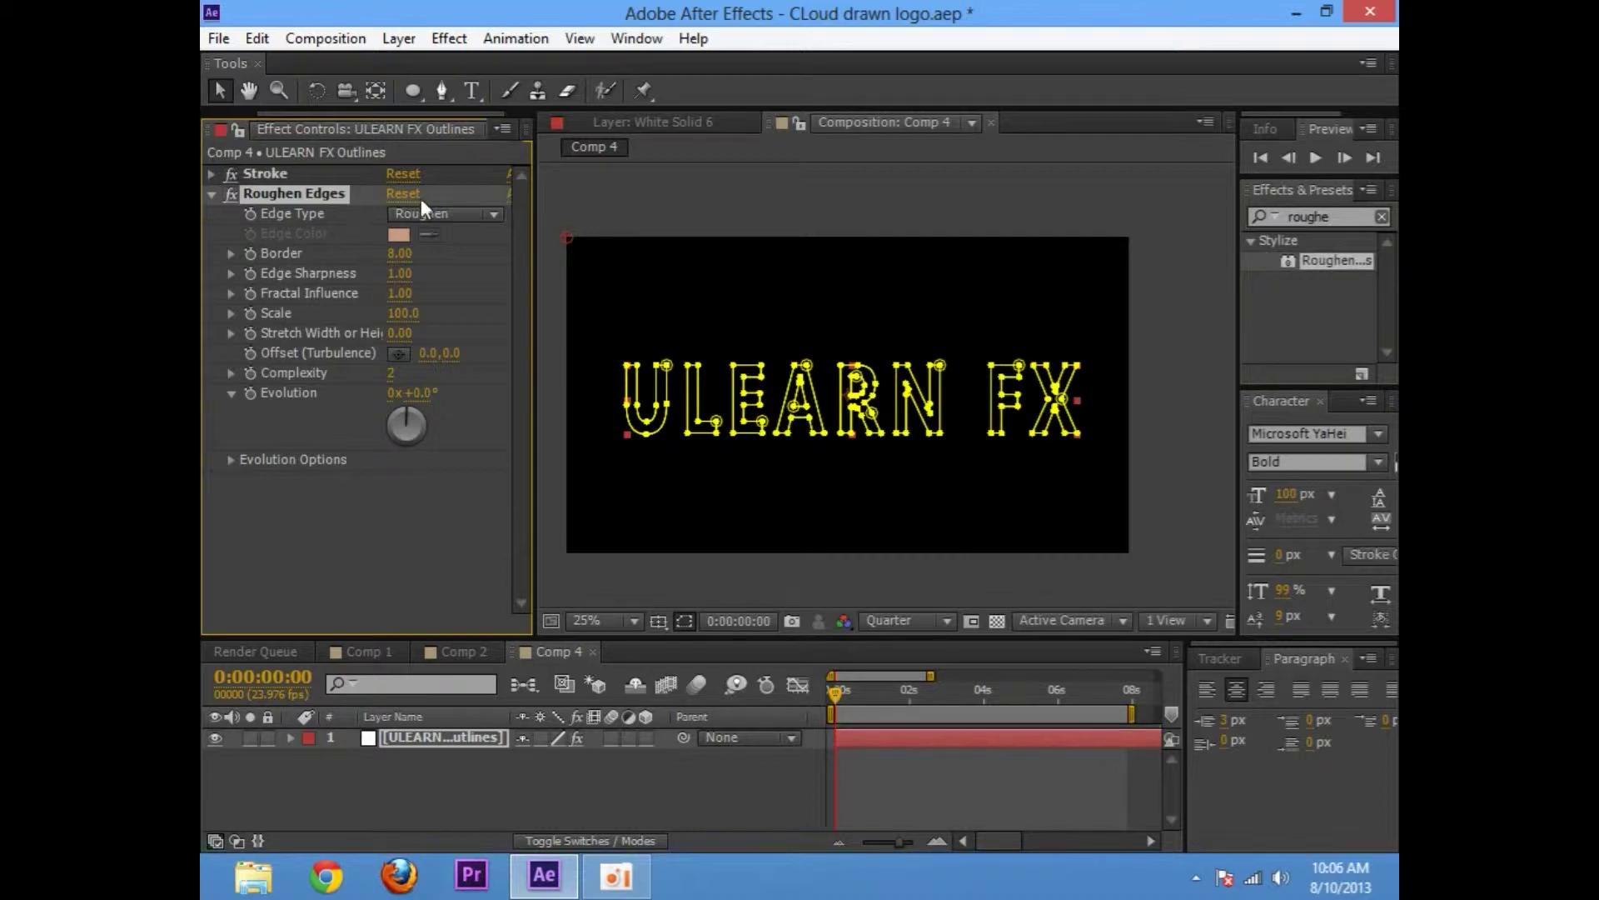
Set the Roughen Edges edge type to Roughen Color with a pure red FF0000 edge color
left_click(445, 218)
left_click(464, 261)
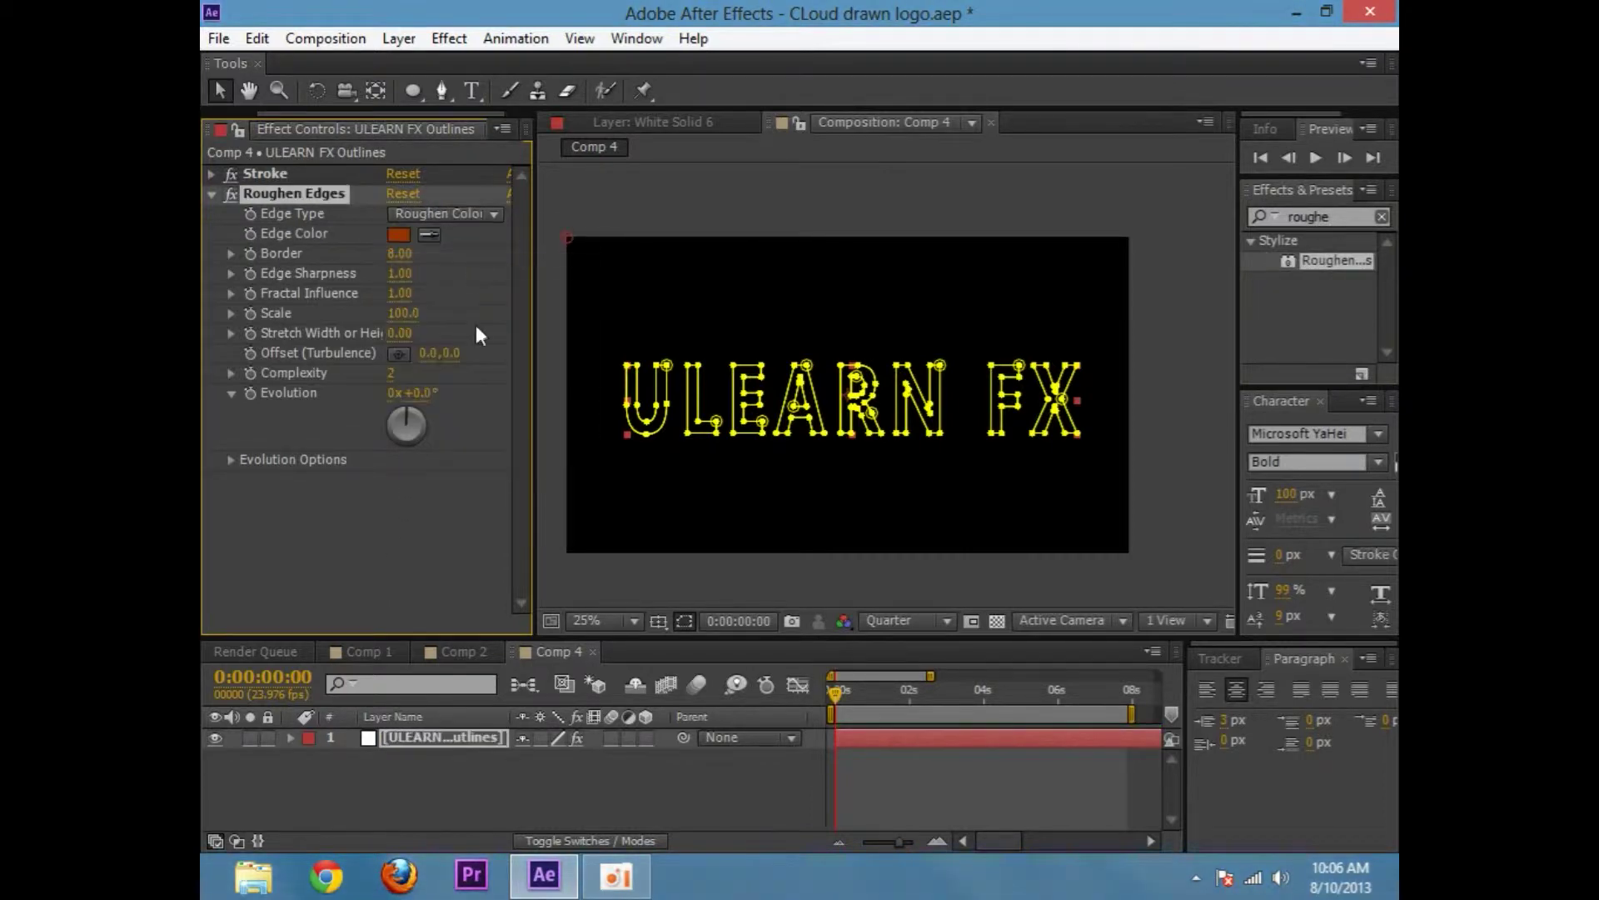
left_click(397, 236)
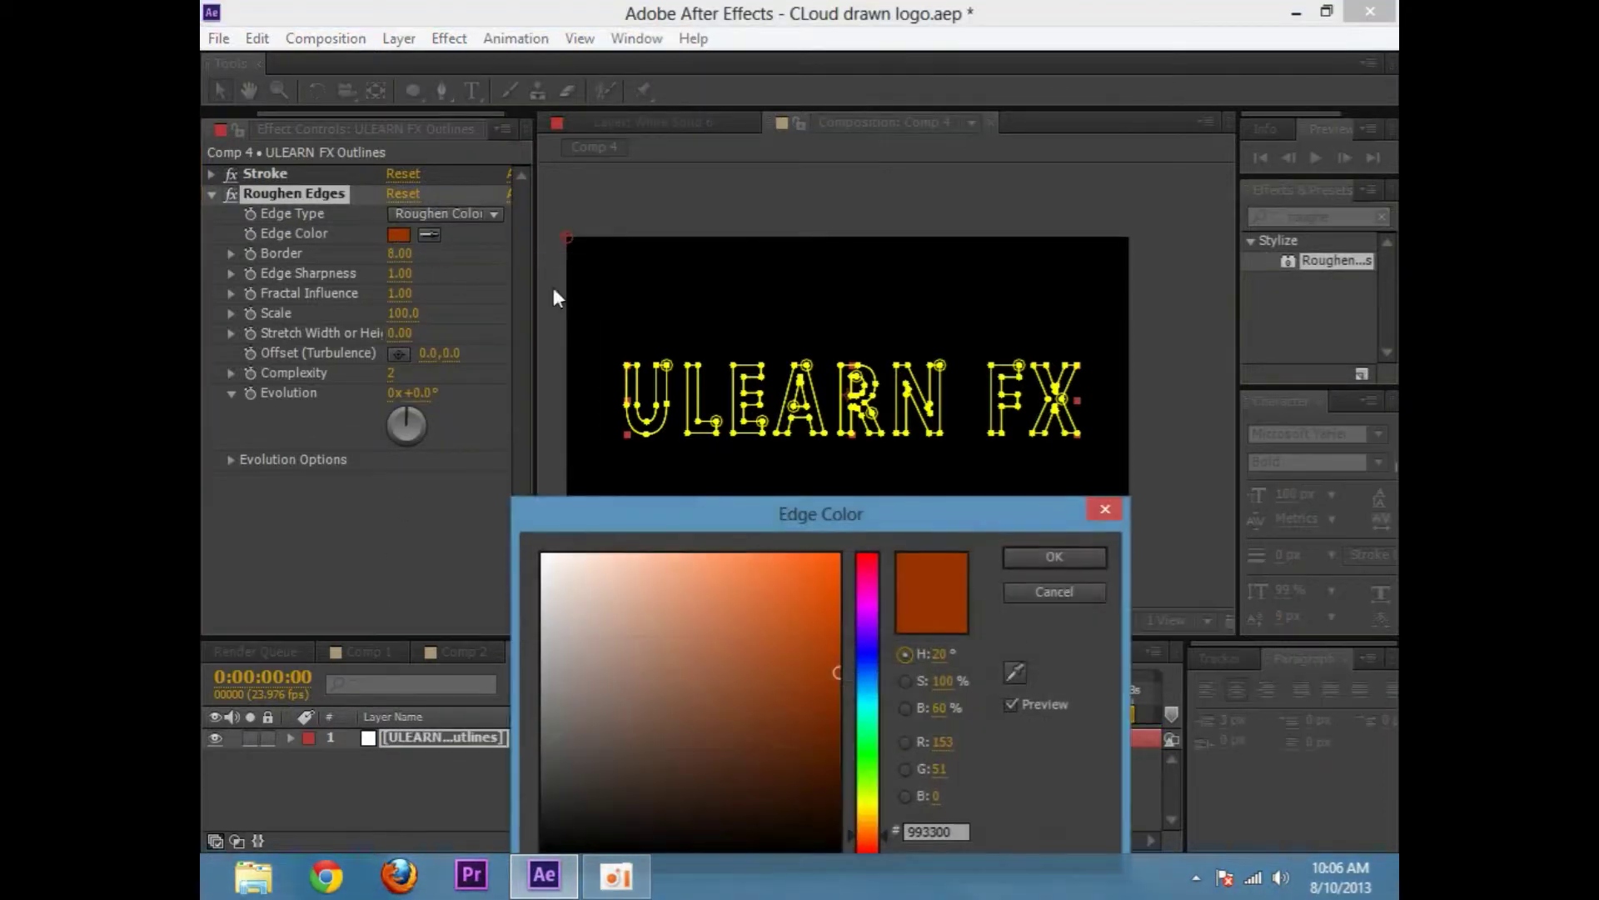
left_click_drag(848, 616, 905, 527)
left_click_drag(788, 596, 841, 553)
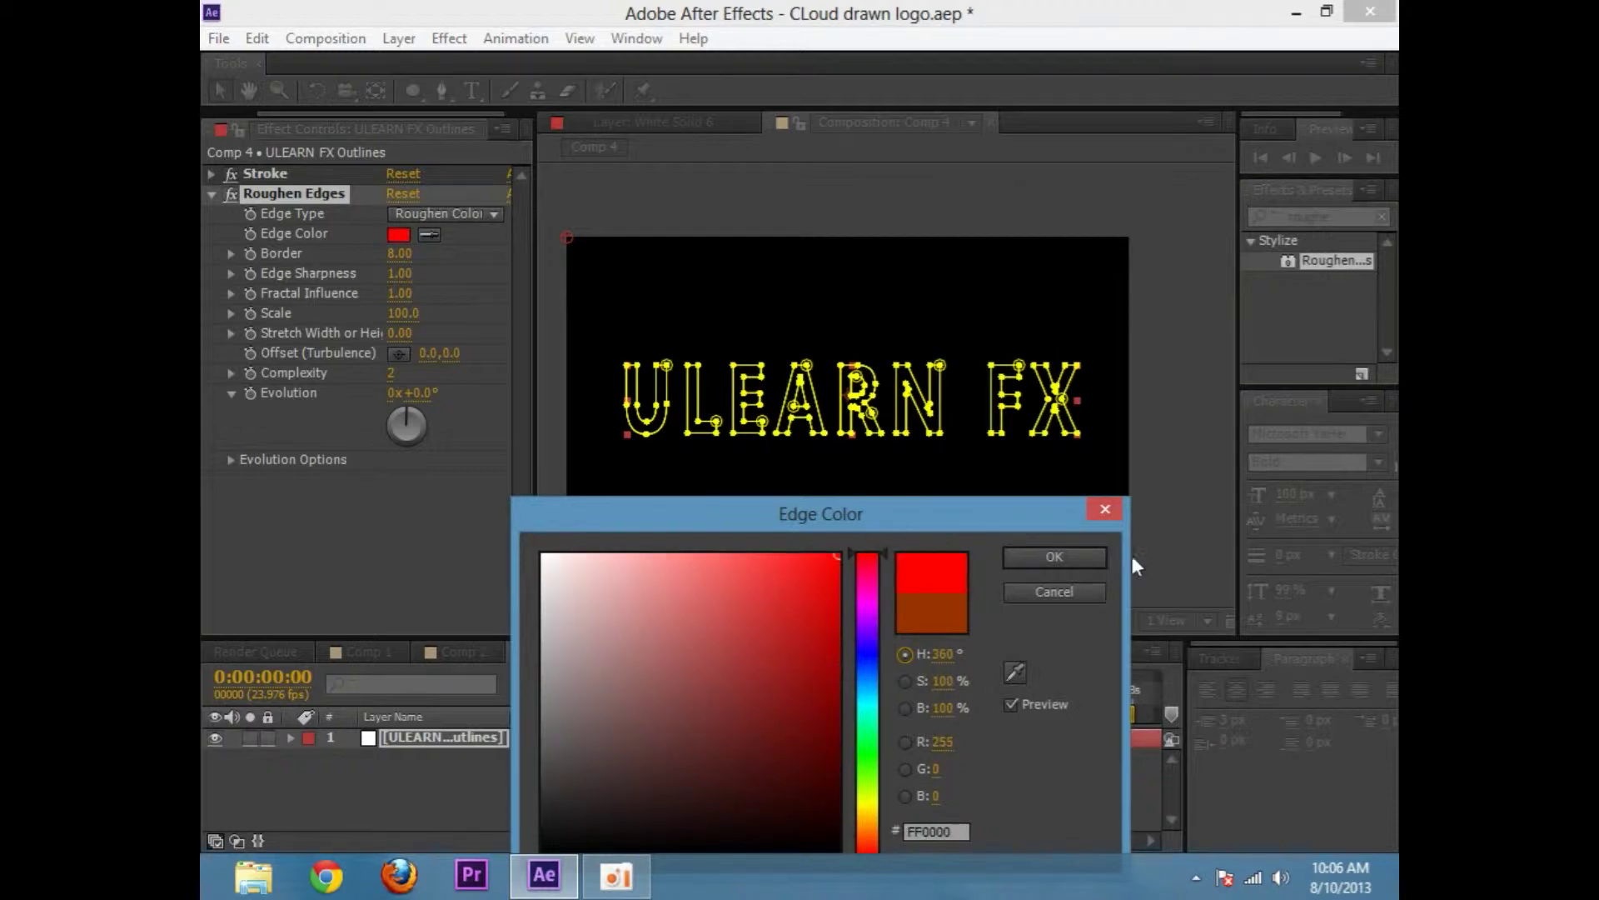
left_click(1091, 557)
Preview the red roughened stroke on the letters and raise the Roughen Edges Border to 13.60
left_click(883, 583)
key("space")
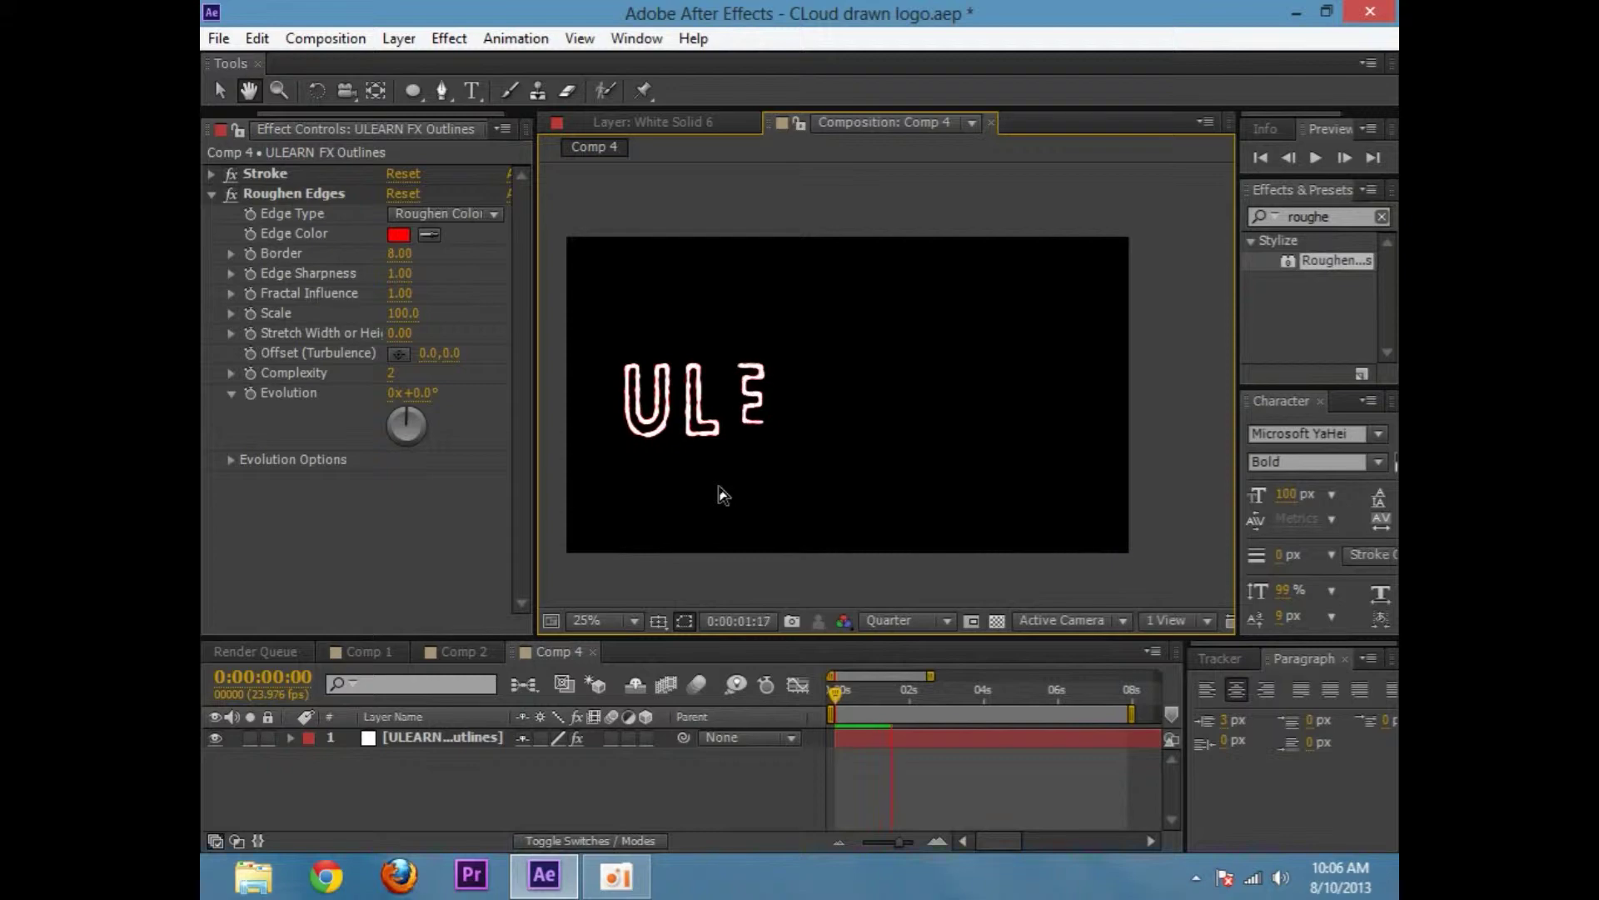
left_click_drag(400, 253, 458, 265)
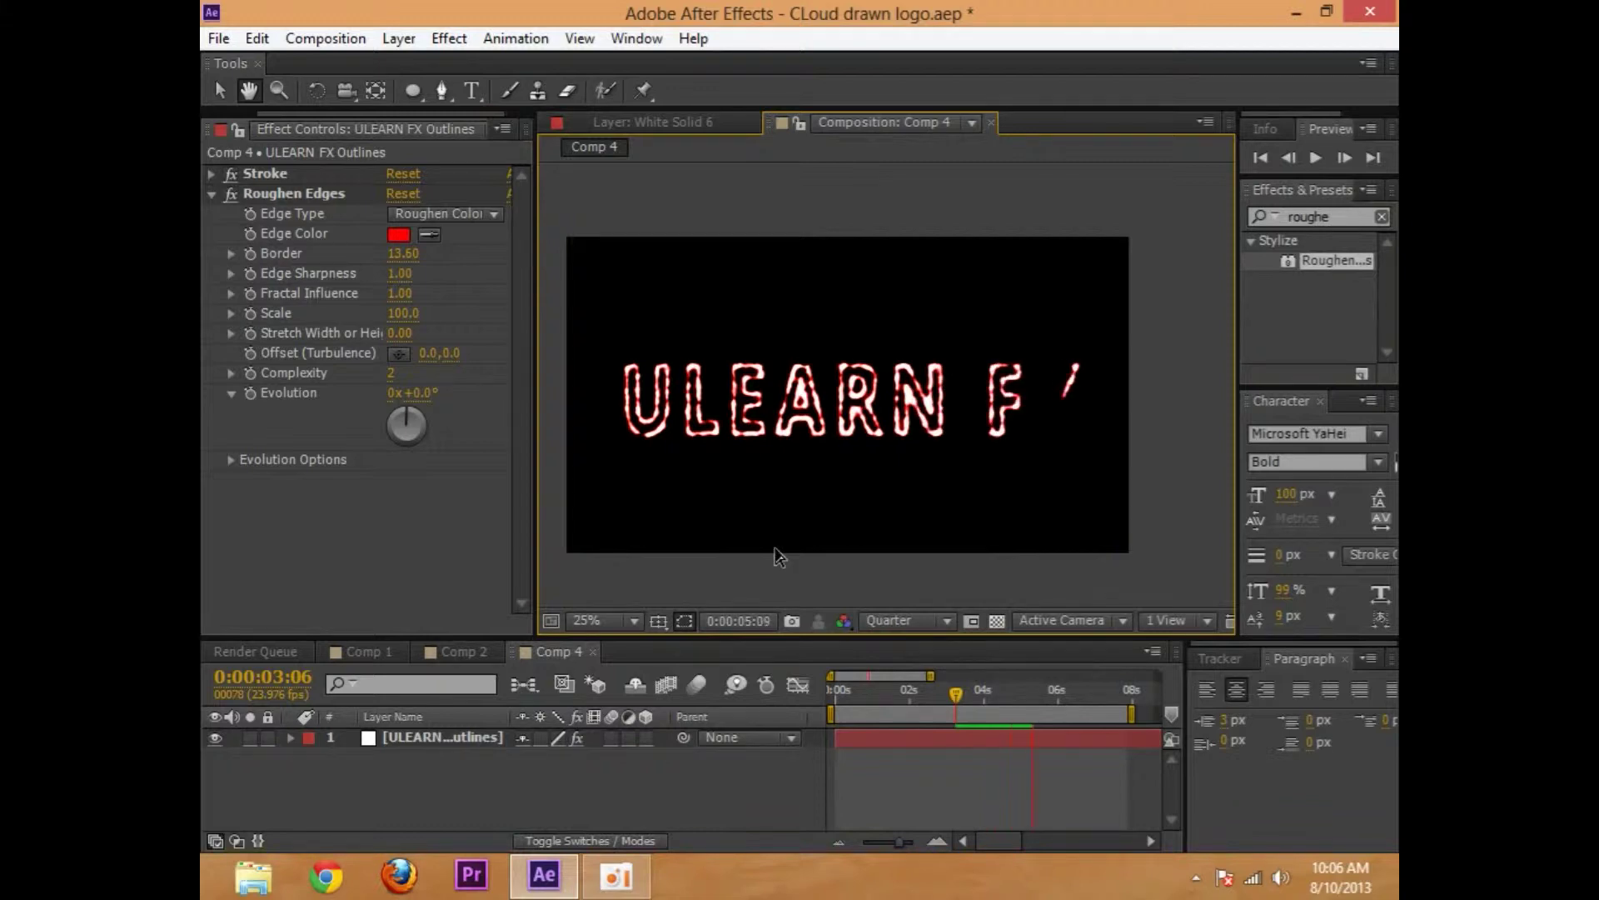
Try the Cut and Spiky edge types on the ULEARN FX outlines, ending on Cut
left_click(453, 217)
left_click(482, 298)
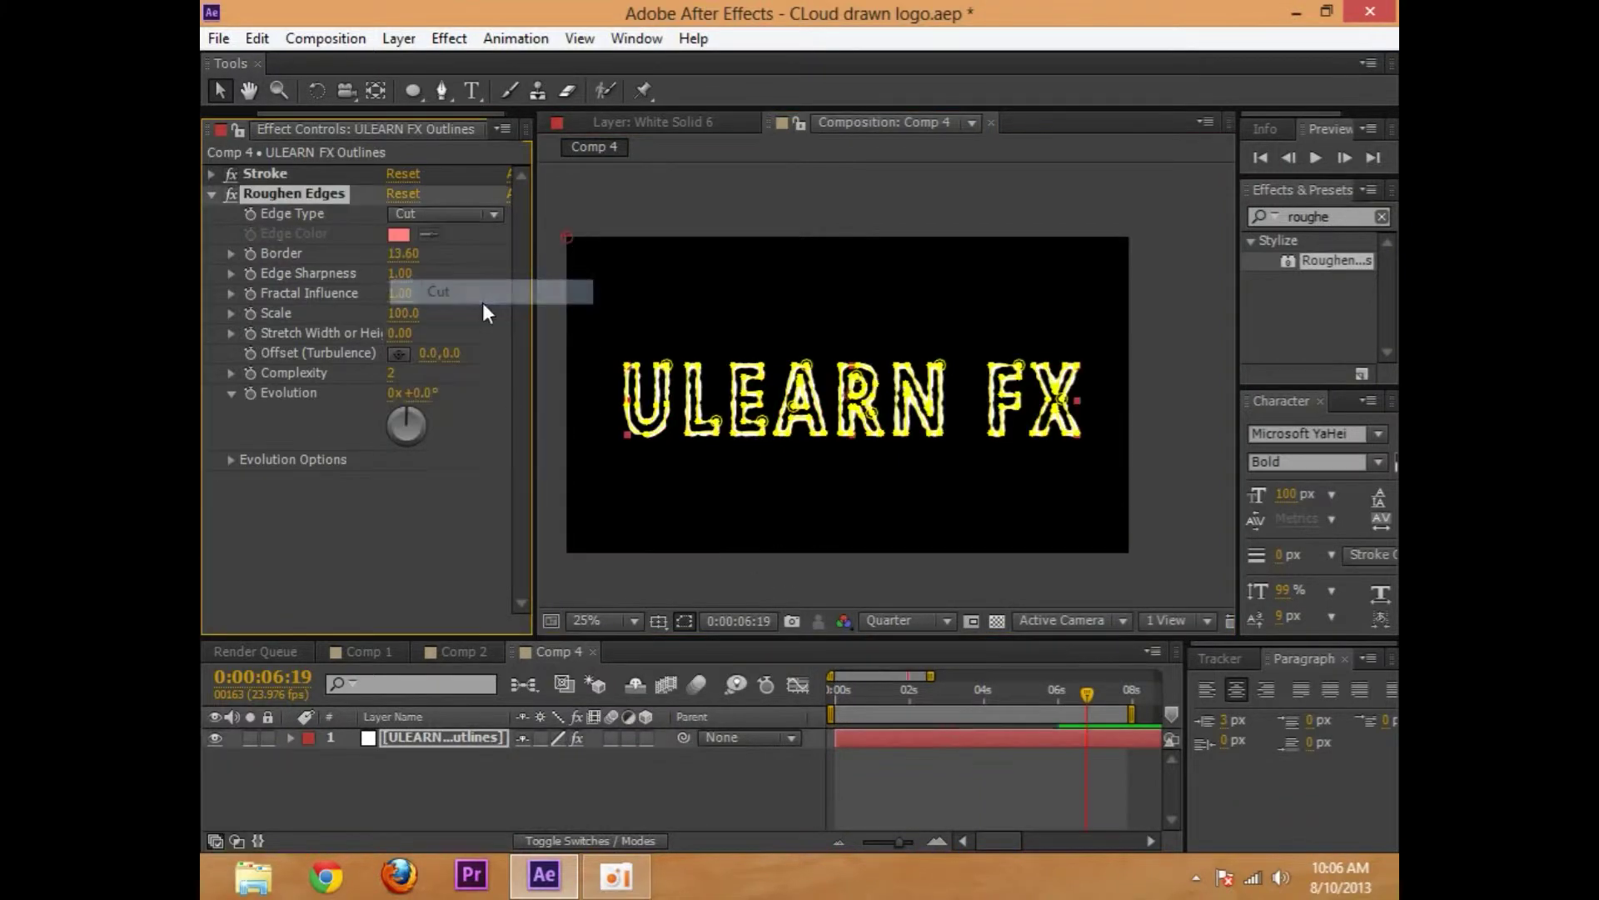
left_click(829, 593)
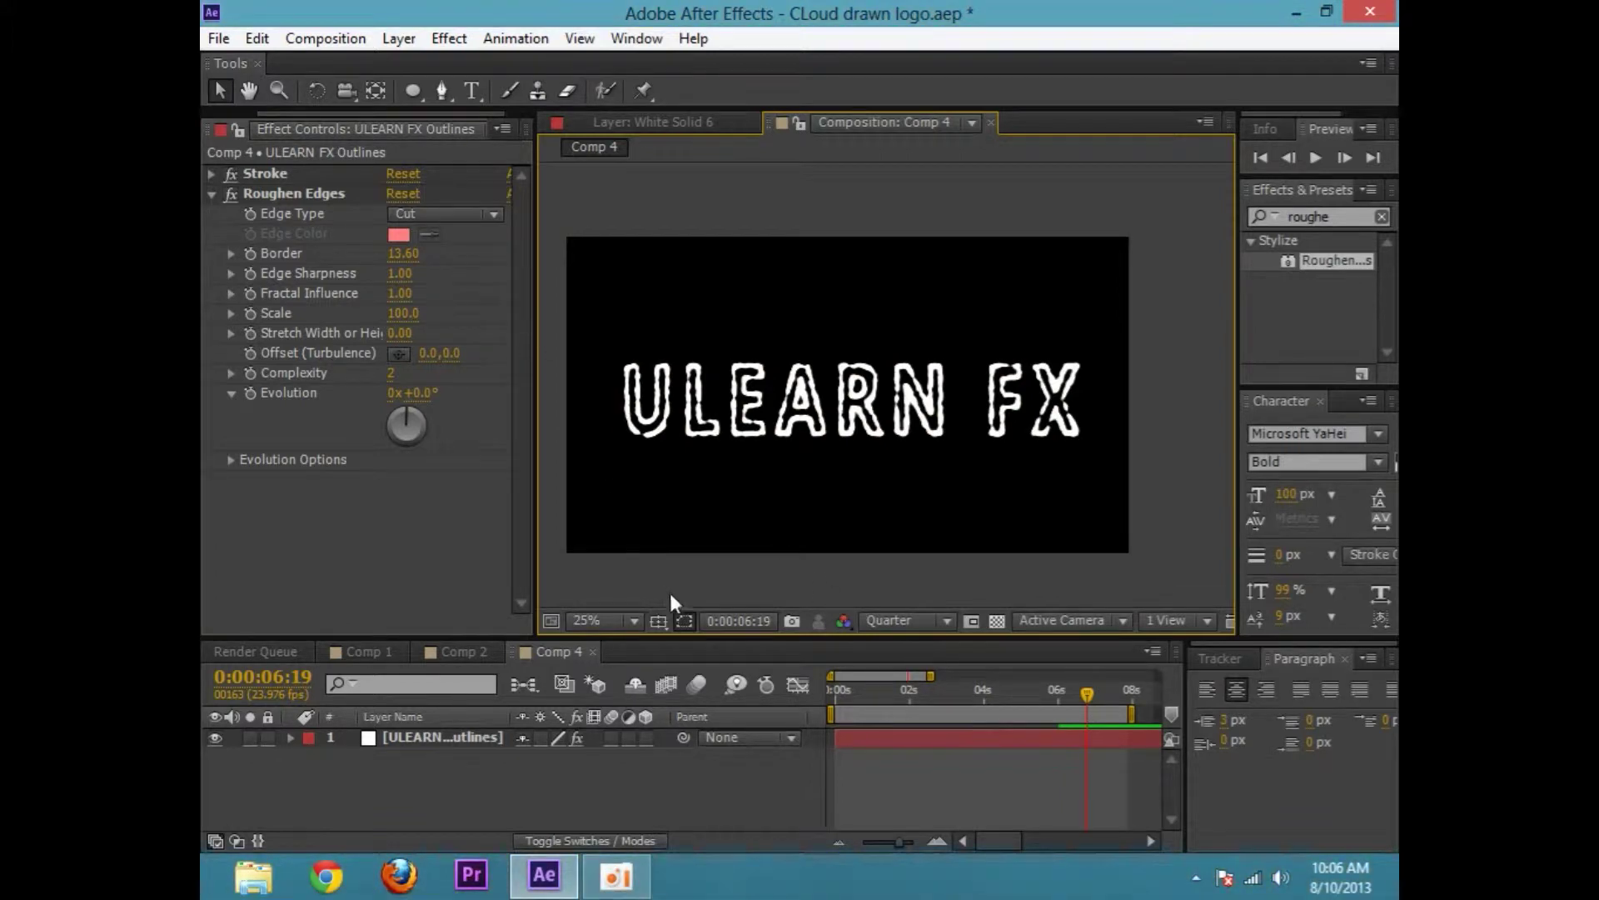
left_click(484, 215)
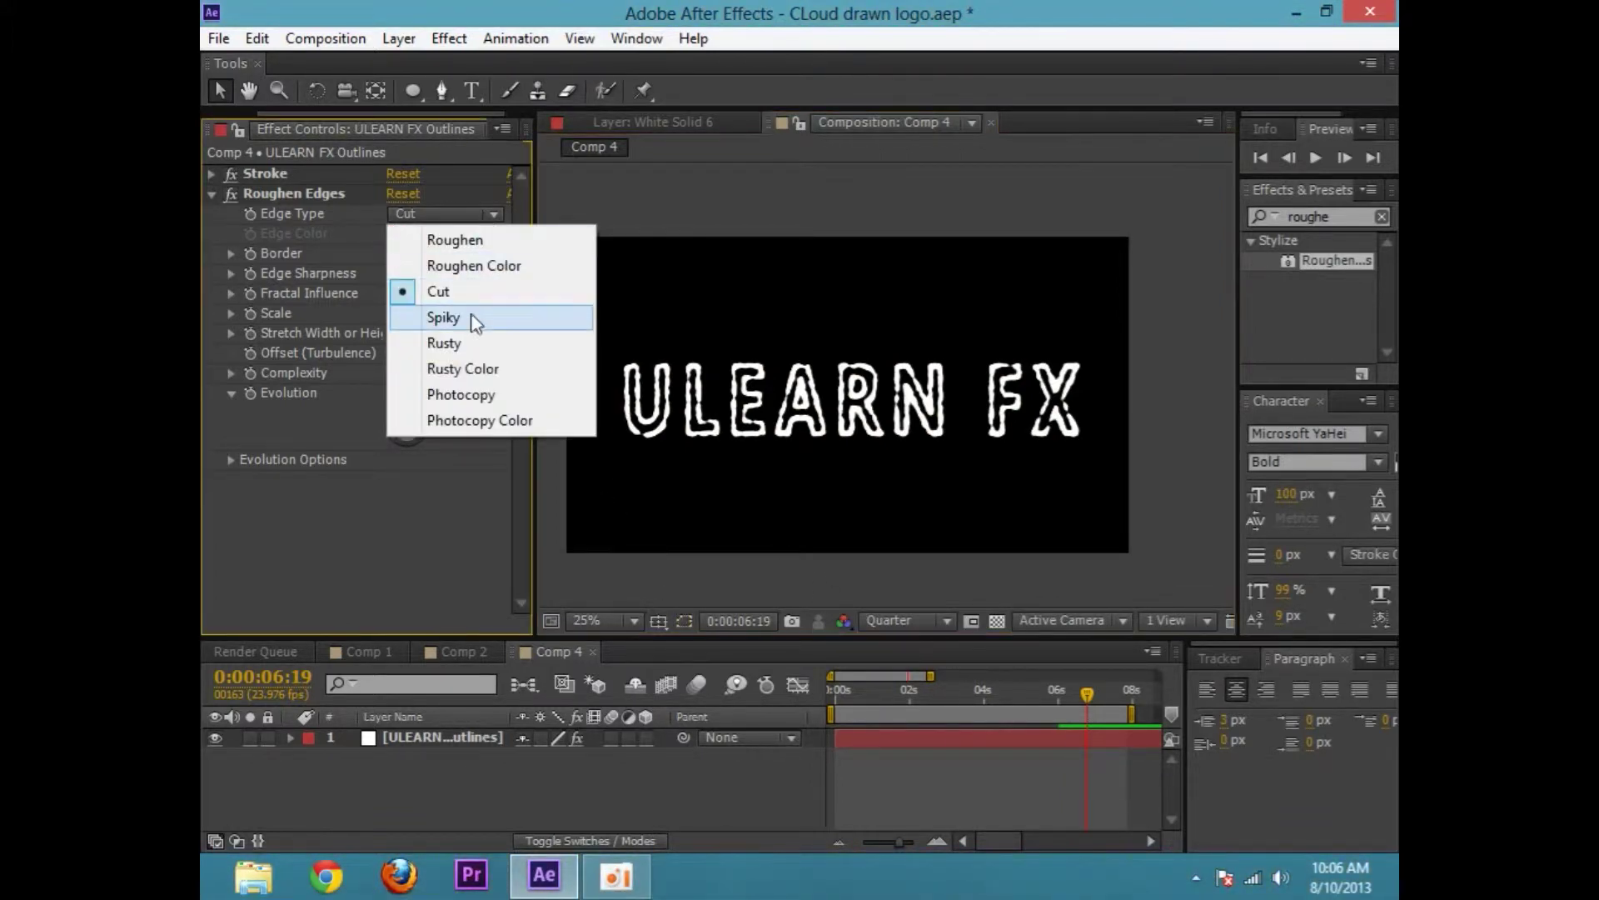
left_click(473, 317)
left_click(420, 217)
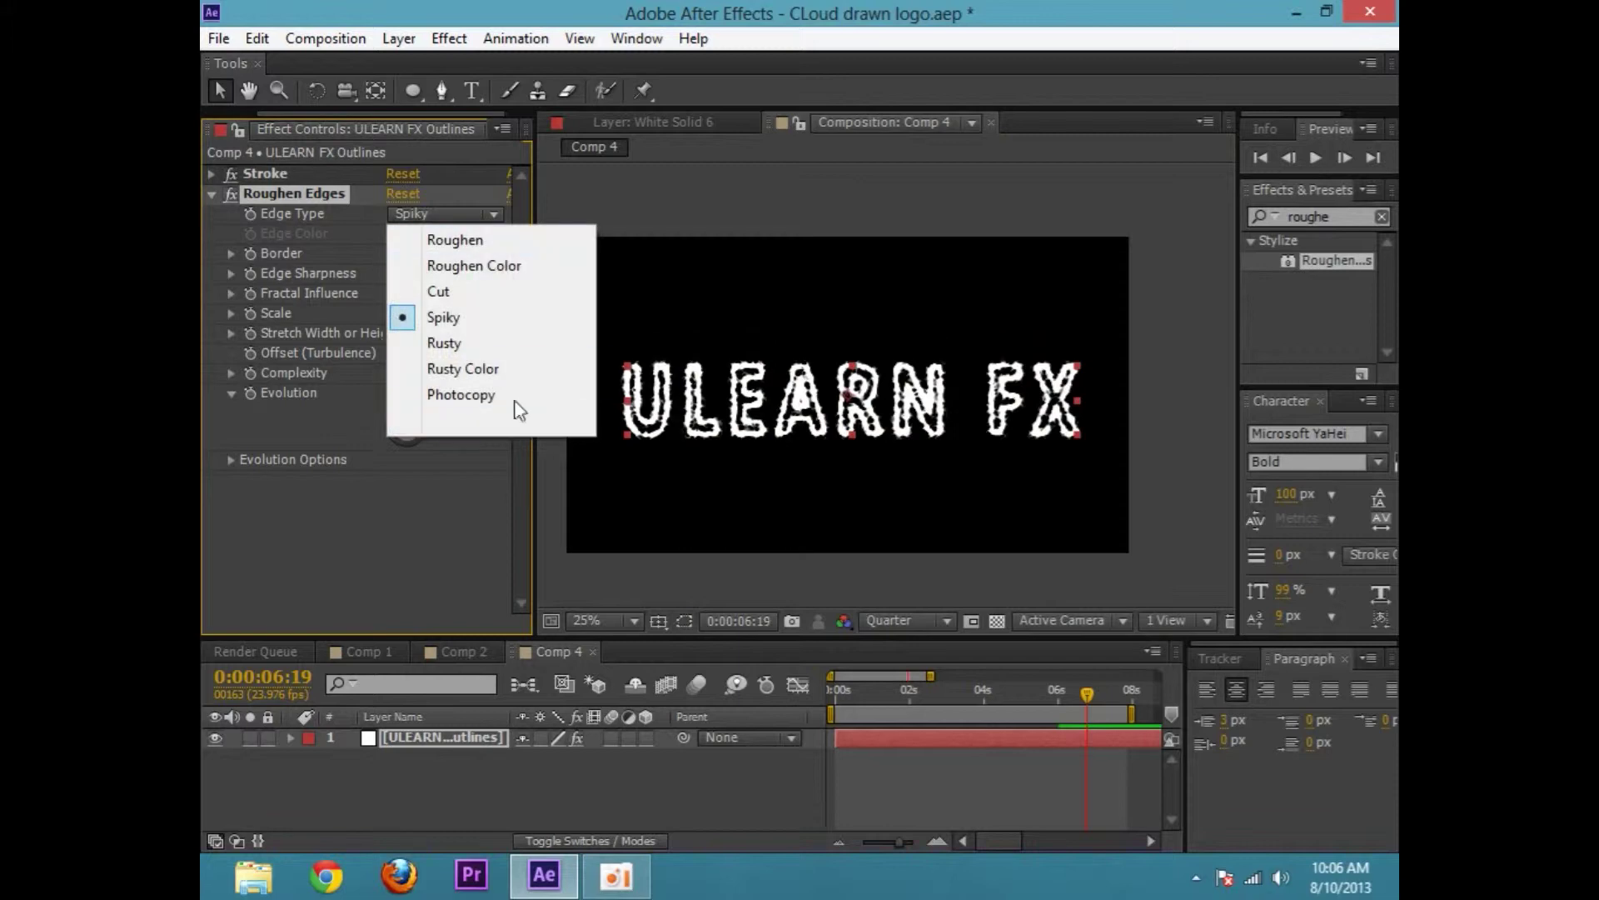
left_click(500, 291)
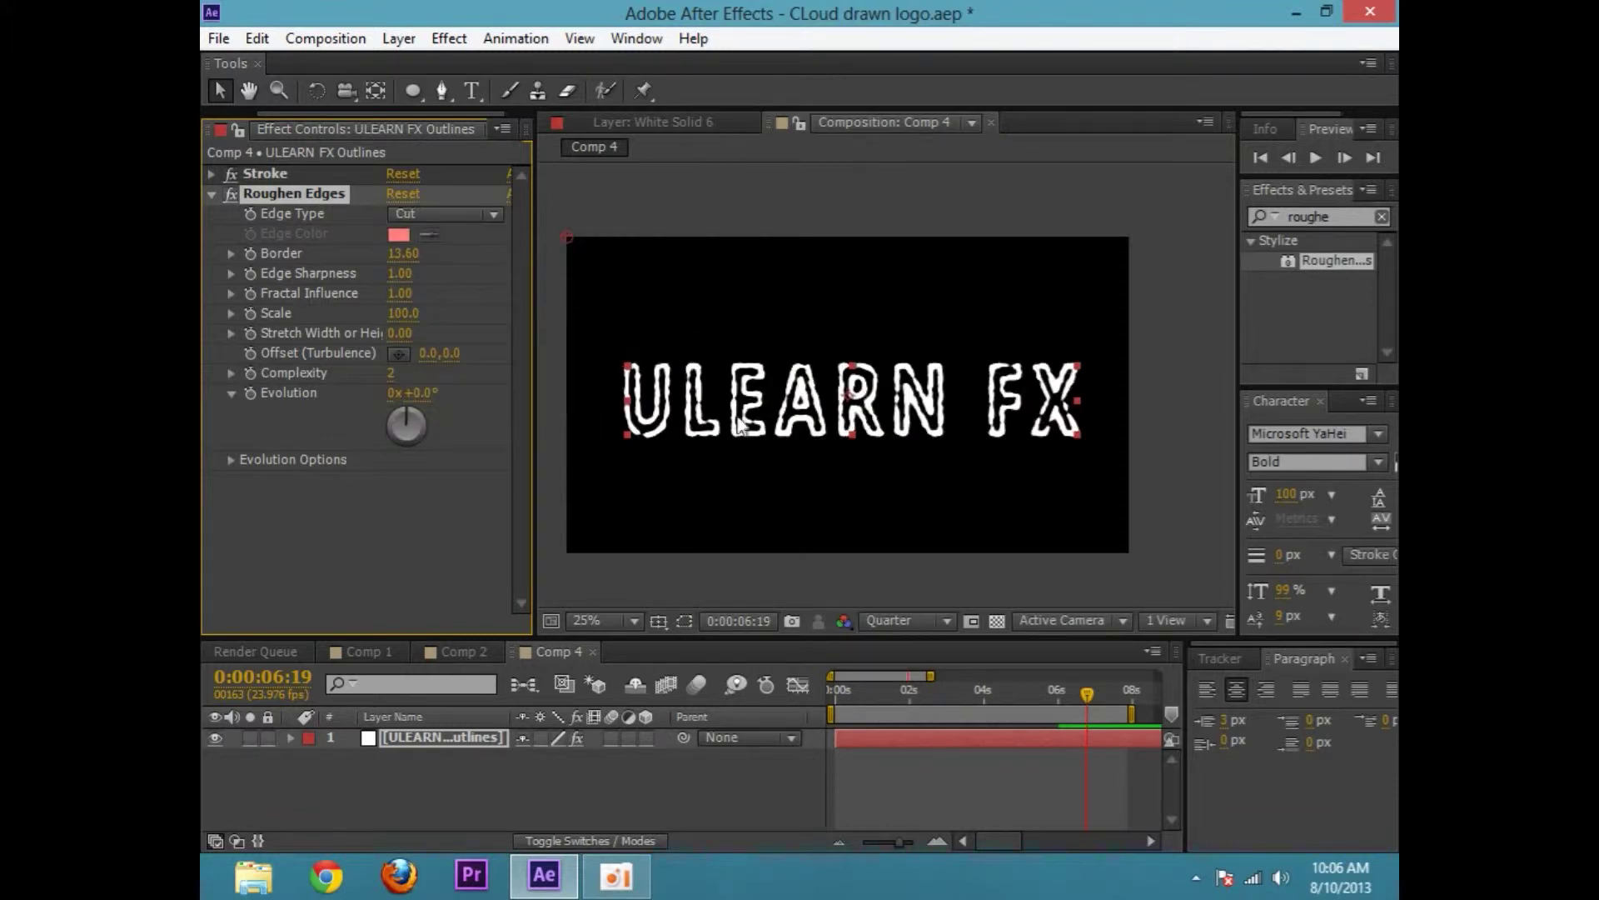
Set the composition preview resolution to Full and inspect the Cut edges of the letters up close
scroll(716, 383, "up", 4)
left_click_drag(818, 396, 884, 533)
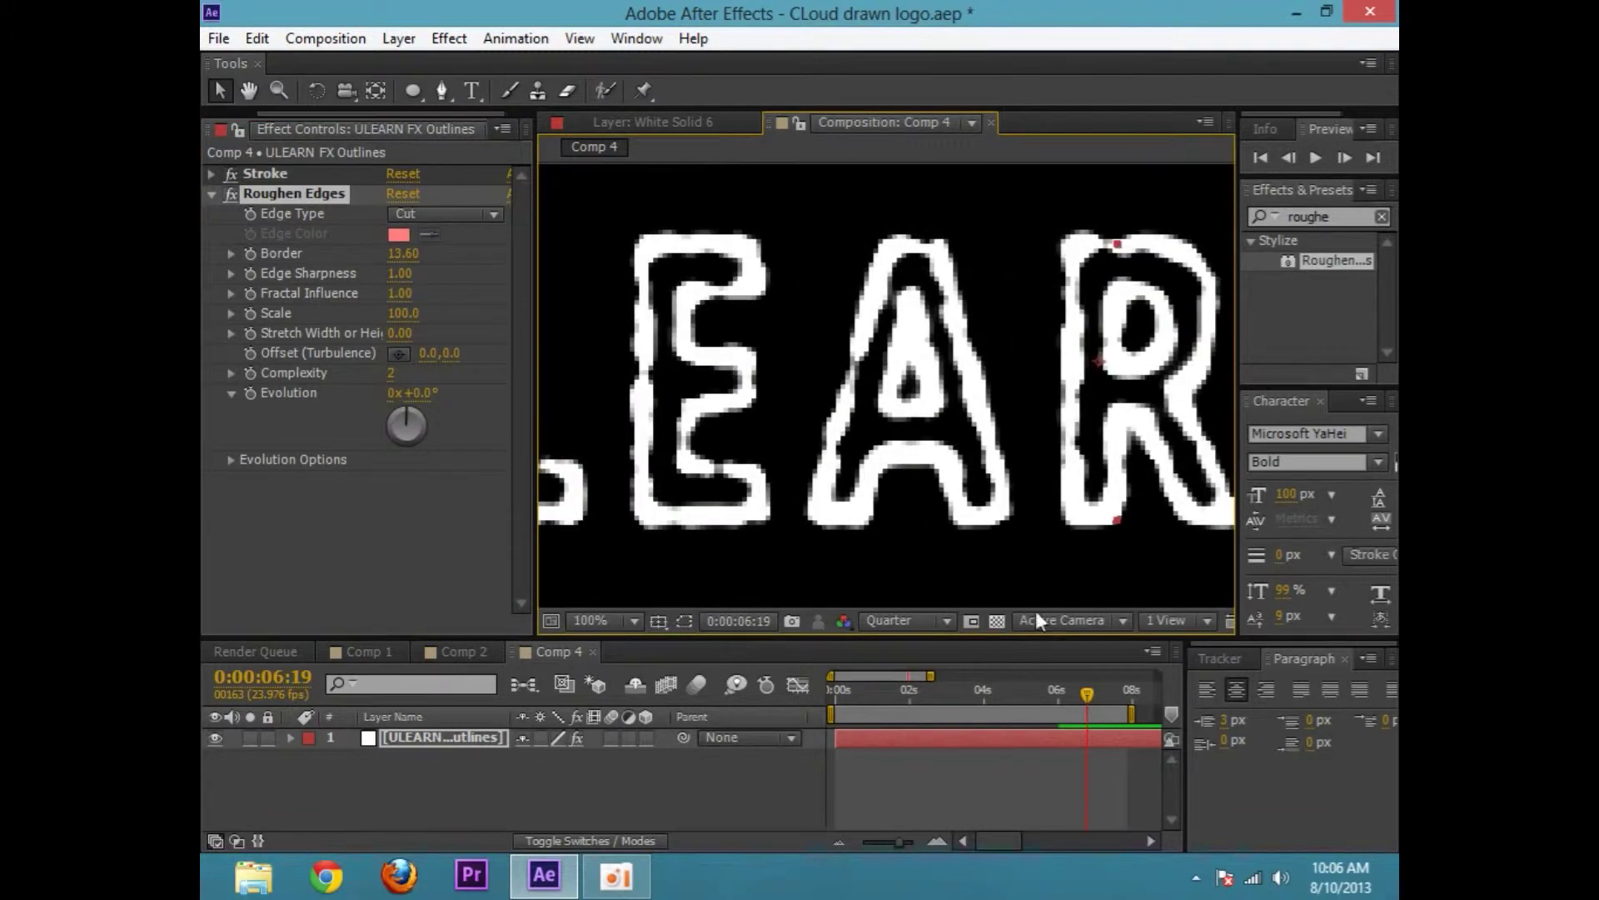
left_click(935, 627)
left_click(940, 681)
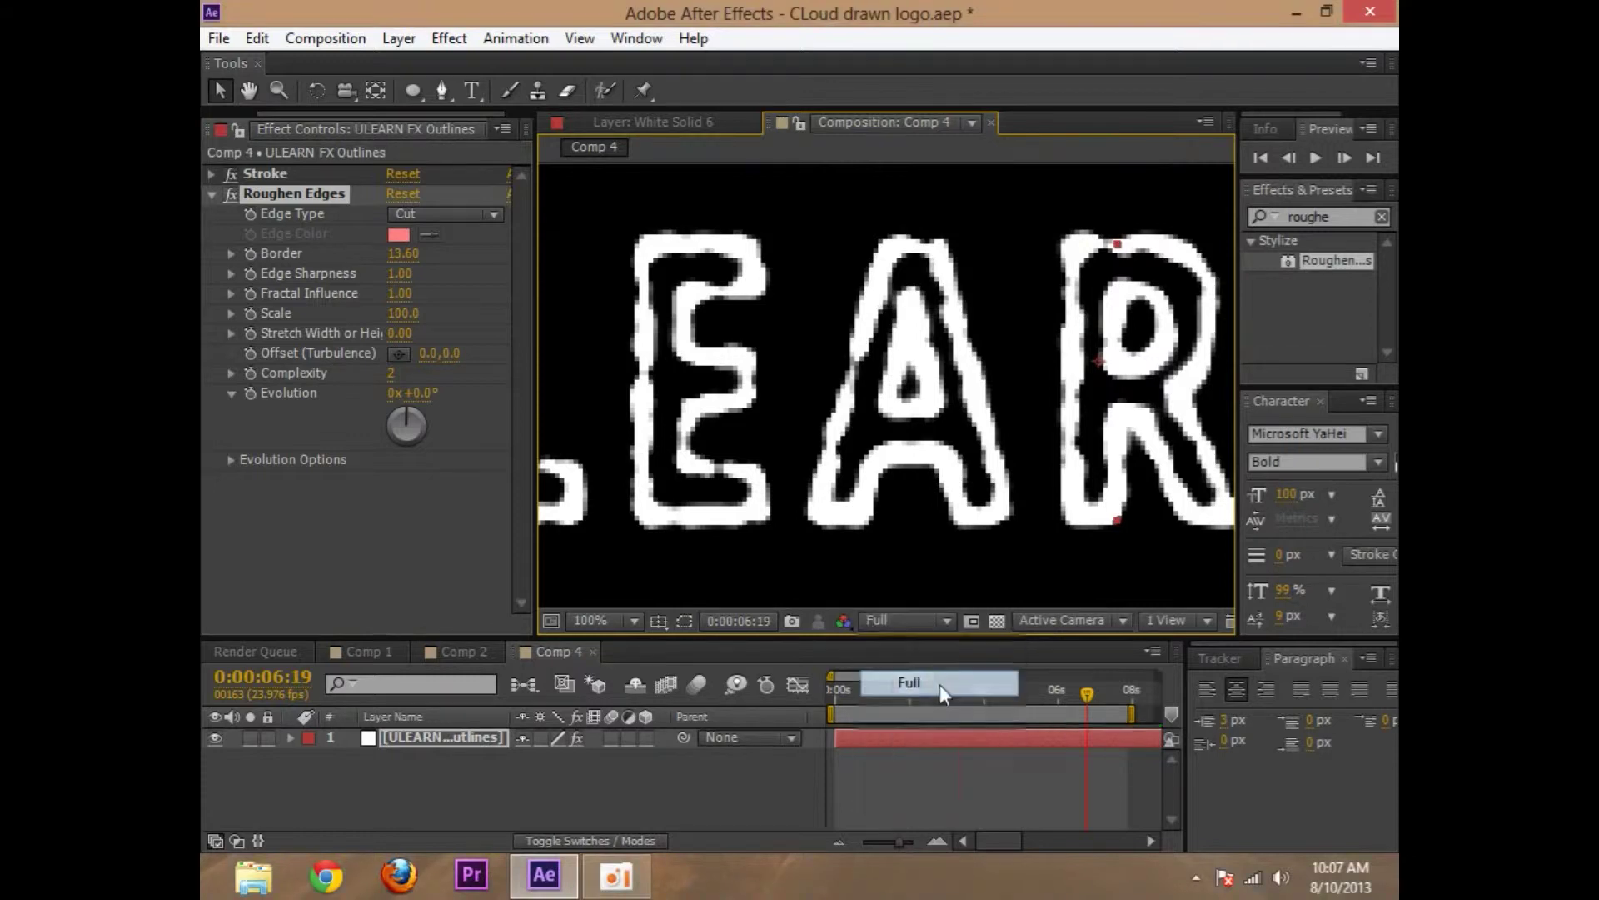
scroll(736, 422, "up", 2)
left_click_drag(736, 422, 828, 487)
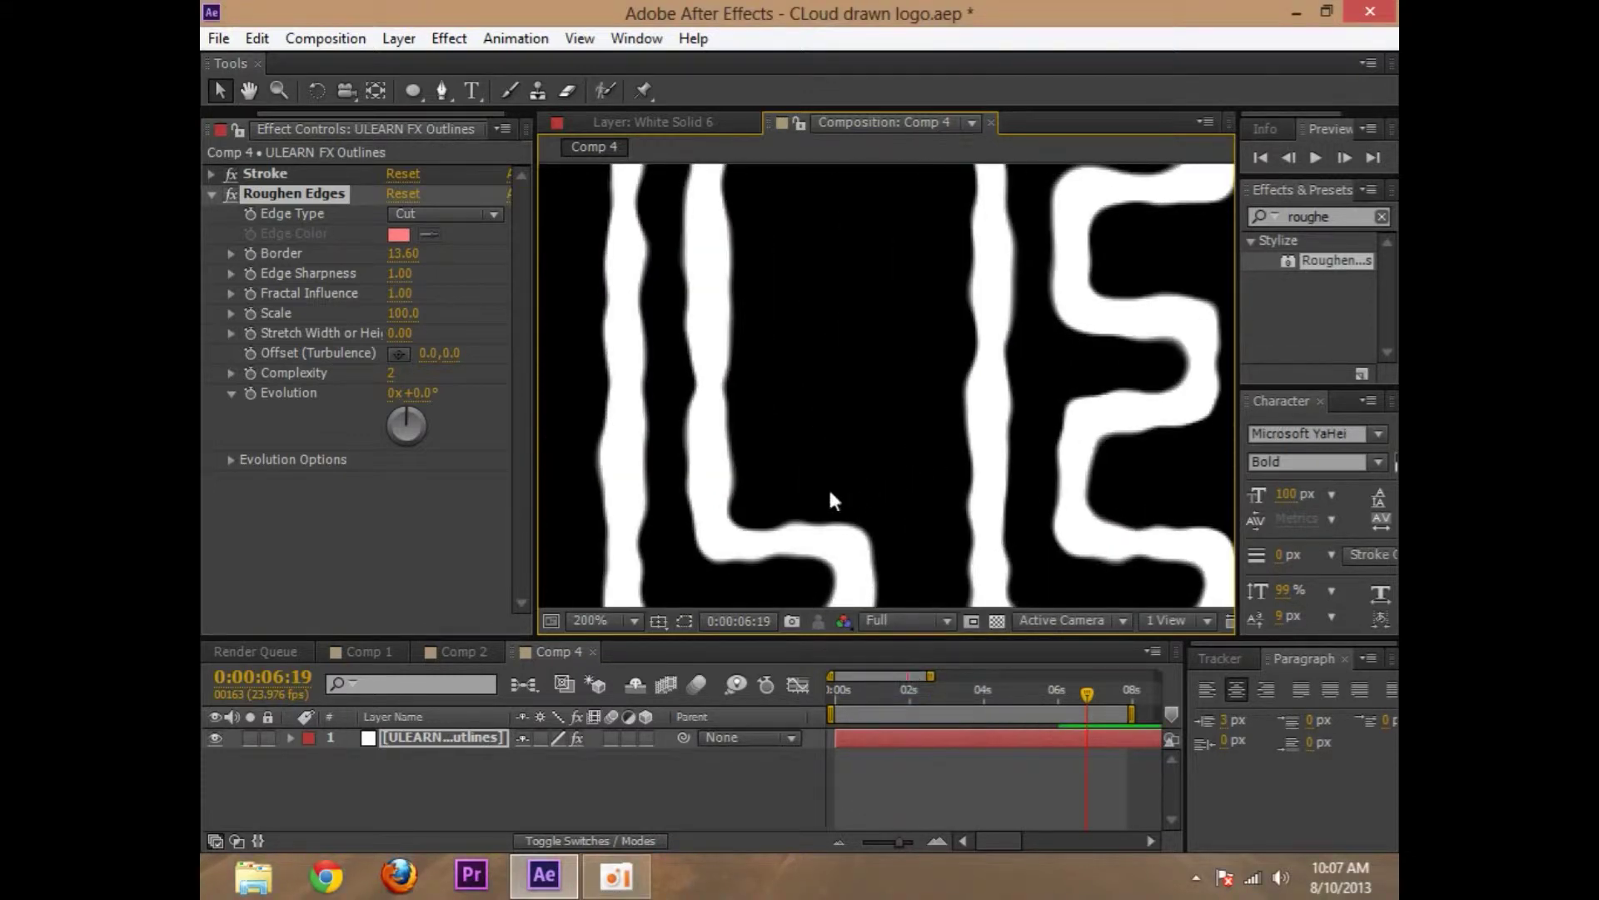
Try the Roughen edge type and examine the edges across the whole ULEARN FX text
left_click(451, 215)
left_click(457, 239)
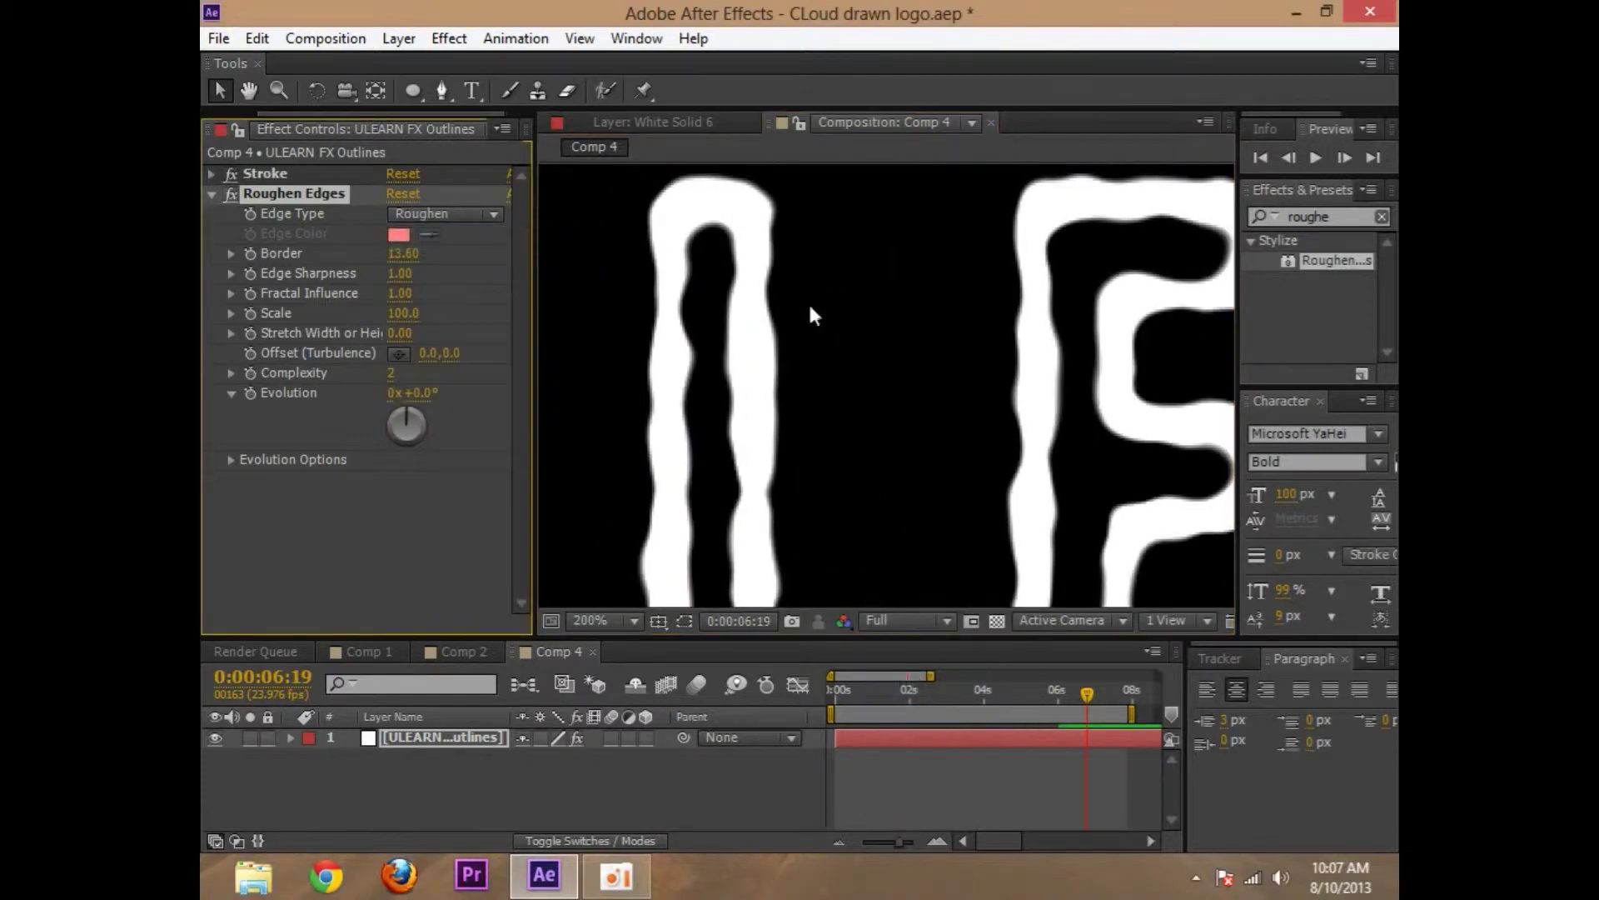
scroll(808, 301, "down", 3)
left_click_drag(797, 352, 589, 350)
left_click_drag(1052, 389, 652, 395)
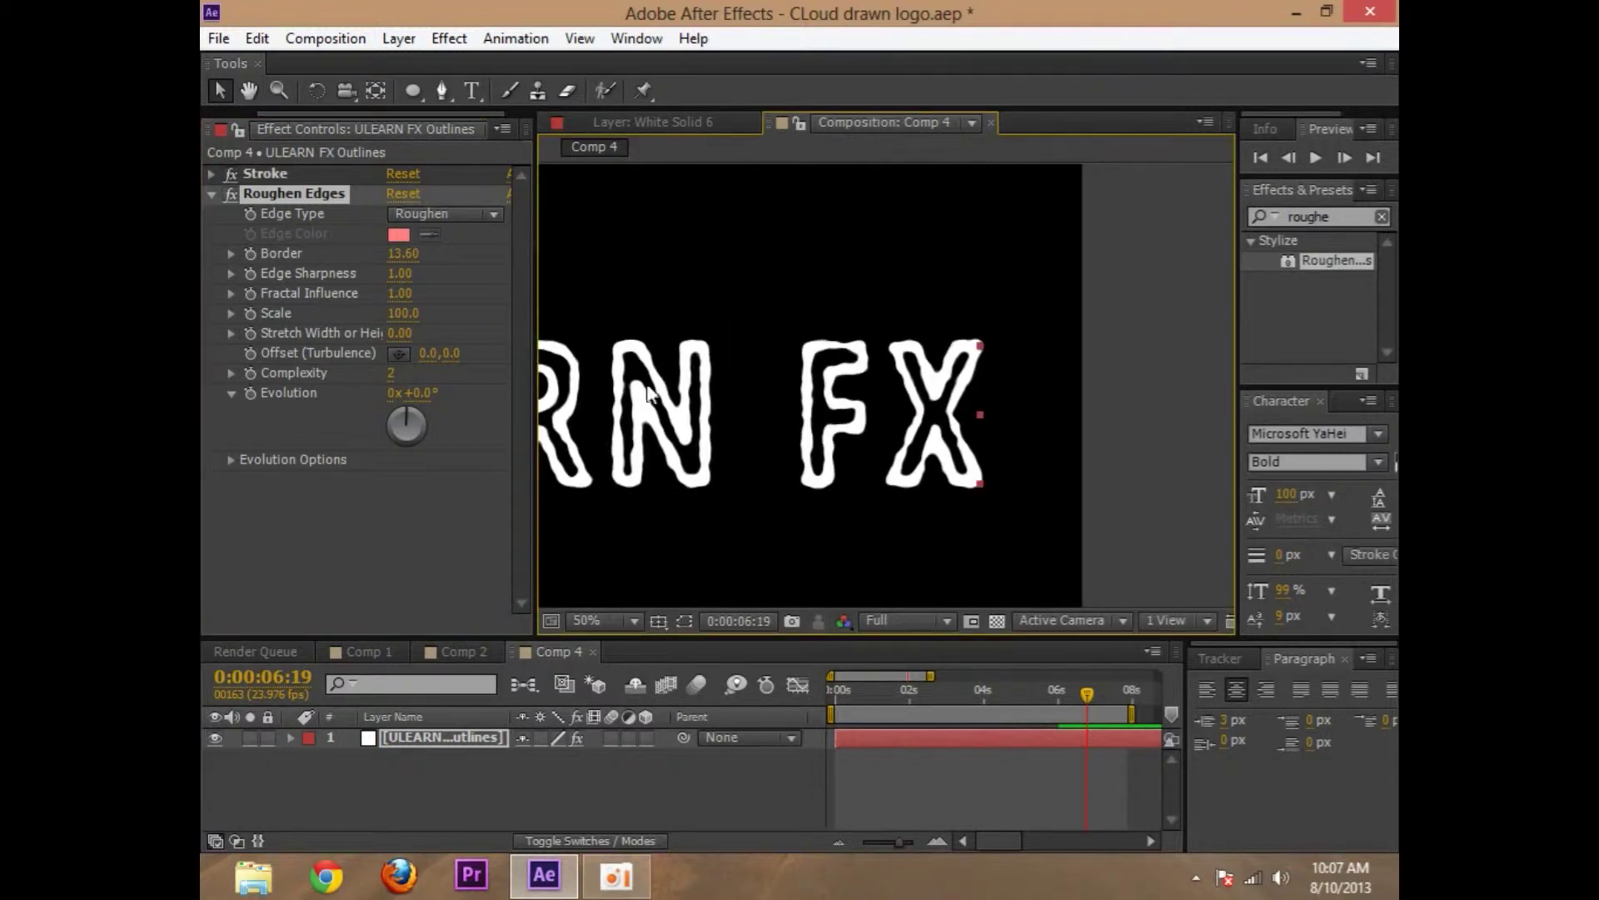
scroll(802, 441, "down", 2)
left_click_drag(783, 427, 911, 485)
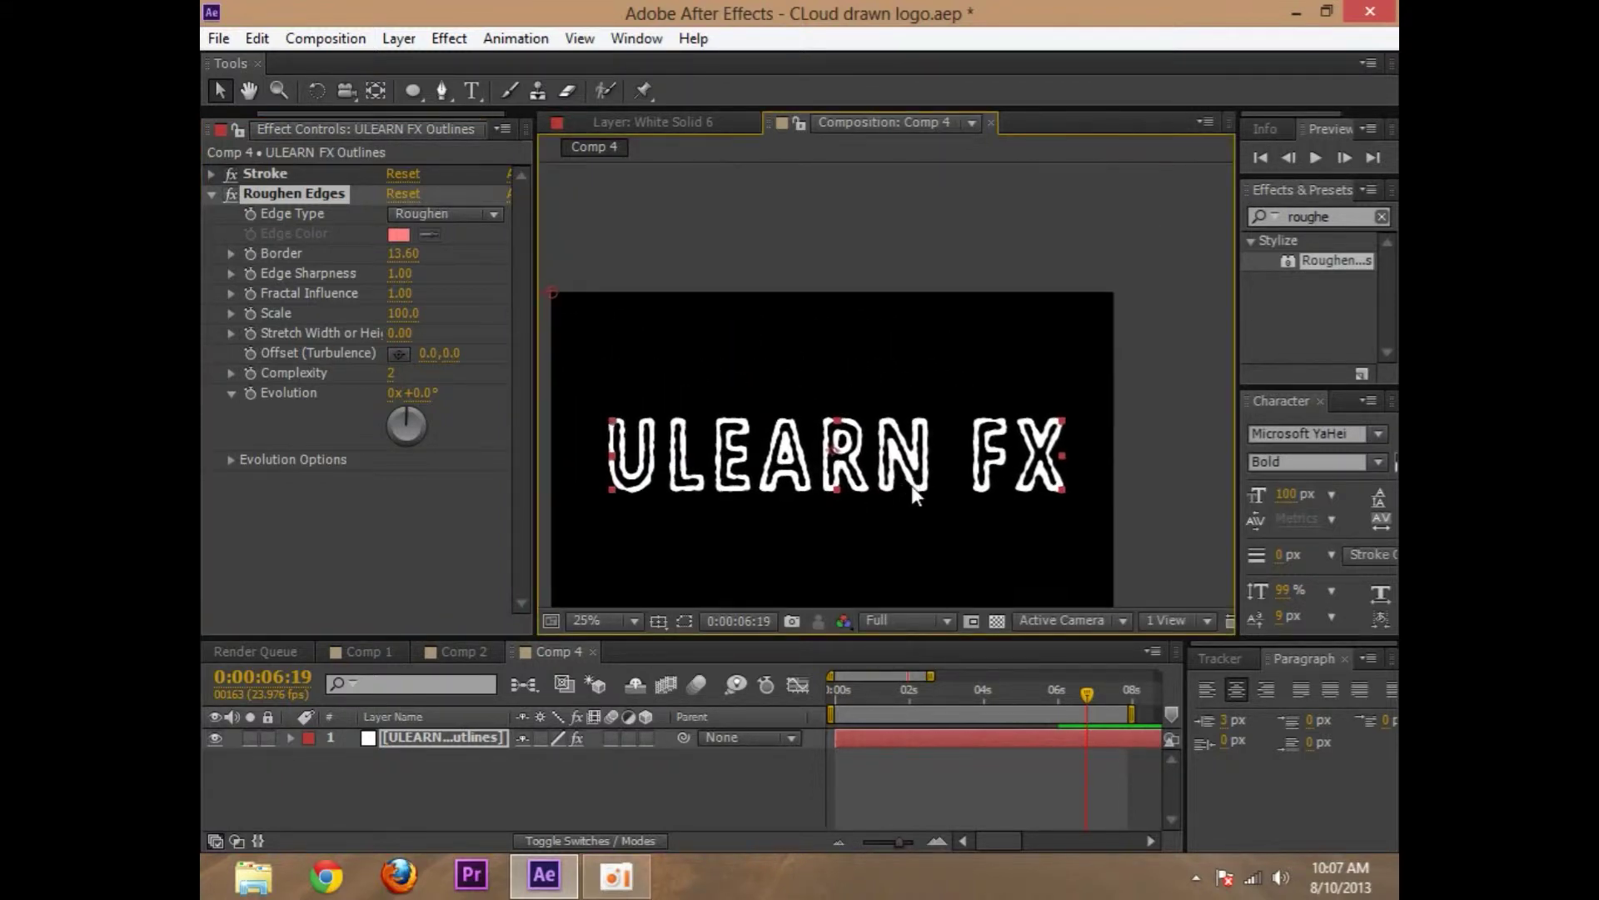
Set the edge type to Roughen Color and the Roughen Edges Border to 15.30
left_click(467, 215)
left_click(471, 265)
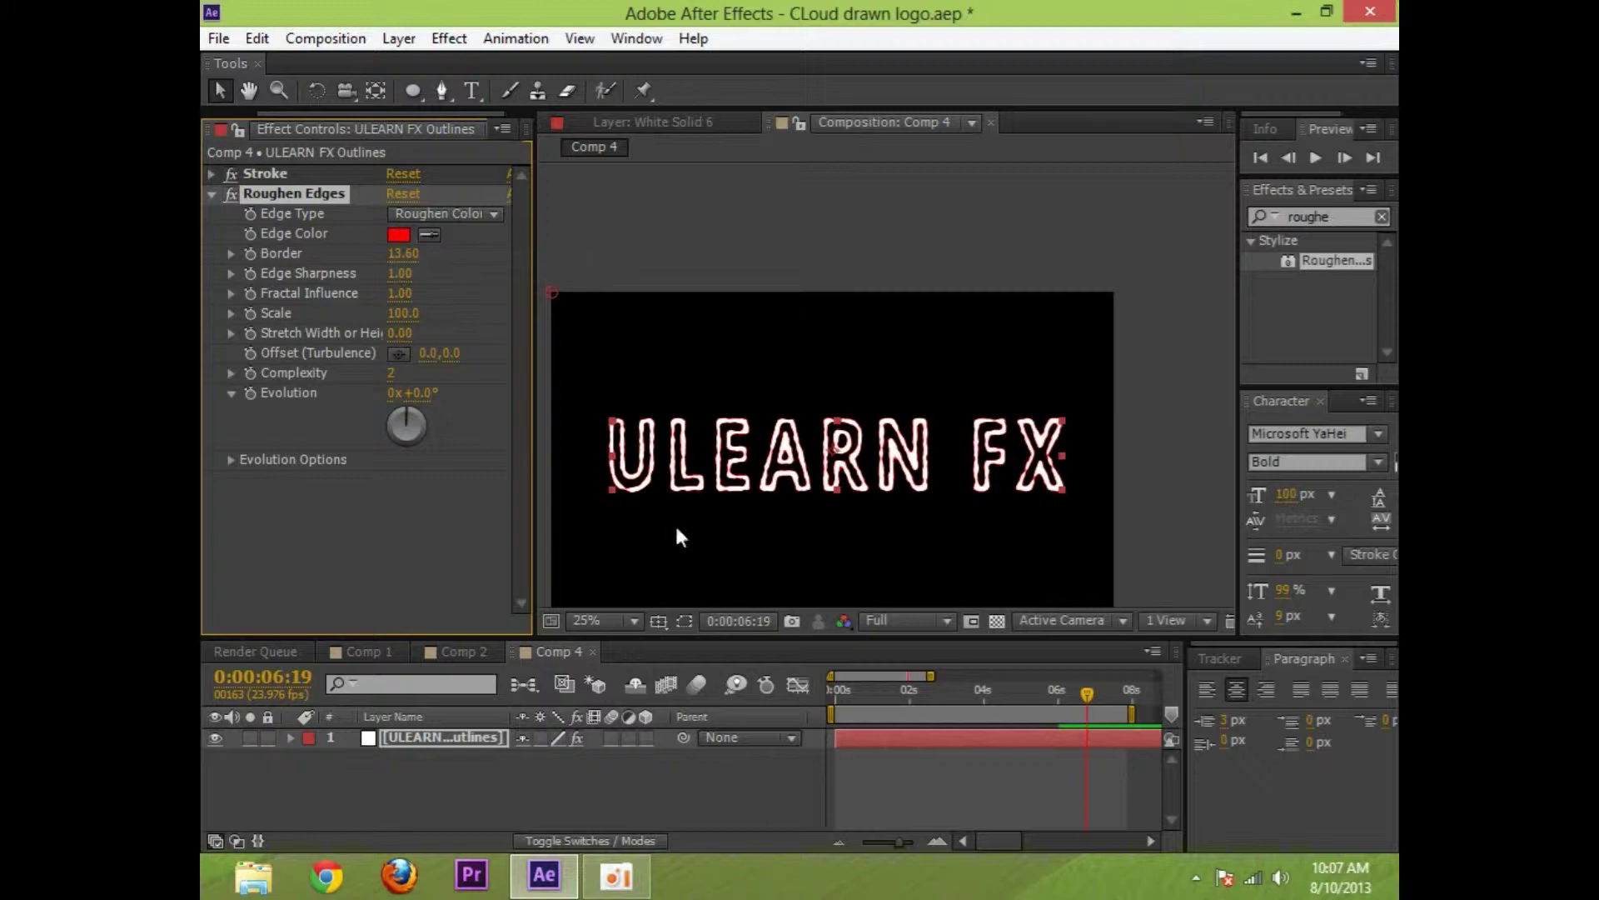
scroll(677, 537, "up", 2)
left_click_drag(419, 256, 404, 256)
left_click(796, 533)
Set the preview resolution to Quarter and preview the red-edged letters from the first frame
left_click_drag(1085, 695, 835, 693)
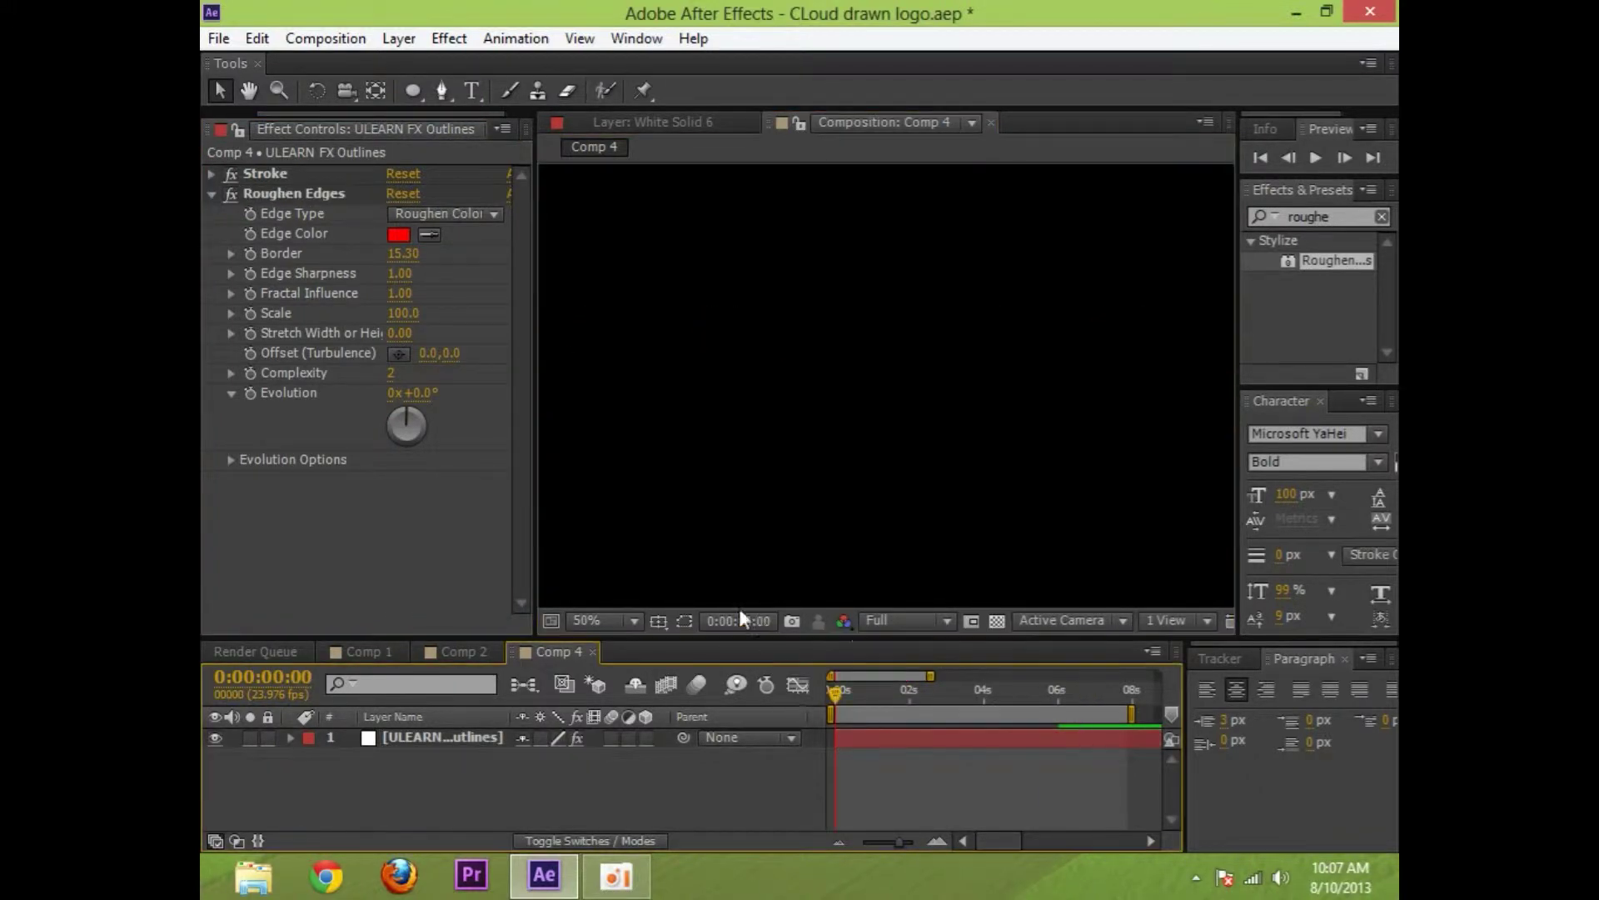
left_click(908, 620)
left_click(937, 760)
scroll(928, 507, "down", 2)
key("space")
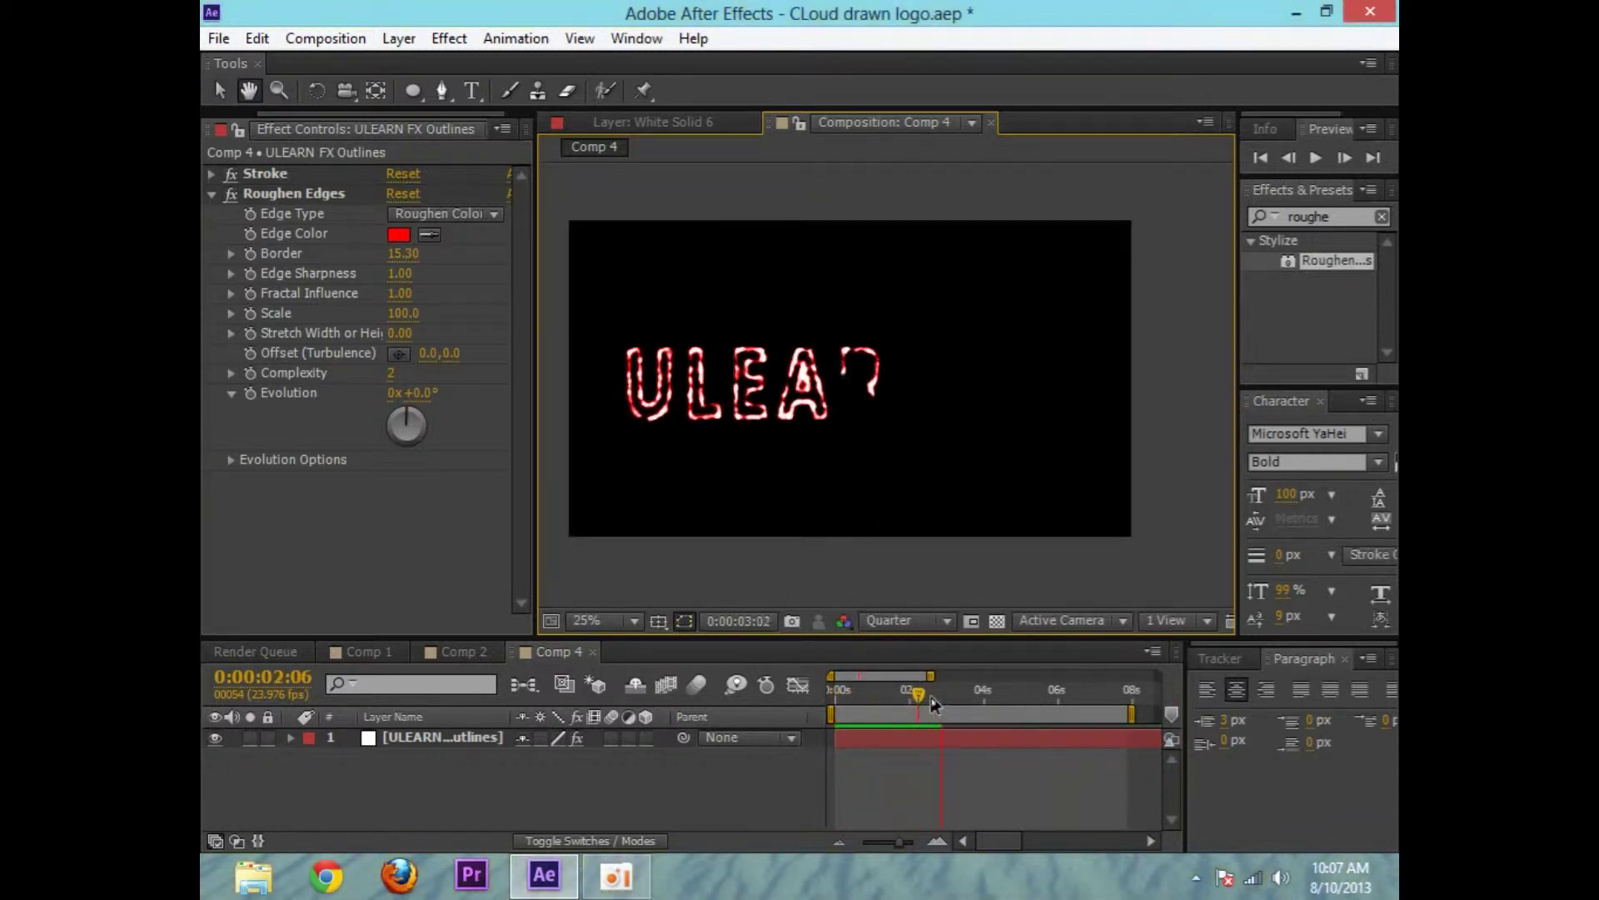
Keyframe the Roughen Edges Evolution at 0 revolutions on the first frame and 7 revolutions at 0:00:07:21
key("Home")
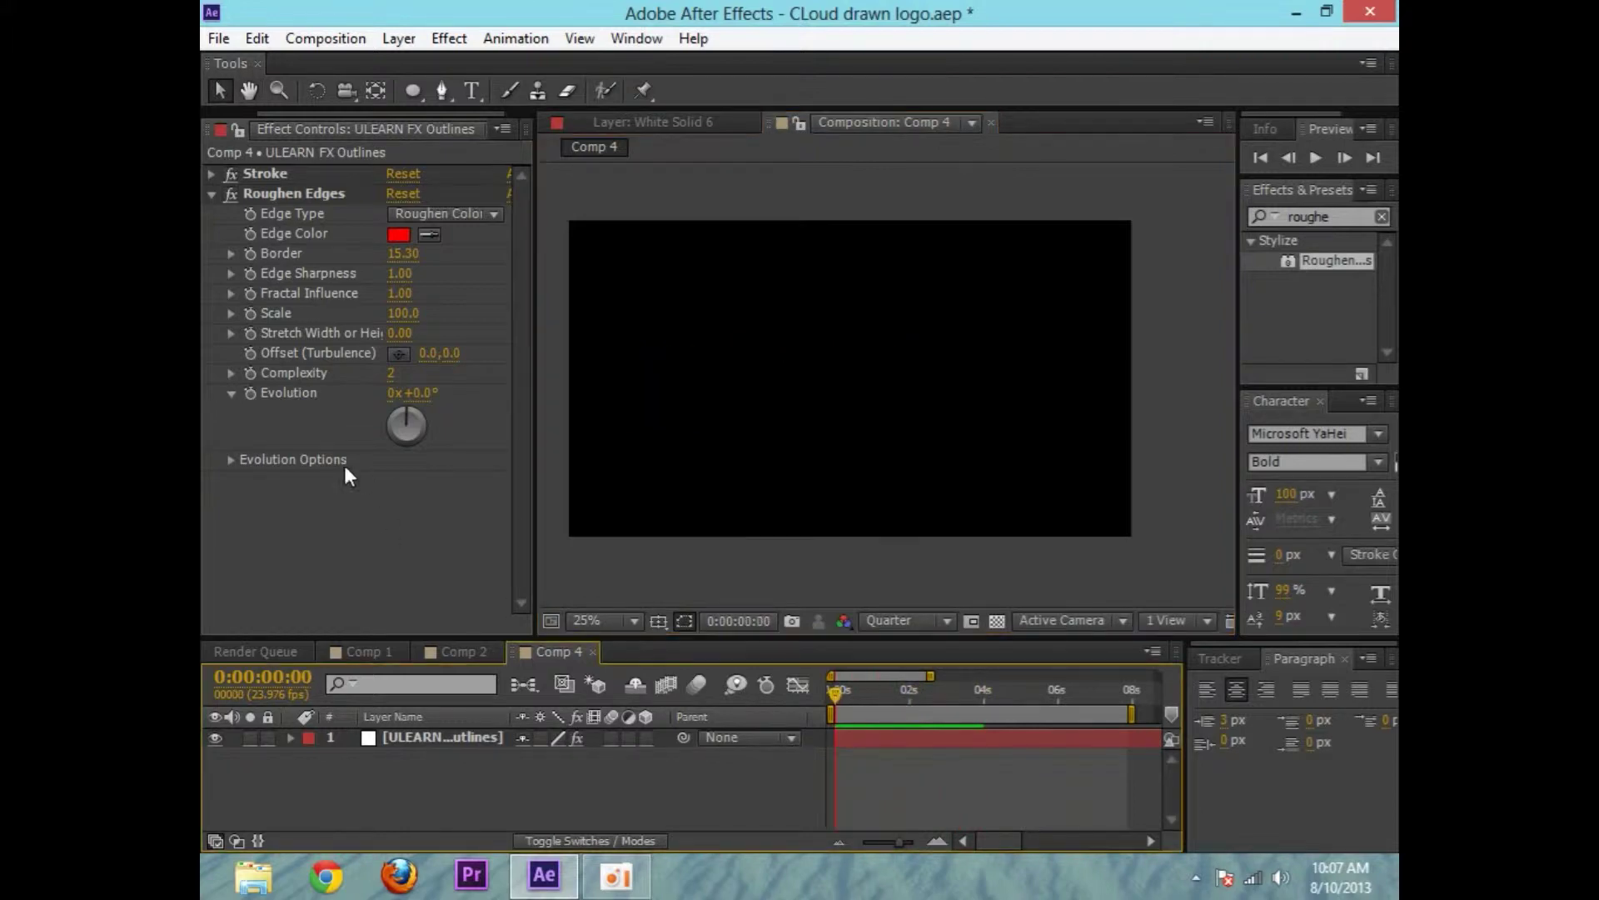
left_click(247, 393)
left_click(1115, 708)
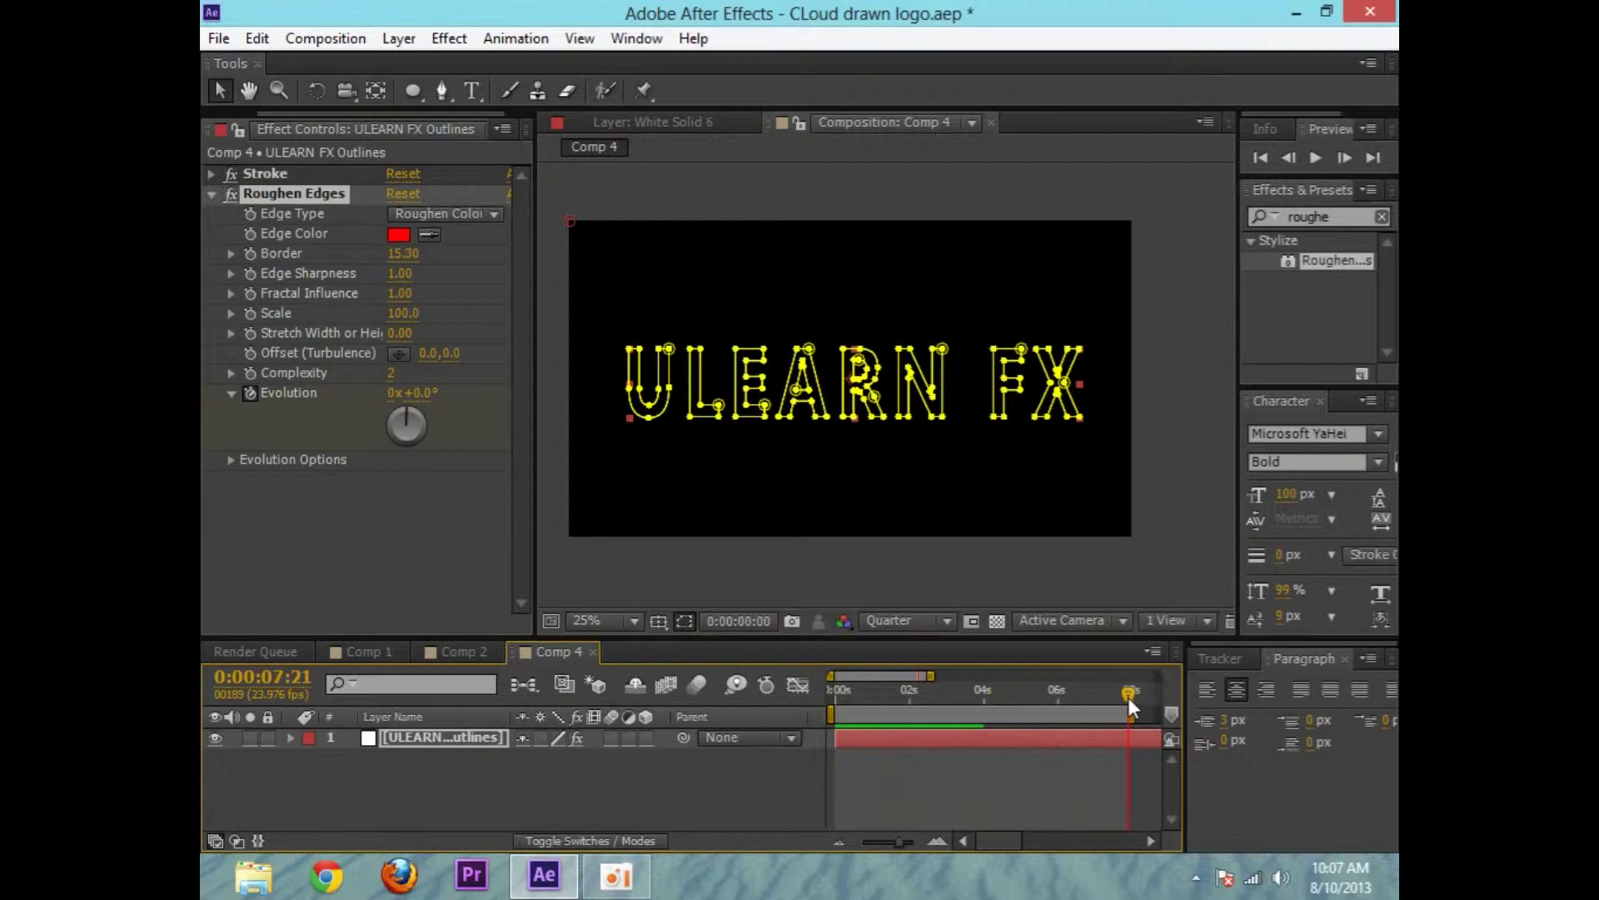
left_click(388, 395)
type("7")
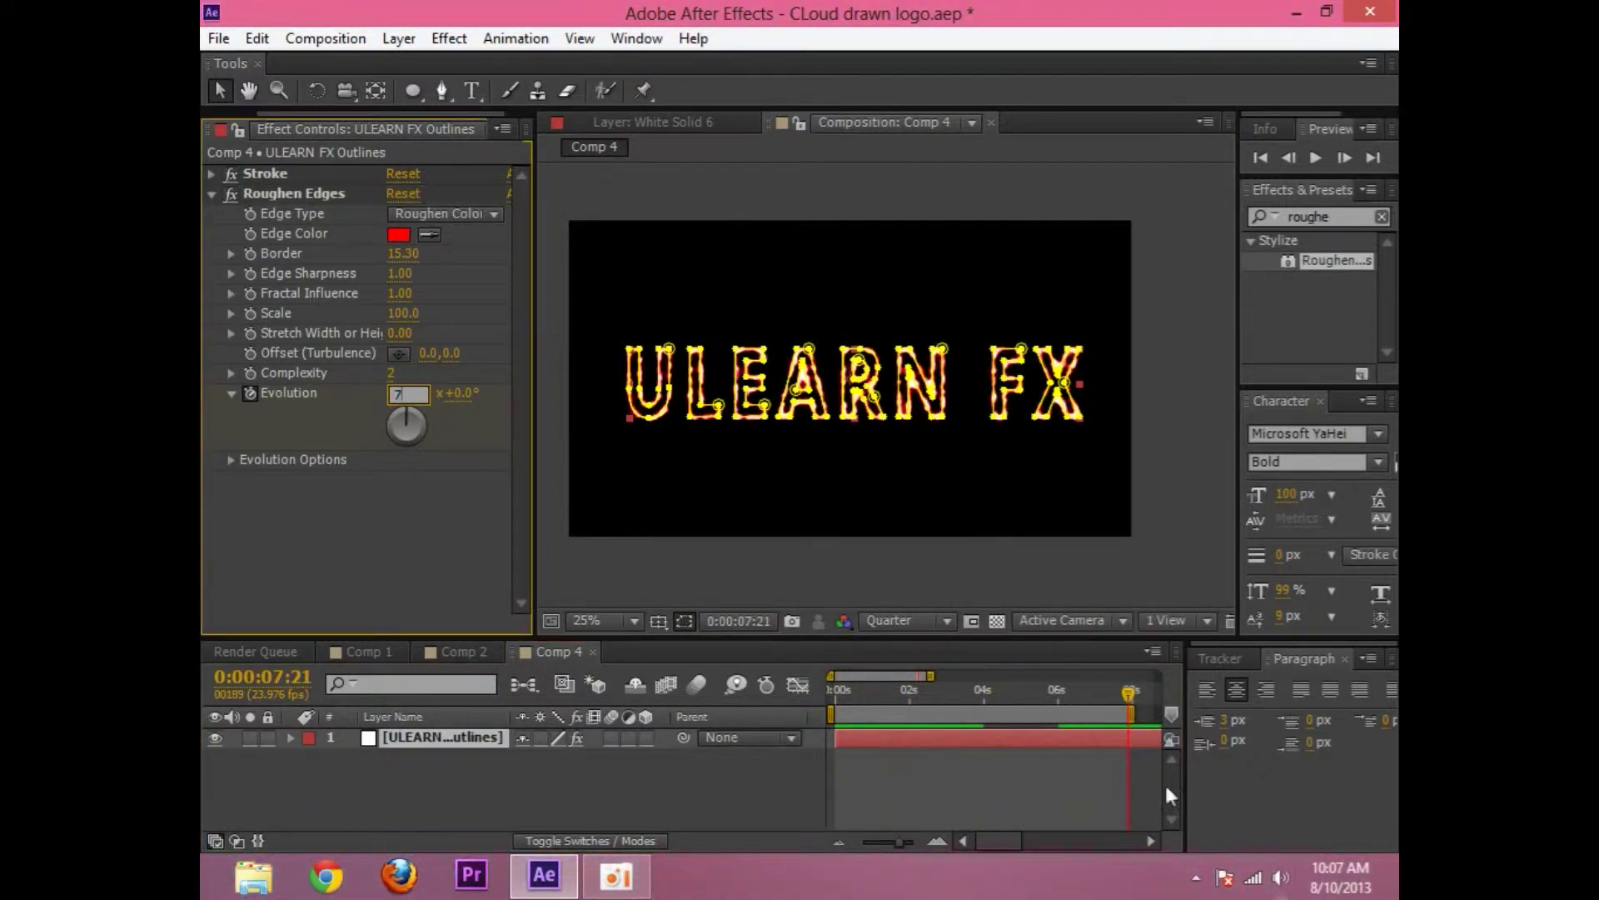
key("Return")
Preview the evolving rough edges, check the letters up close, and return the time to the first frame
key("space")
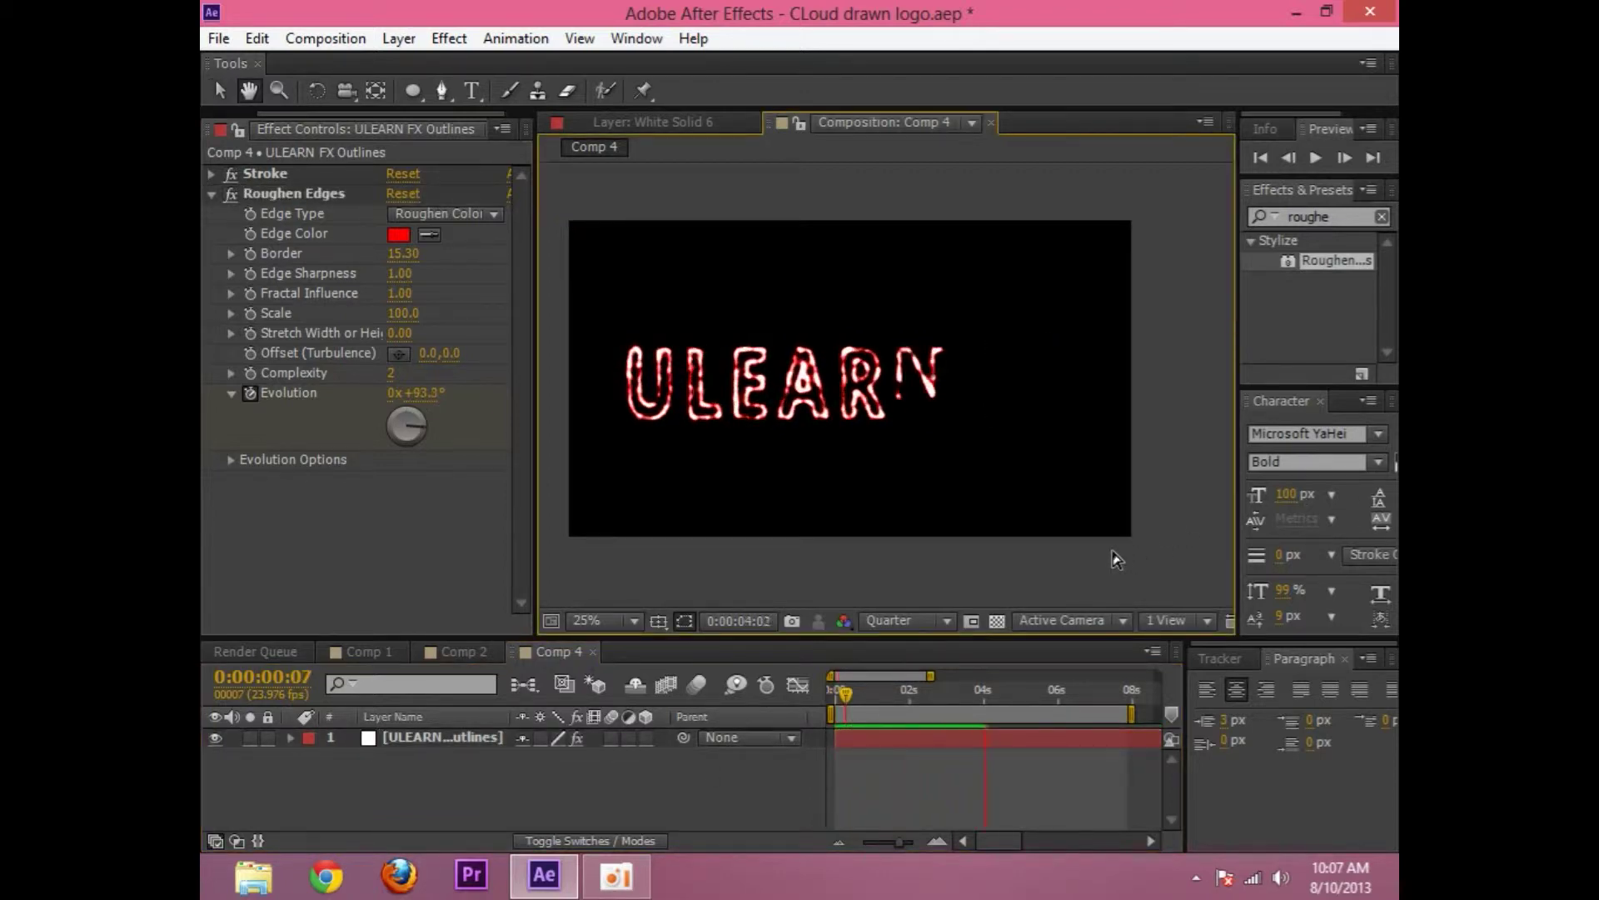
scroll(787, 373, "up", 5)
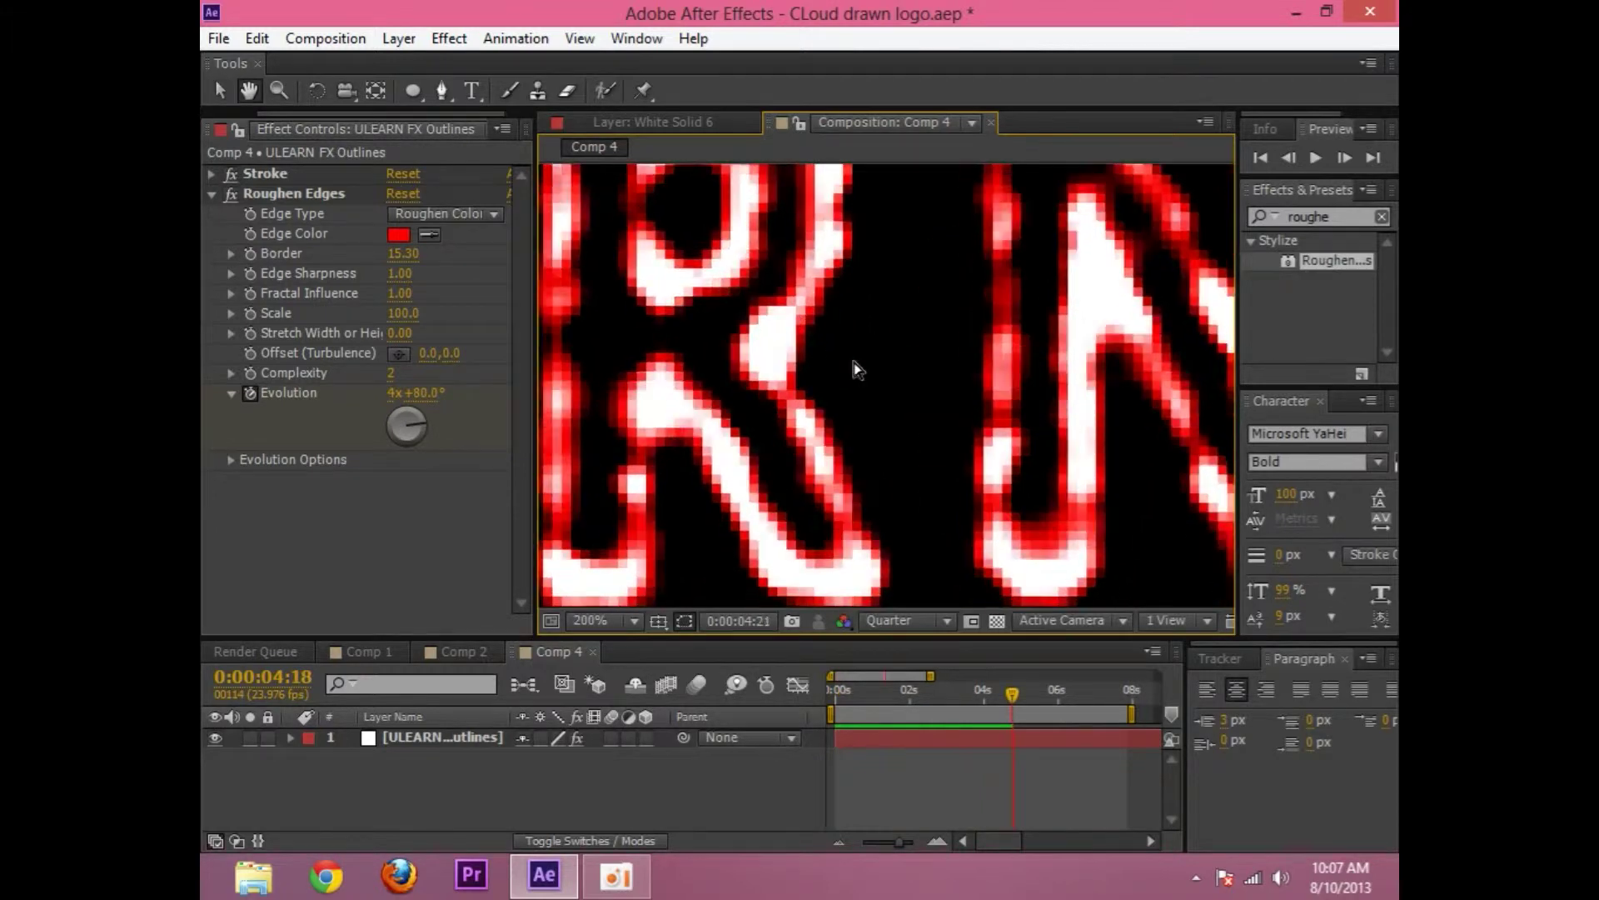
scroll(829, 449, "down", 4)
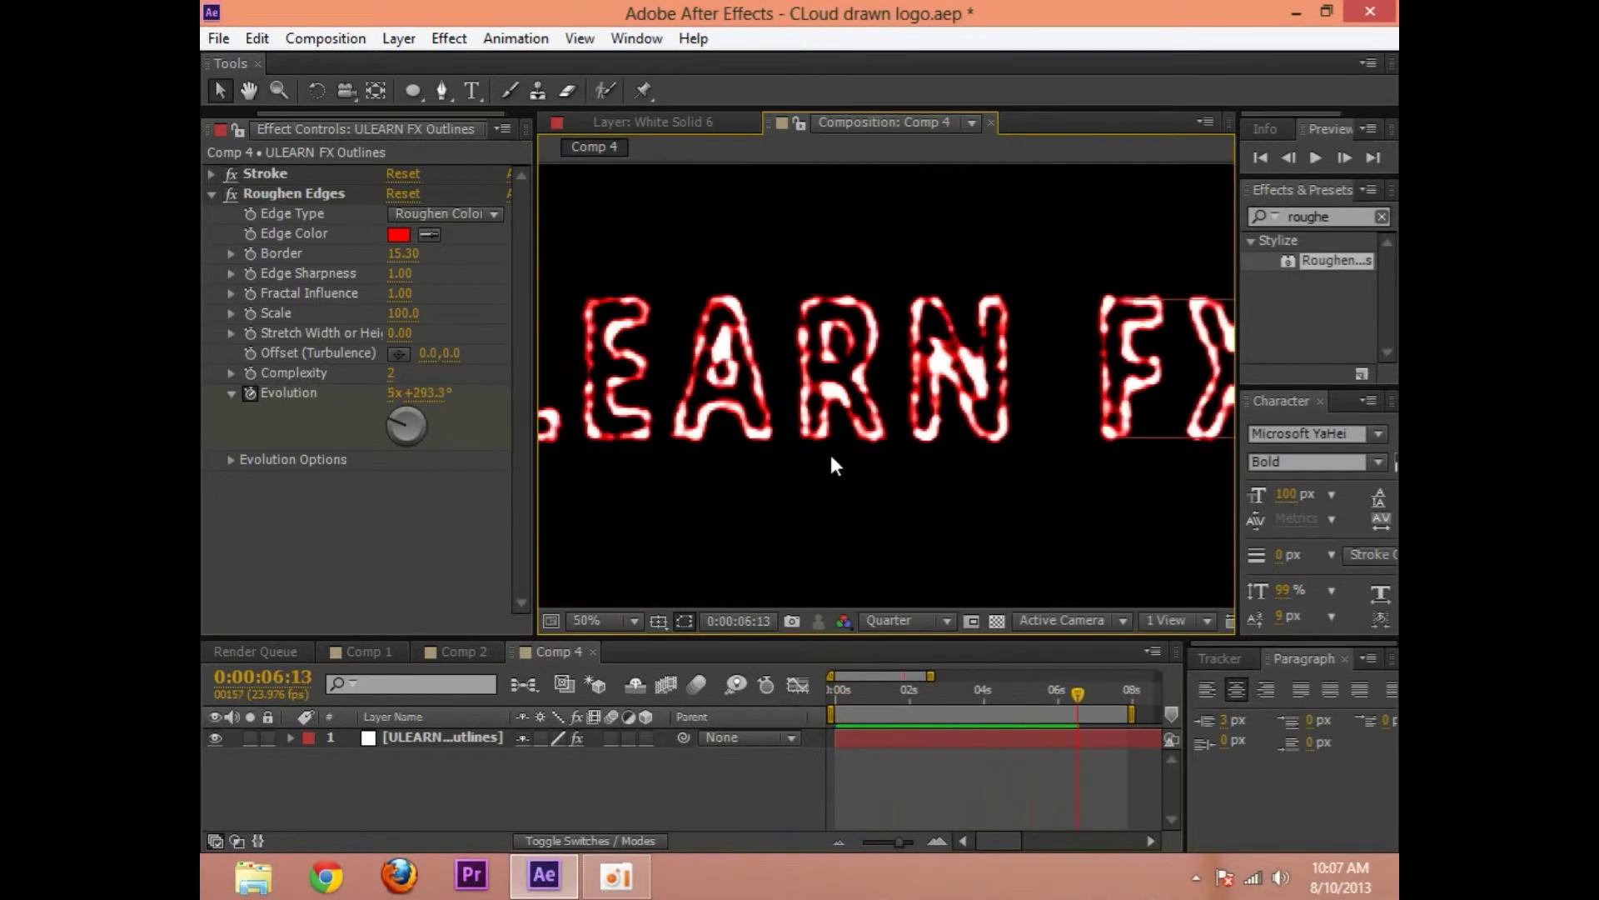
scroll(829, 454, "down", 2)
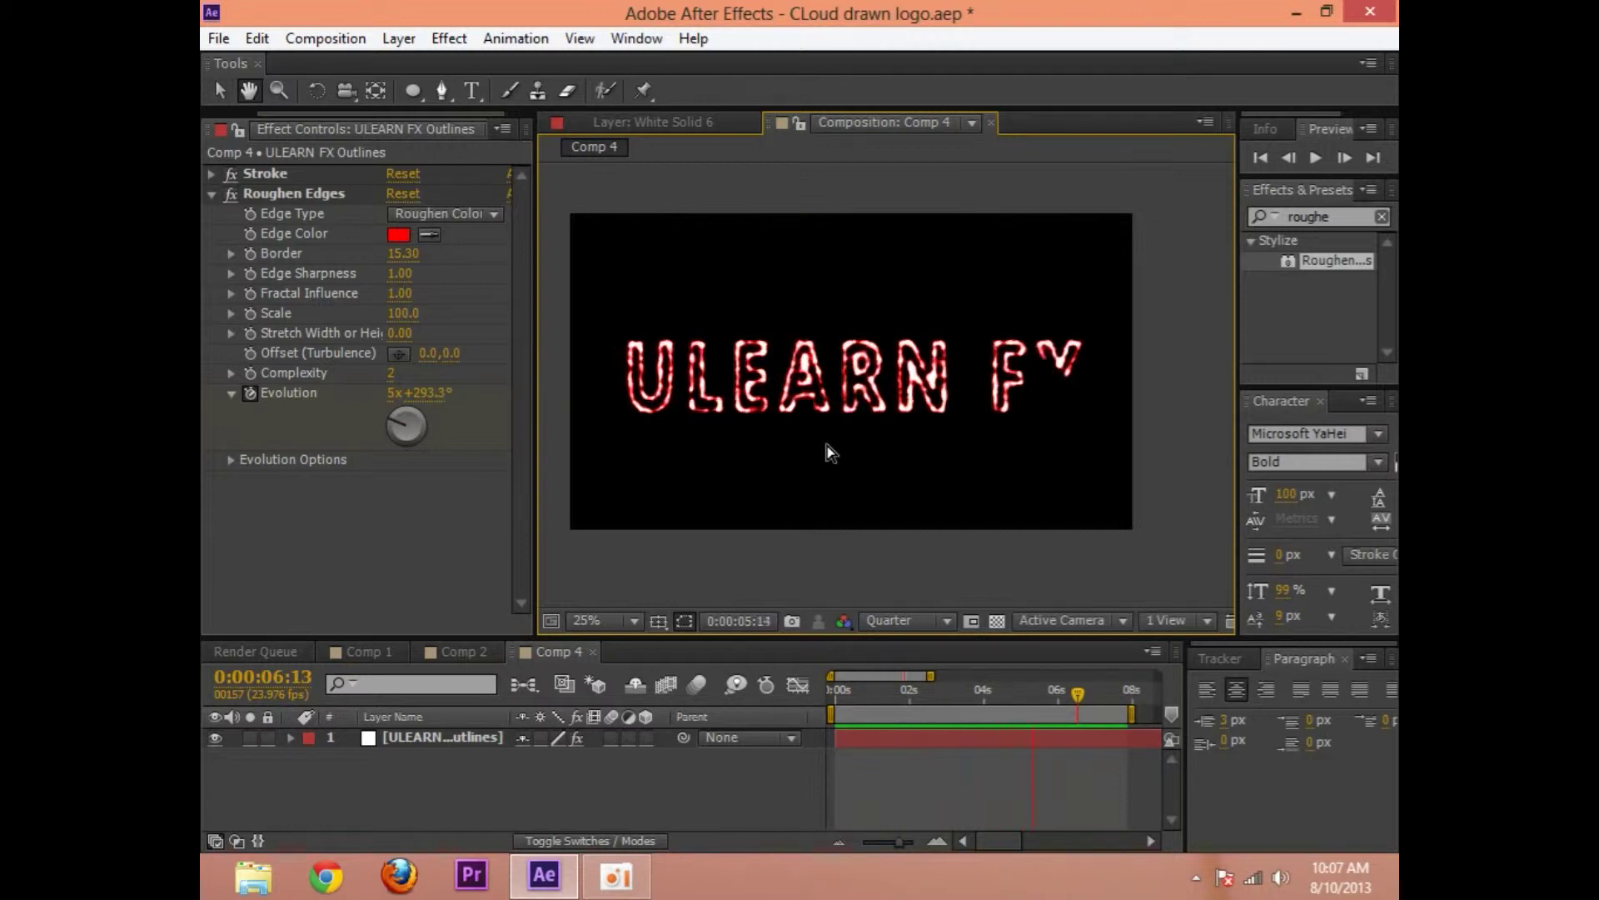
left_click_drag(951, 701, 820, 705)
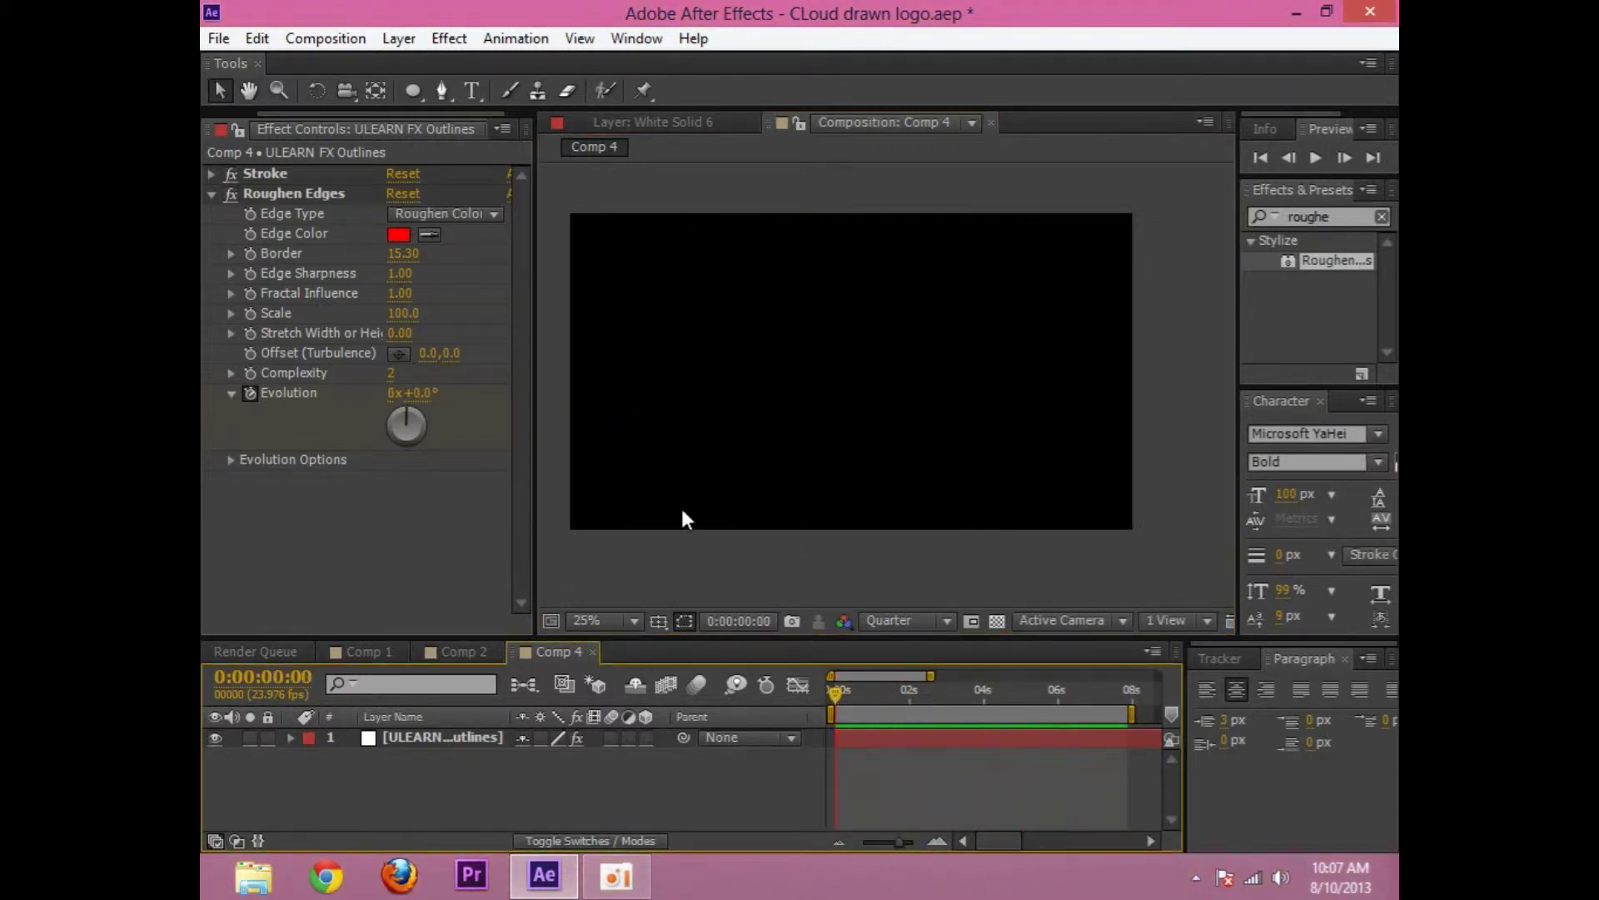
Open Comp 2 and preview its finished cloud logo animation from the first frame
left_click(465, 663)
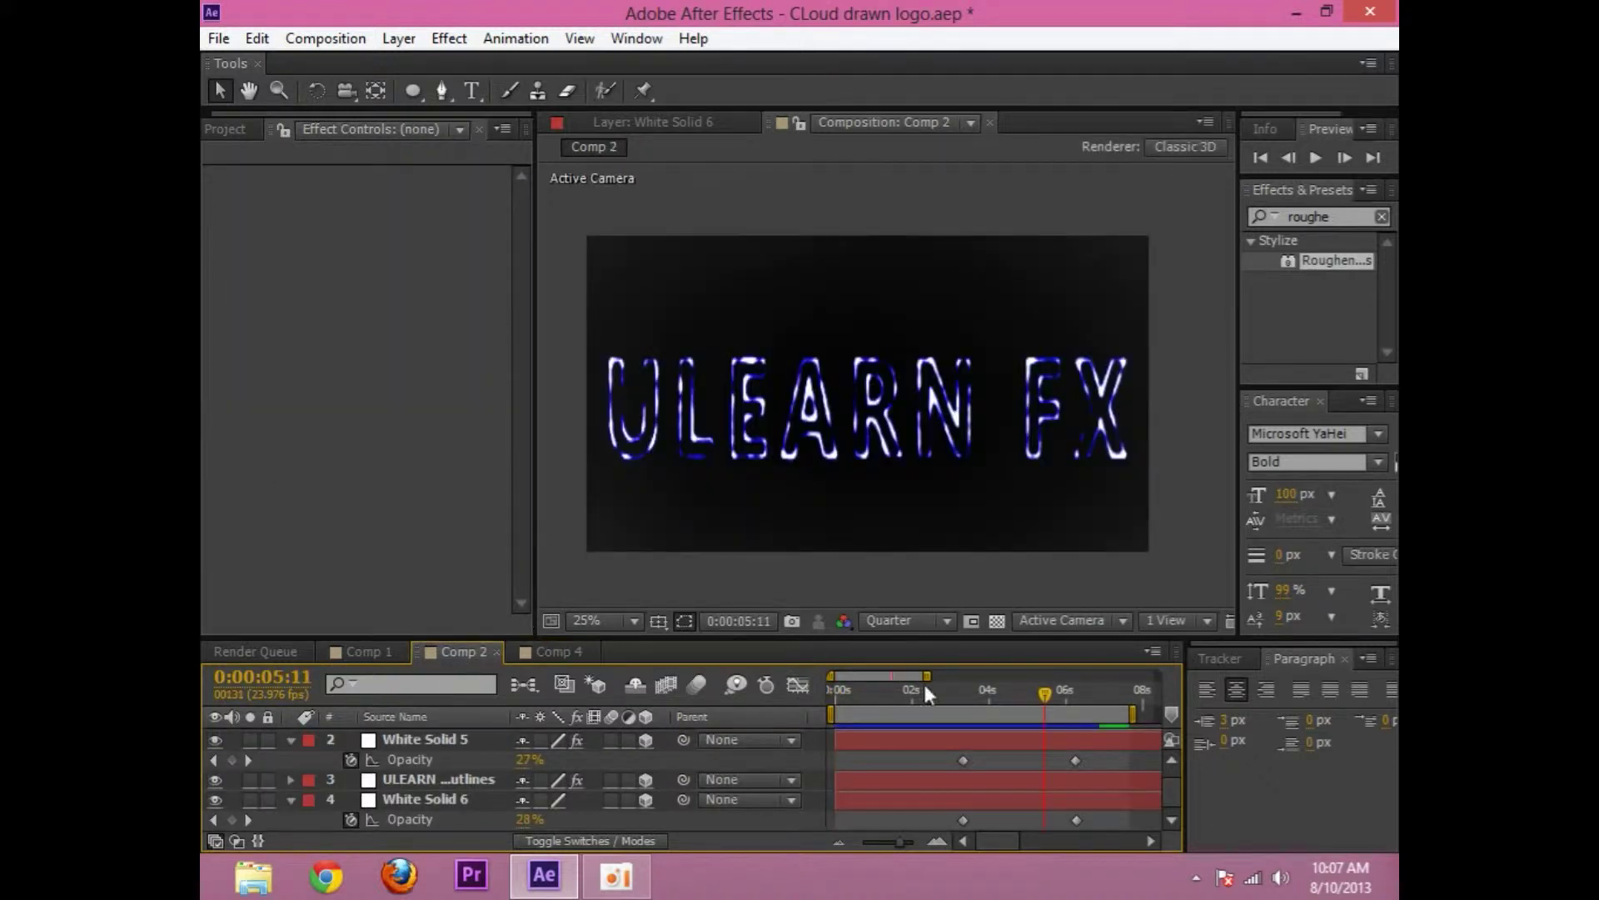
left_click_drag(816, 702, 825, 704)
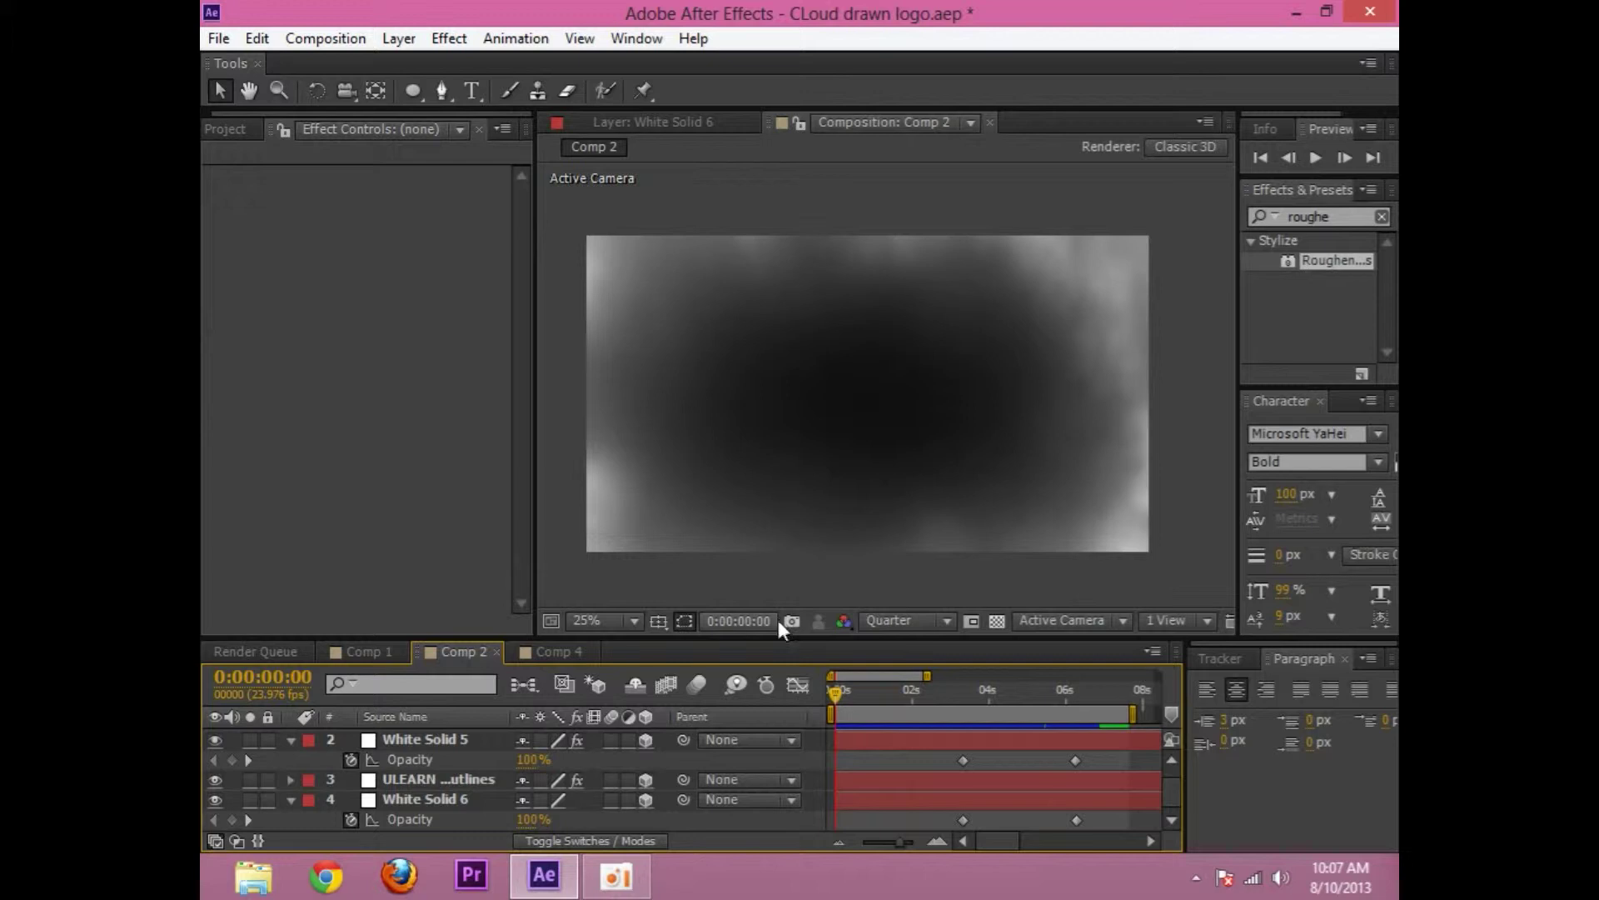
key("h")
key("space")
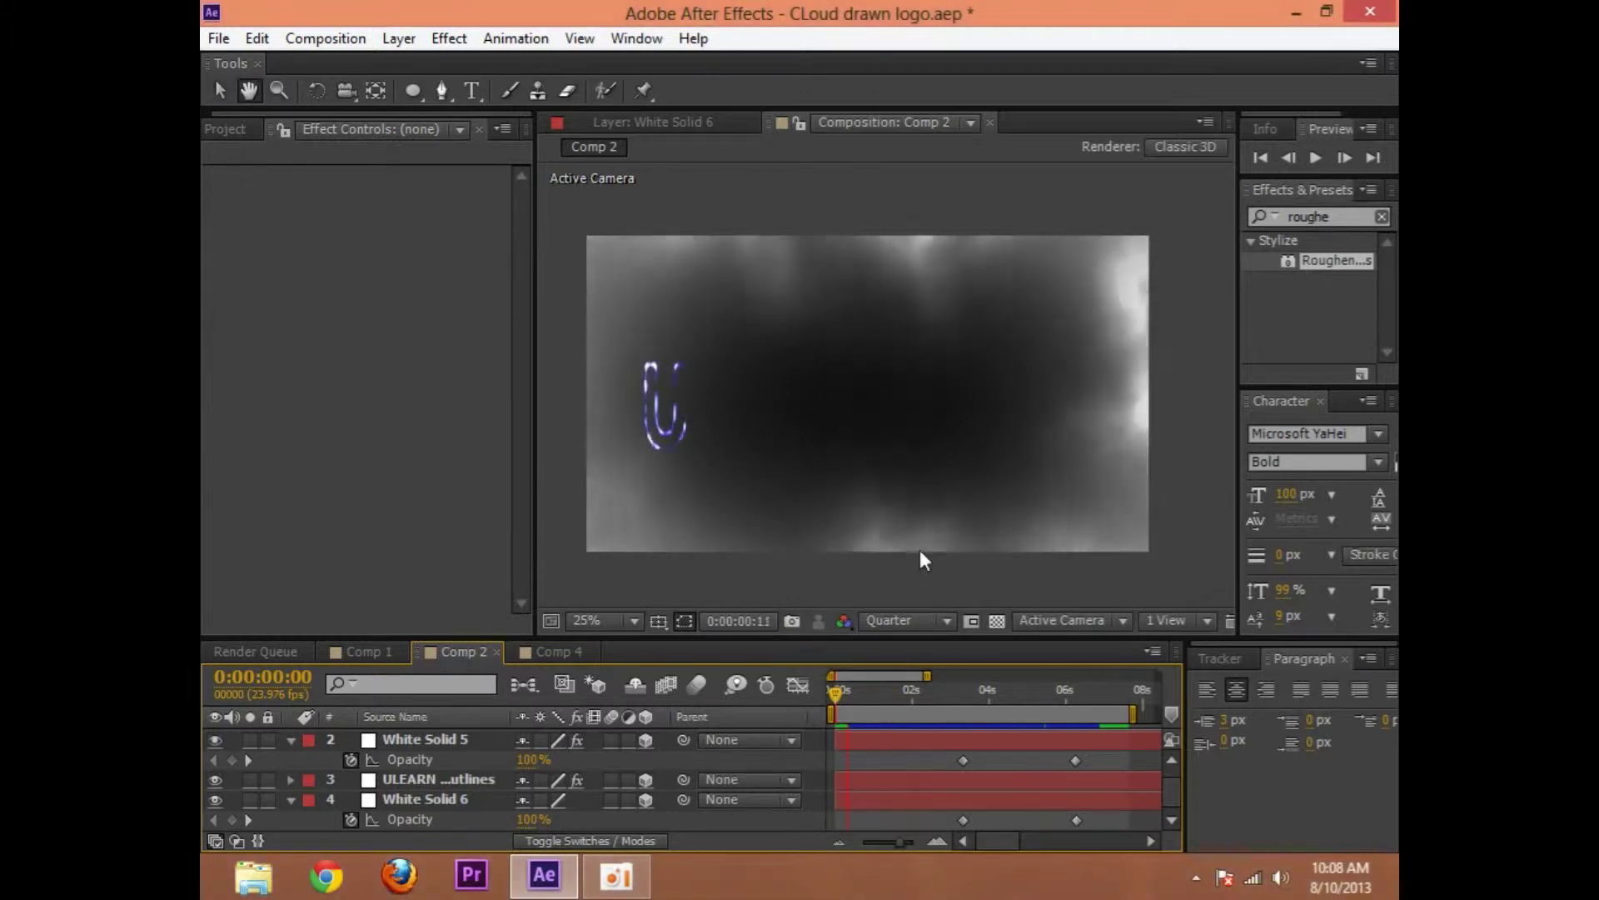
Hide the ULEARN FX outlines and White Solid 6 layers briefly to compare them, and show both again
left_click(215, 799)
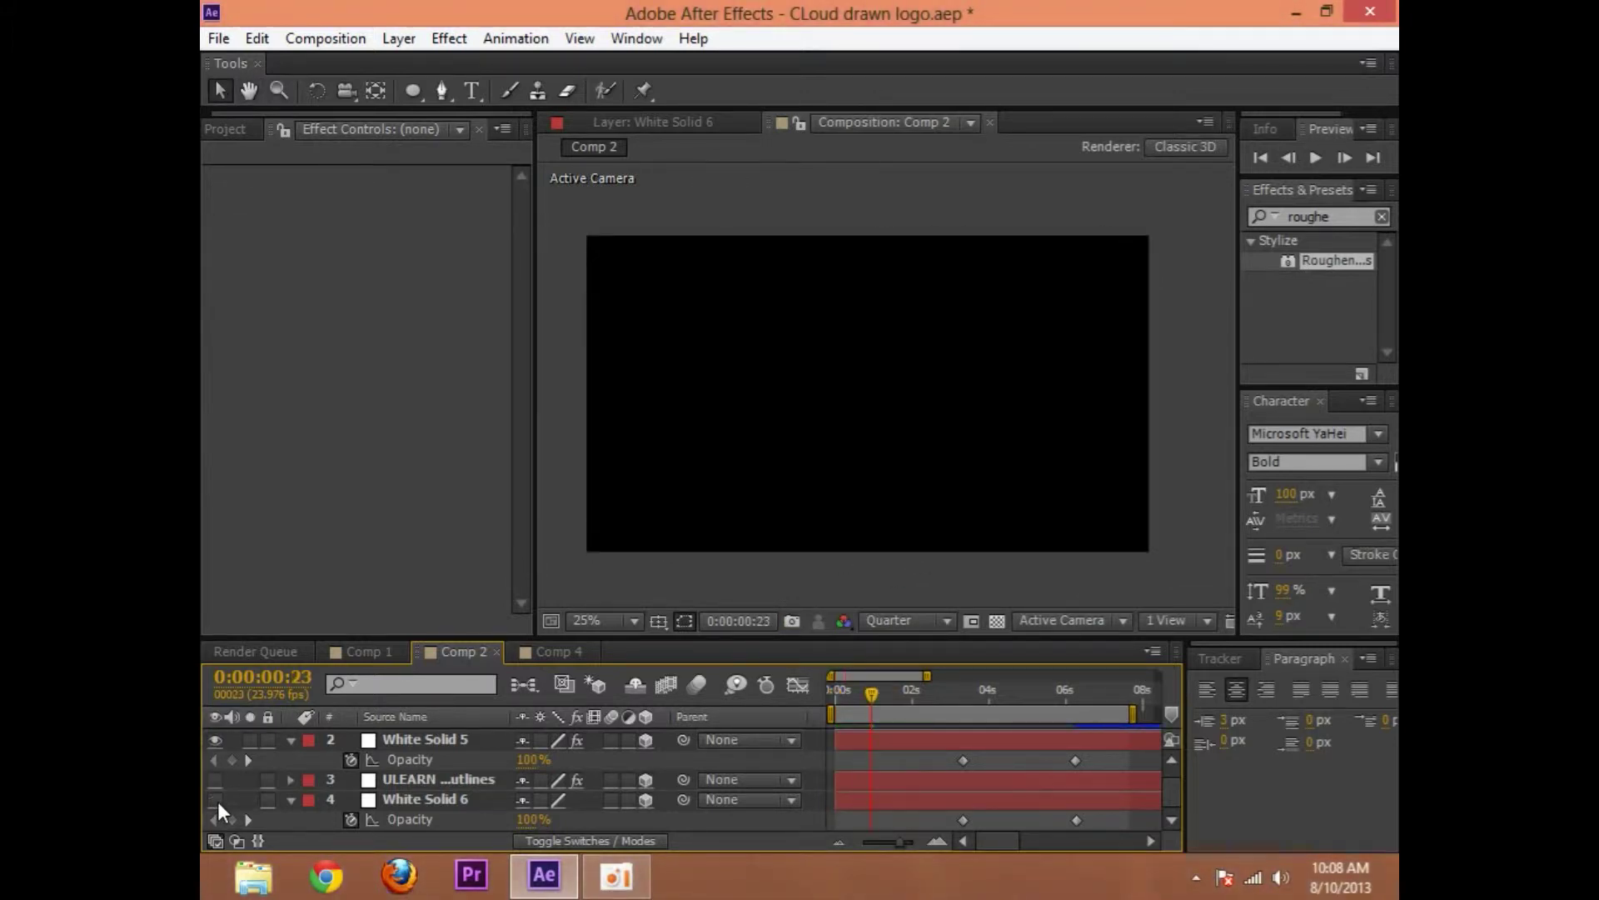
left_click(214, 779)
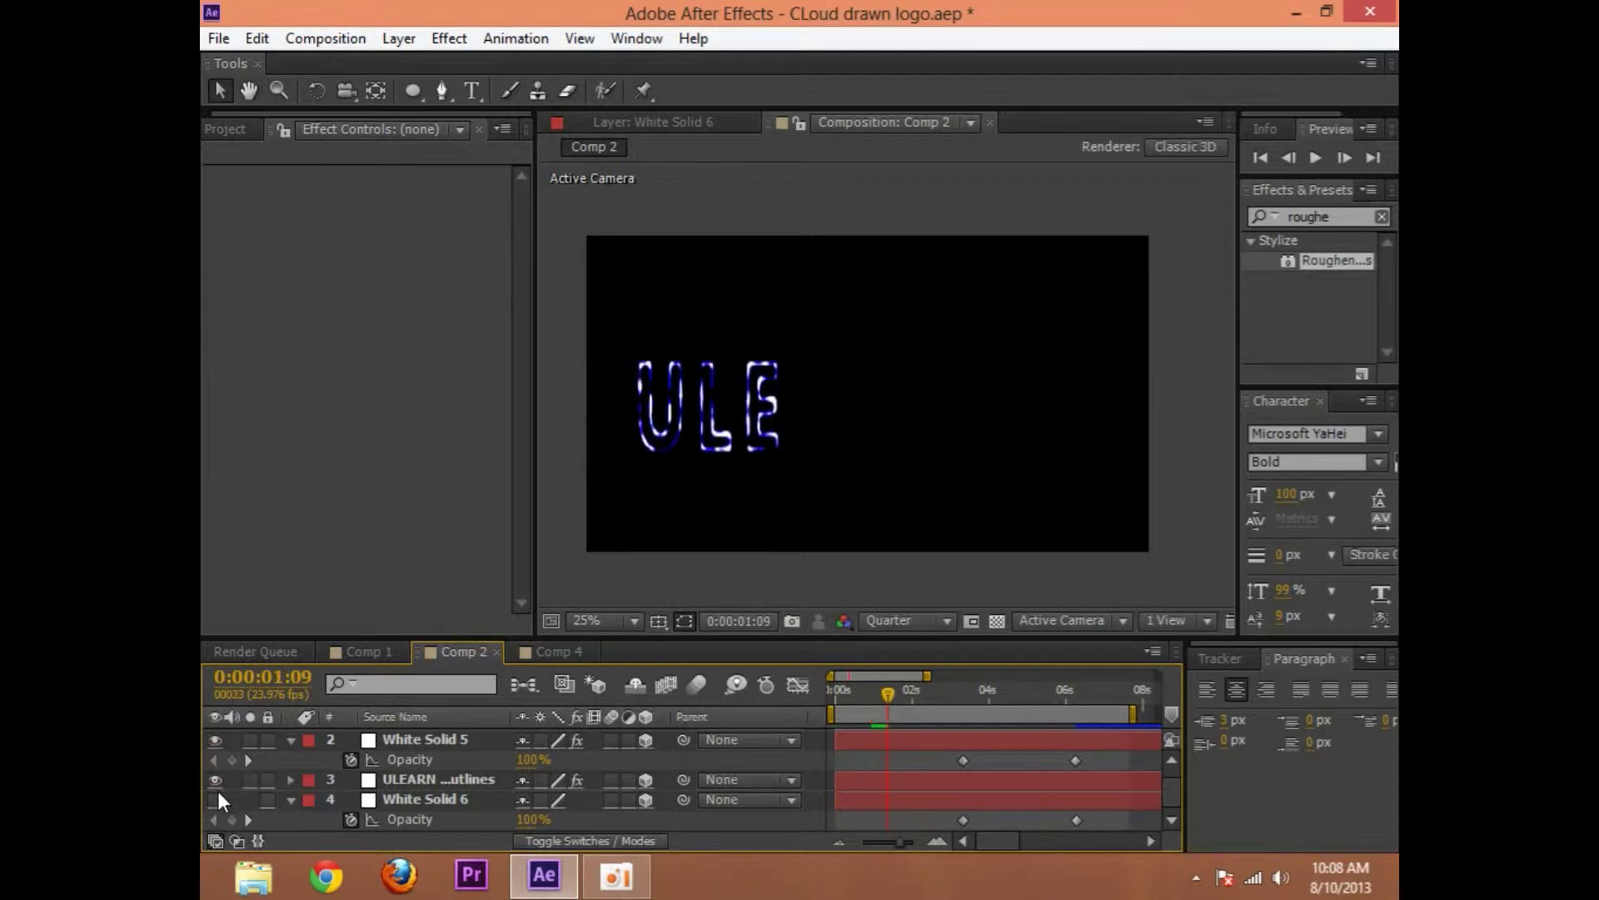
left_click(215, 799)
Show the effects on the White Solid 5 layer and collapse its Fractal Noise settings
left_click(418, 738)
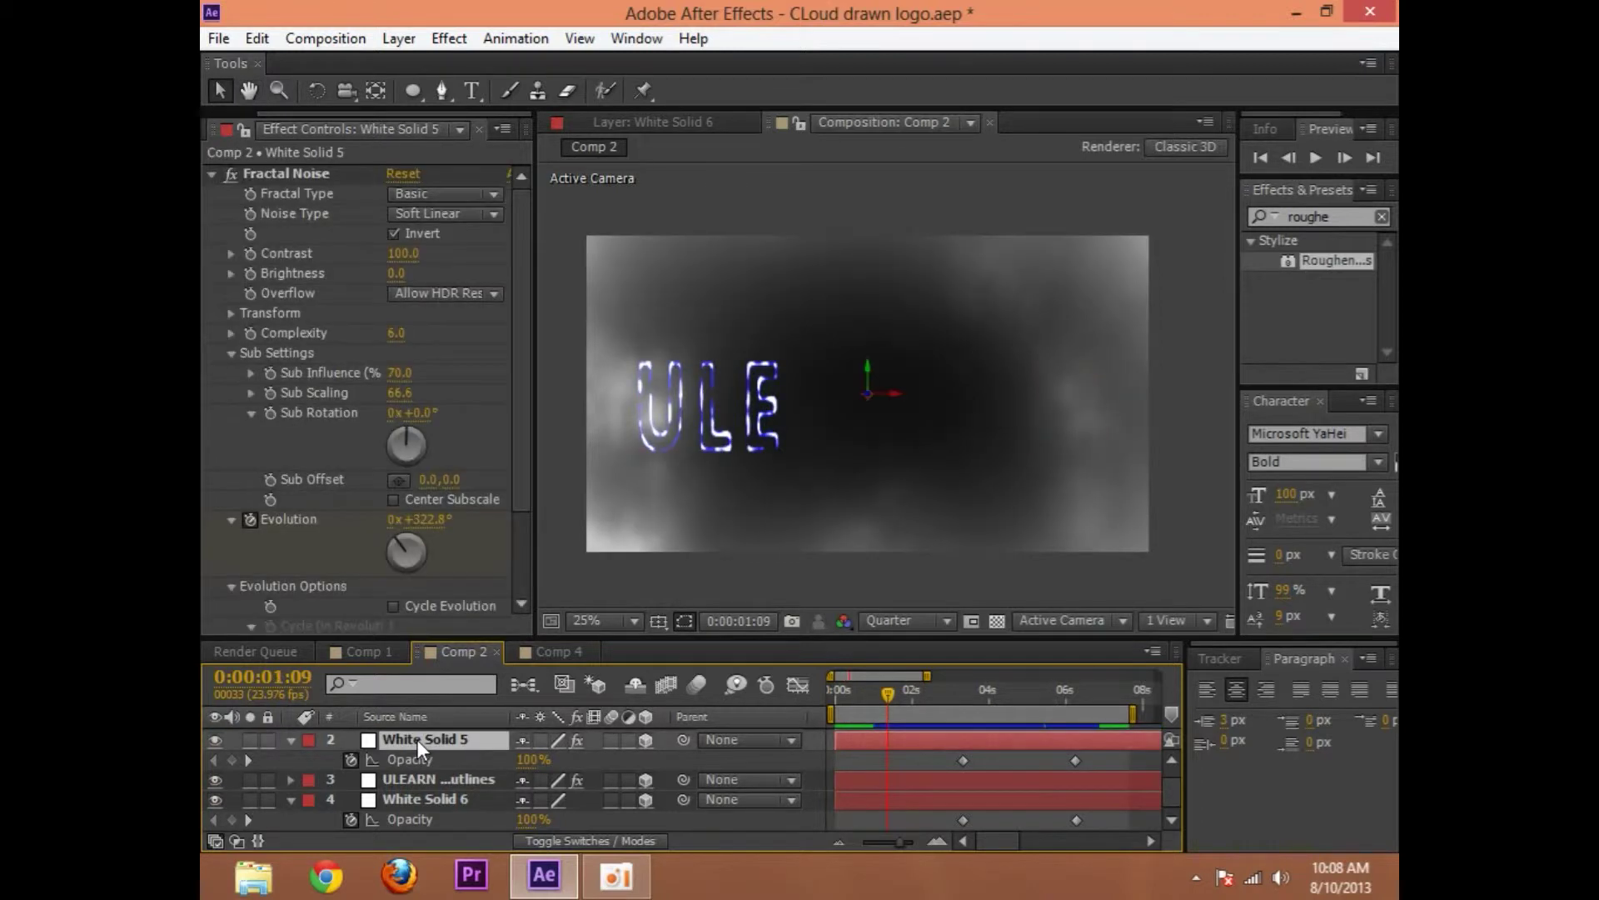
left_click(203, 176)
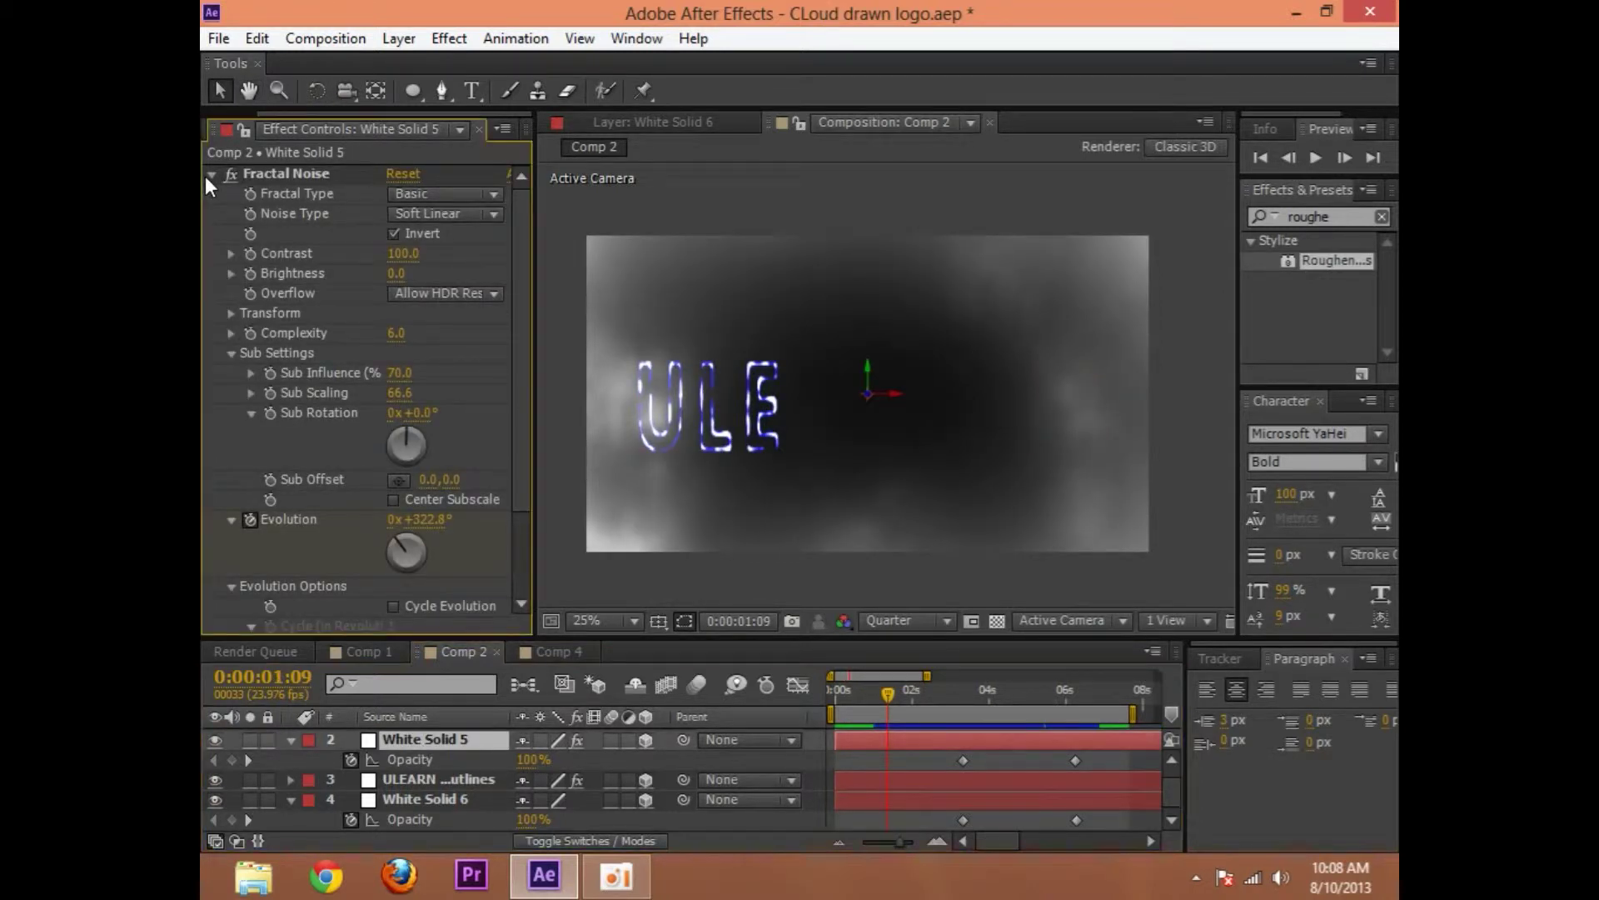
left_click(211, 173)
left_click(297, 174)
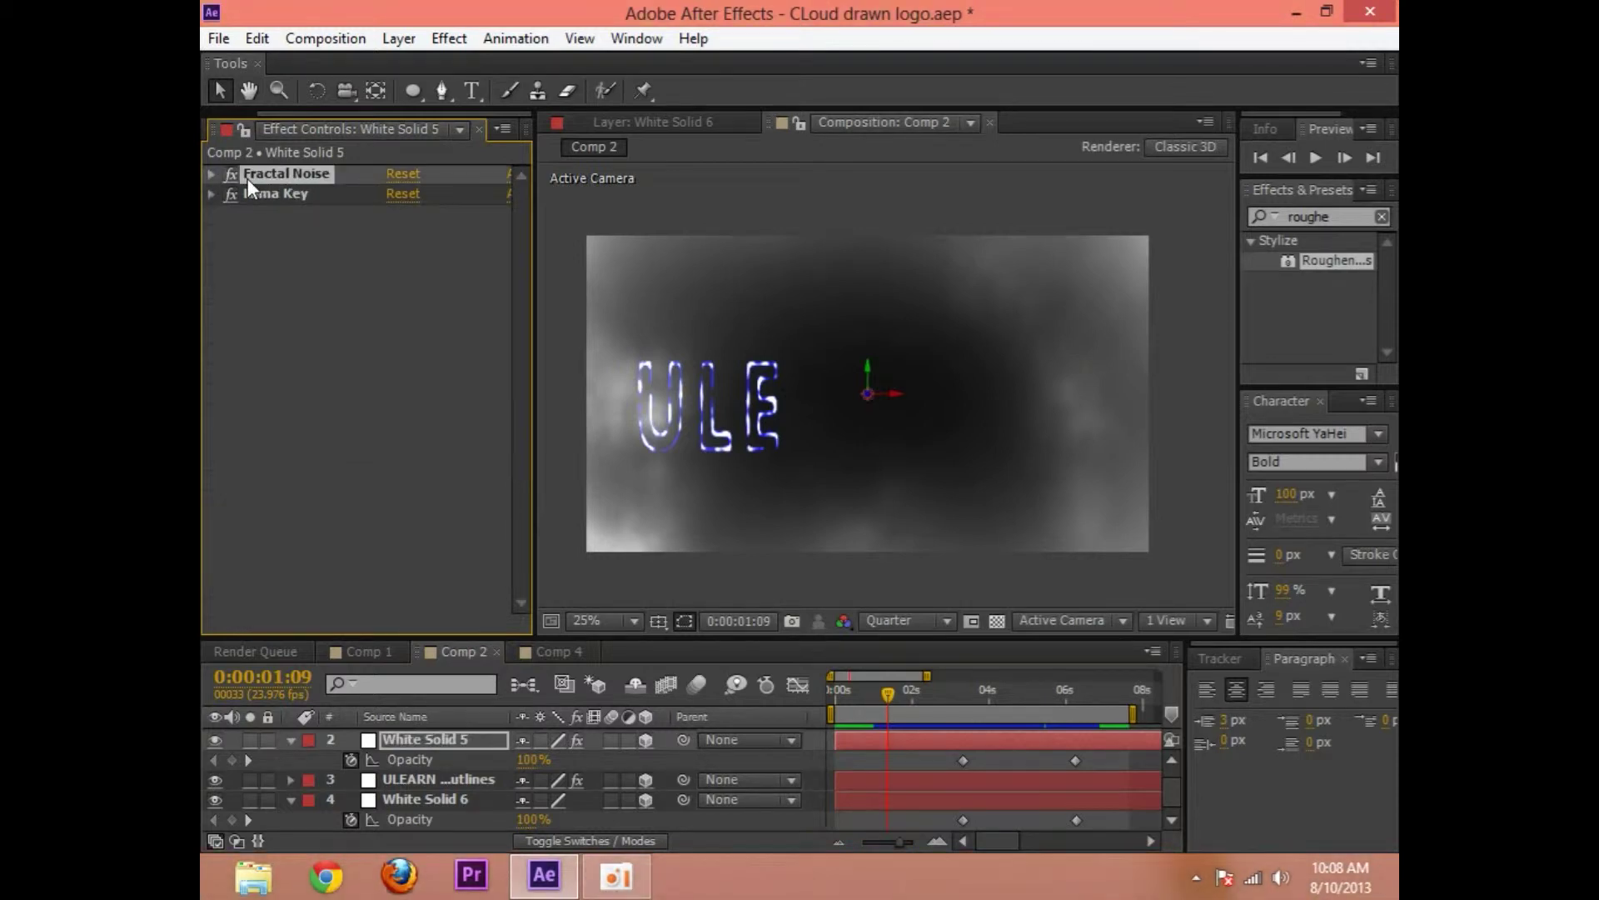
Check how far the White Solid 5 layer extends beyond the Comp 2 frame and glance at its Fractal Noise settings
scroll(836, 397, "down", 5)
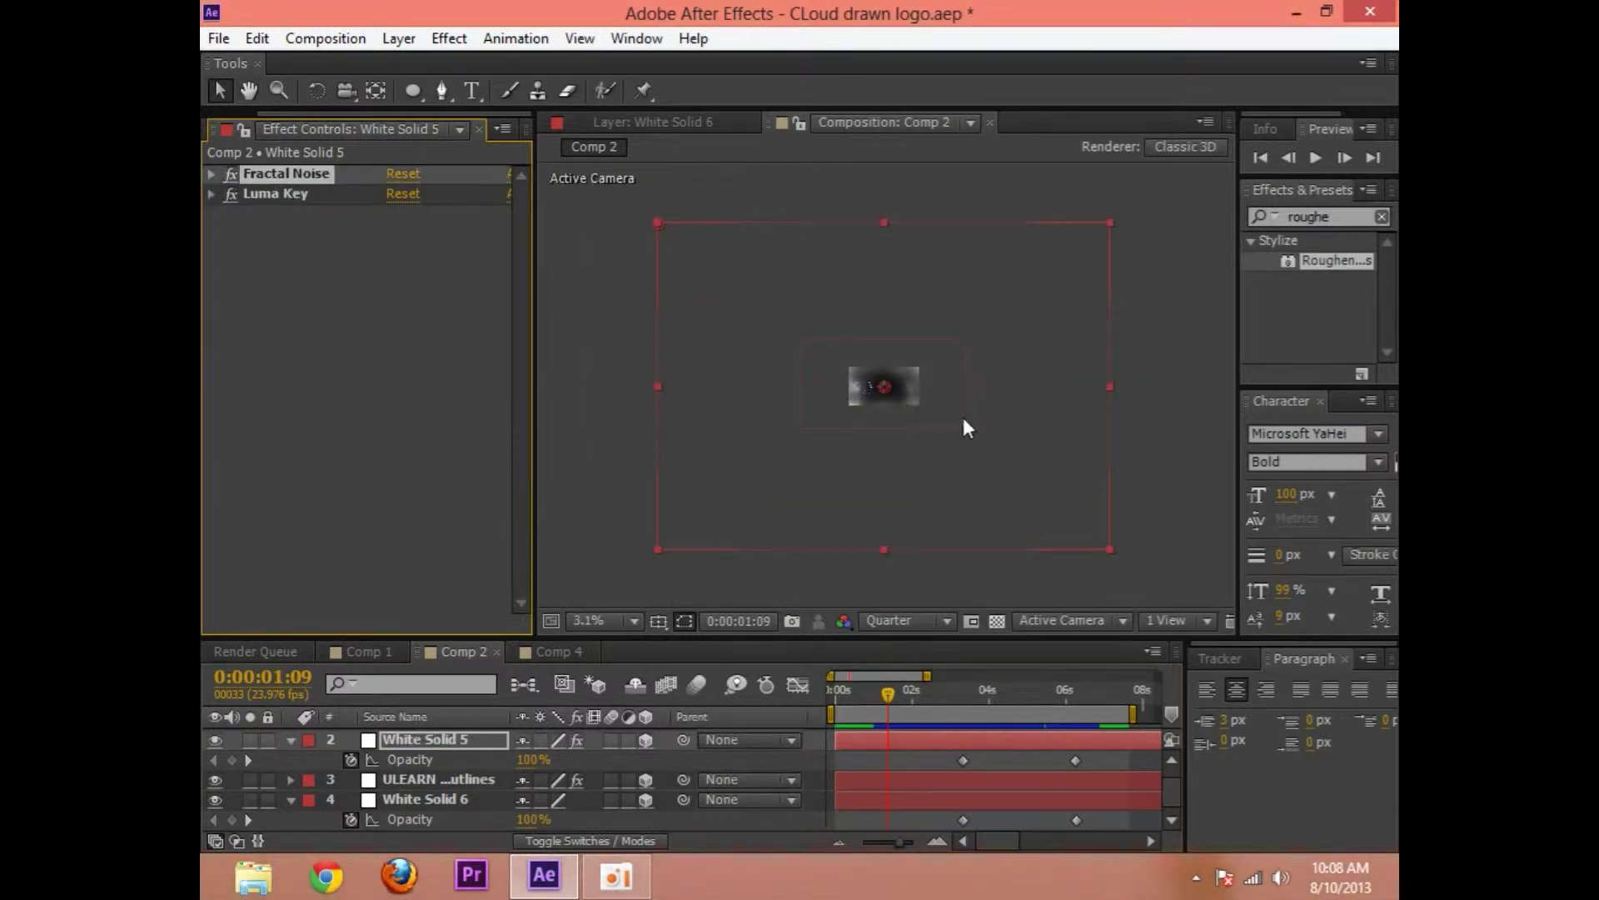
left_click(914, 408)
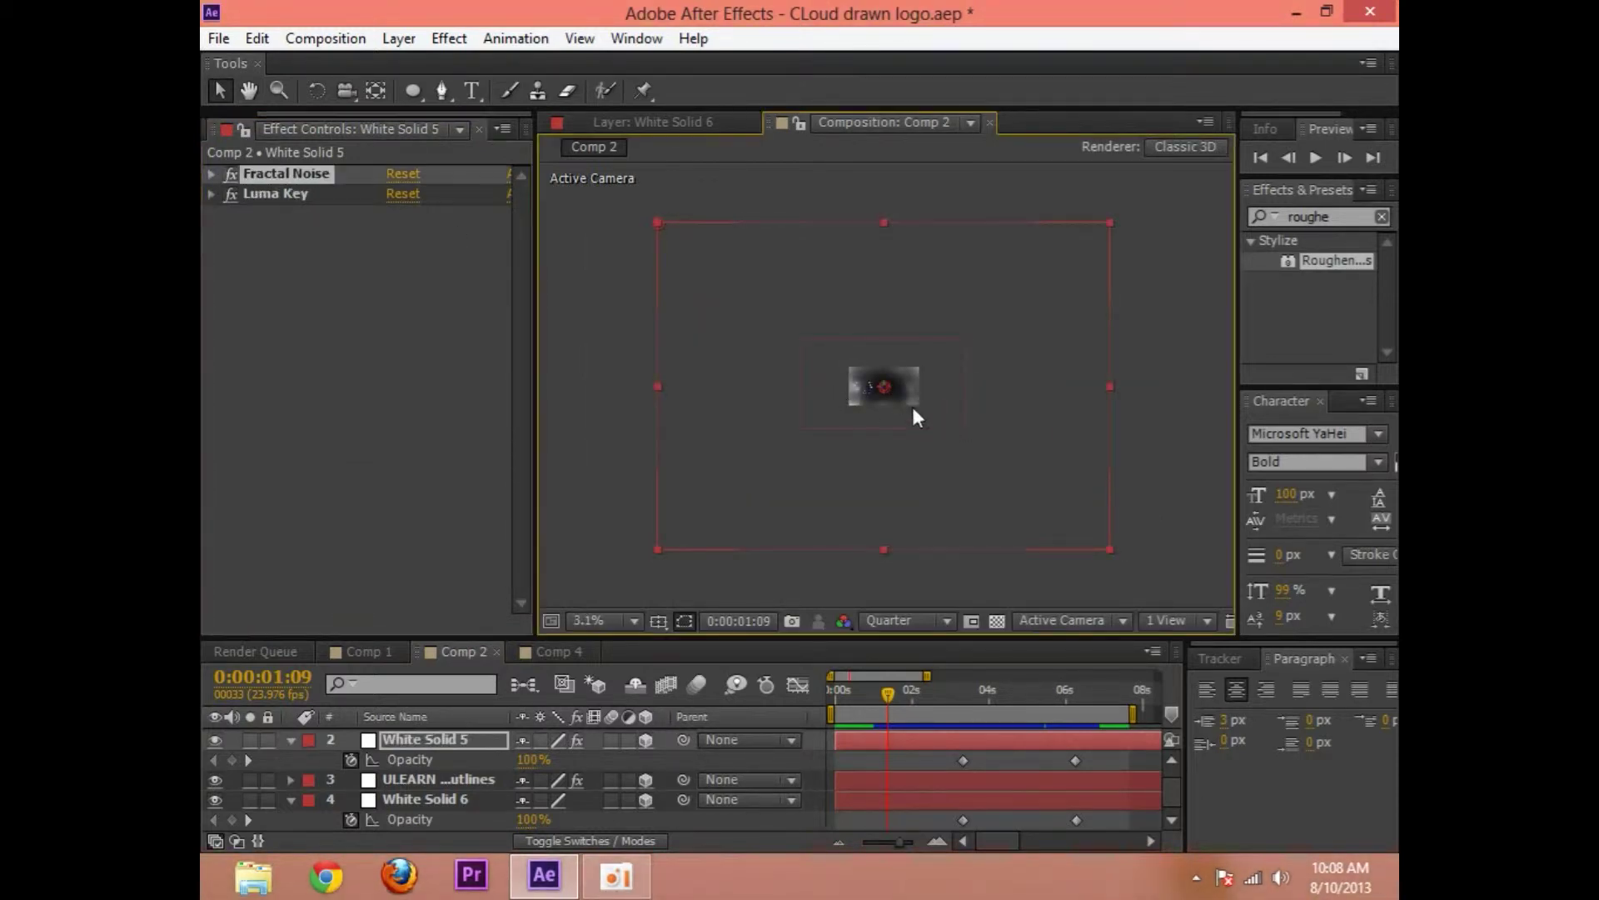
left_click(212, 173)
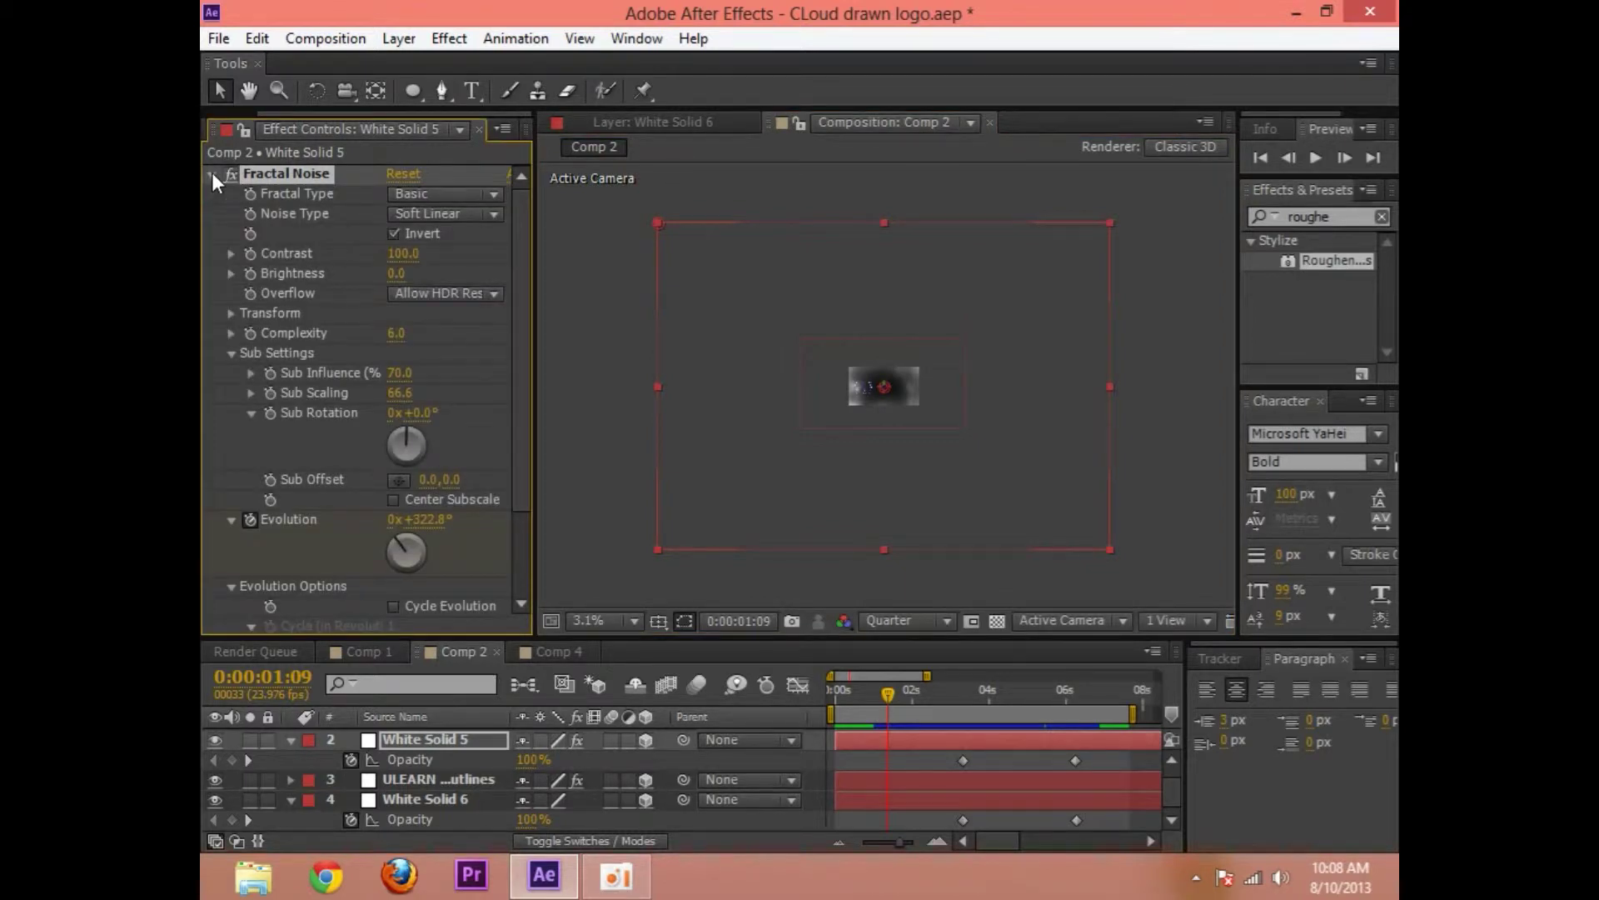
left_click(212, 173)
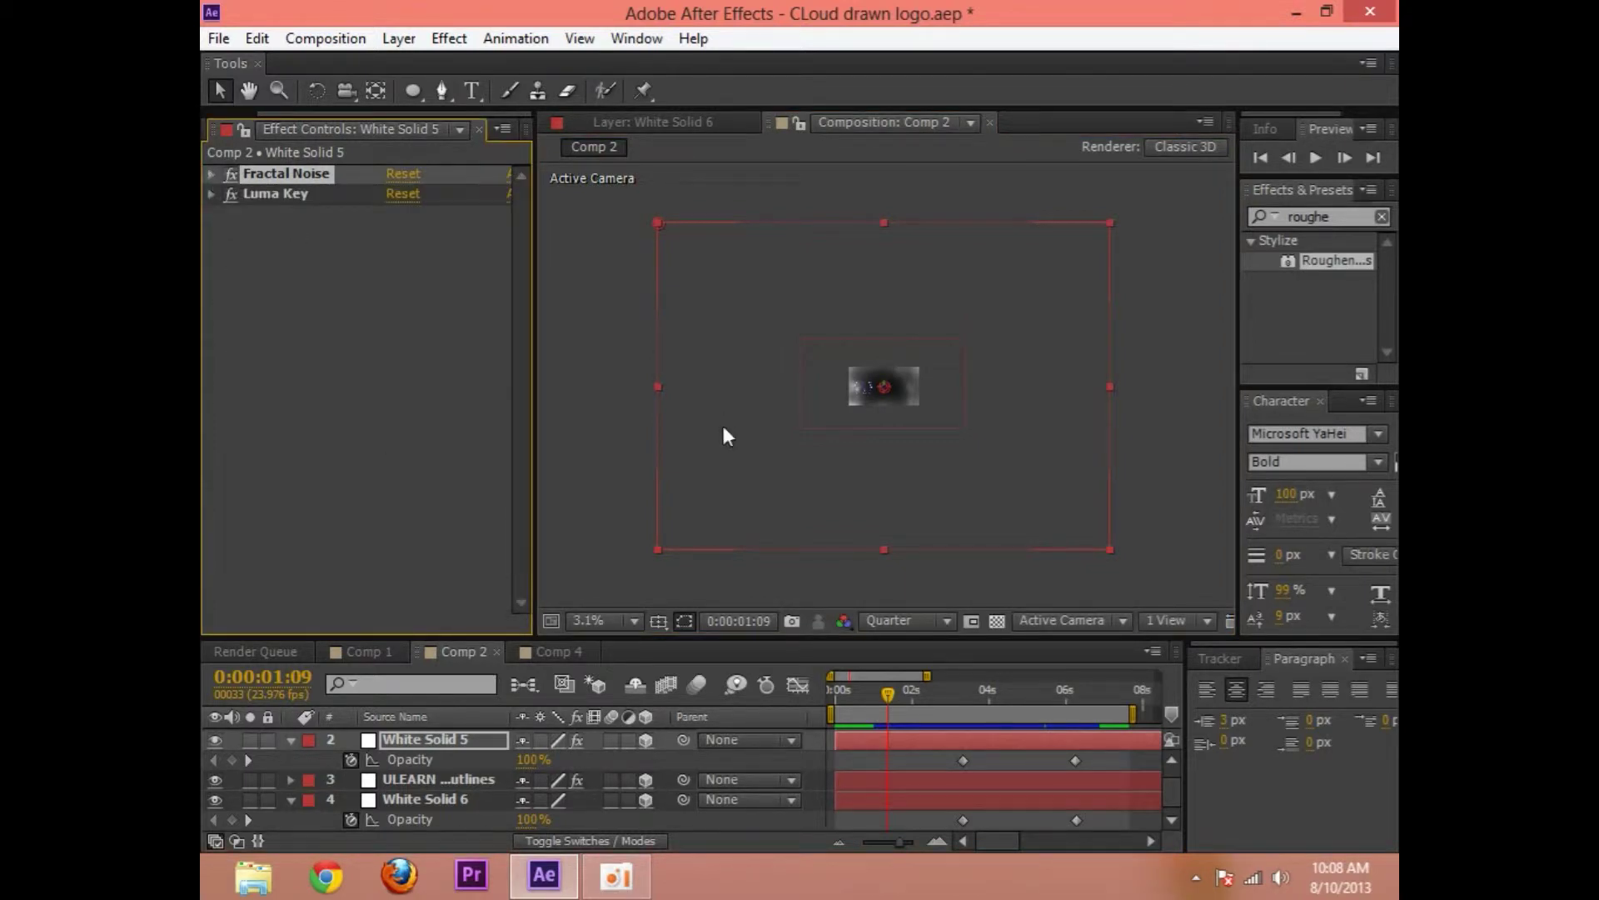
scroll(817, 467, "up", 6)
Examine the Luma Key settings on White Solid 5, including the key type, threshold and edge feather
left_click(273, 200)
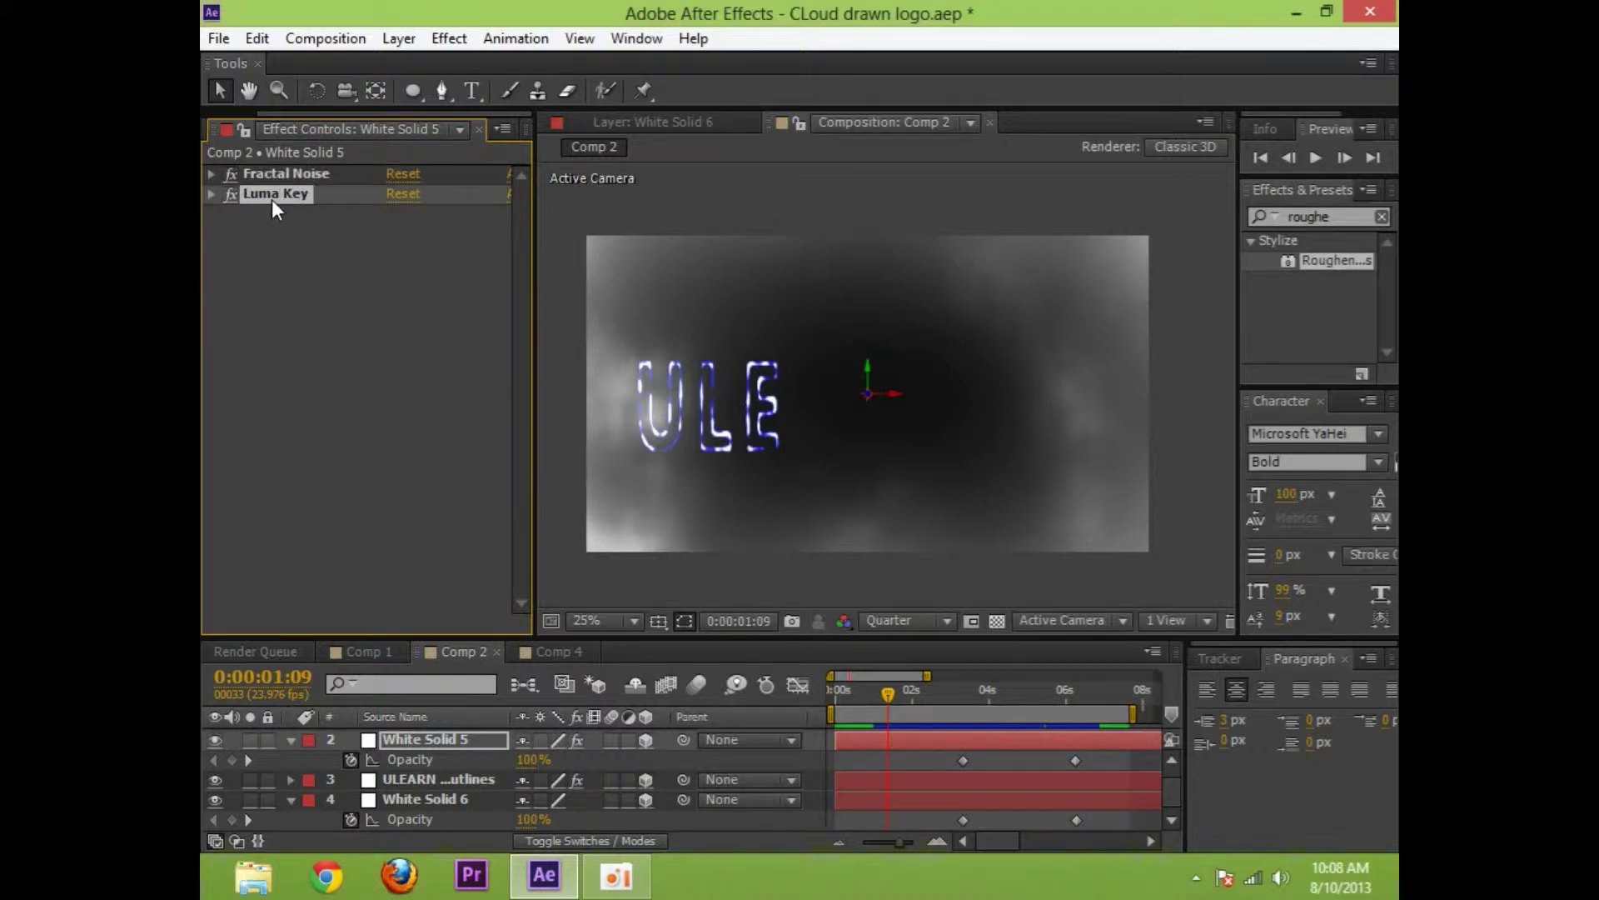
left_click(212, 194)
left_click(429, 213)
left_click(441, 259)
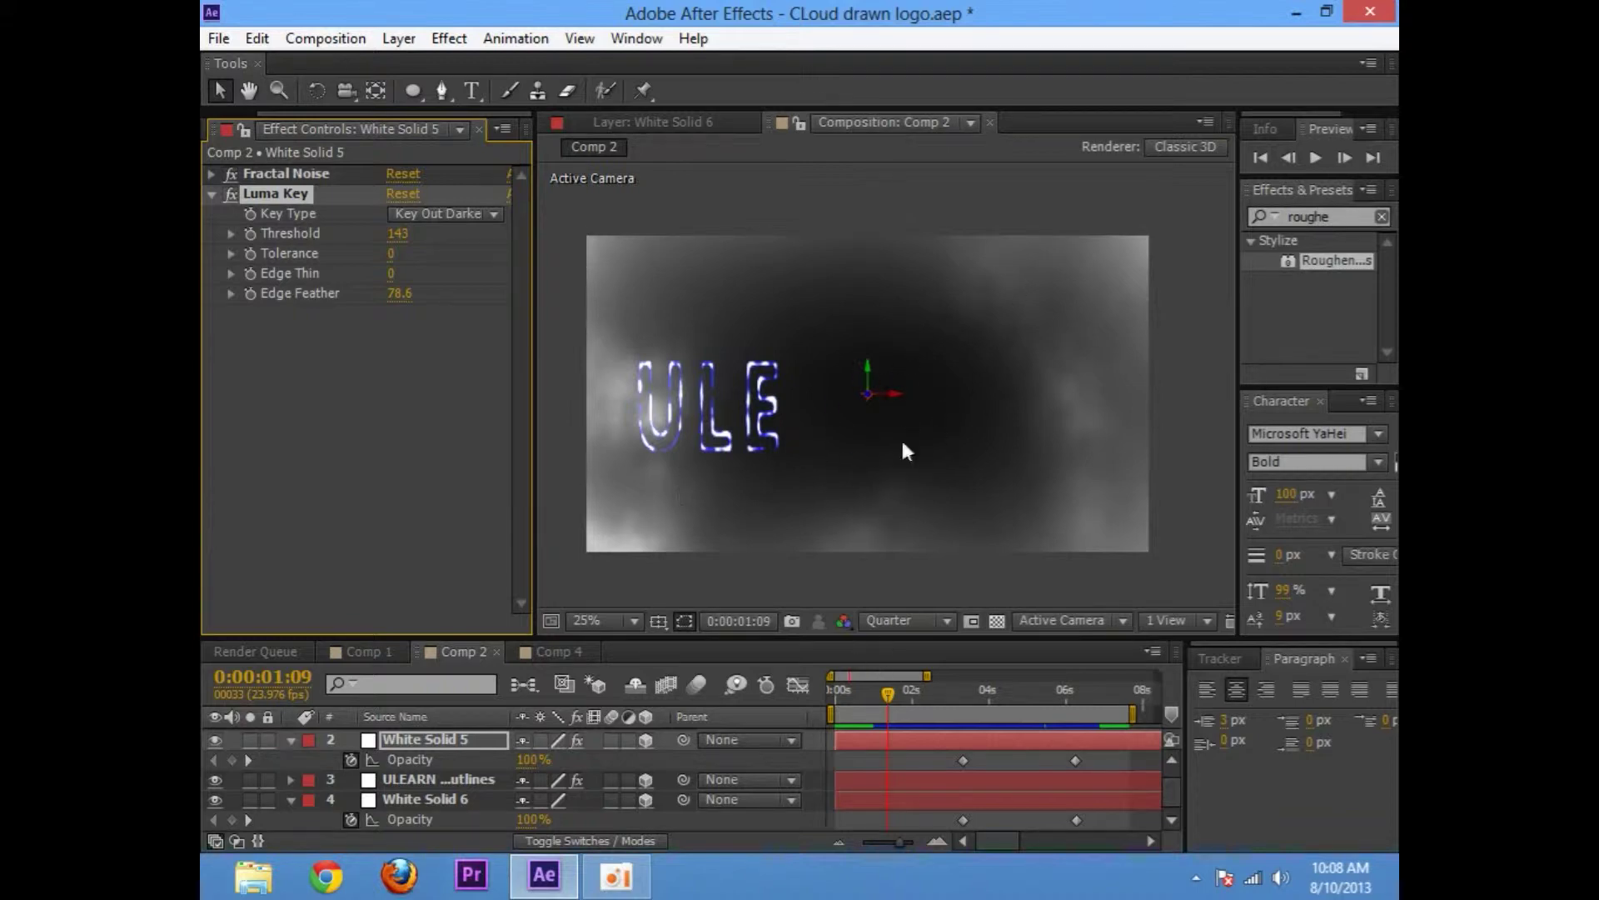
left_click(268, 175)
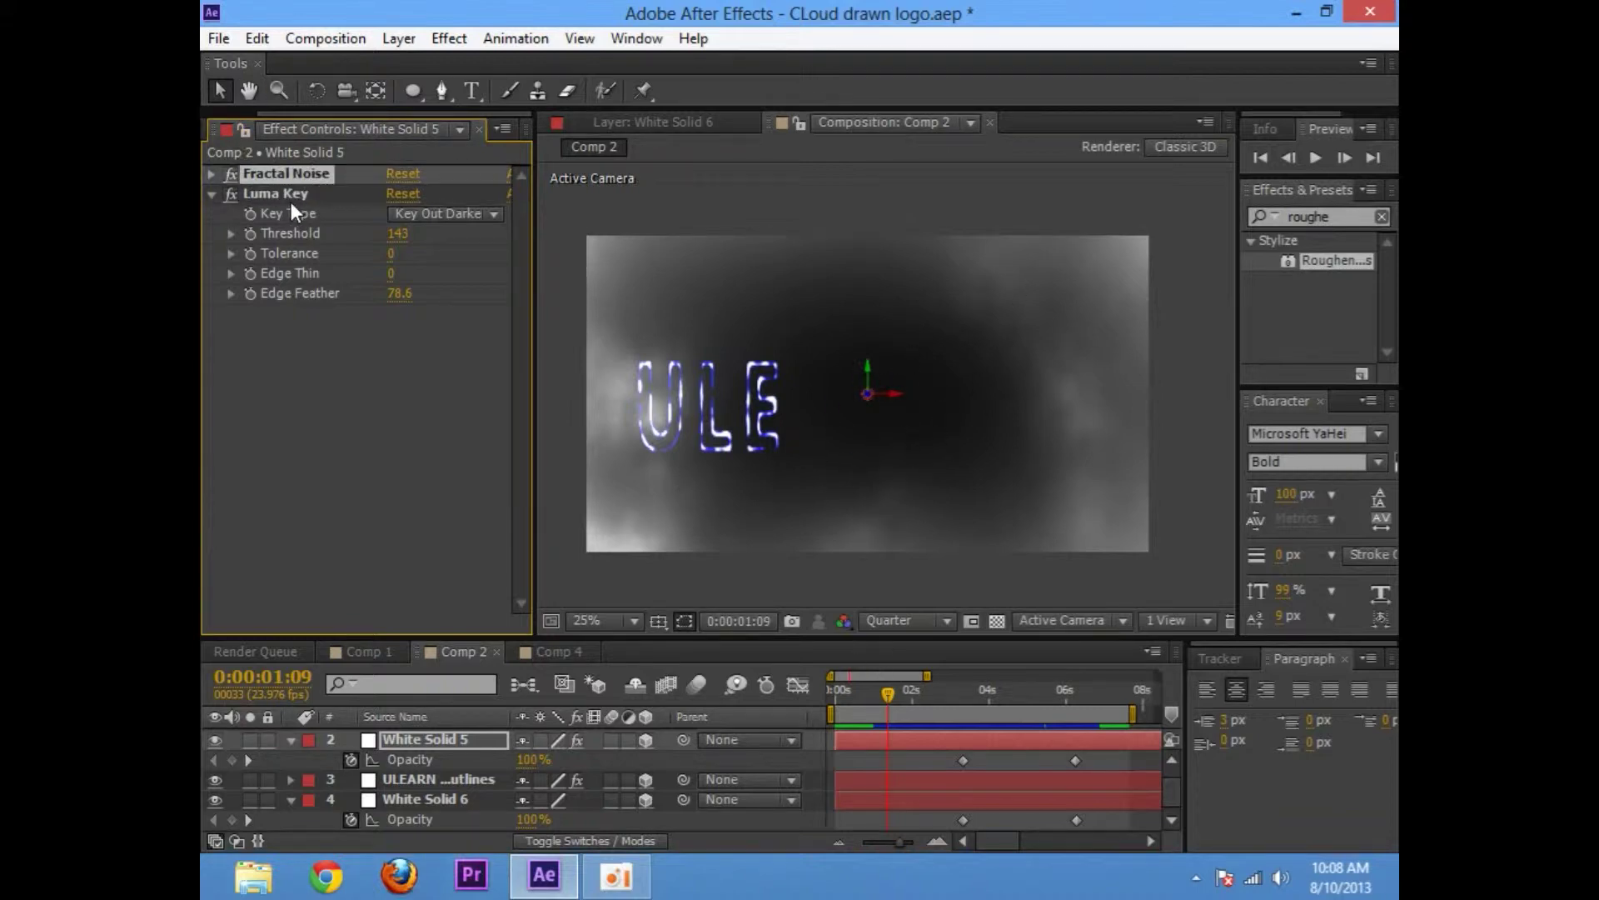
left_click(292, 200)
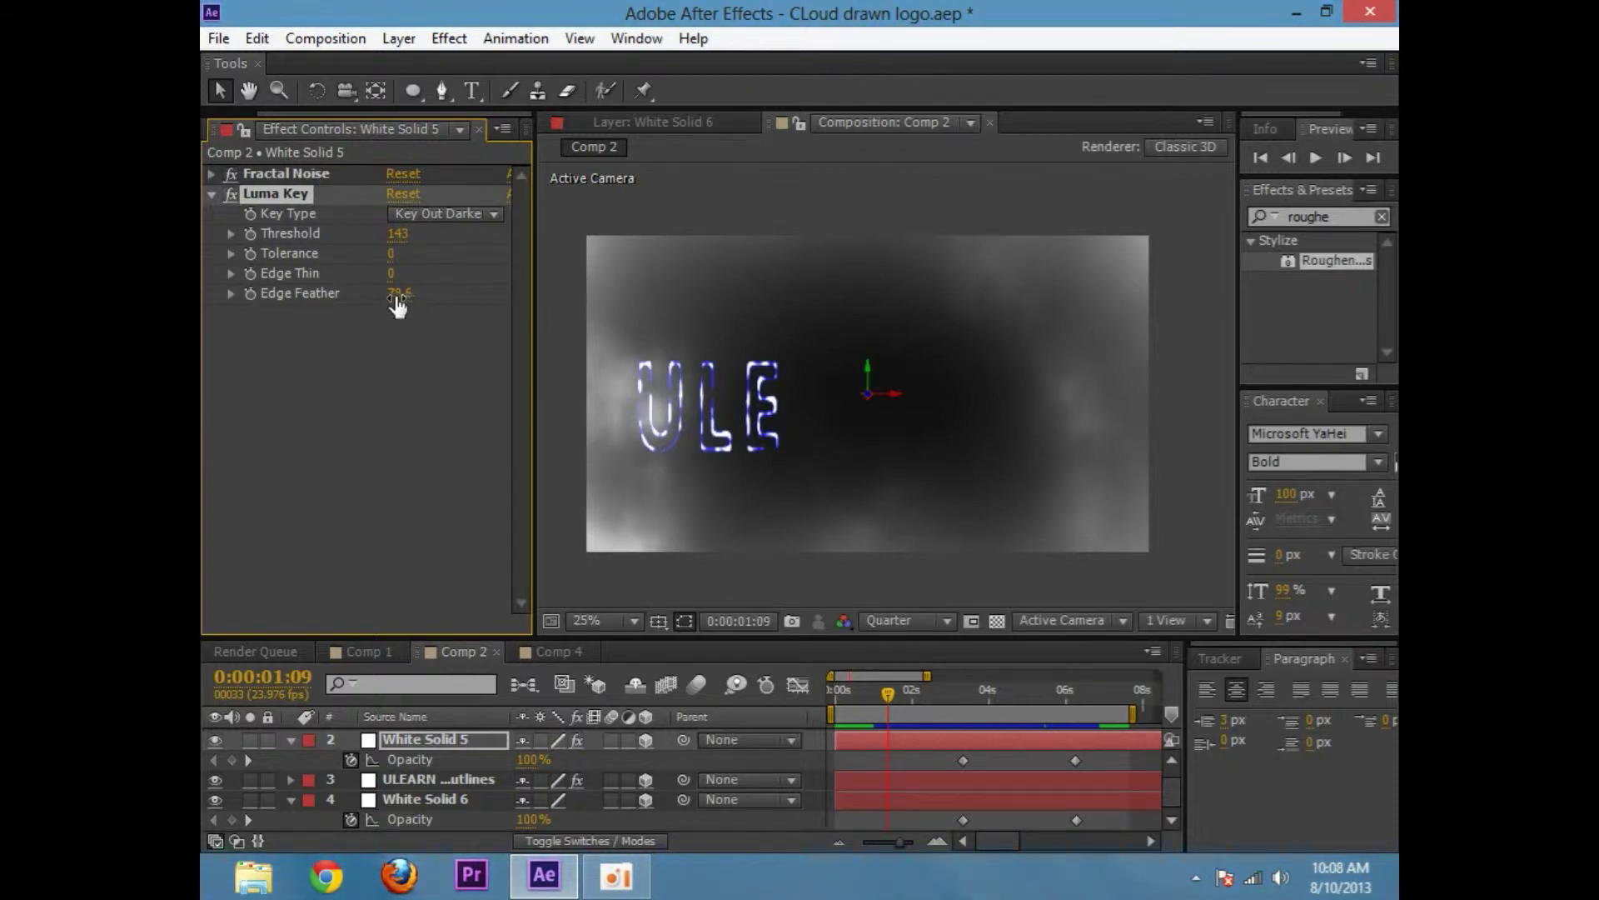
Review the Fractal Noise settings on White Solid 5 together with the Luma Key values and the cloud layer's extent
left_click(275, 171)
left_click(209, 174)
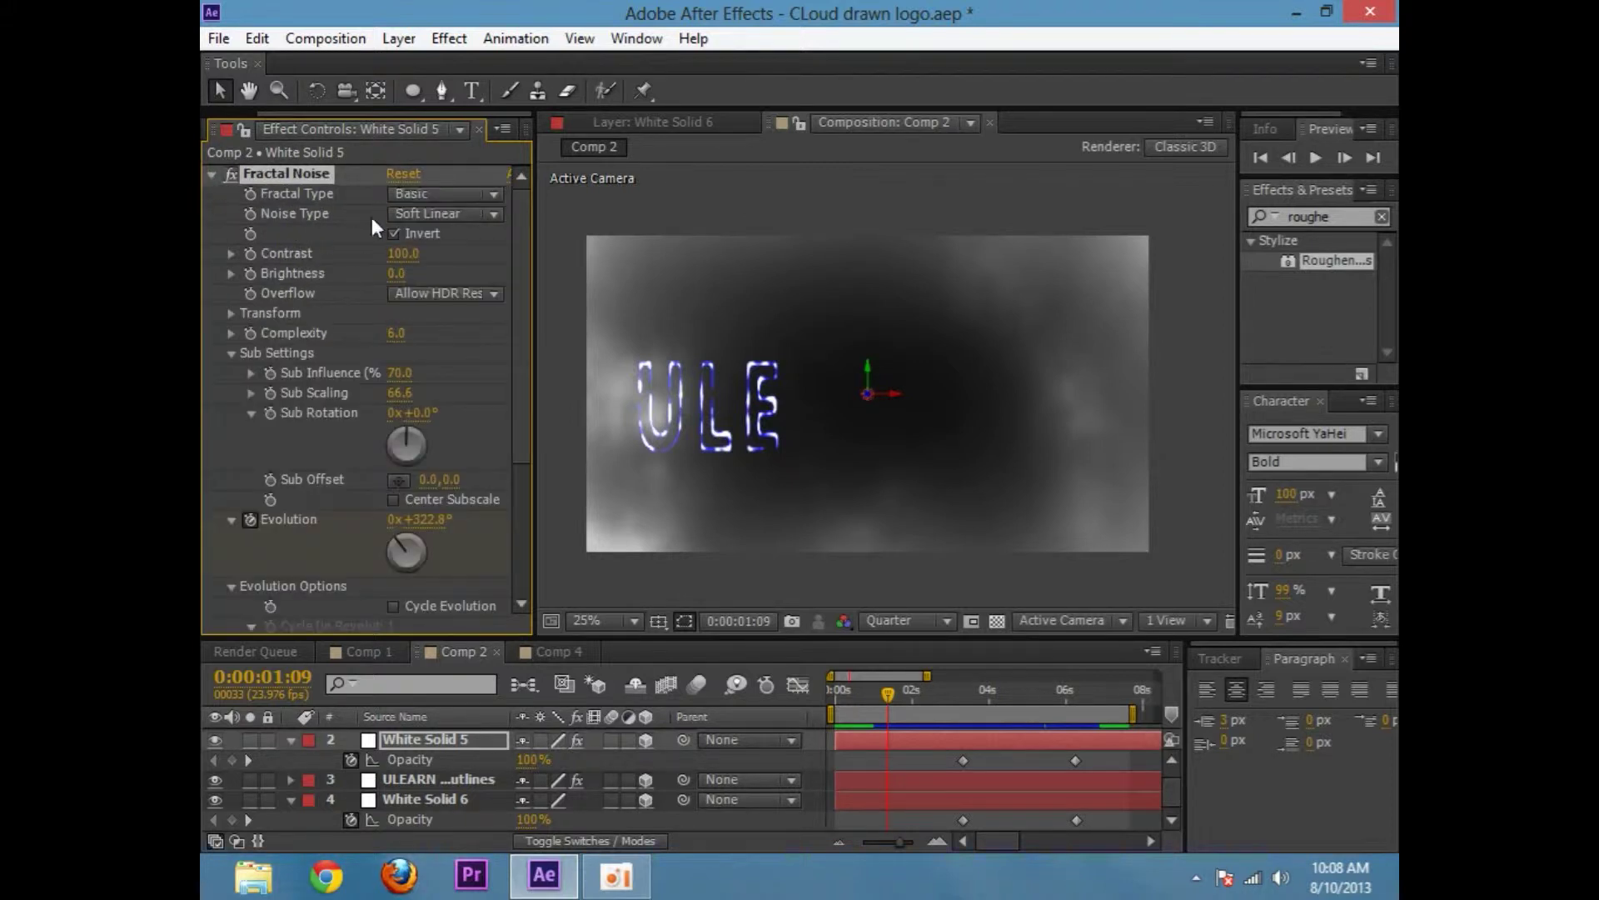
left_click_drag(525, 422, 579, 363)
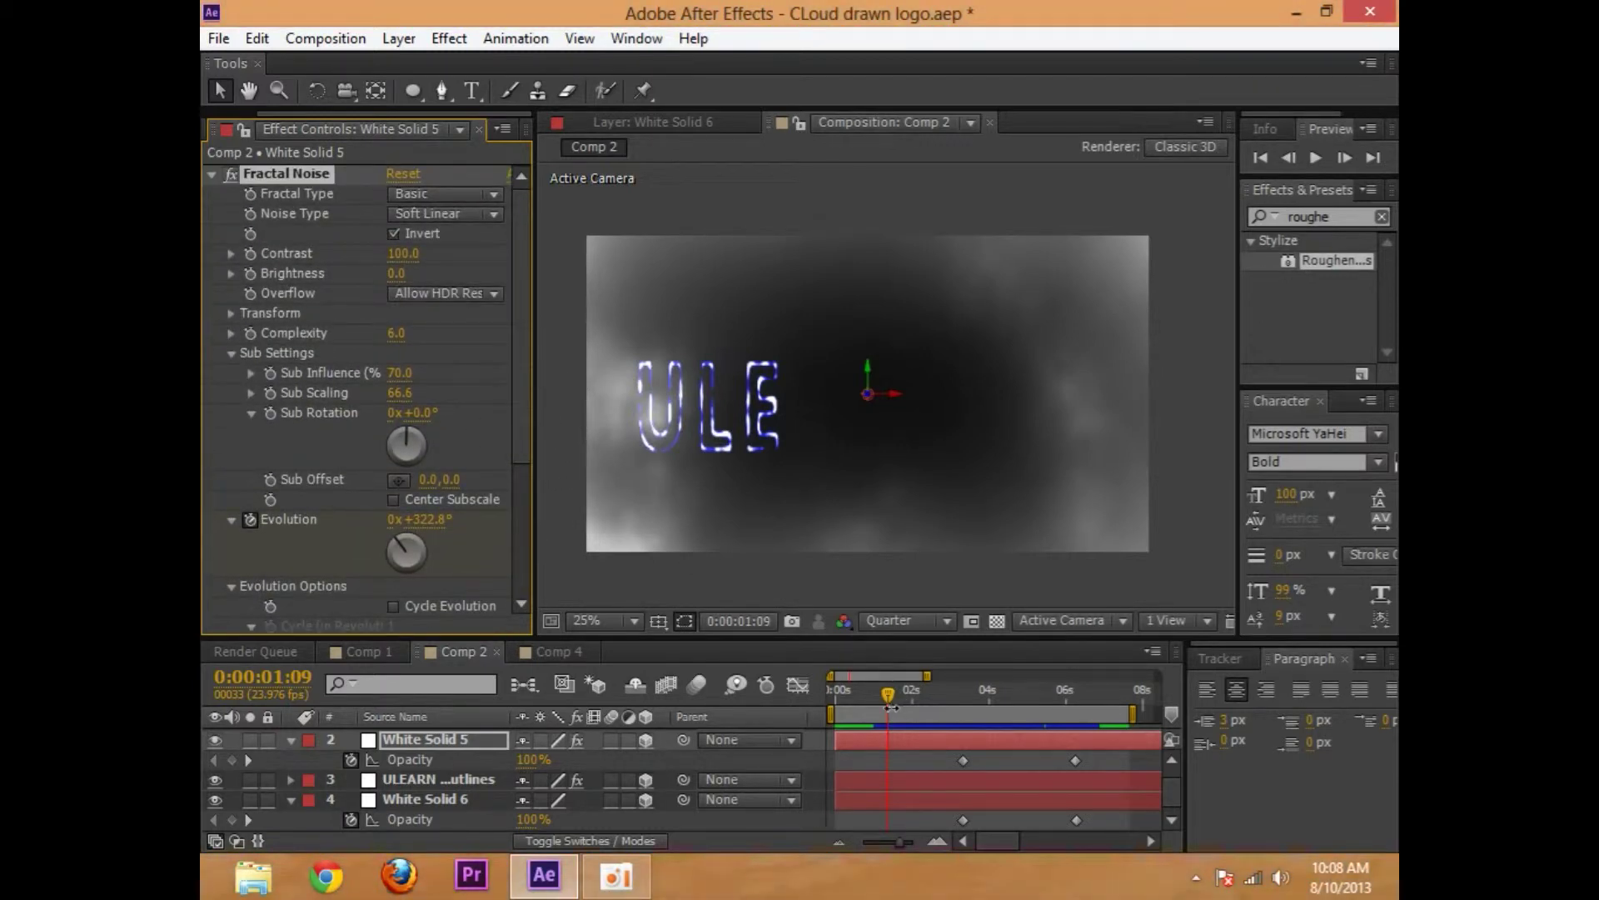
scroll(738, 575, "down", 4)
left_click(728, 464)
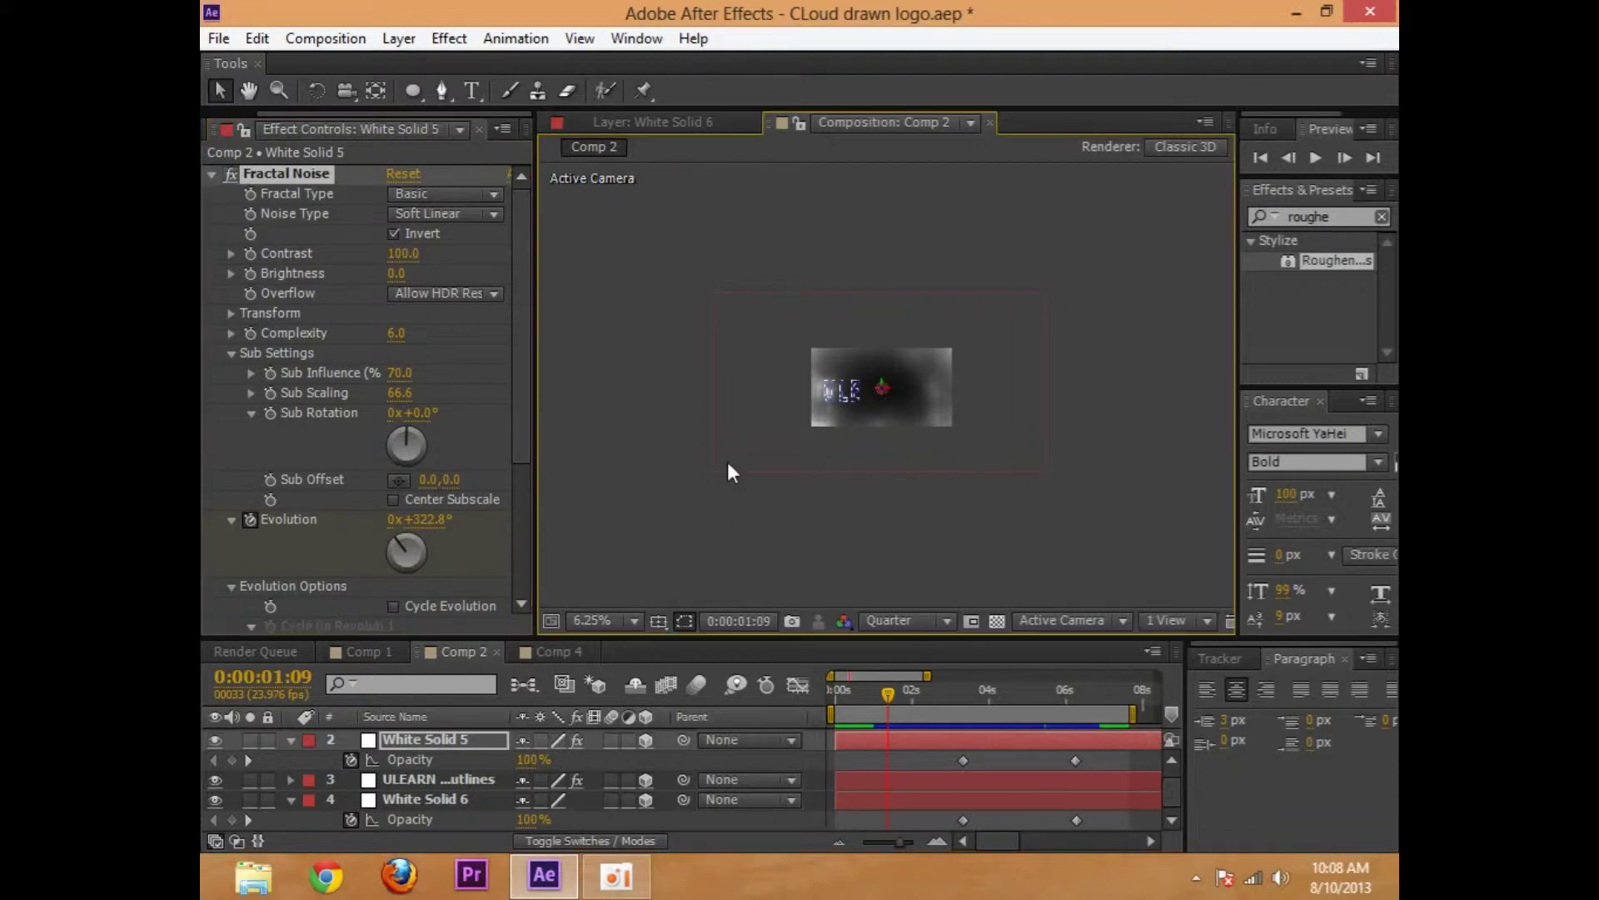
scroll(745, 363, "up", 4)
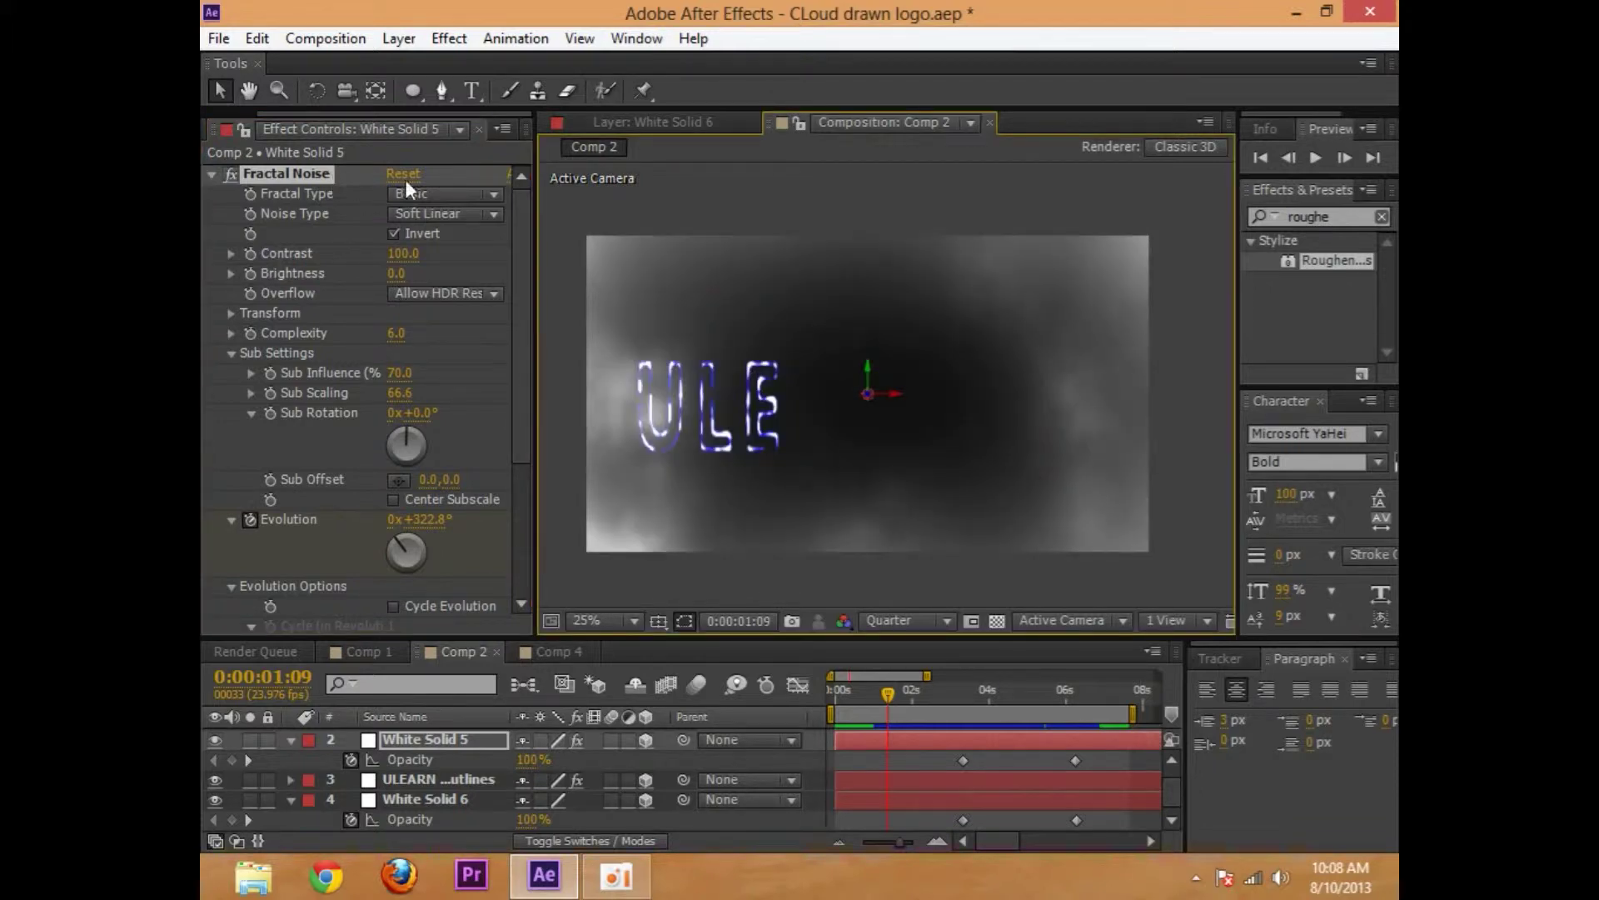
left_click(212, 171)
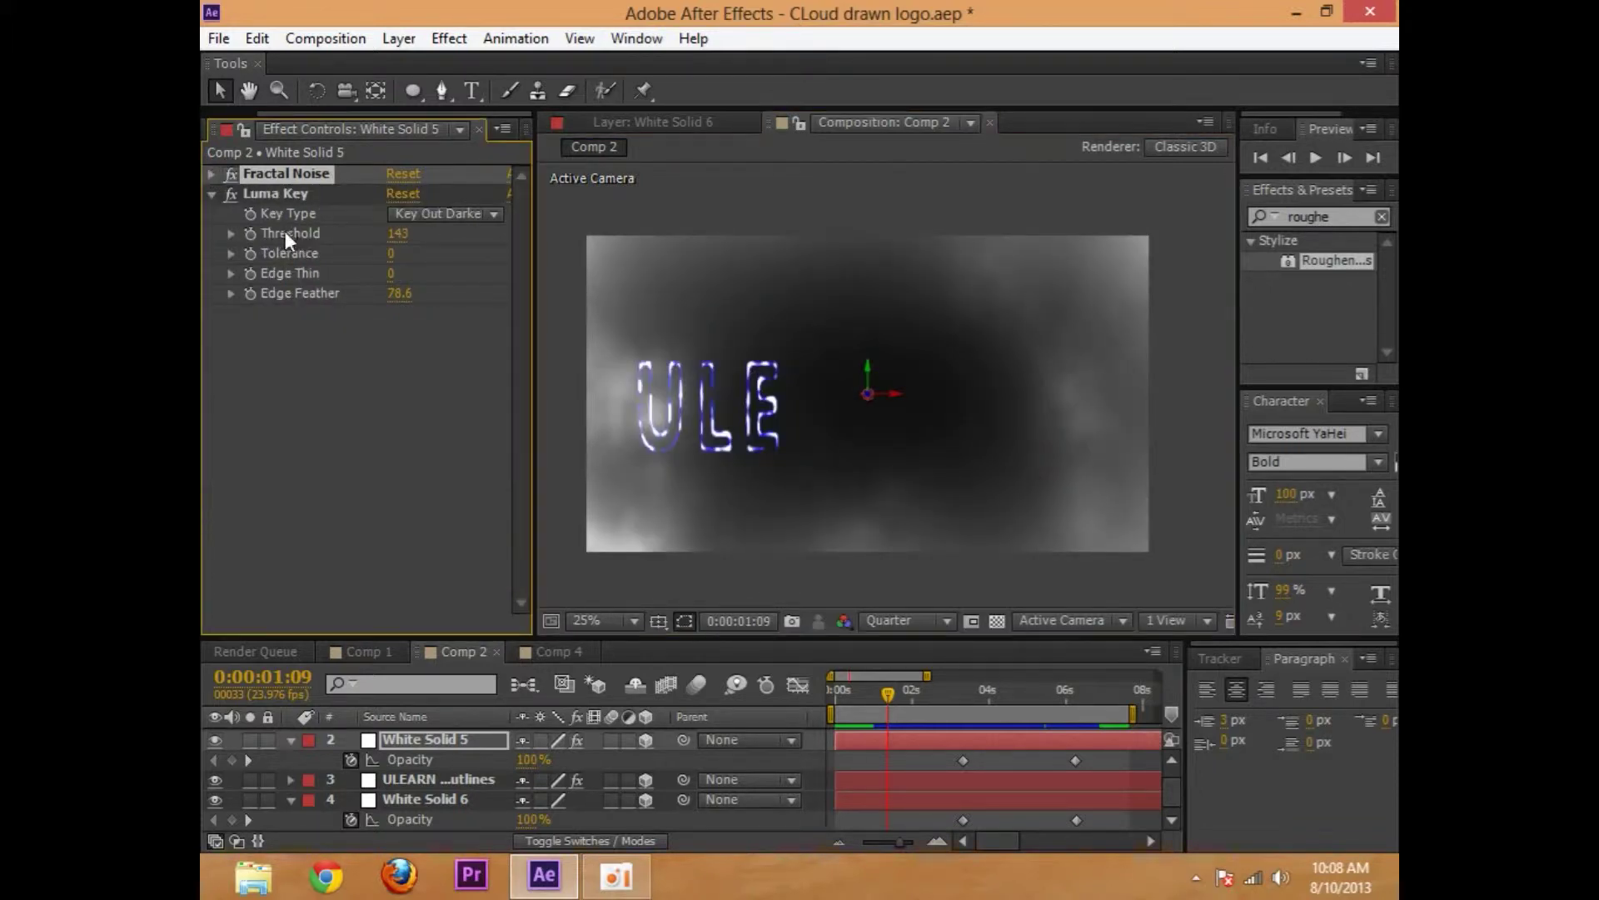
left_click(211, 174)
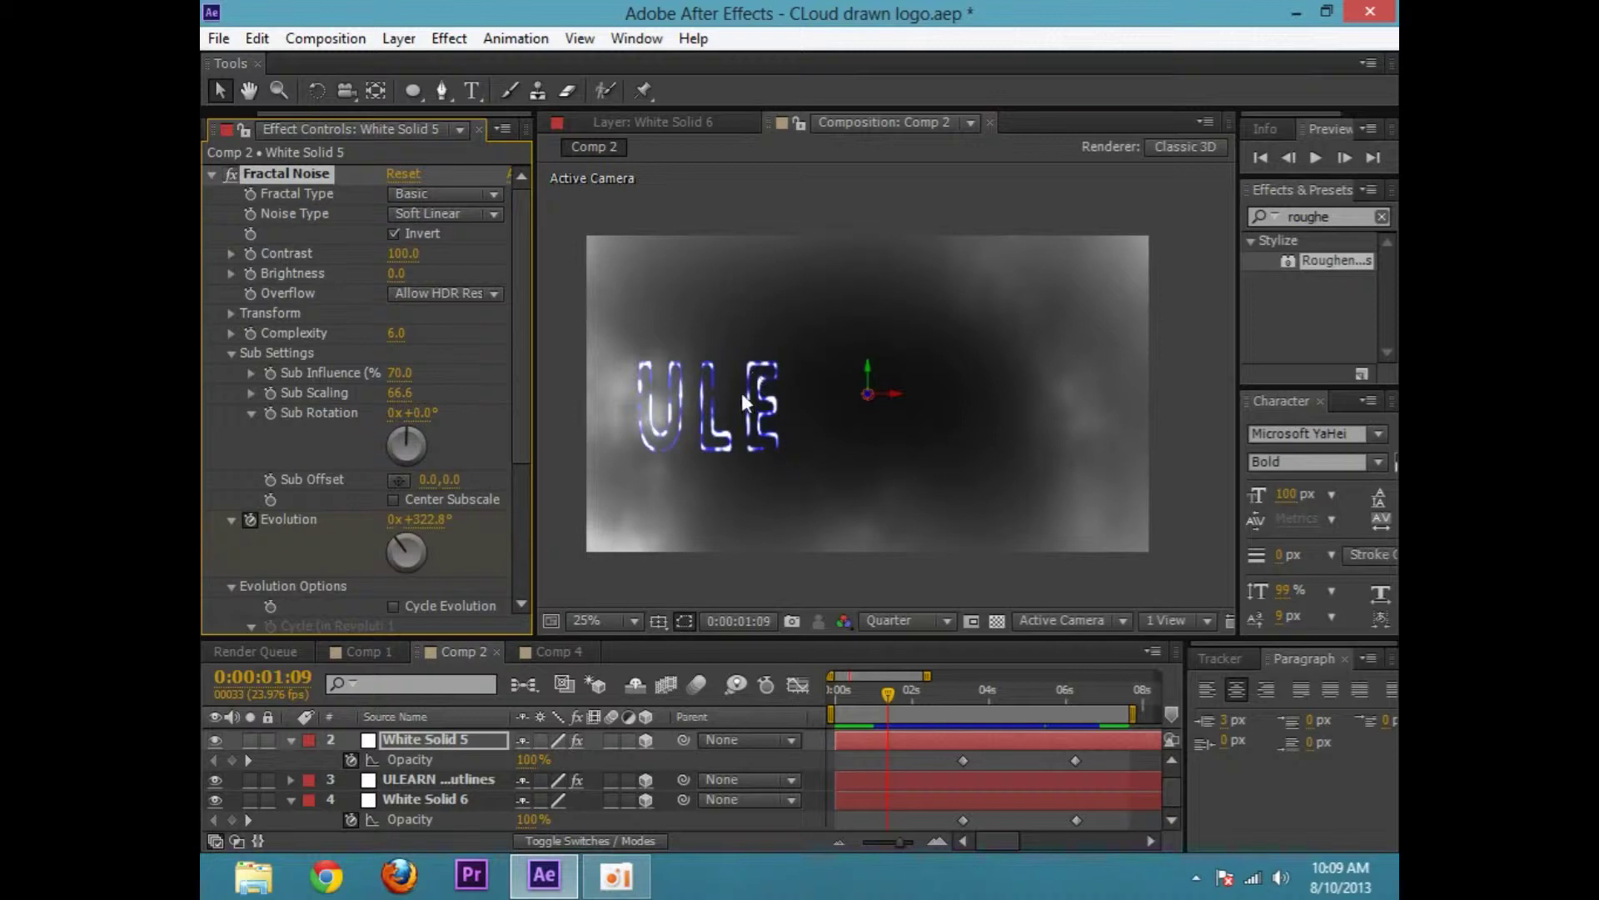
Preview the Comp 2 animation and check White Solid 5's blending mode, keeping it at Classic Color Dodge
key("space")
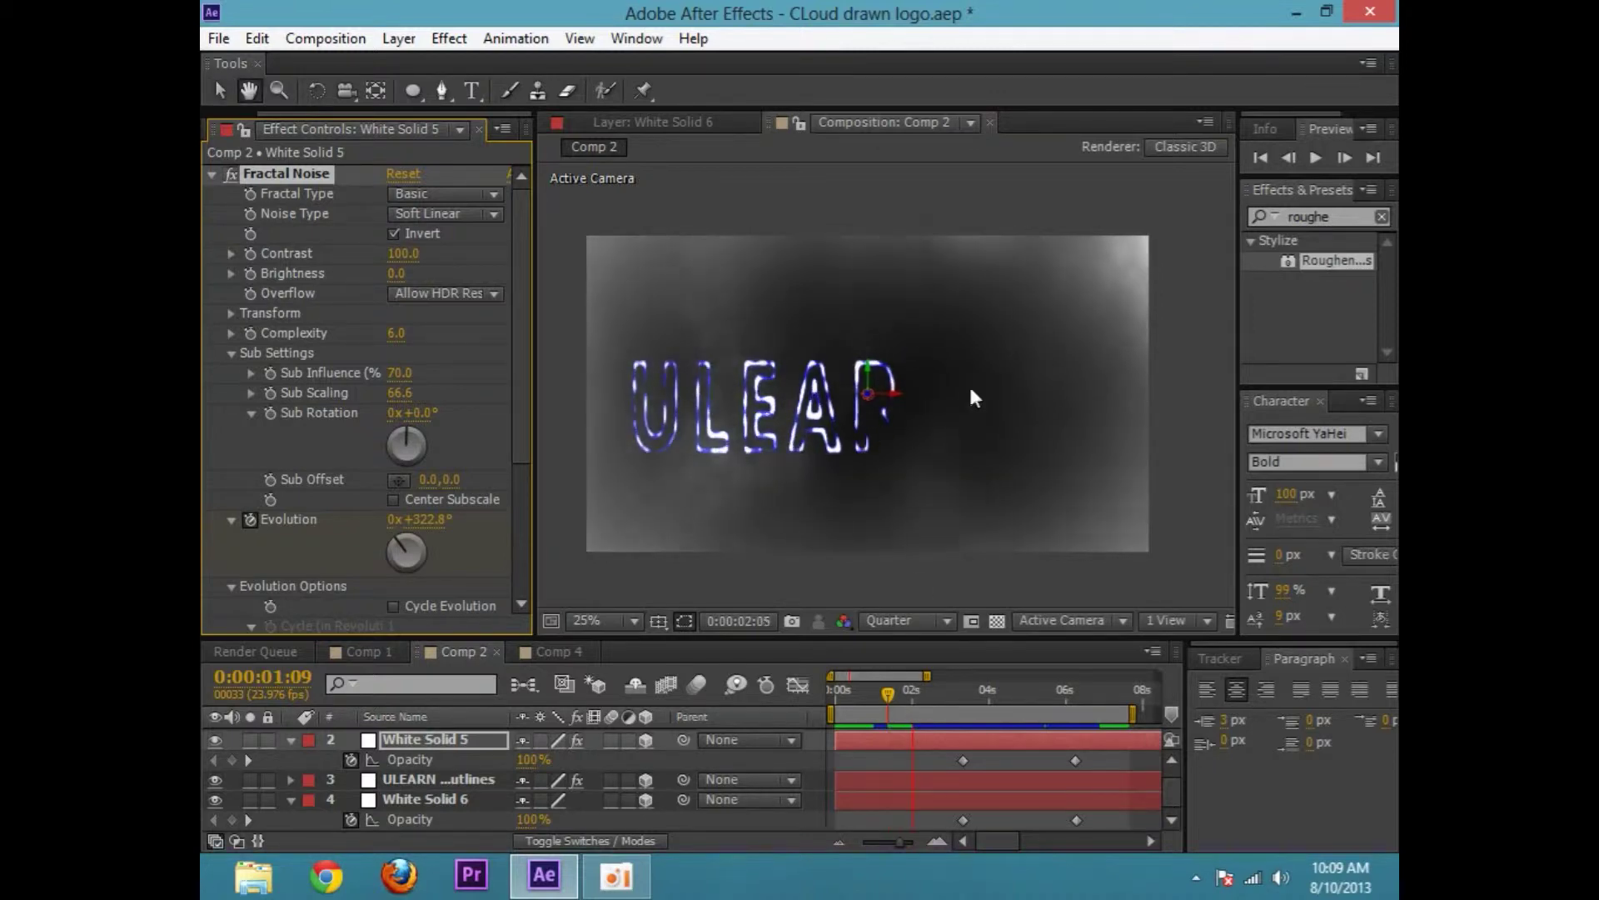
key("space")
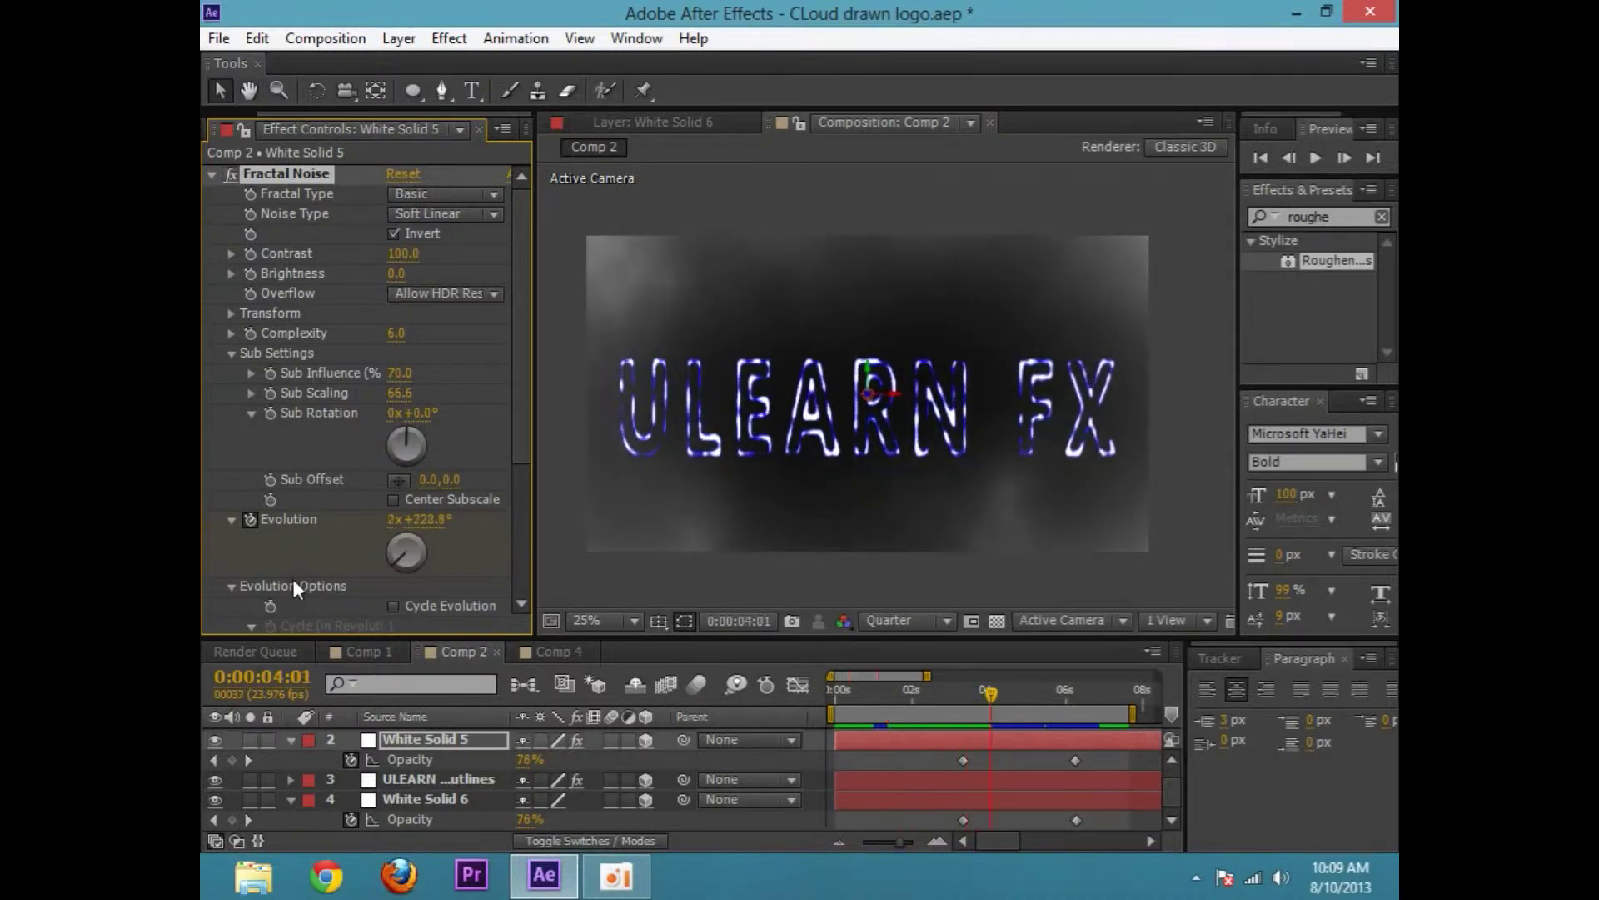
left_click(587, 839)
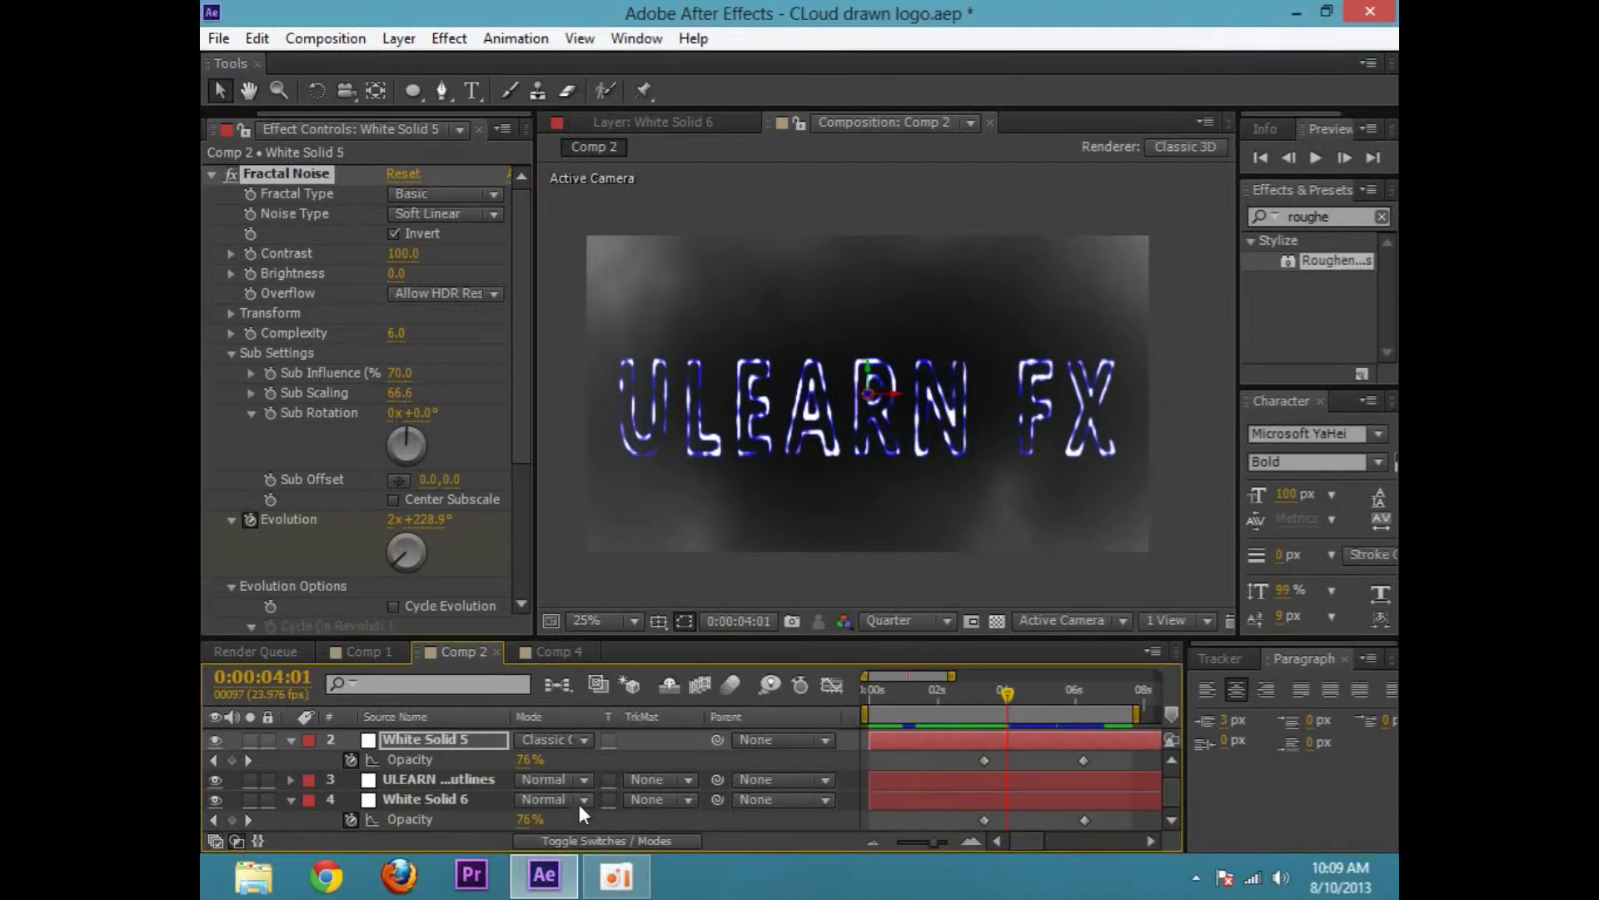
left_click(560, 739)
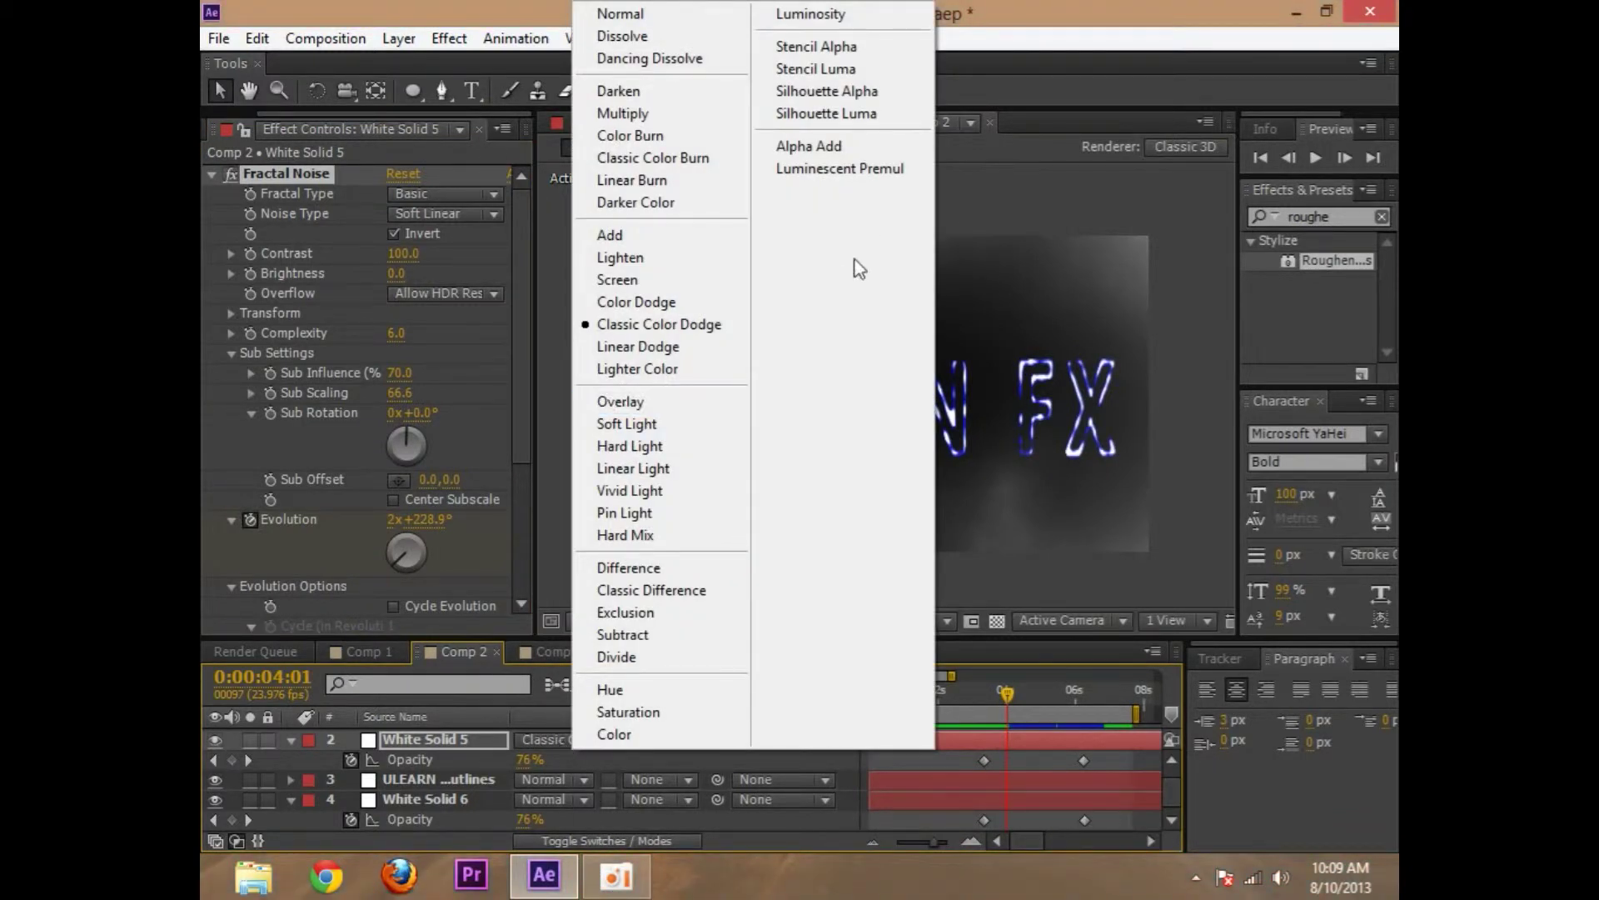
left_click(658, 324)
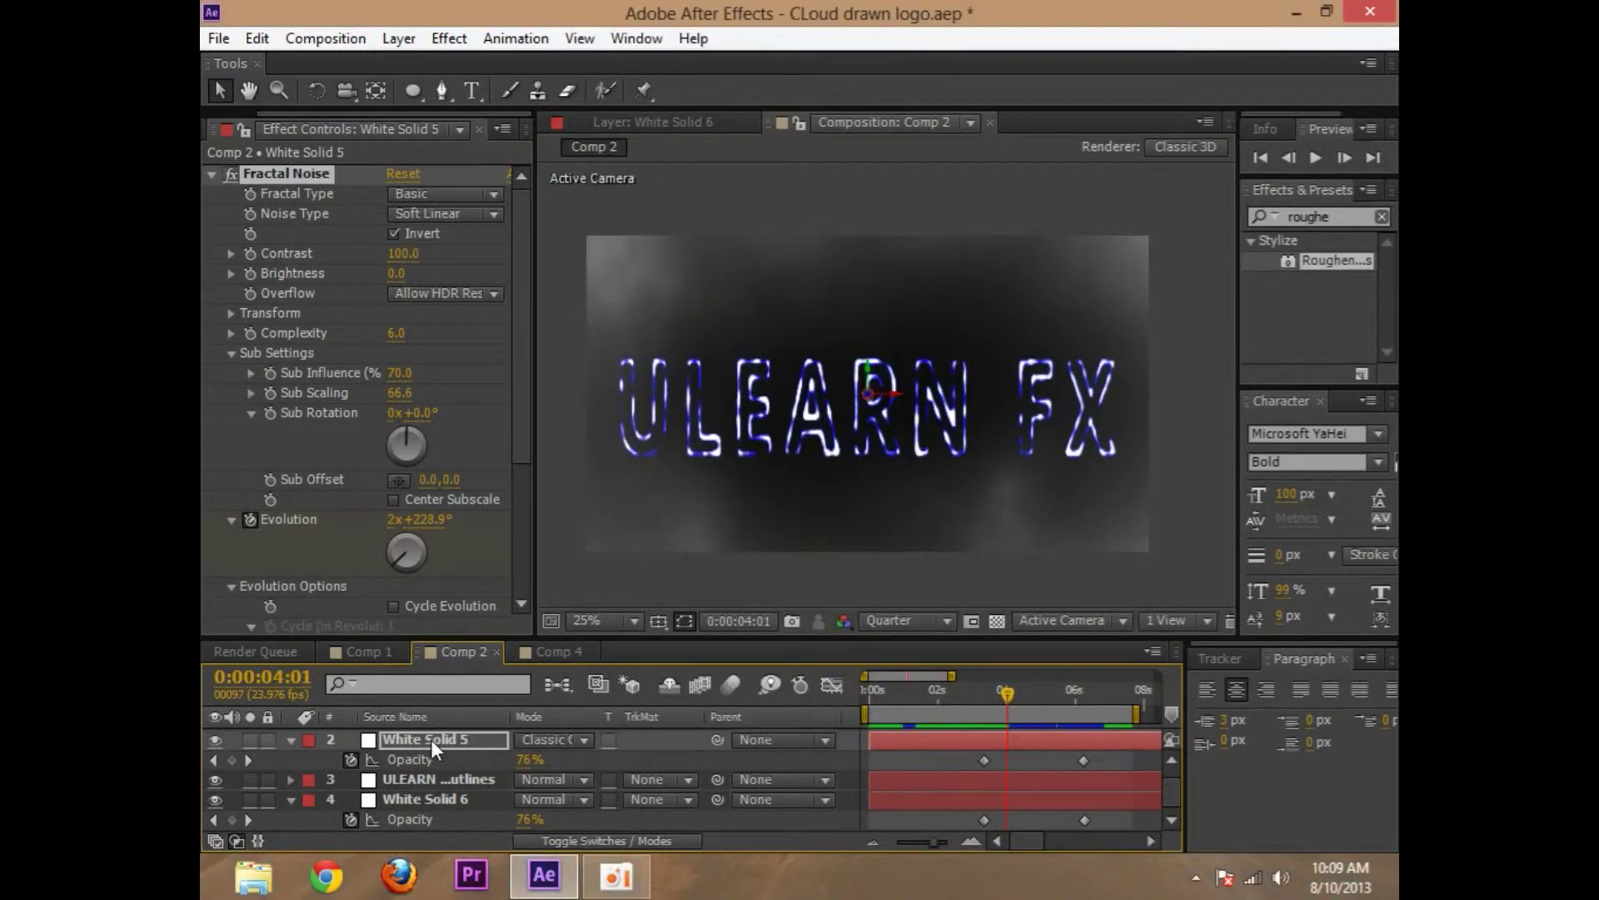
Copy the White Solid 5 layer from Comp 2 into Comp 4, preview it over the outlines, and show the layer blending modes
left_click(441, 799)
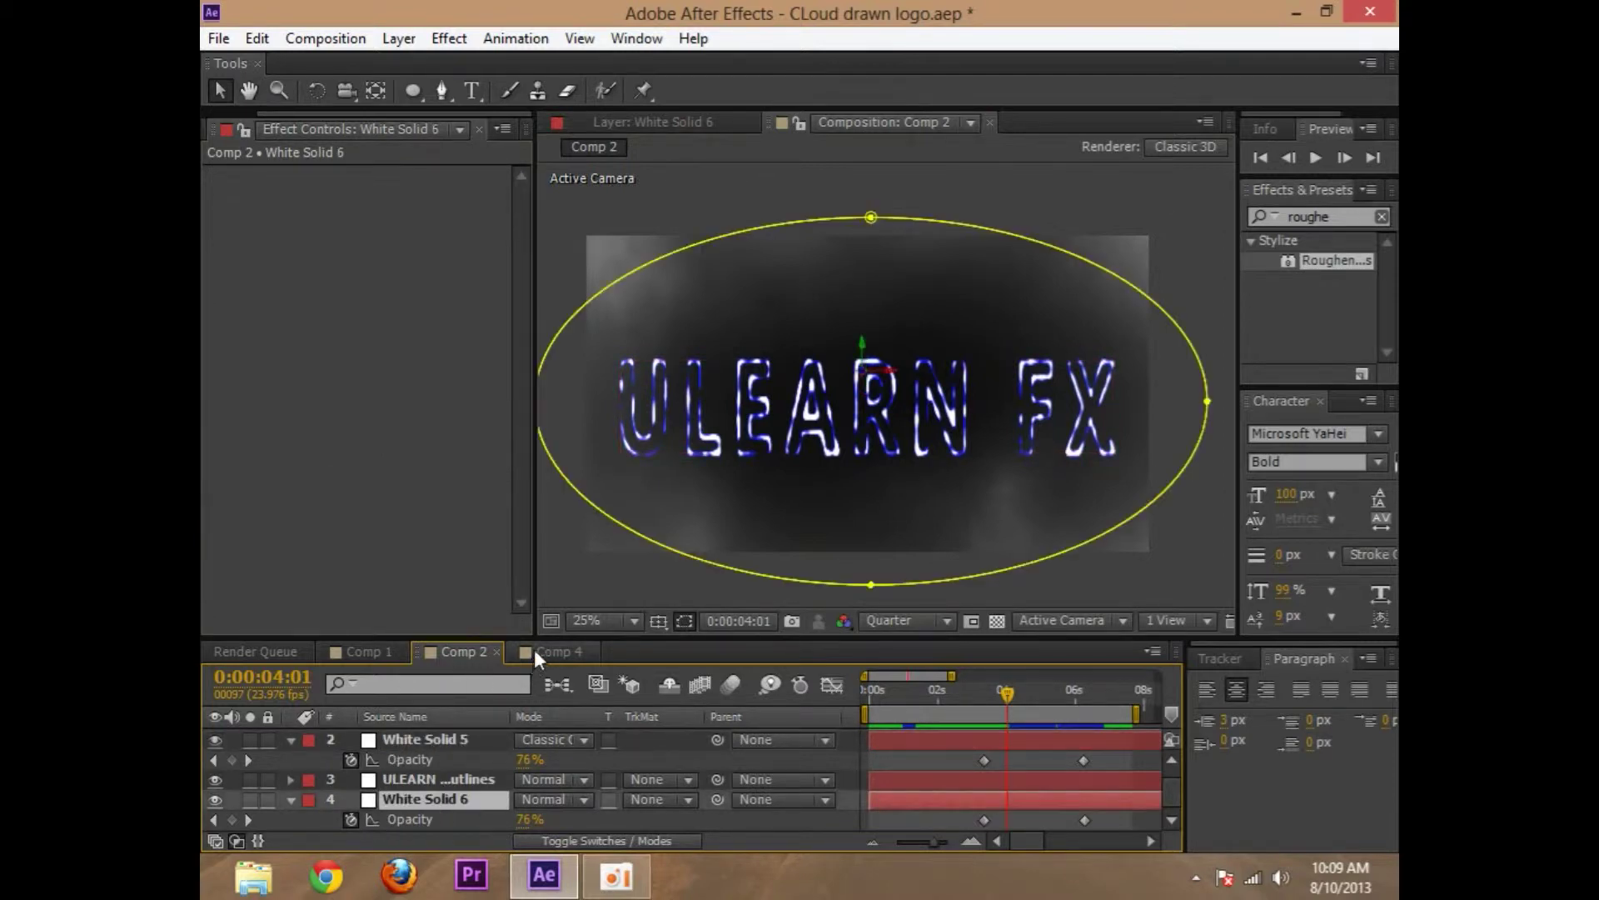
left_click(442, 779)
left_click(478, 738)
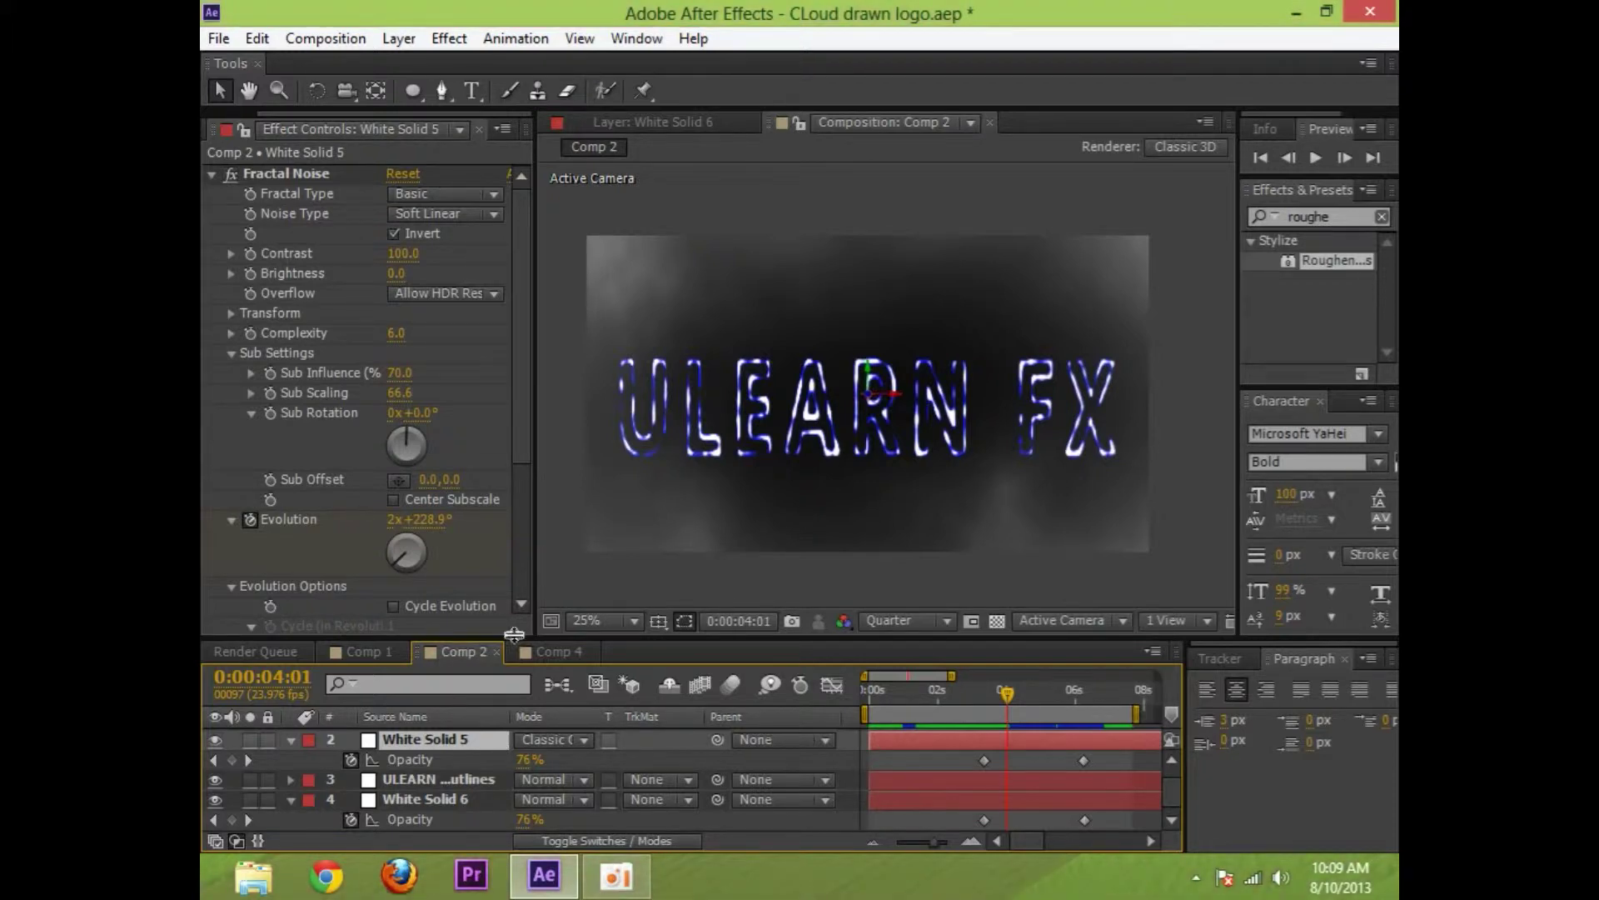
left_click(550, 651)
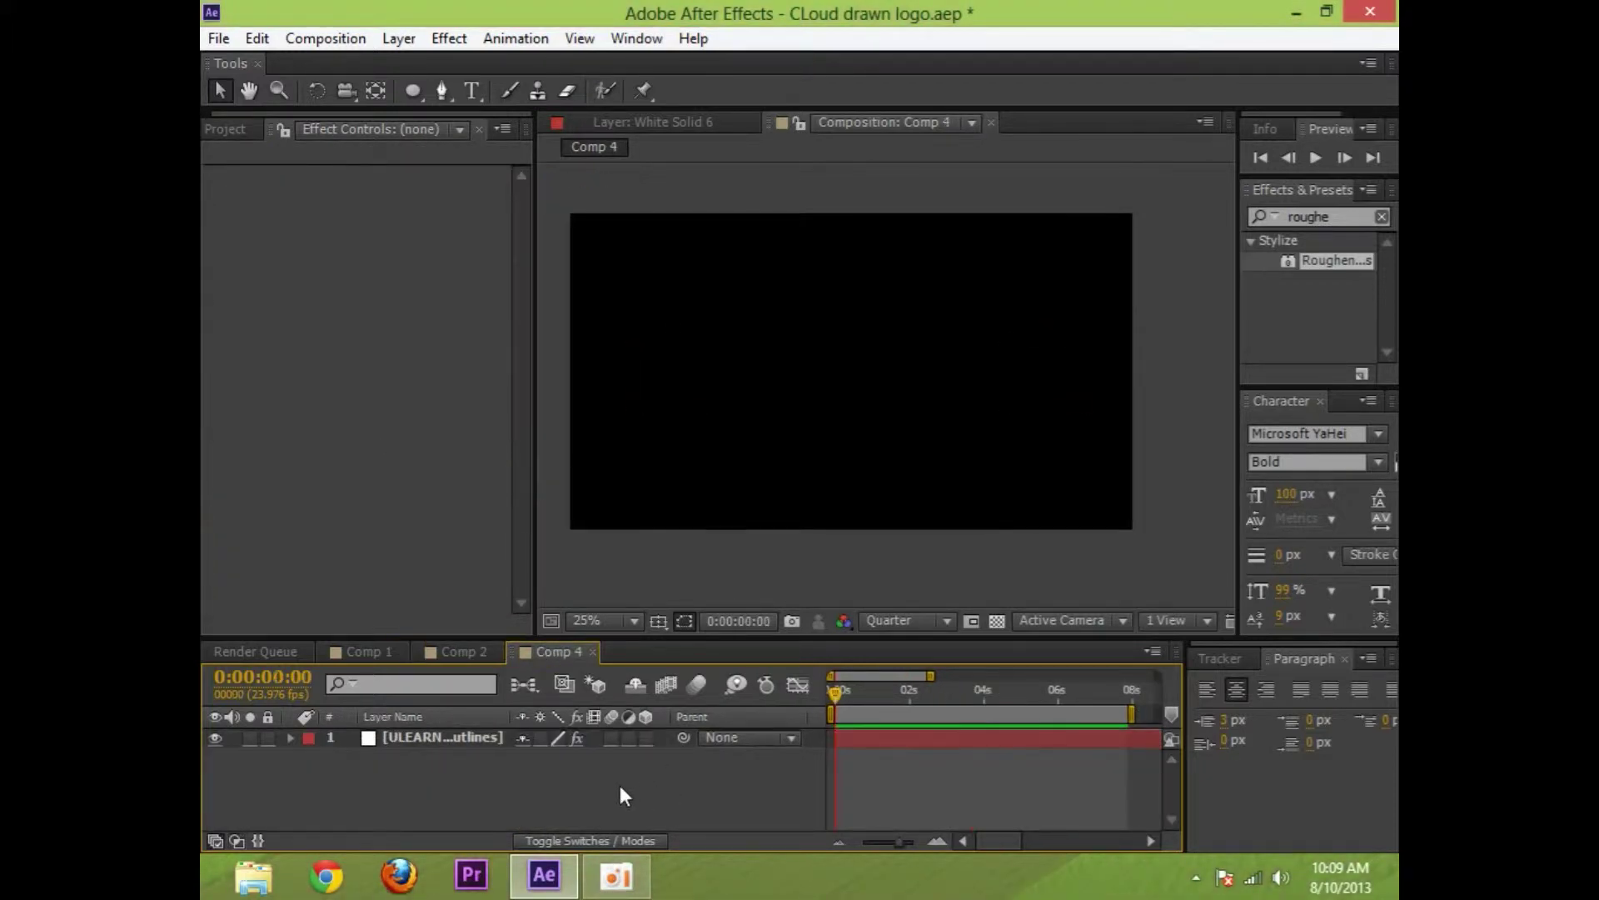
key("ctrl+v")
key("space")
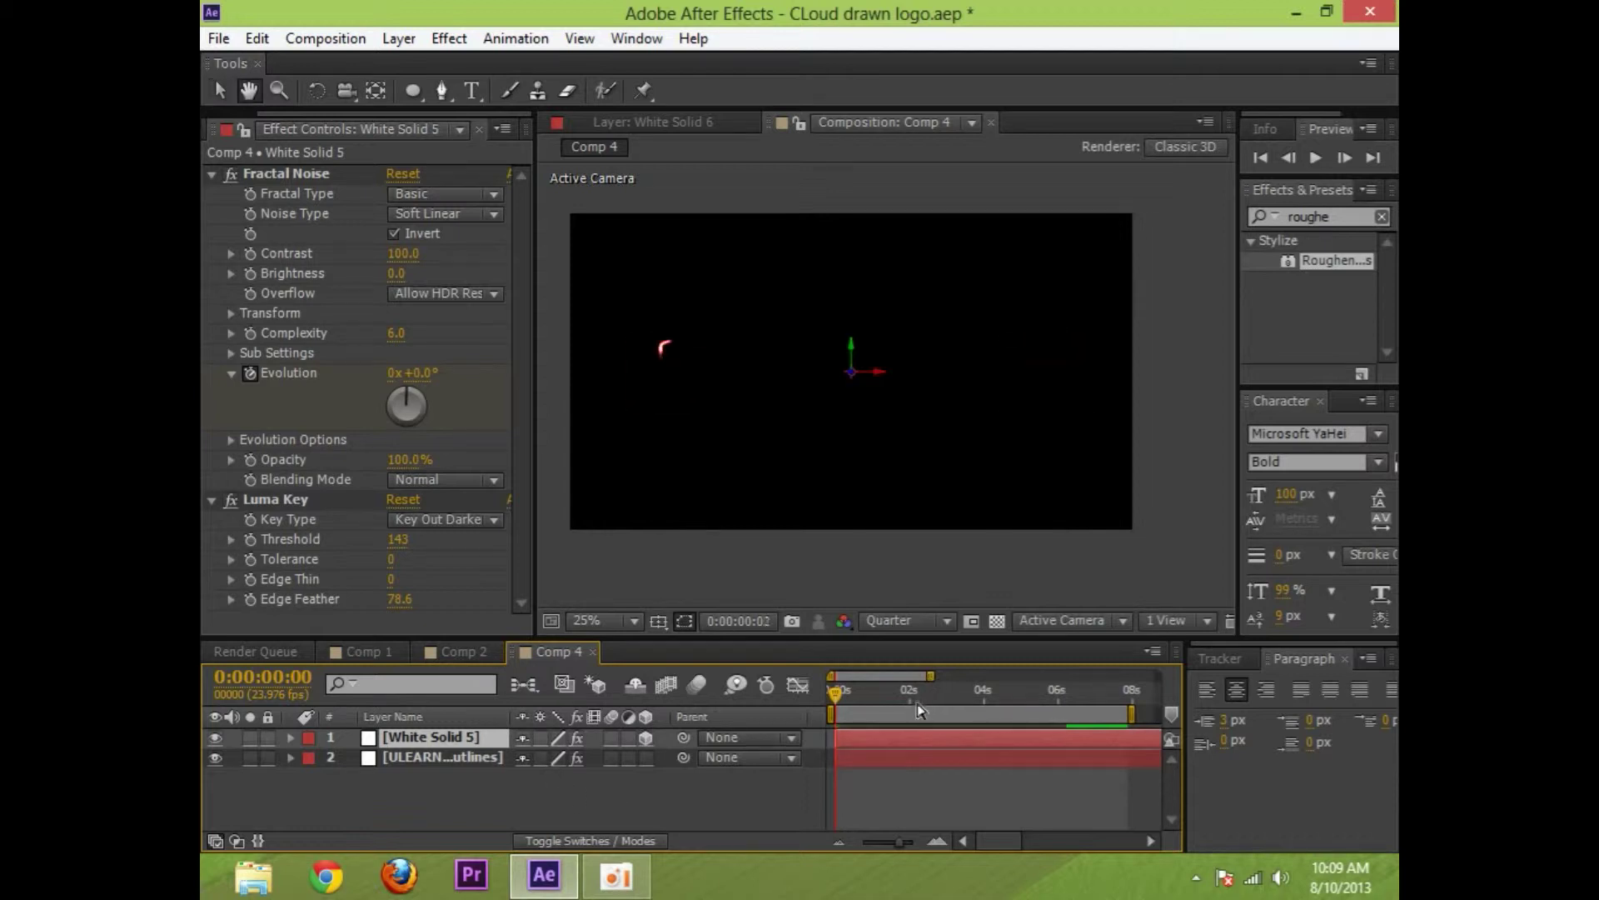
left_click(492, 768)
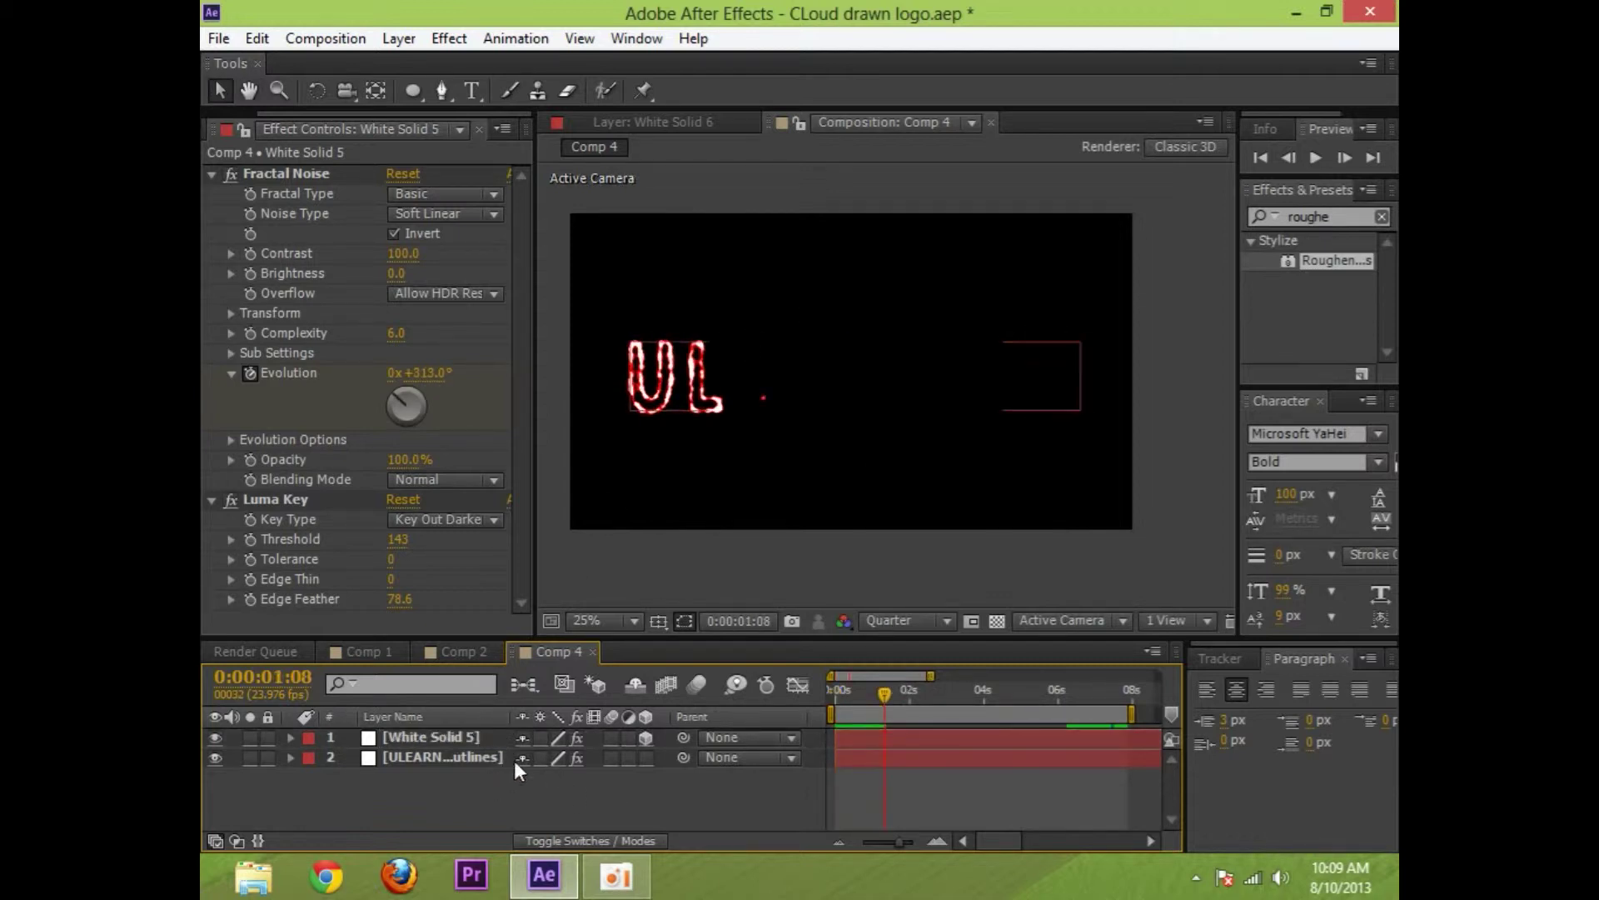
left_click(612, 838)
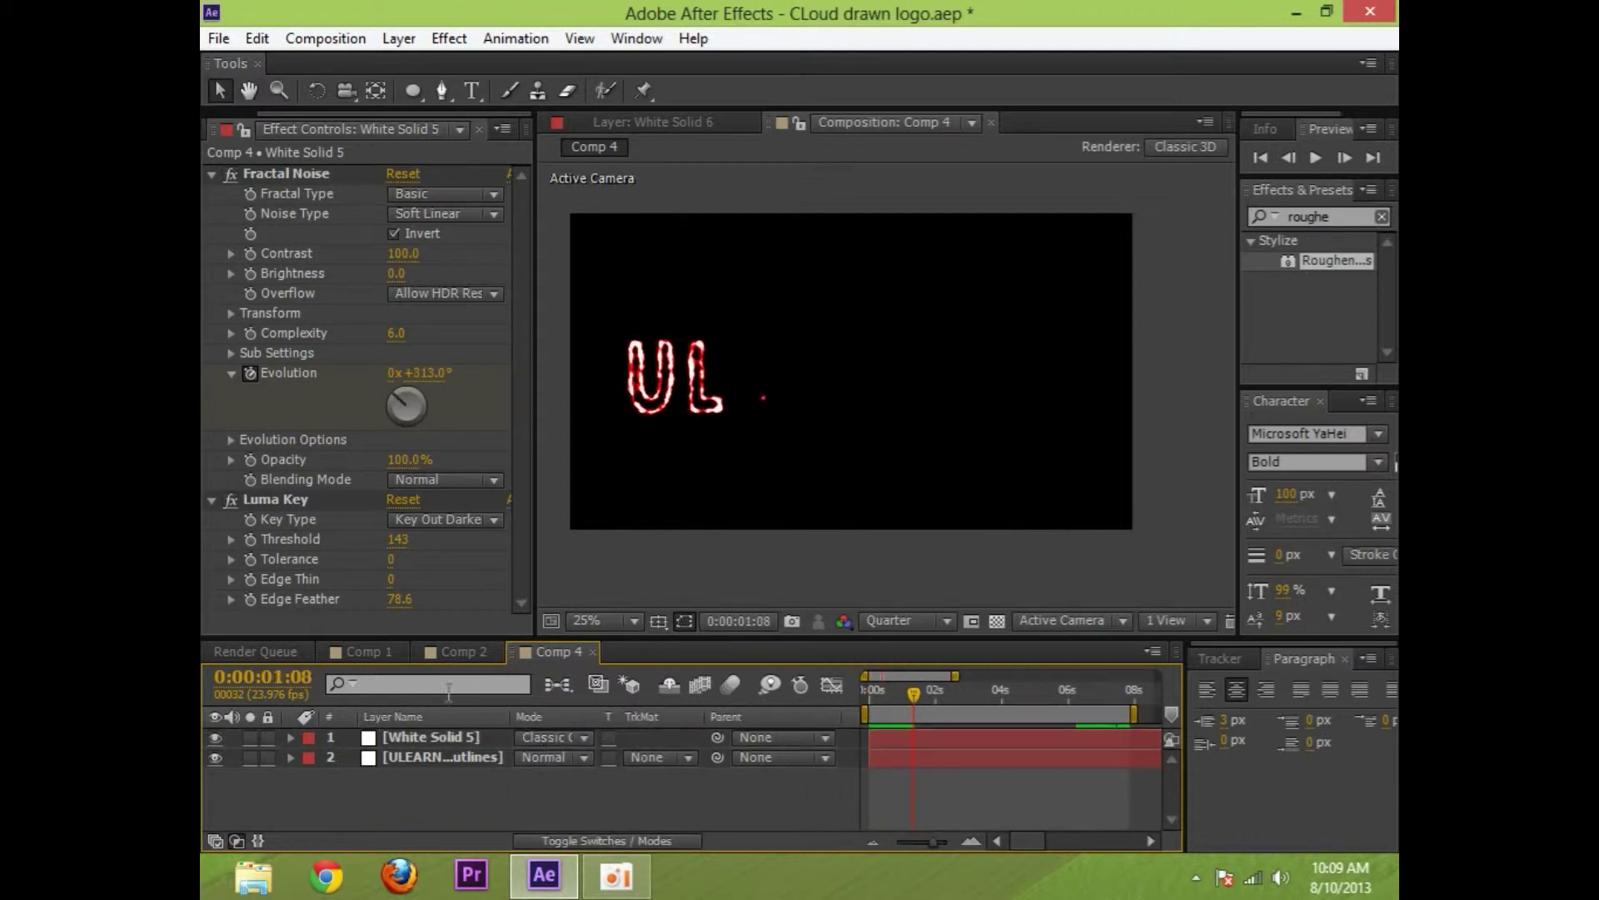
Examine the elliptical mask on the White Solid 6 layer in Comp 2 and return to Comp 4
left_click(458, 657)
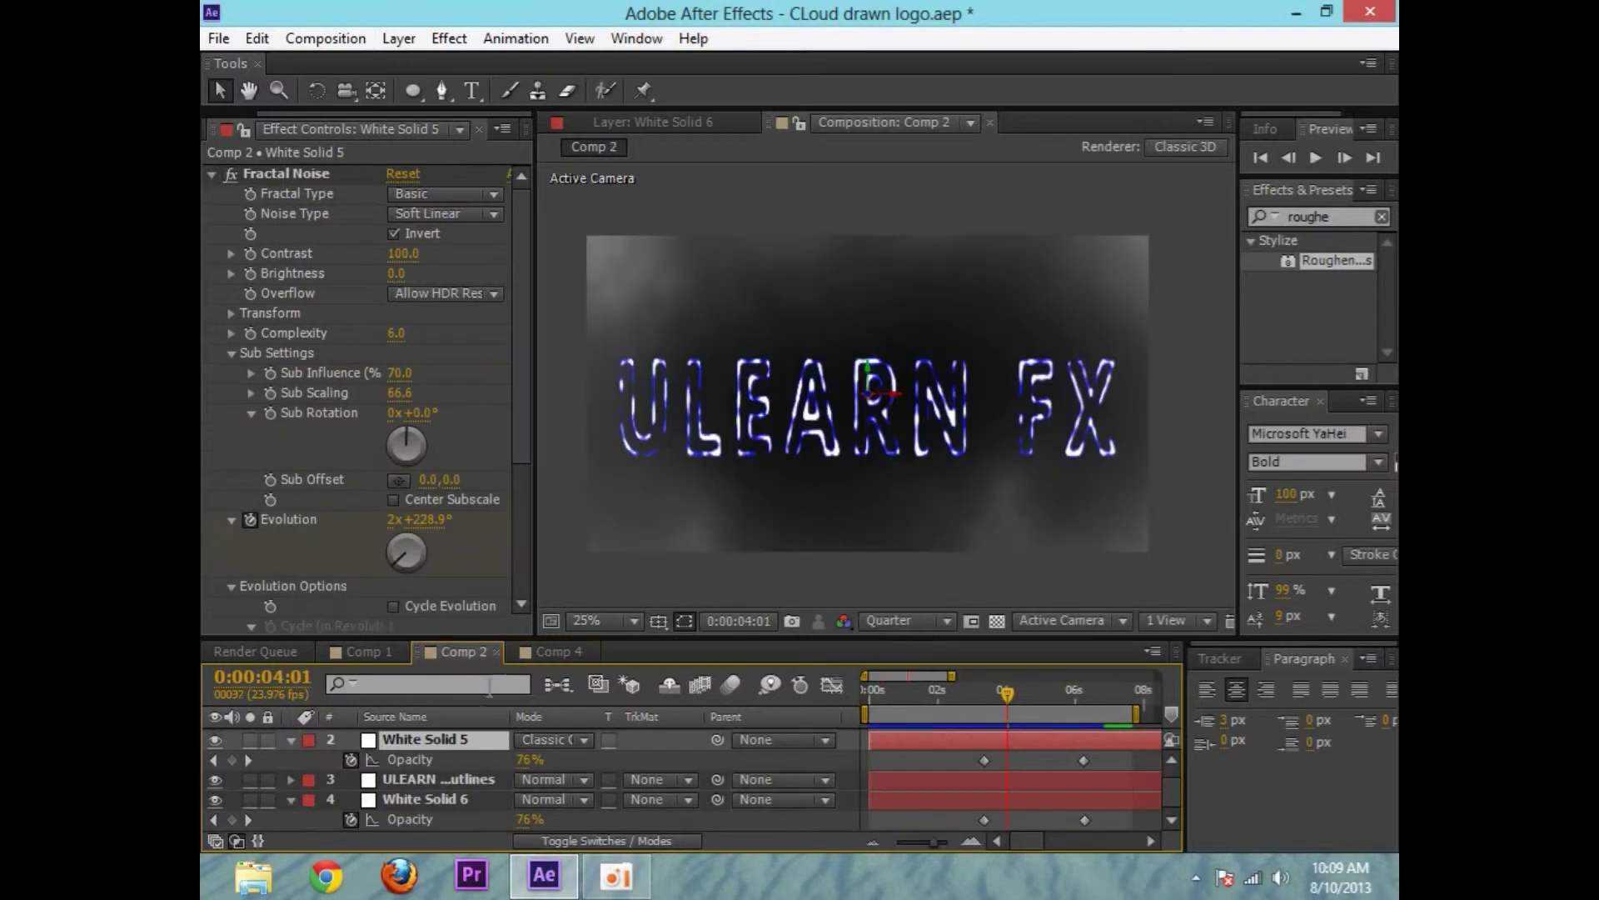
left_click(436, 798)
left_click(551, 651)
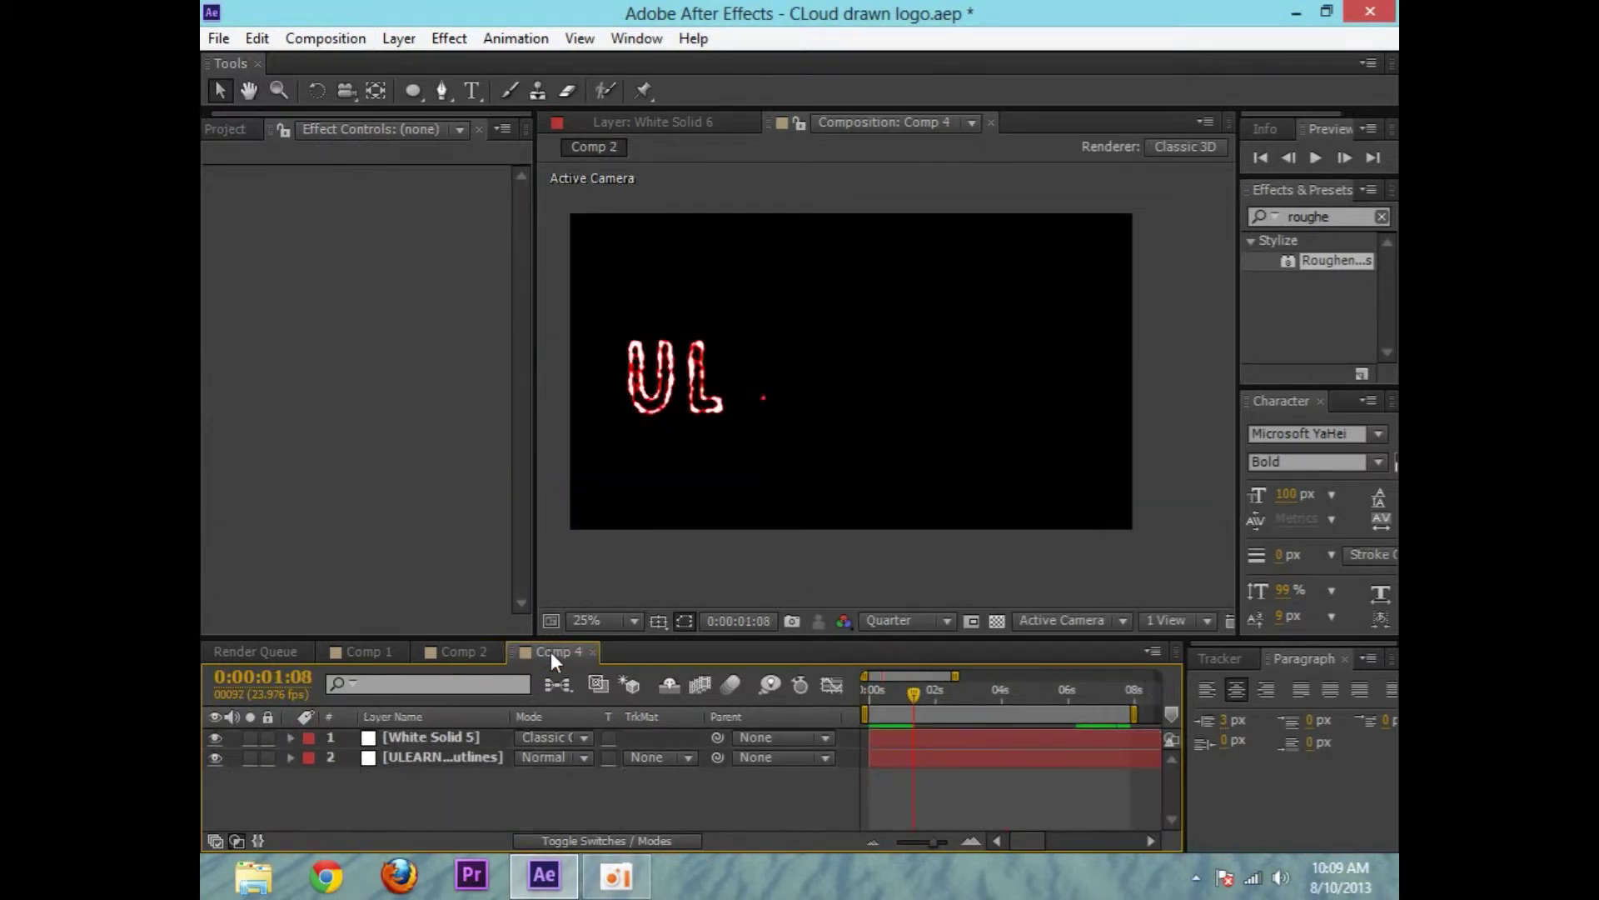
left_click(431, 651)
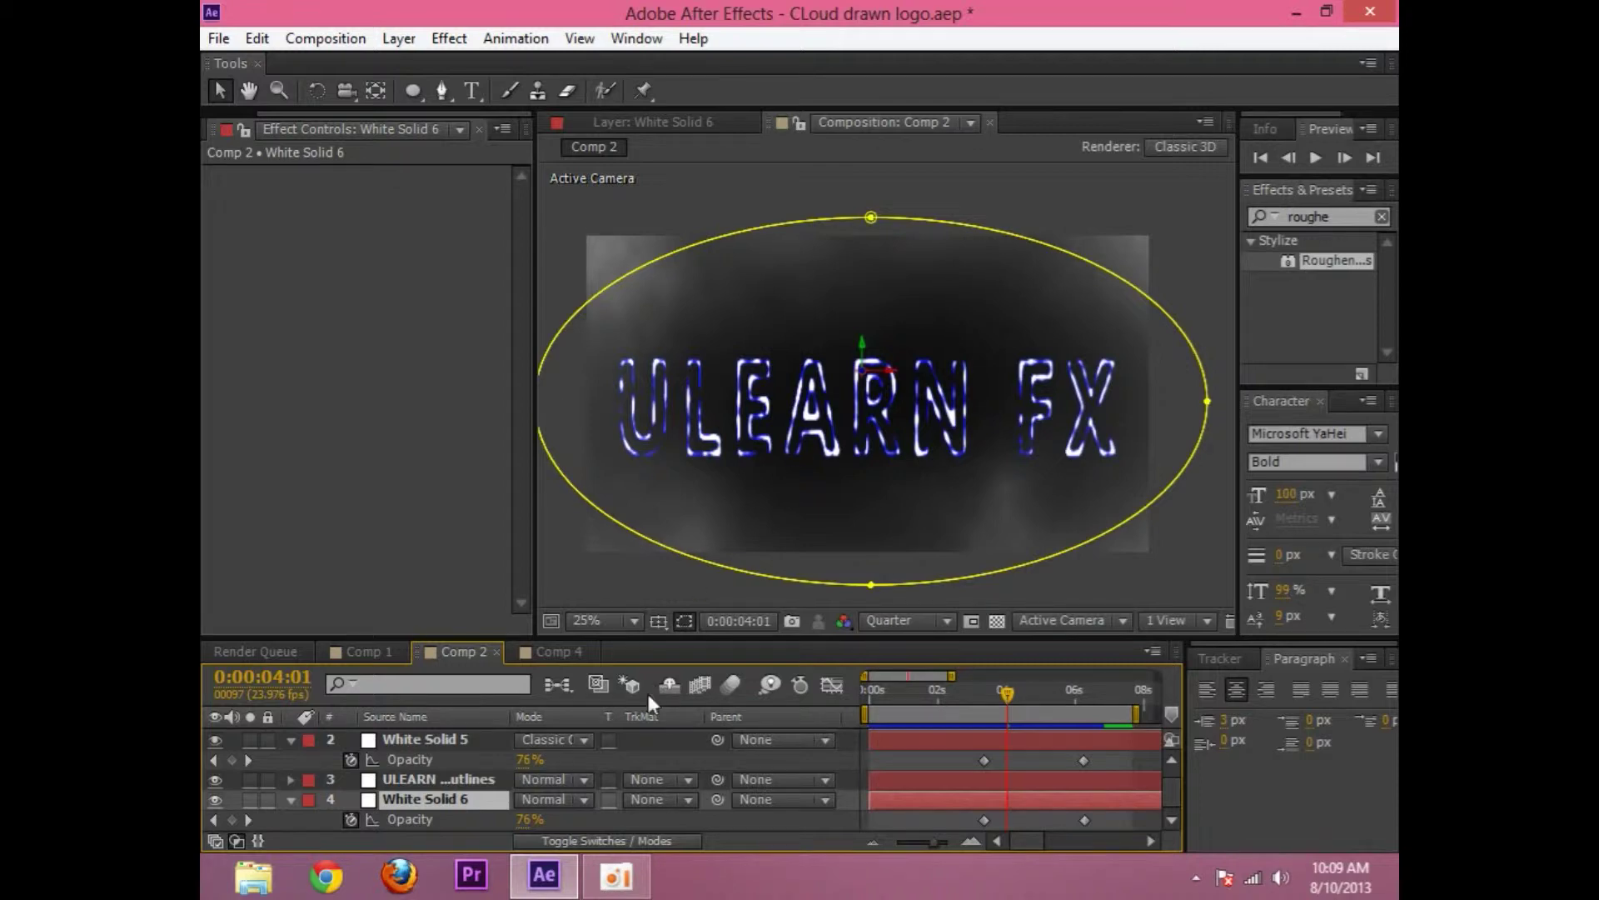
left_click(551, 651)
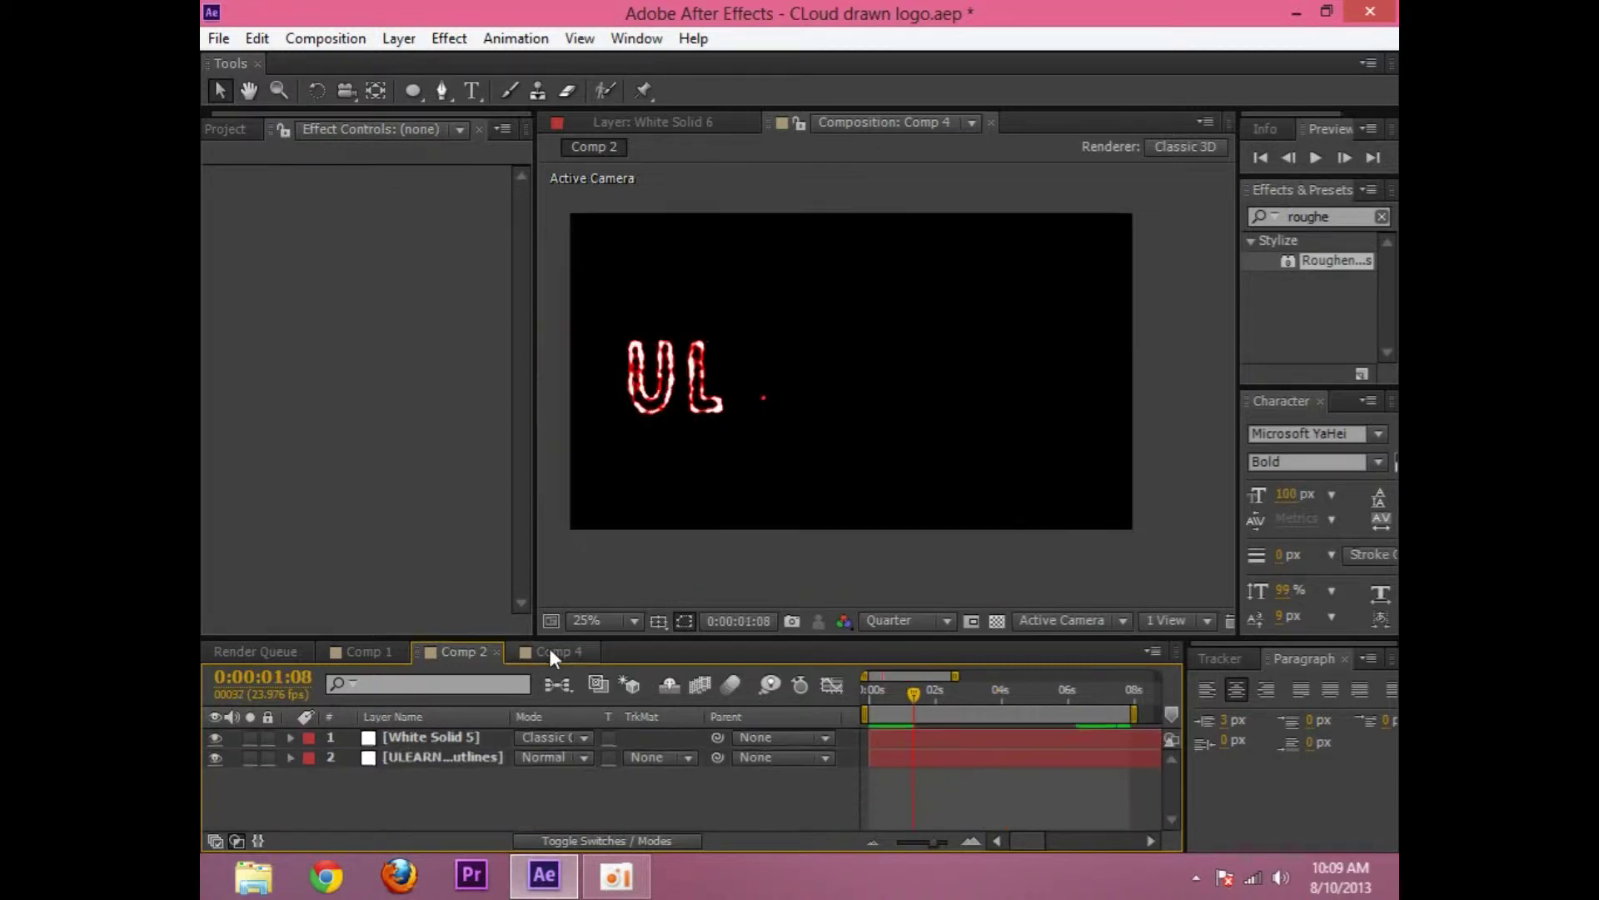
Create a new white solid covering the whole Comp 4 frame above the existing layers
right_click(526, 797)
mouse_move(650, 550)
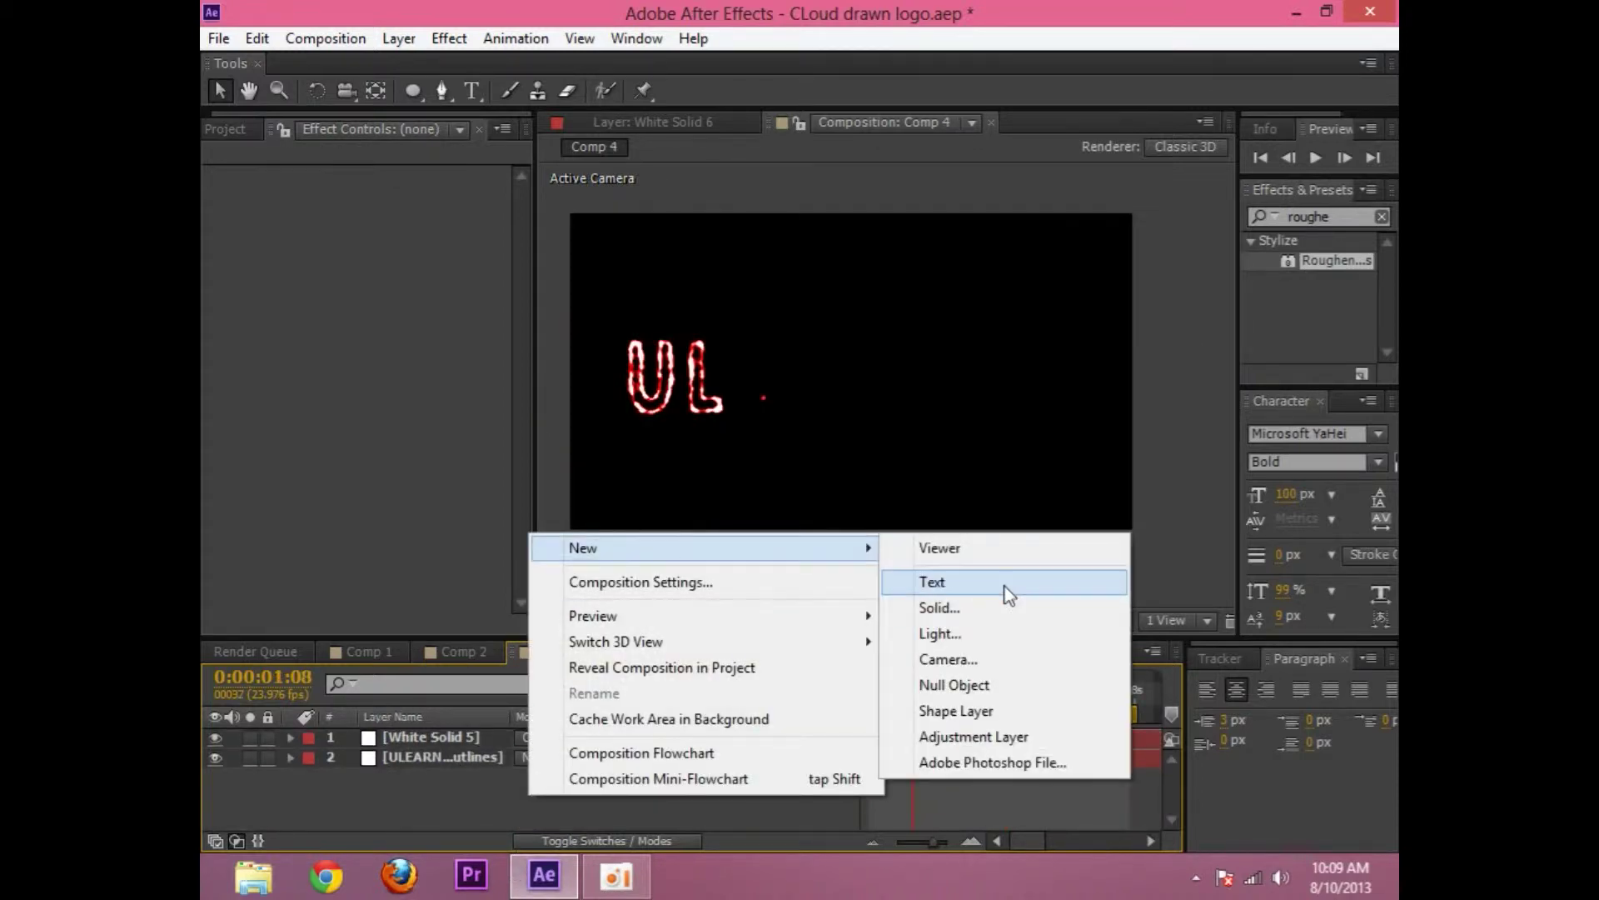
left_click(983, 608)
left_click(773, 716)
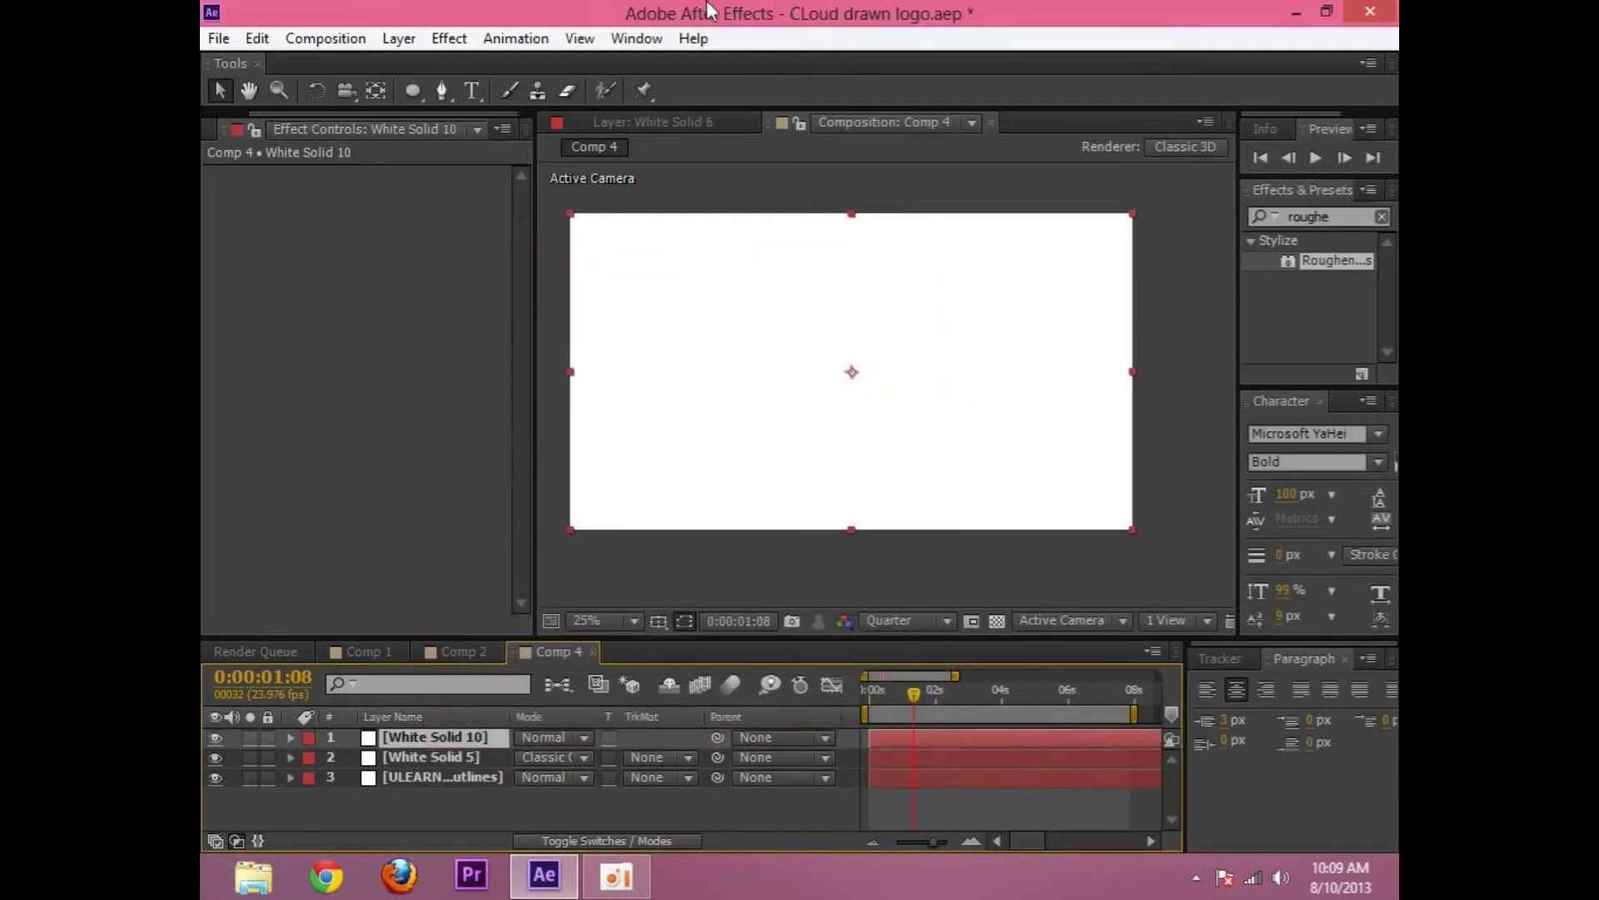
Draw an elliptical mask slightly wider than the frame on the White Solid 10 layer and invert it
left_click(413, 90)
mouse_move(554, 242)
left_mouse_down()
mouse_move(992, 416)
mouse_move(1142, 492)
mouse_move(1146, 513)
left_mouse_up()
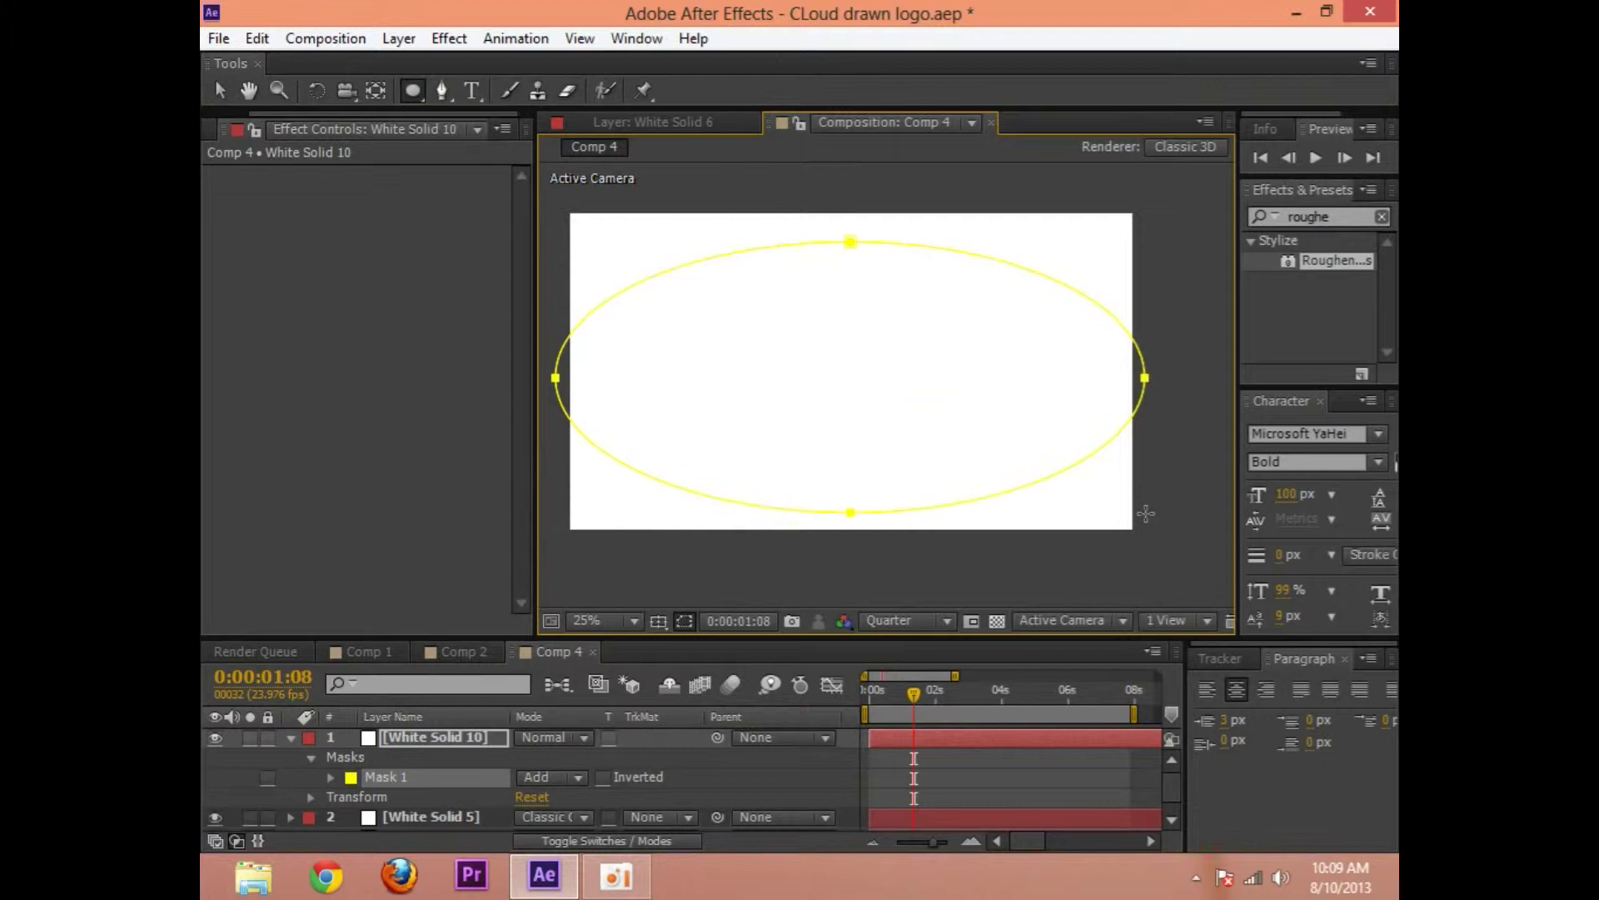
key("v")
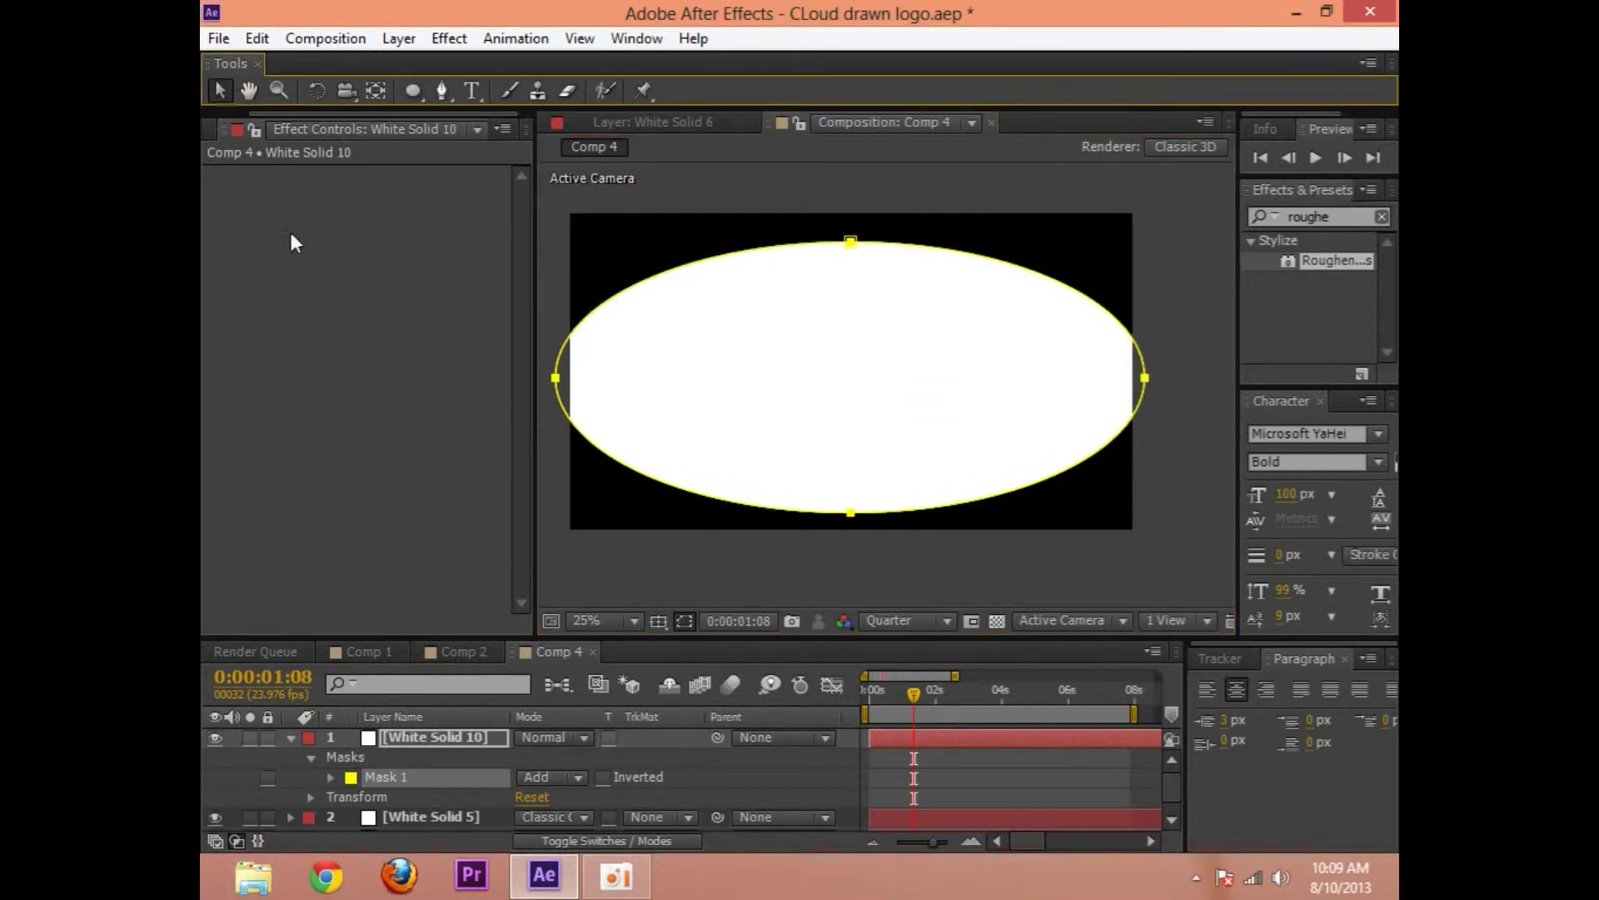
left_click(602, 777)
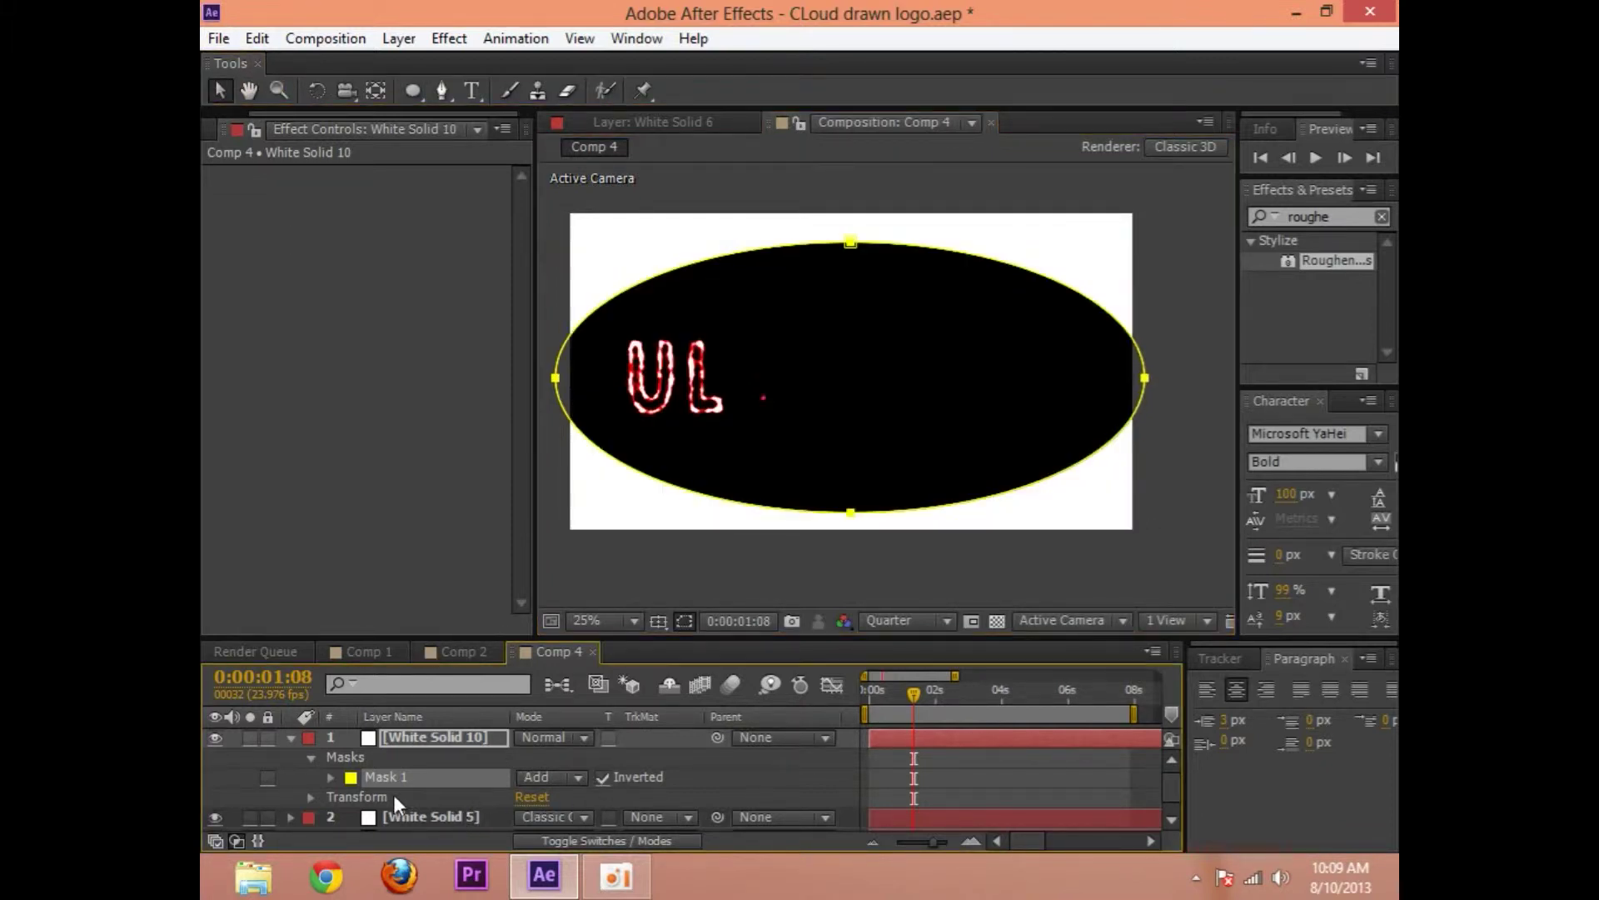
Move the White Solid 10 layer beneath the ULEARN outlines layer and set its mask feather to 700 pixels
key("f")
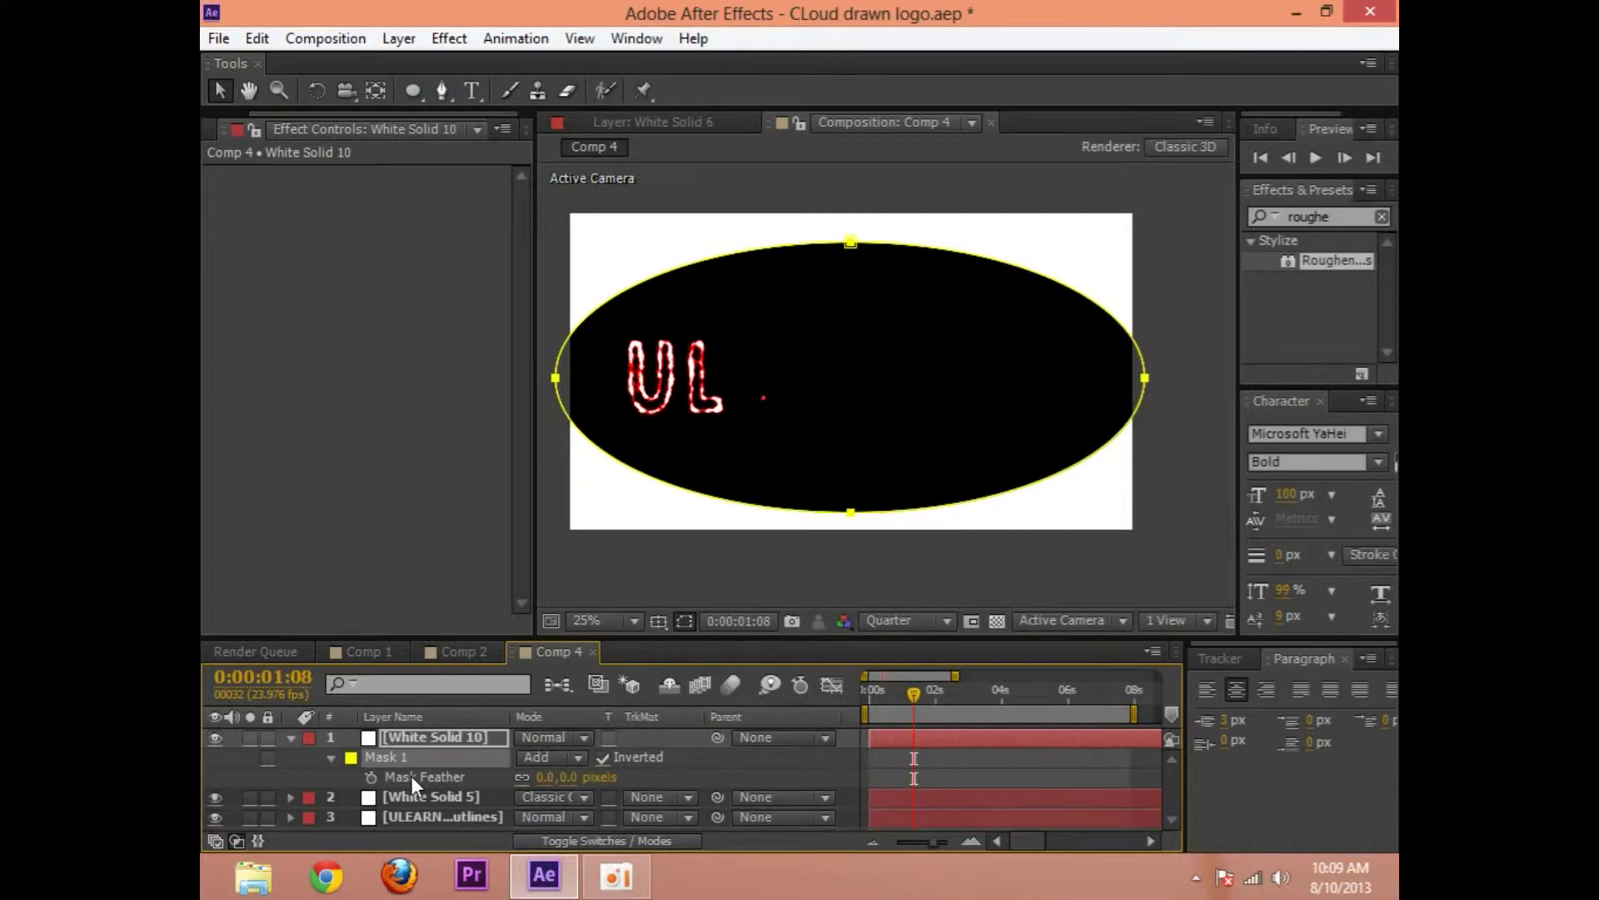
left_click_drag(568, 775, 617, 805)
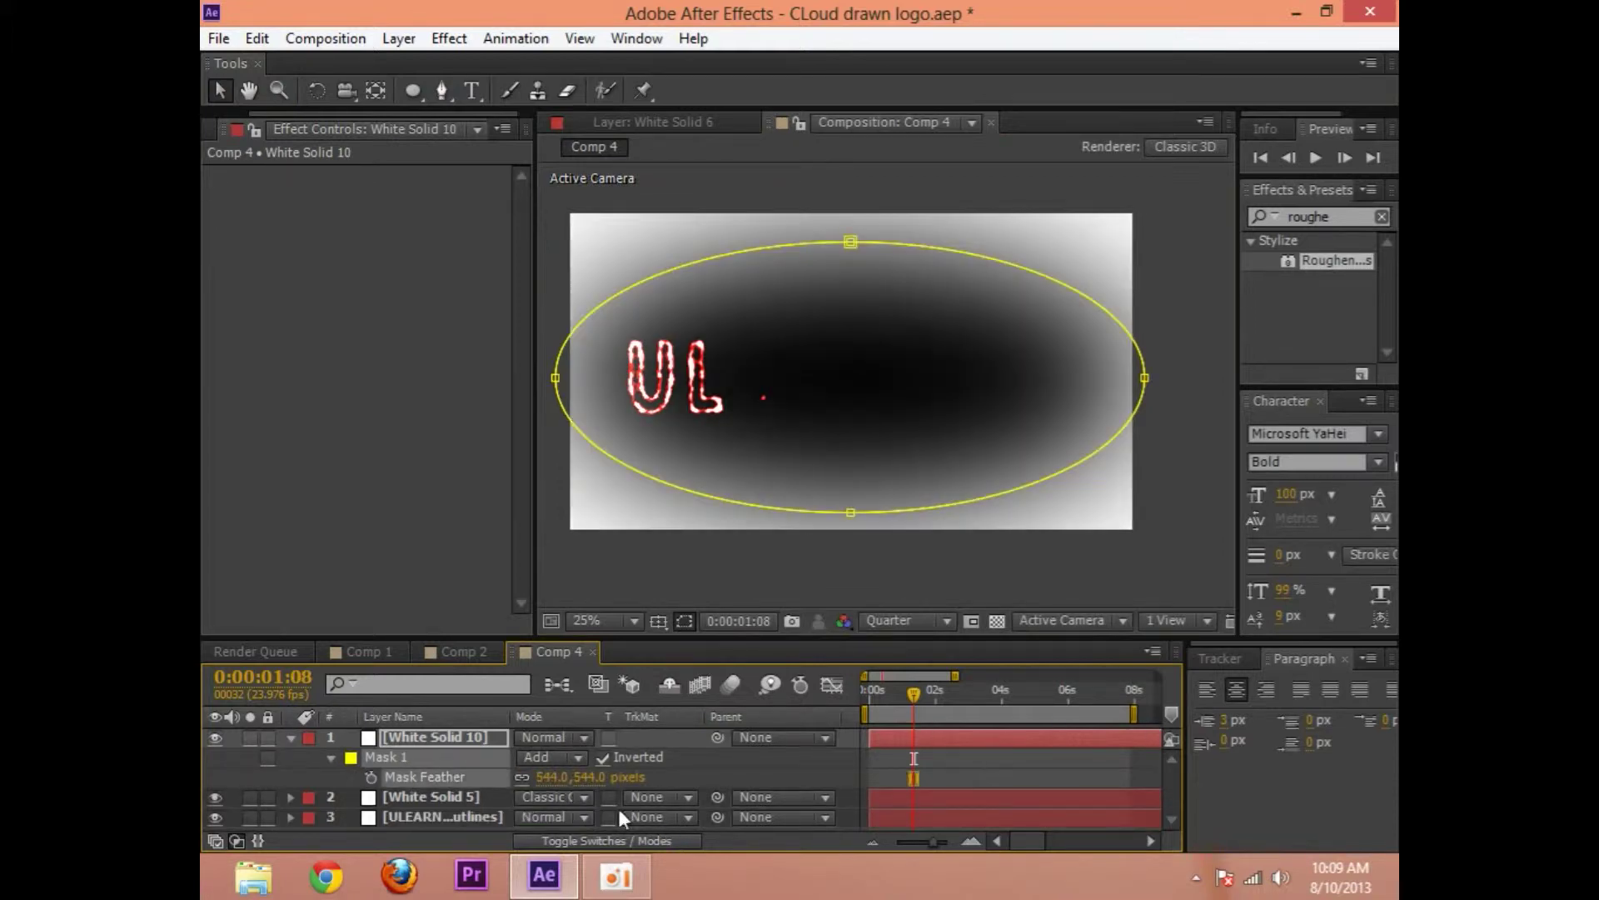
left_click_drag(391, 747, 453, 825)
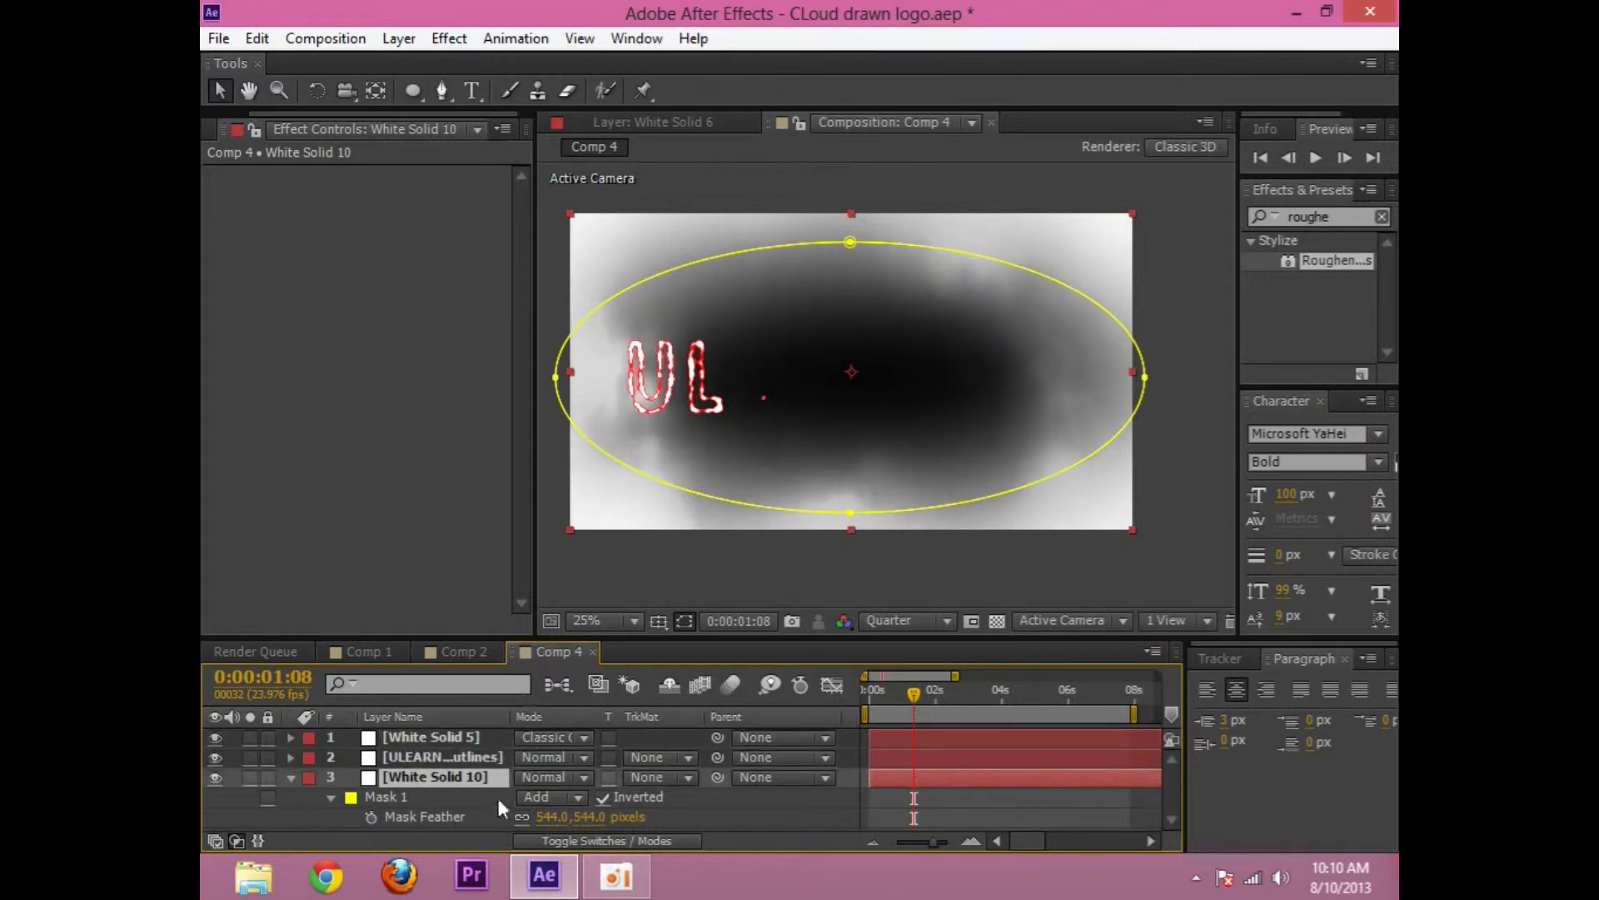
left_click_drag(590, 816, 686, 822)
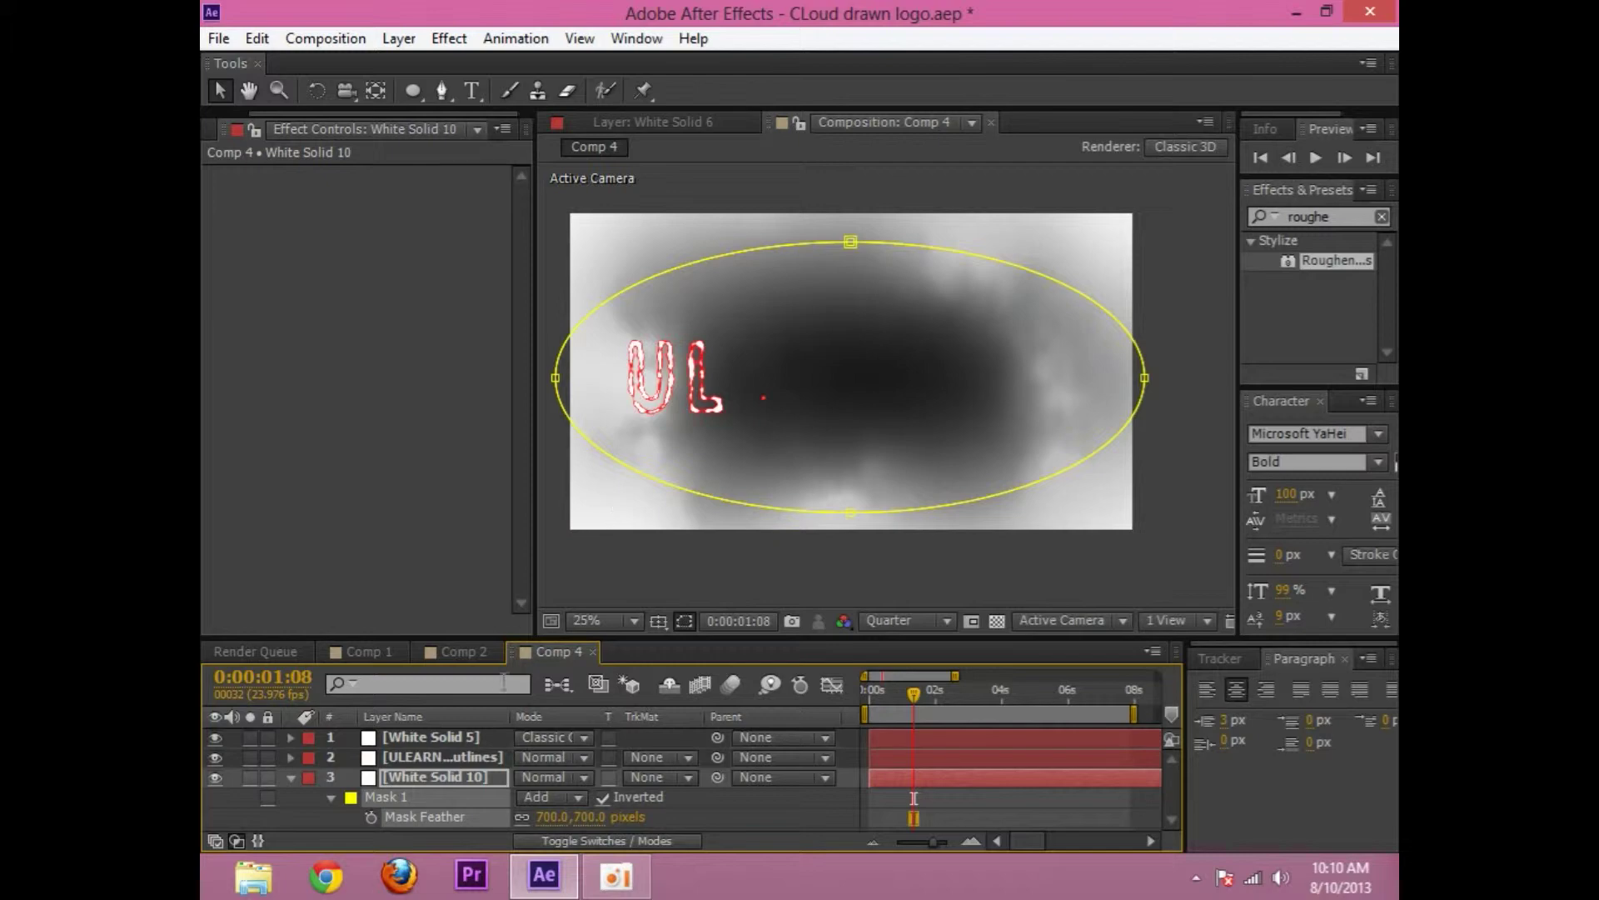
Set the mask expansion of White Solid 10 to 273 pixels
left_click(332, 797)
left_click_drag(525, 818, 628, 819)
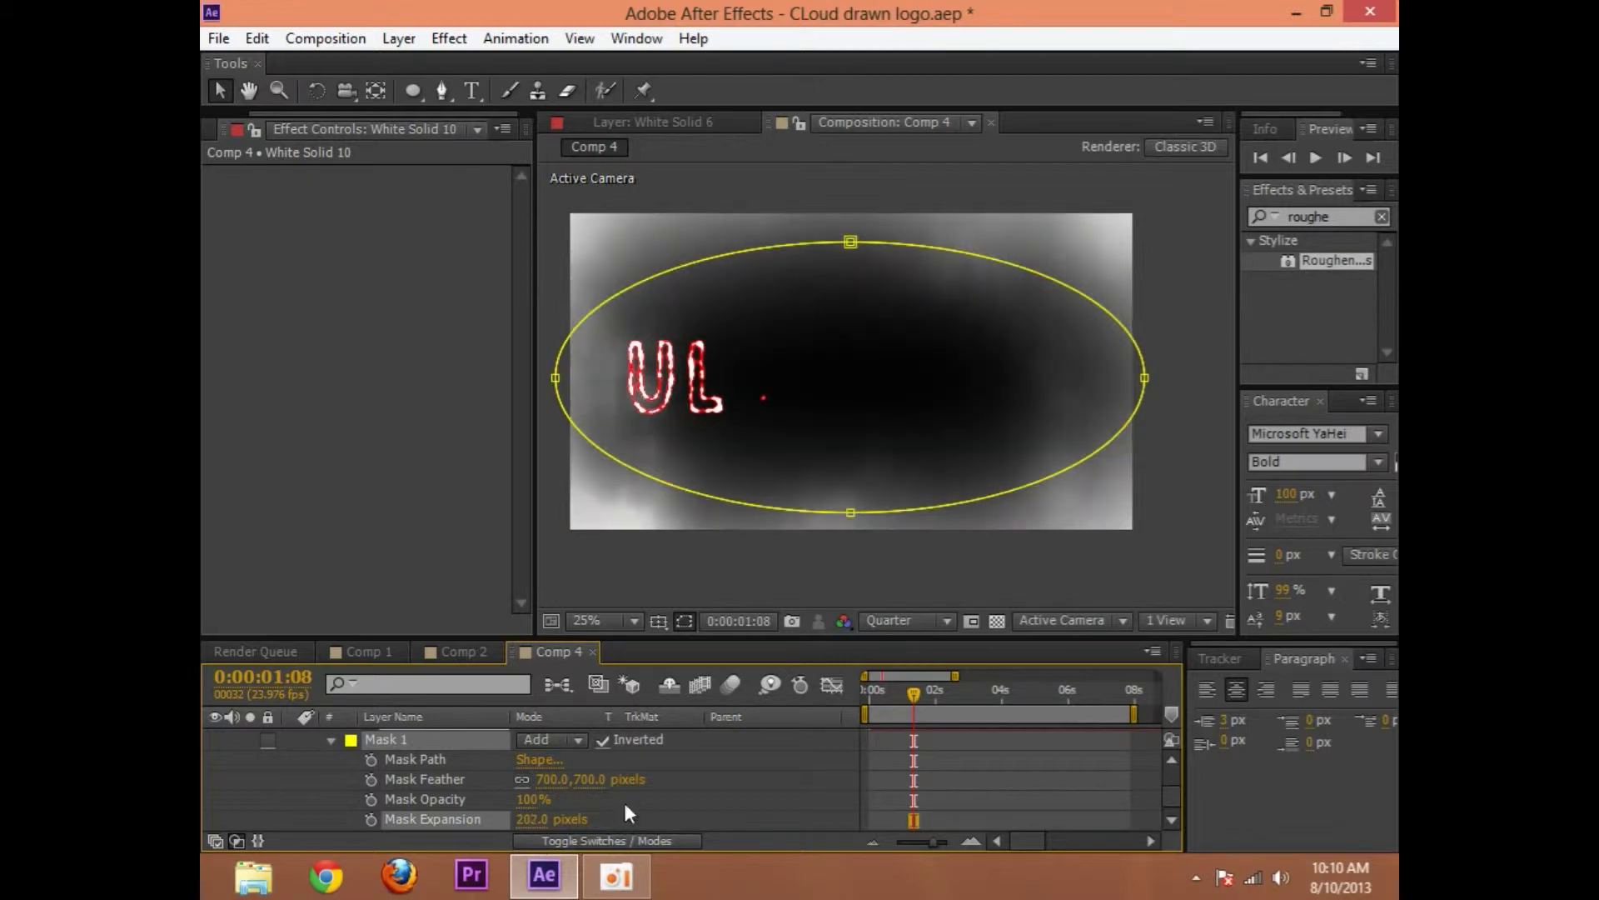
left_click_drag(529, 823, 633, 824)
Preview the Comp 4 animation from the first frame to check the feathered vignette around the logo
key("comma")
key("comma")
key("comma")
key("comma")
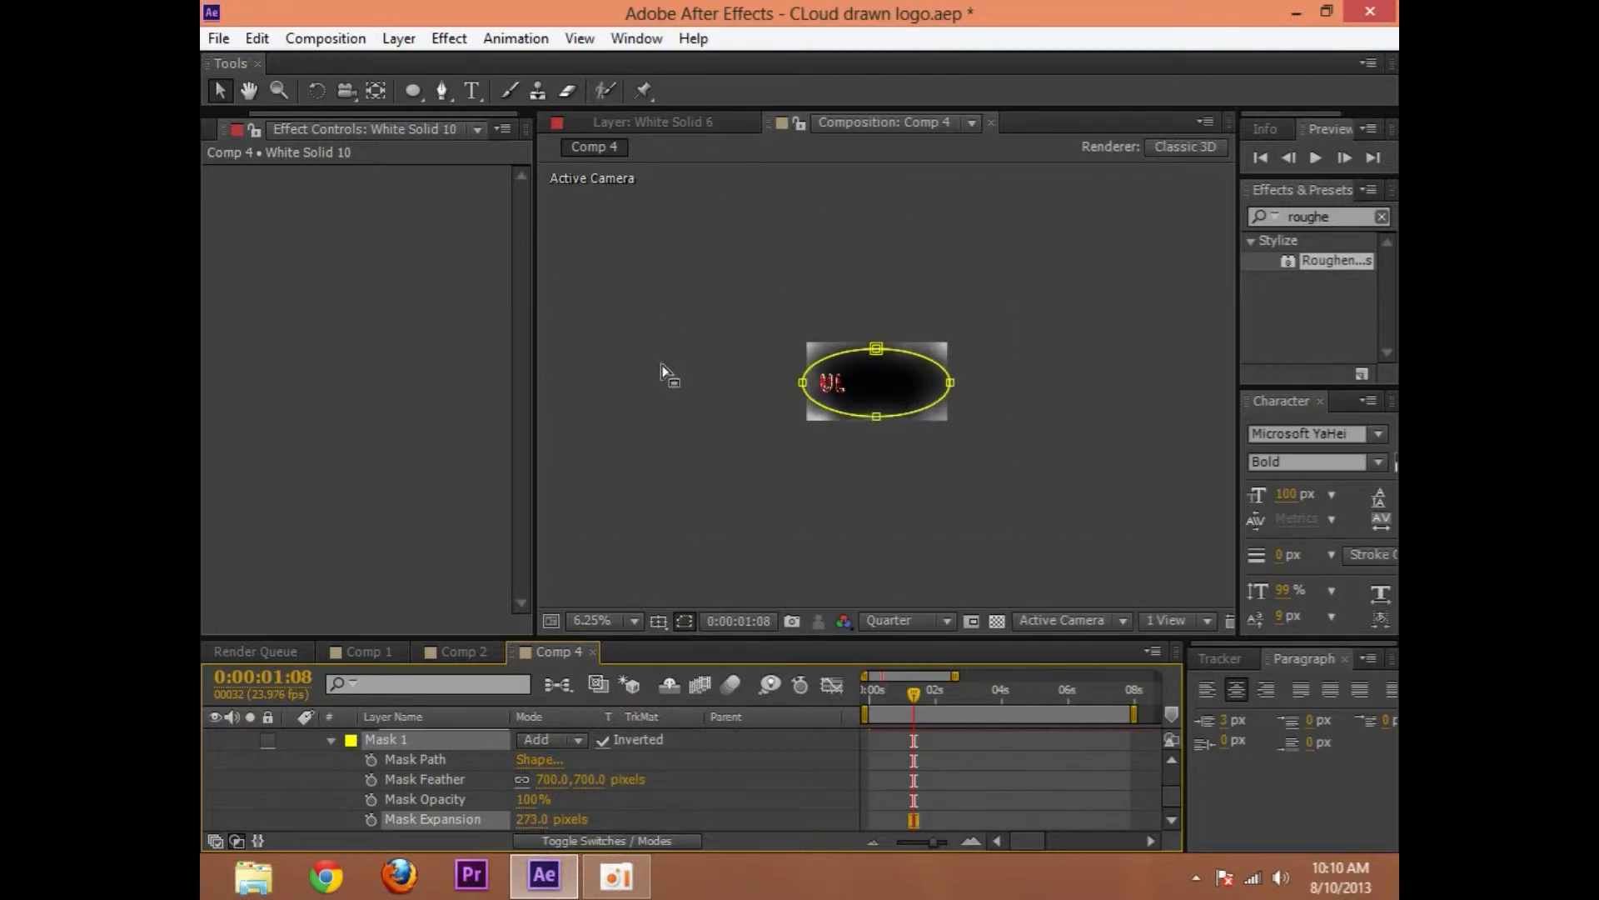
double_click(660, 473)
left_click(883, 122)
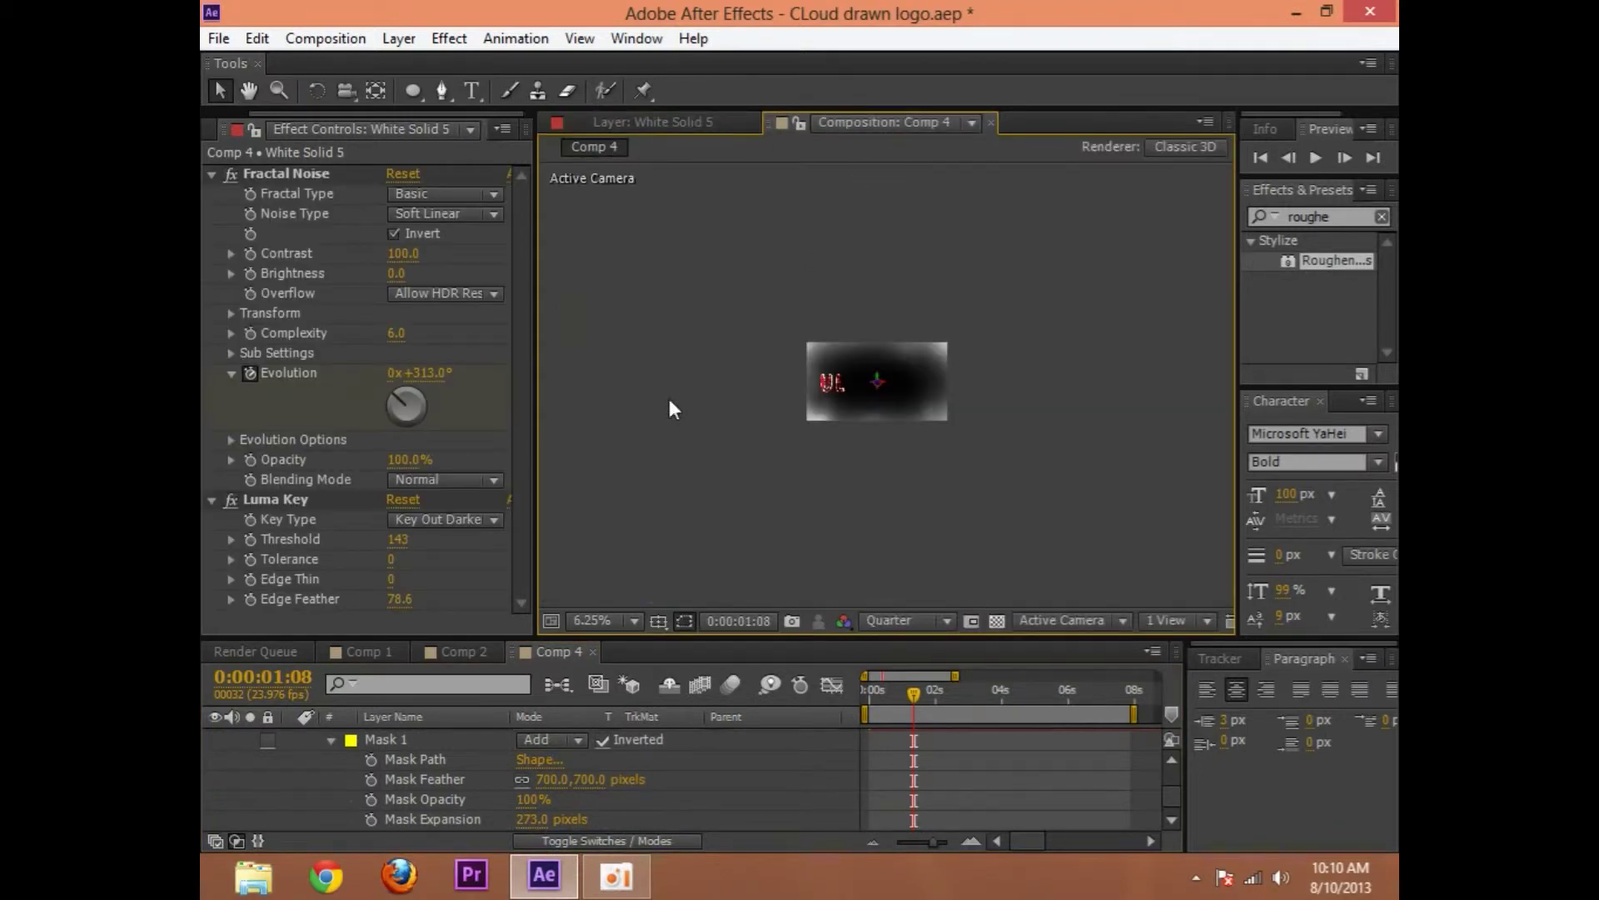
key("period")
key("period")
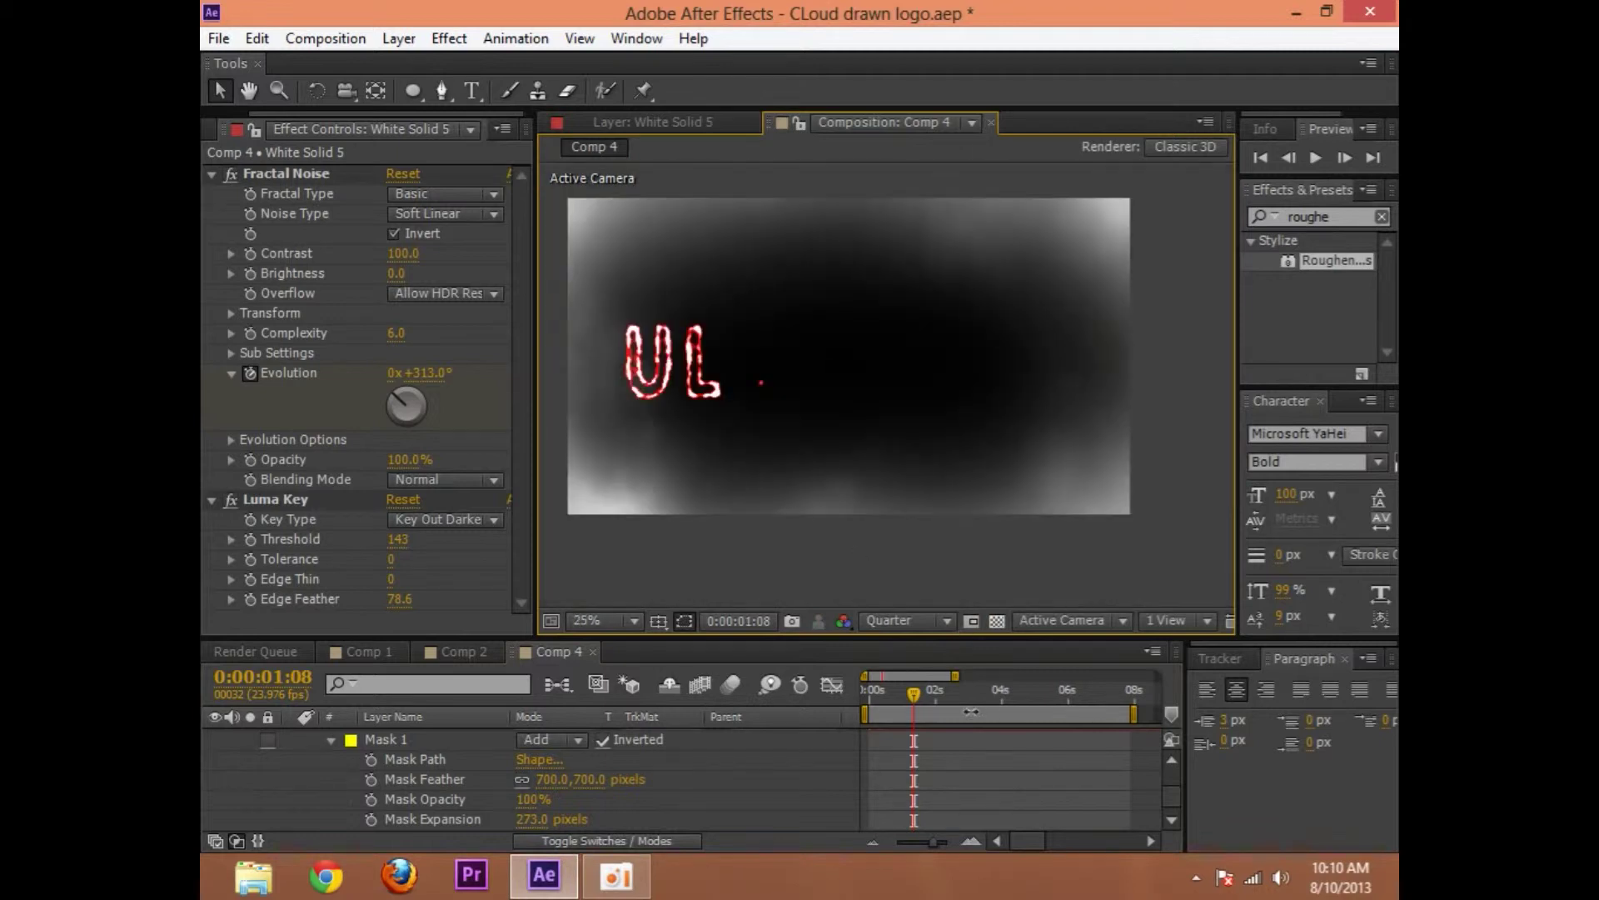
left_click(866, 689)
key("h")
key("space")
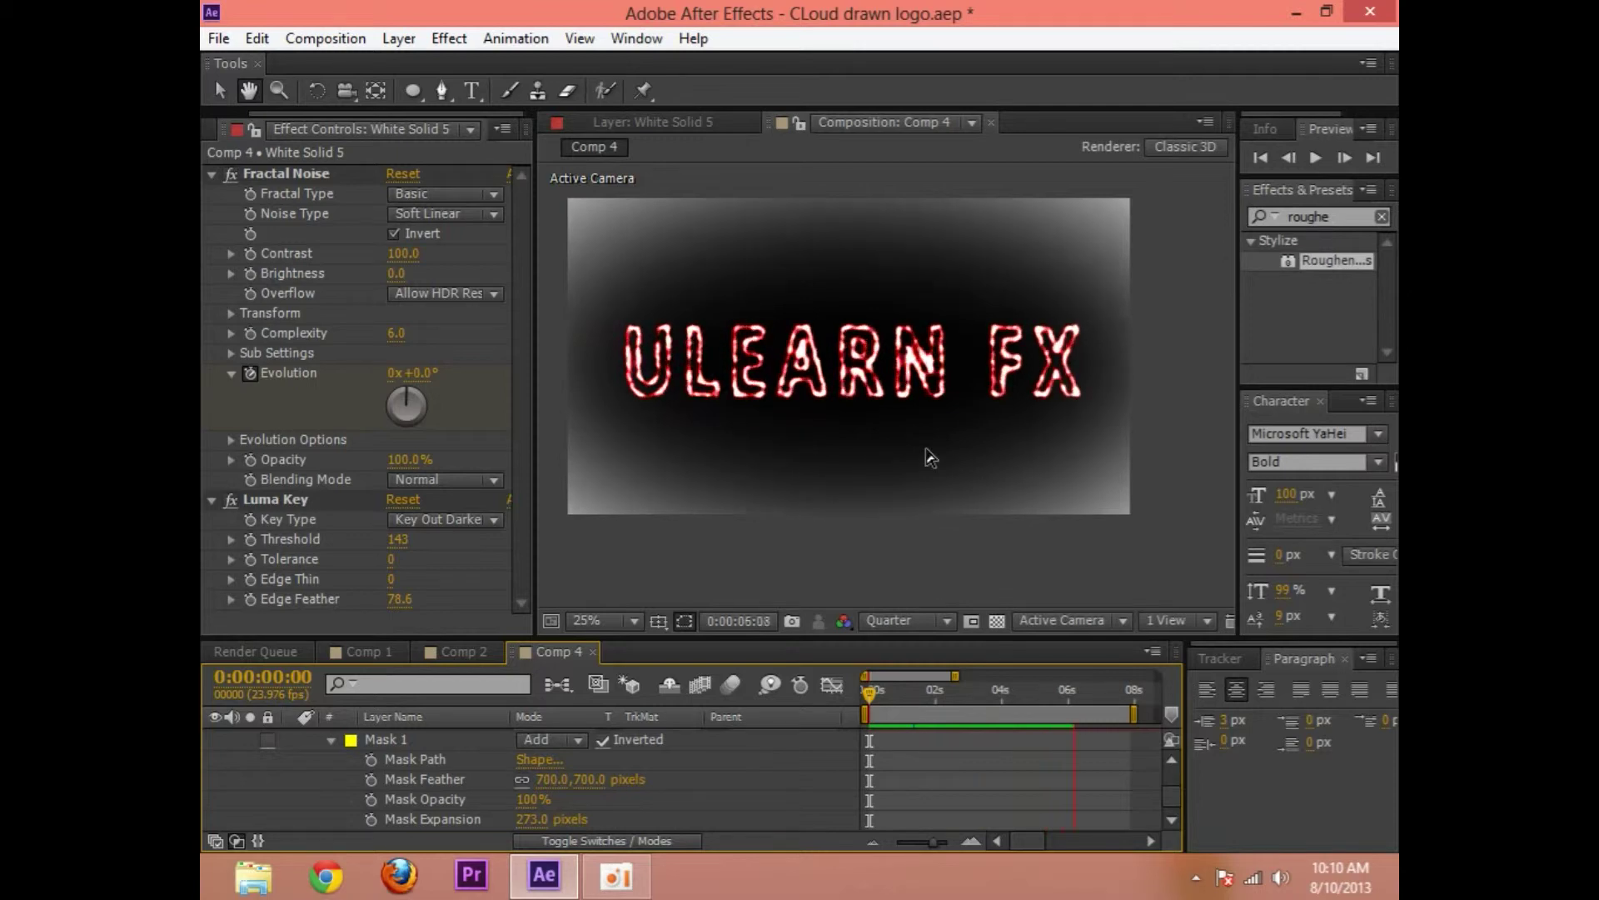
Examine the White Solid 5 and White Solid 10 layers while scrubbing Comp 4 back to 0:00:03:14
scroll(926, 449, "down", 1)
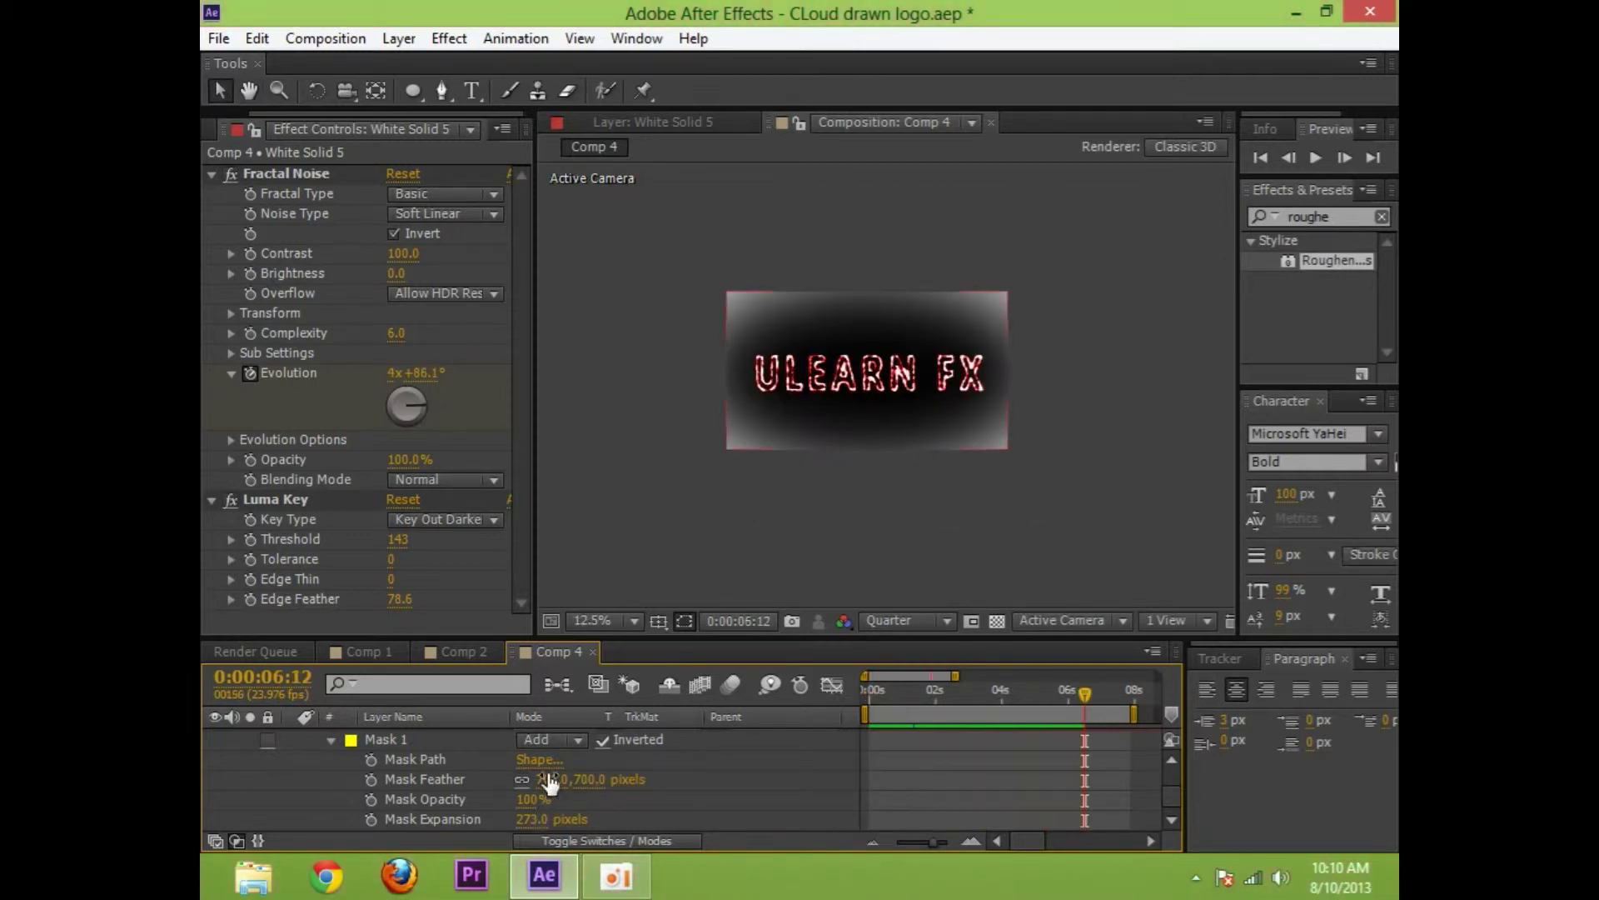
left_click(417, 737)
scroll(416, 738, "up", 2)
left_click(418, 738)
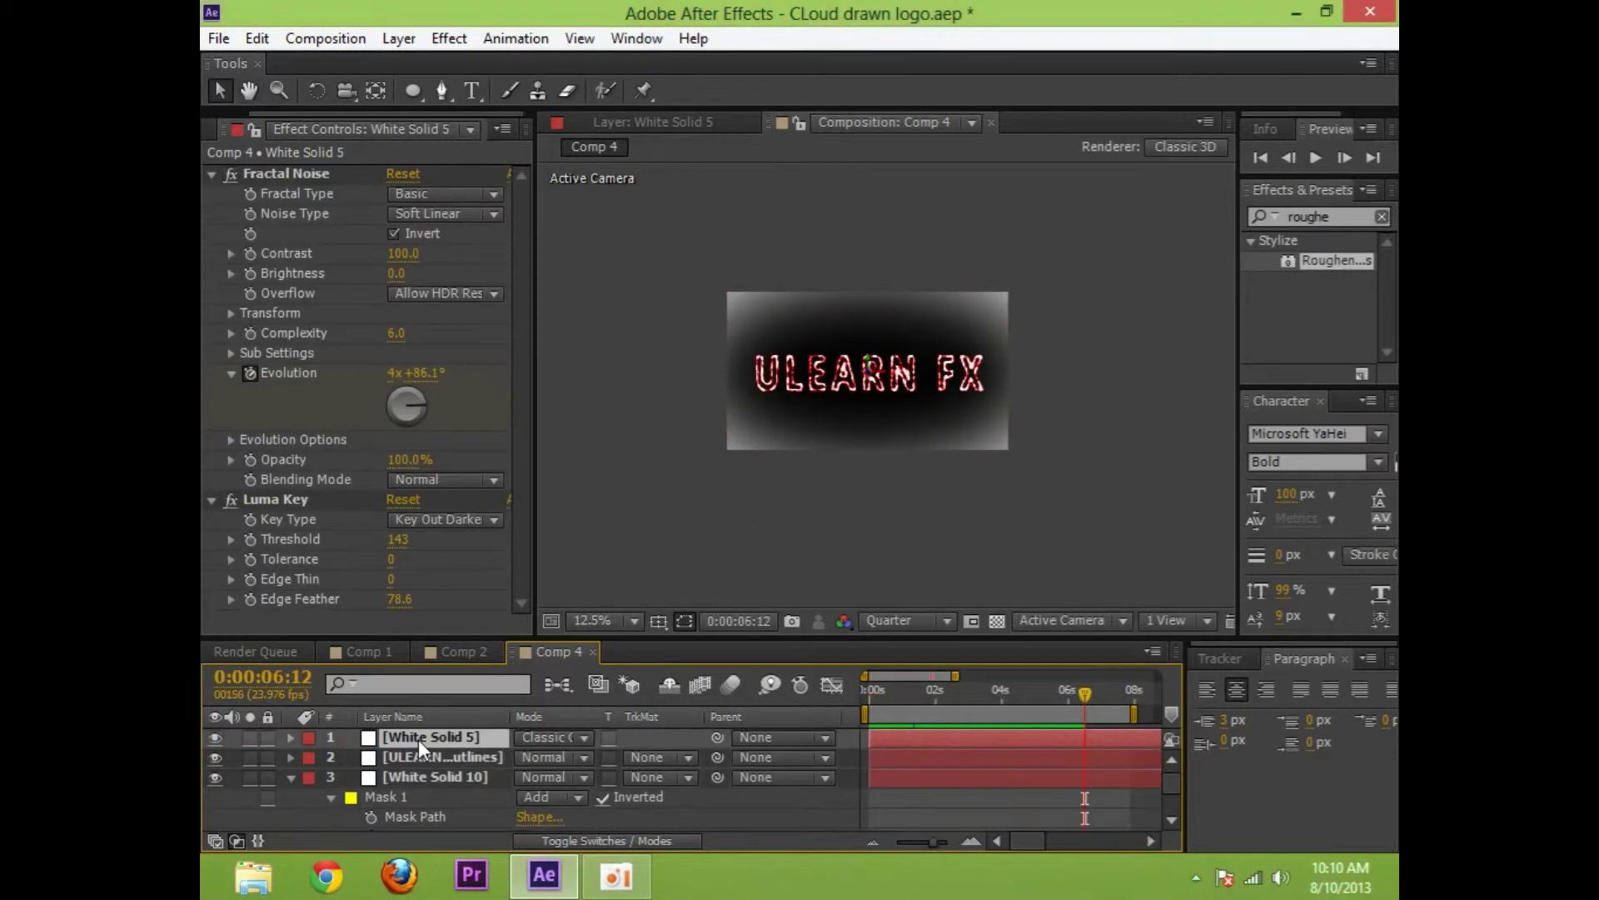
left_click(398, 777)
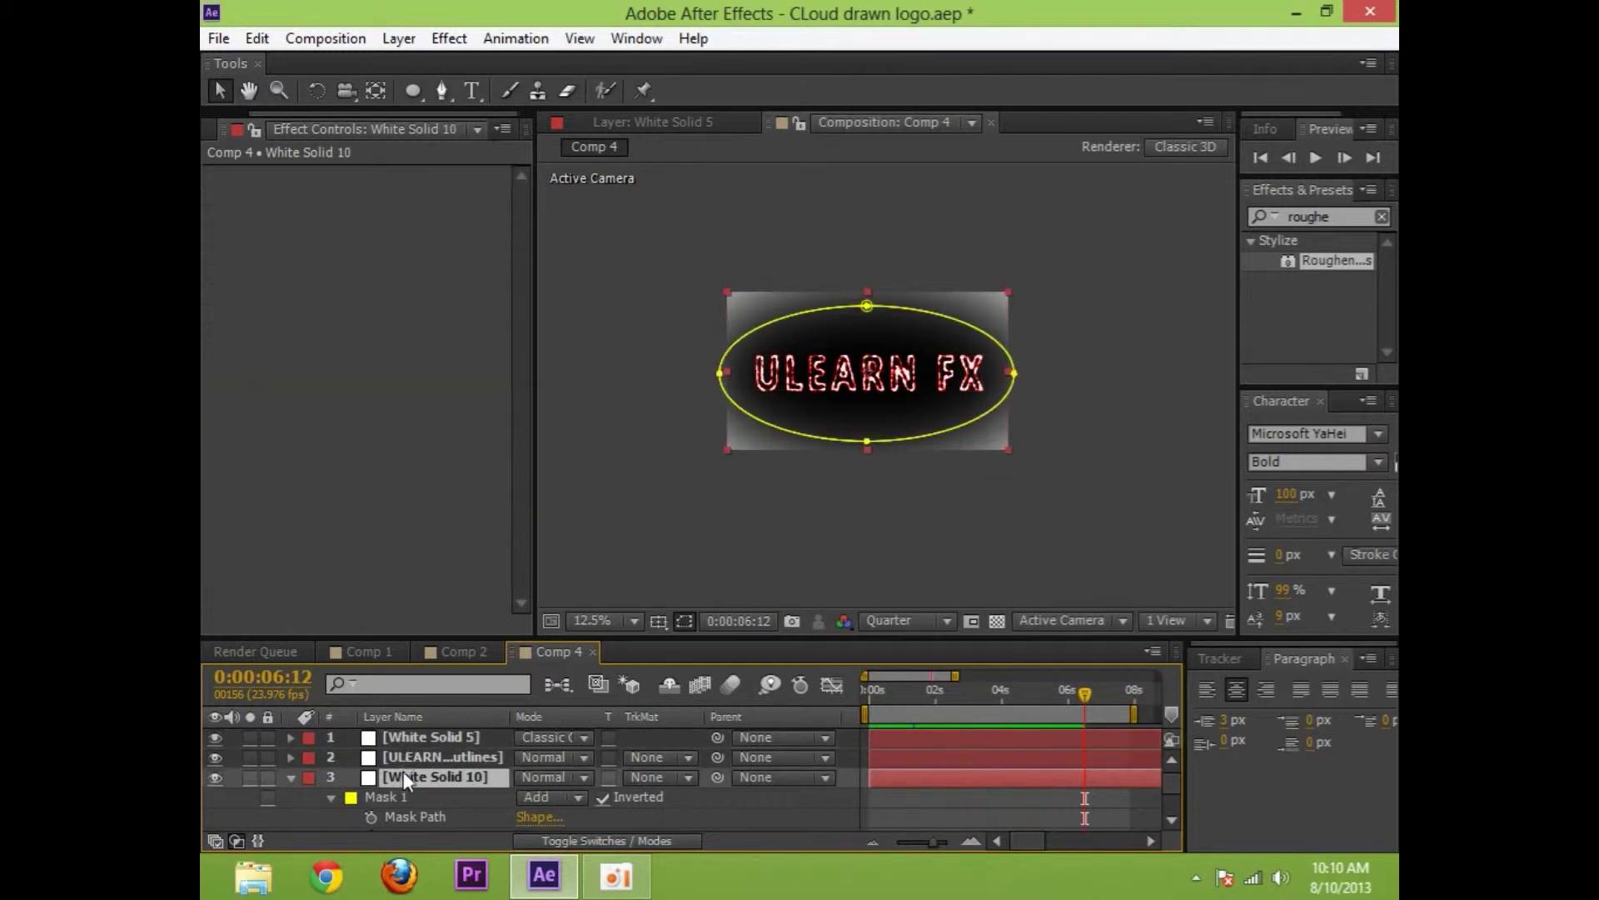
left_click(413, 738)
mouse_move(1082, 693)
left_mouse_down()
mouse_move(917, 698)
mouse_move(1031, 703)
mouse_move(987, 702)
left_mouse_up()
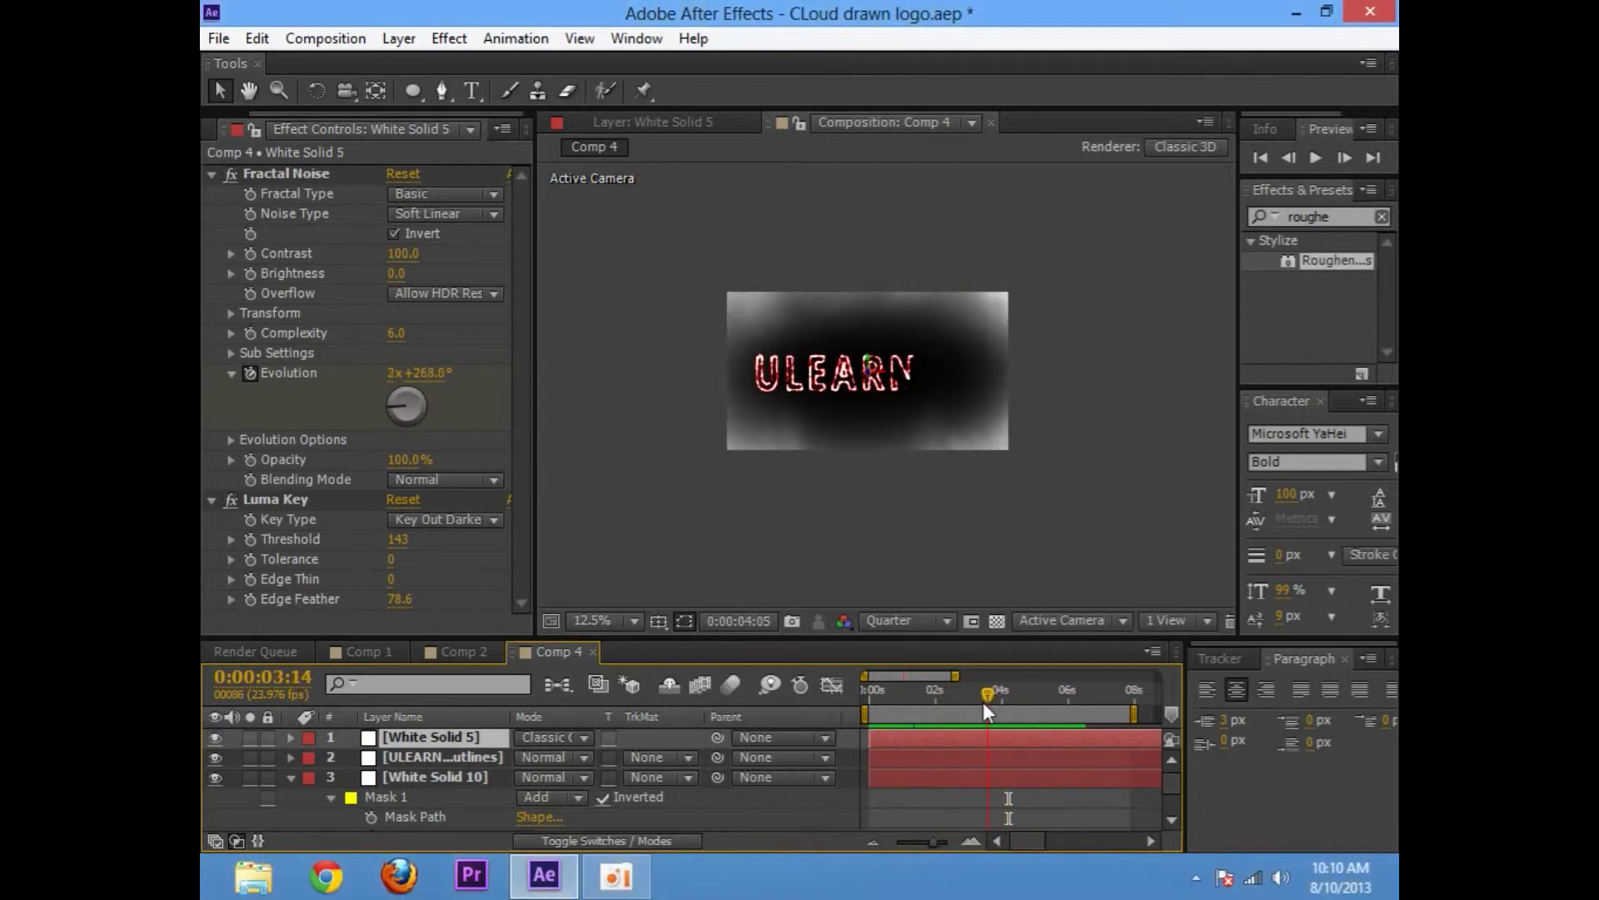
left_click(401, 791)
left_click(433, 737)
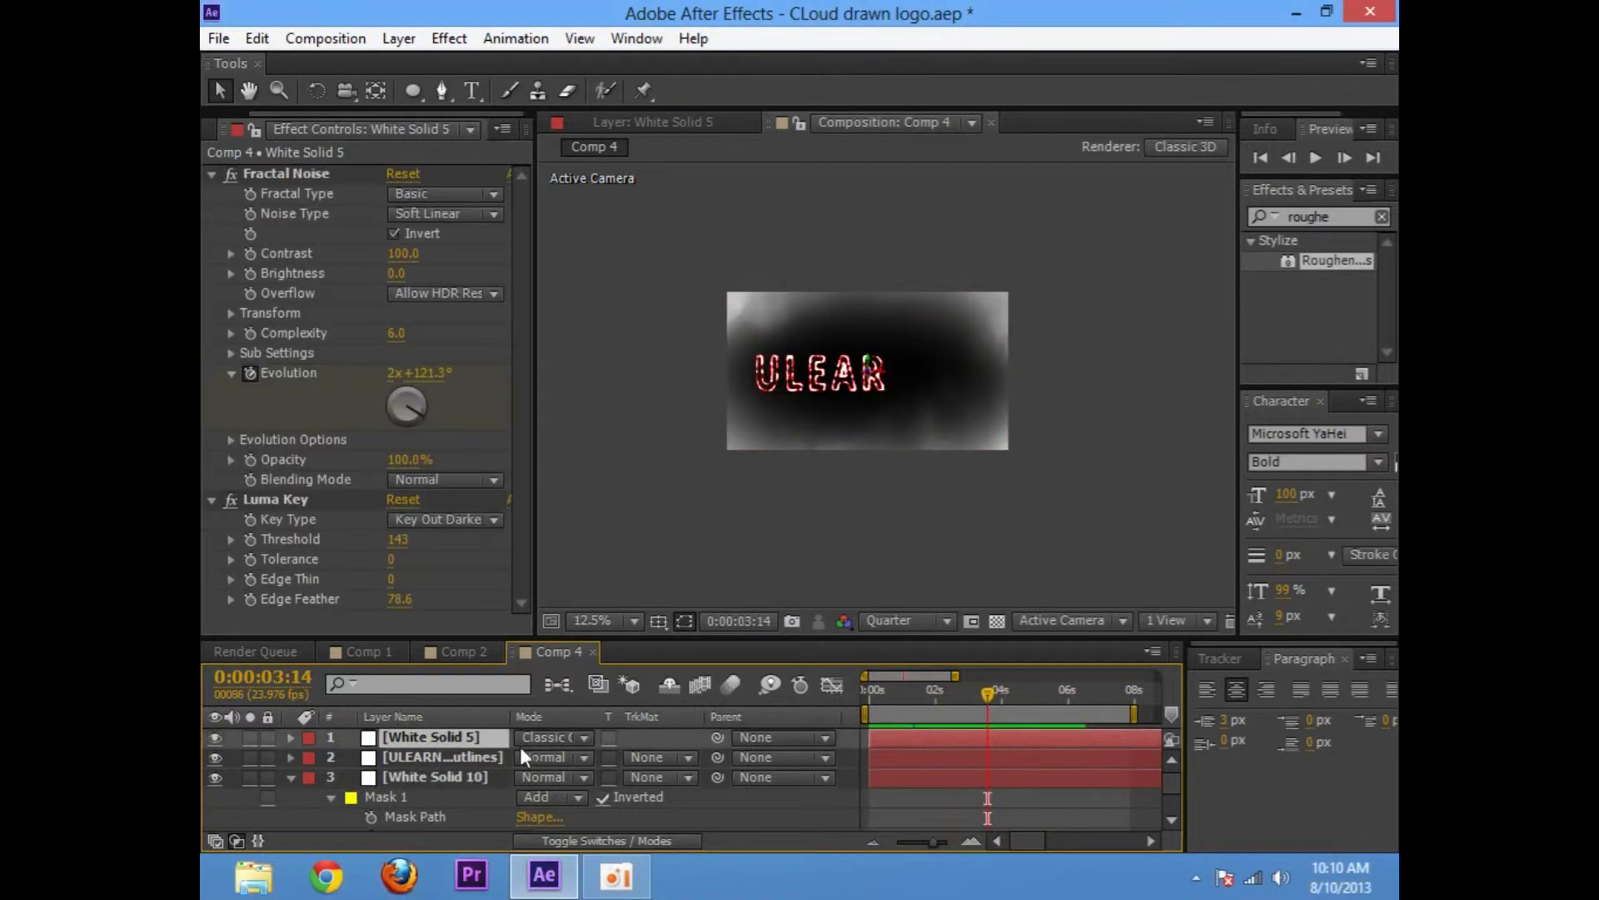
Show White Solid 5's opacity keyframes and move the current time to the first one at 0:00:03:08
left_click(290, 738)
scroll(928, 765, "down", 1)
scroll(1002, 733, "up", 1)
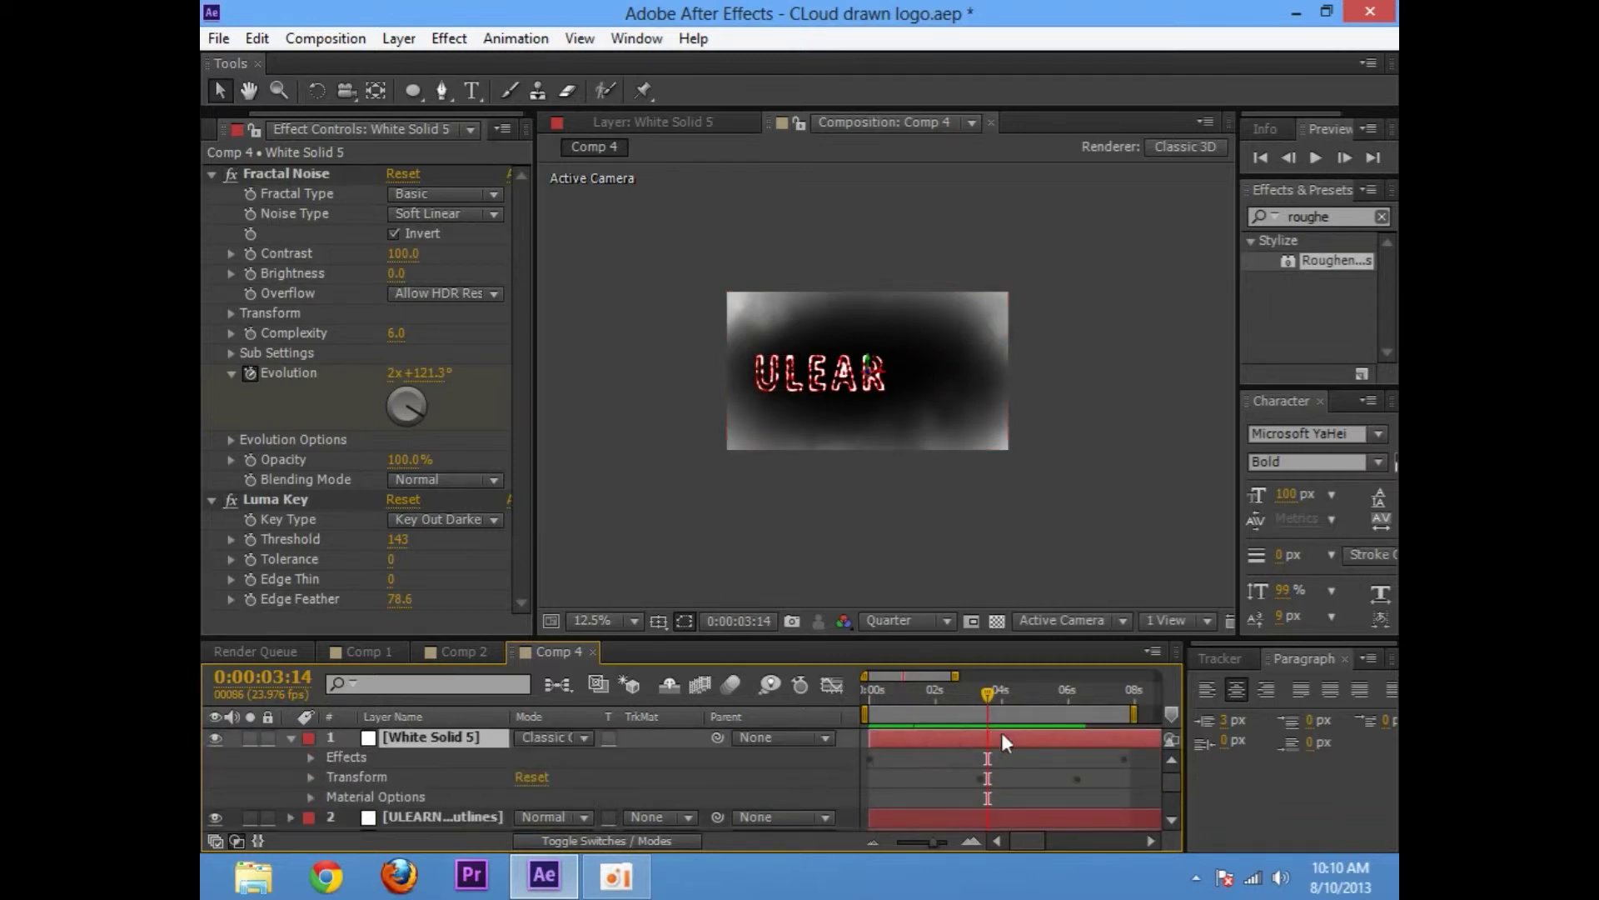
mouse_move(992, 694)
left_mouse_down()
mouse_move(1036, 712)
mouse_move(980, 713)
left_mouse_up()
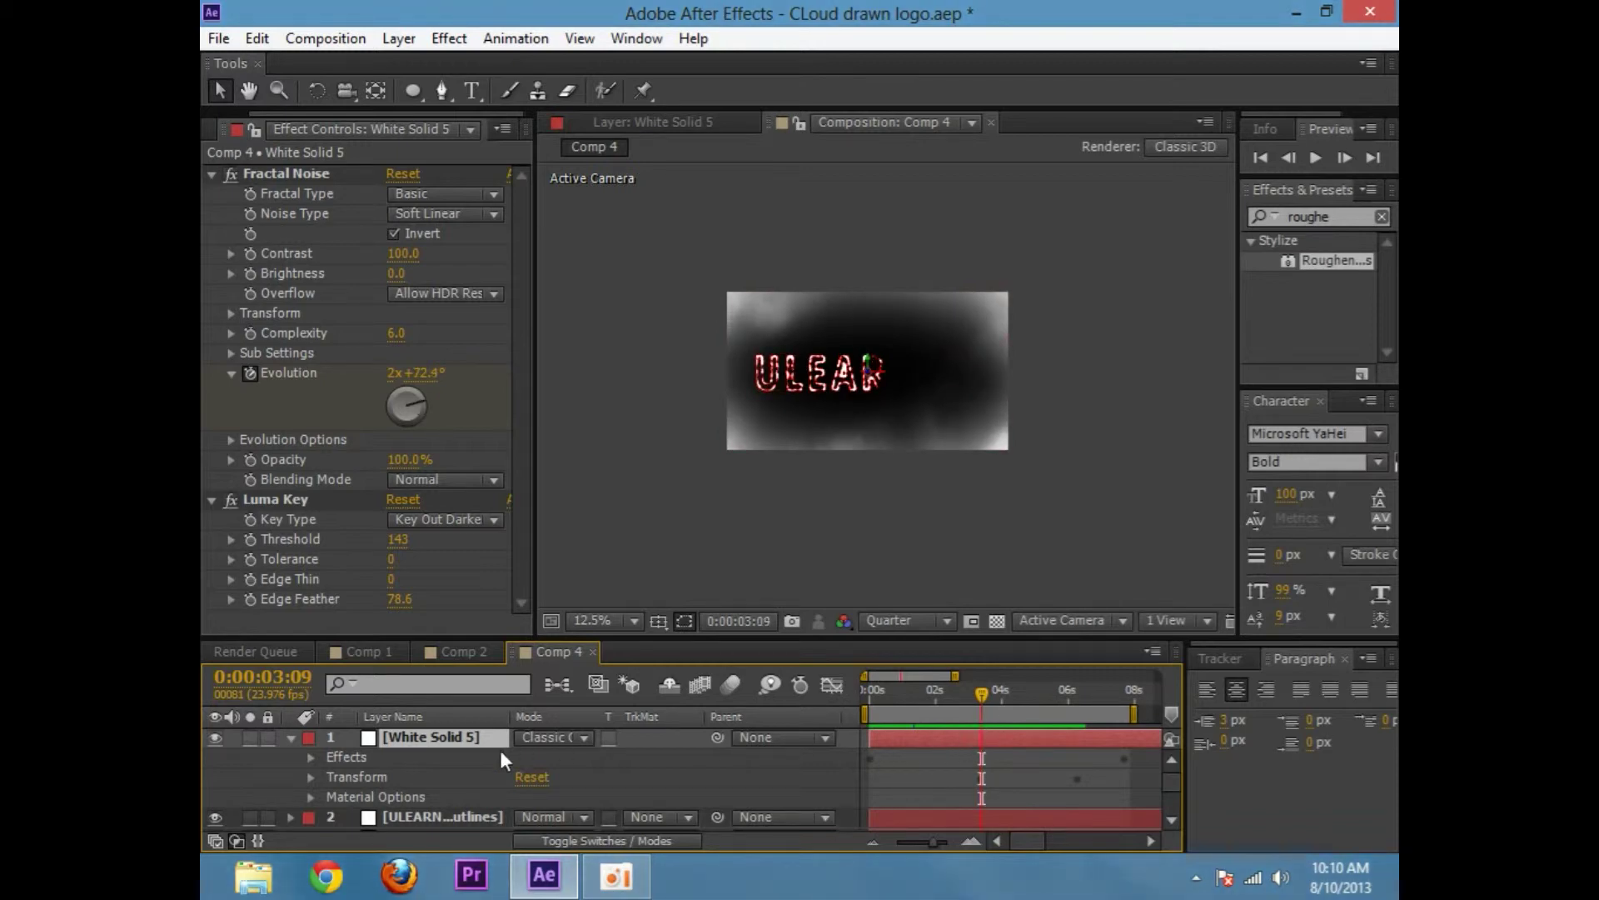
key("t")
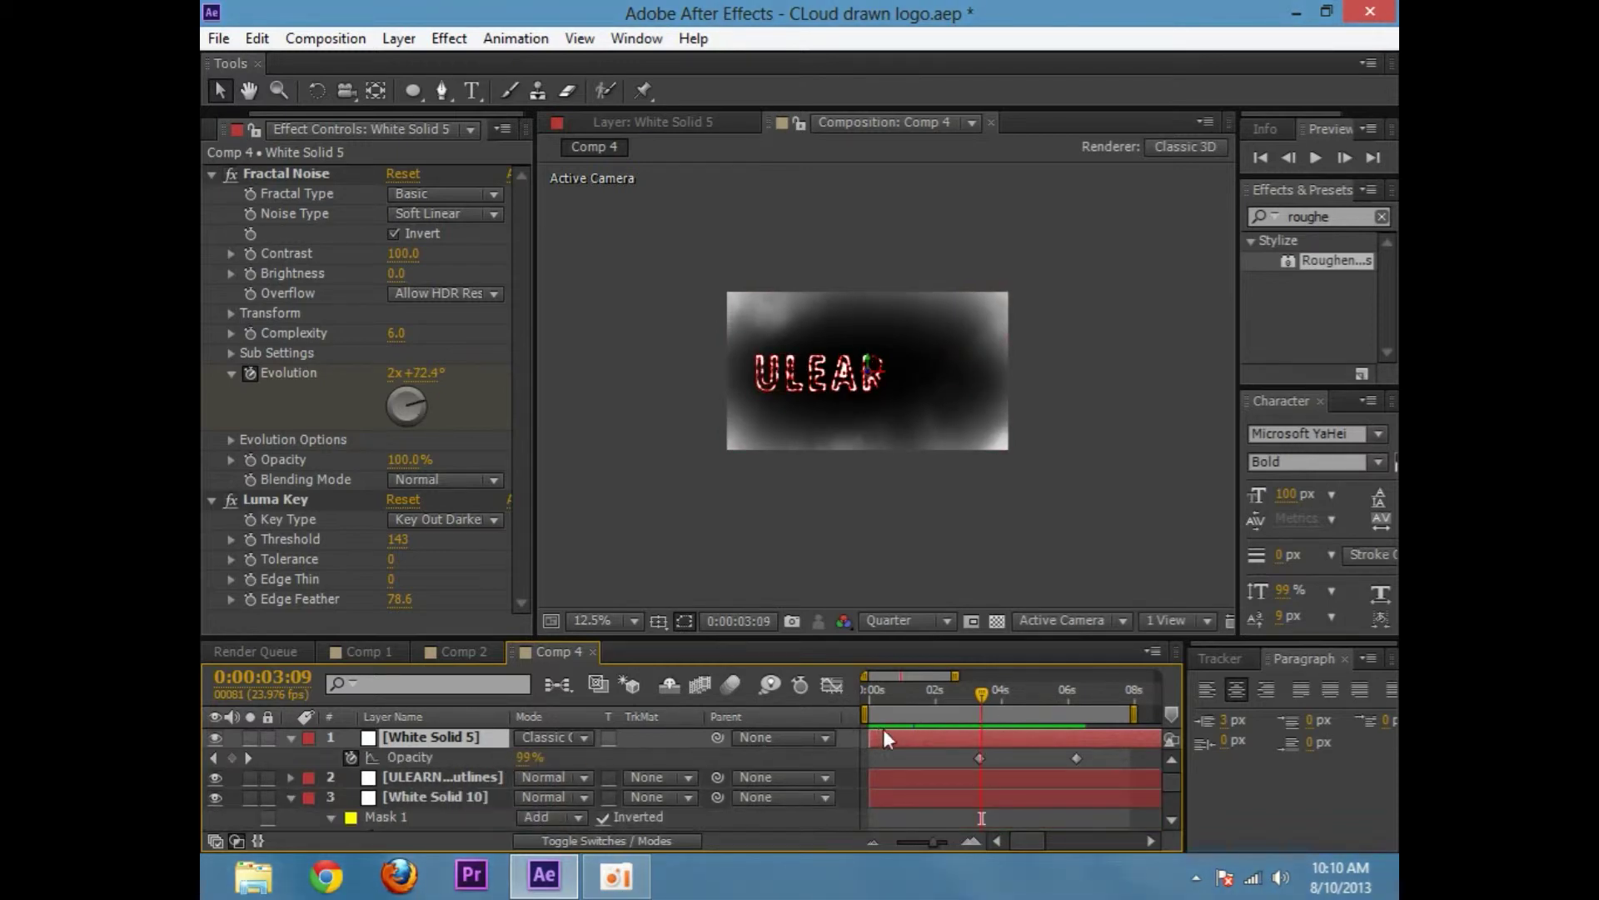
left_click(979, 693)
Add a 100% opacity keyframe to White Solid 10 at 0:00:03:08
scroll(548, 748, "down", 2)
scroll(438, 735, "up", 1)
left_click(430, 785)
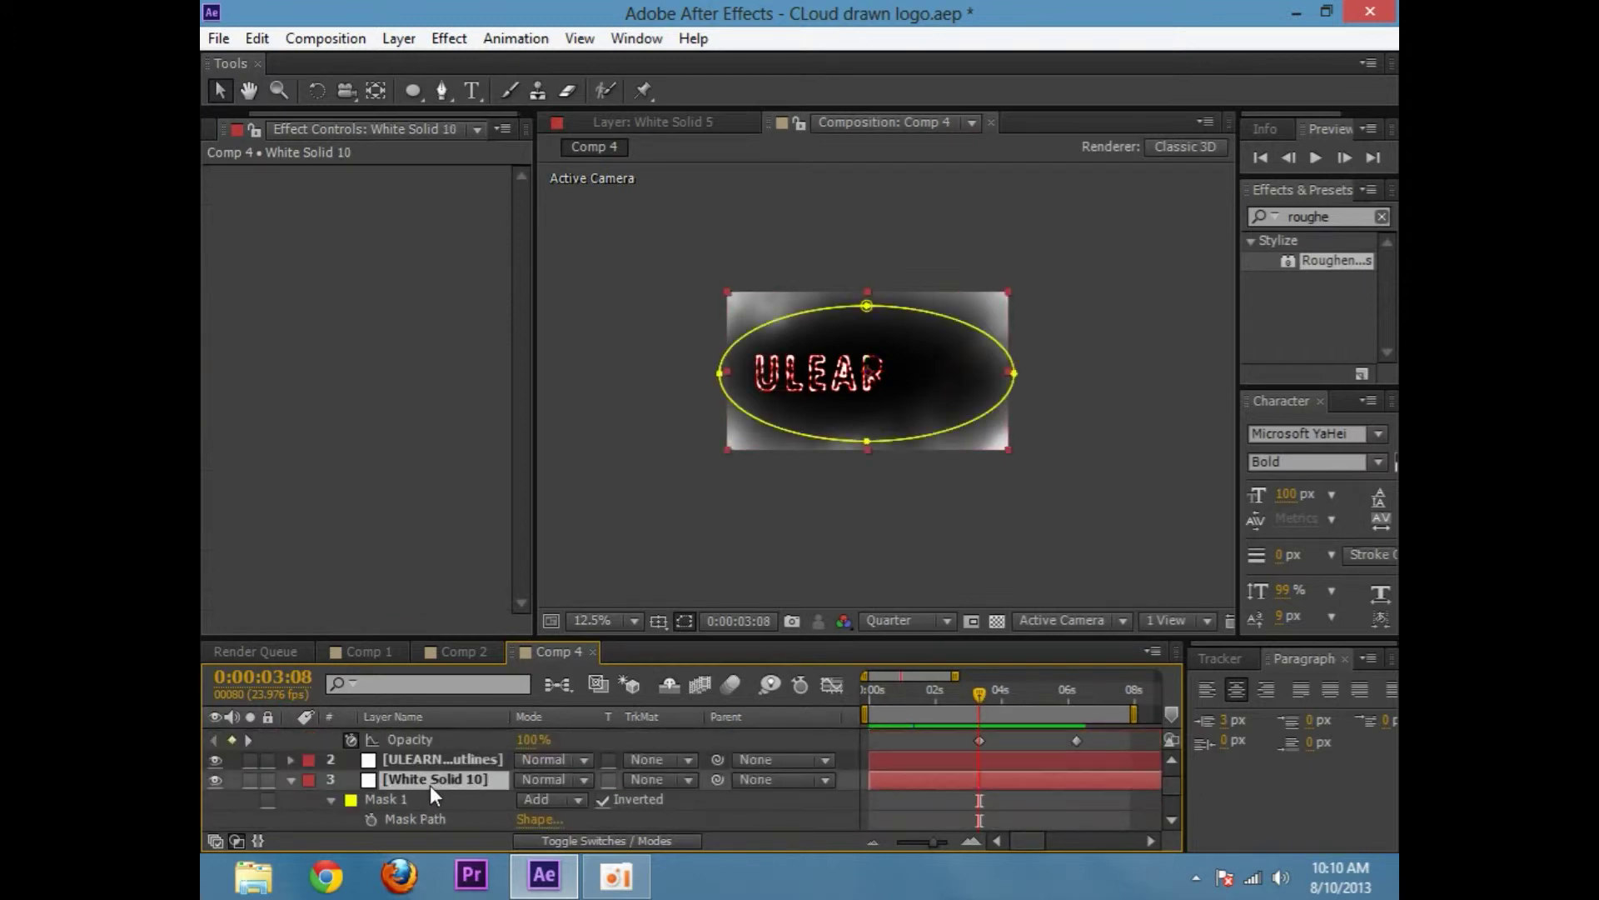
key("t")
left_click(349, 820)
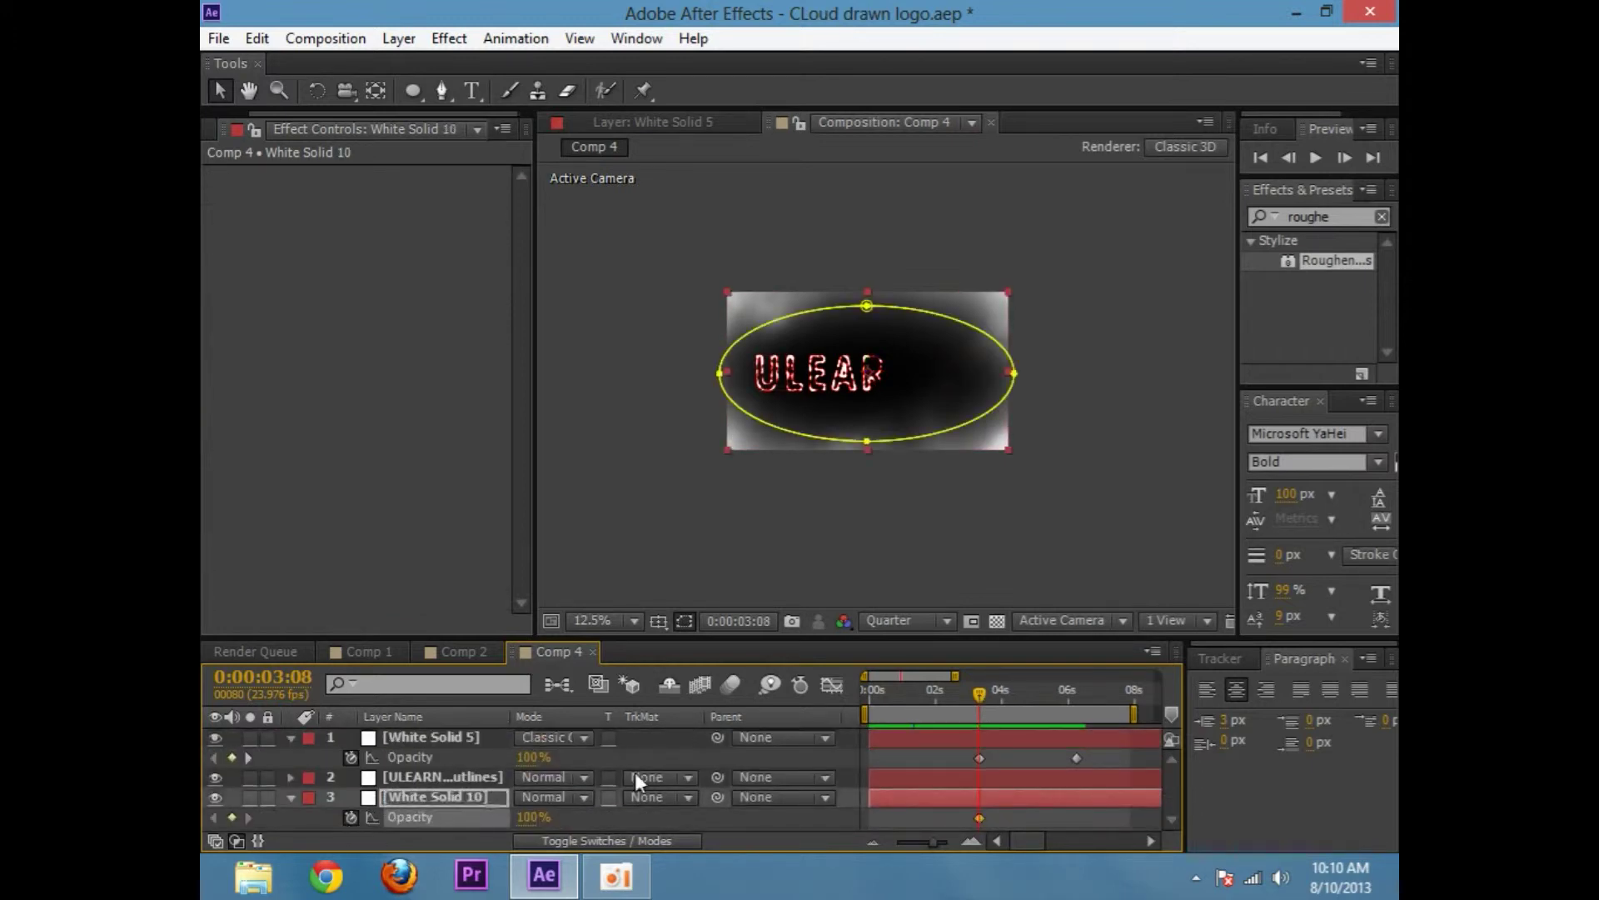
Set the opacity of White Solid 5 and White Solid 10 to 0% at White Solid 5's second keyframe, 0:00:06:06
left_click(1100, 691)
left_click_drag(1100, 739, 1076, 741)
left_click(529, 757)
type("0")
key("Return")
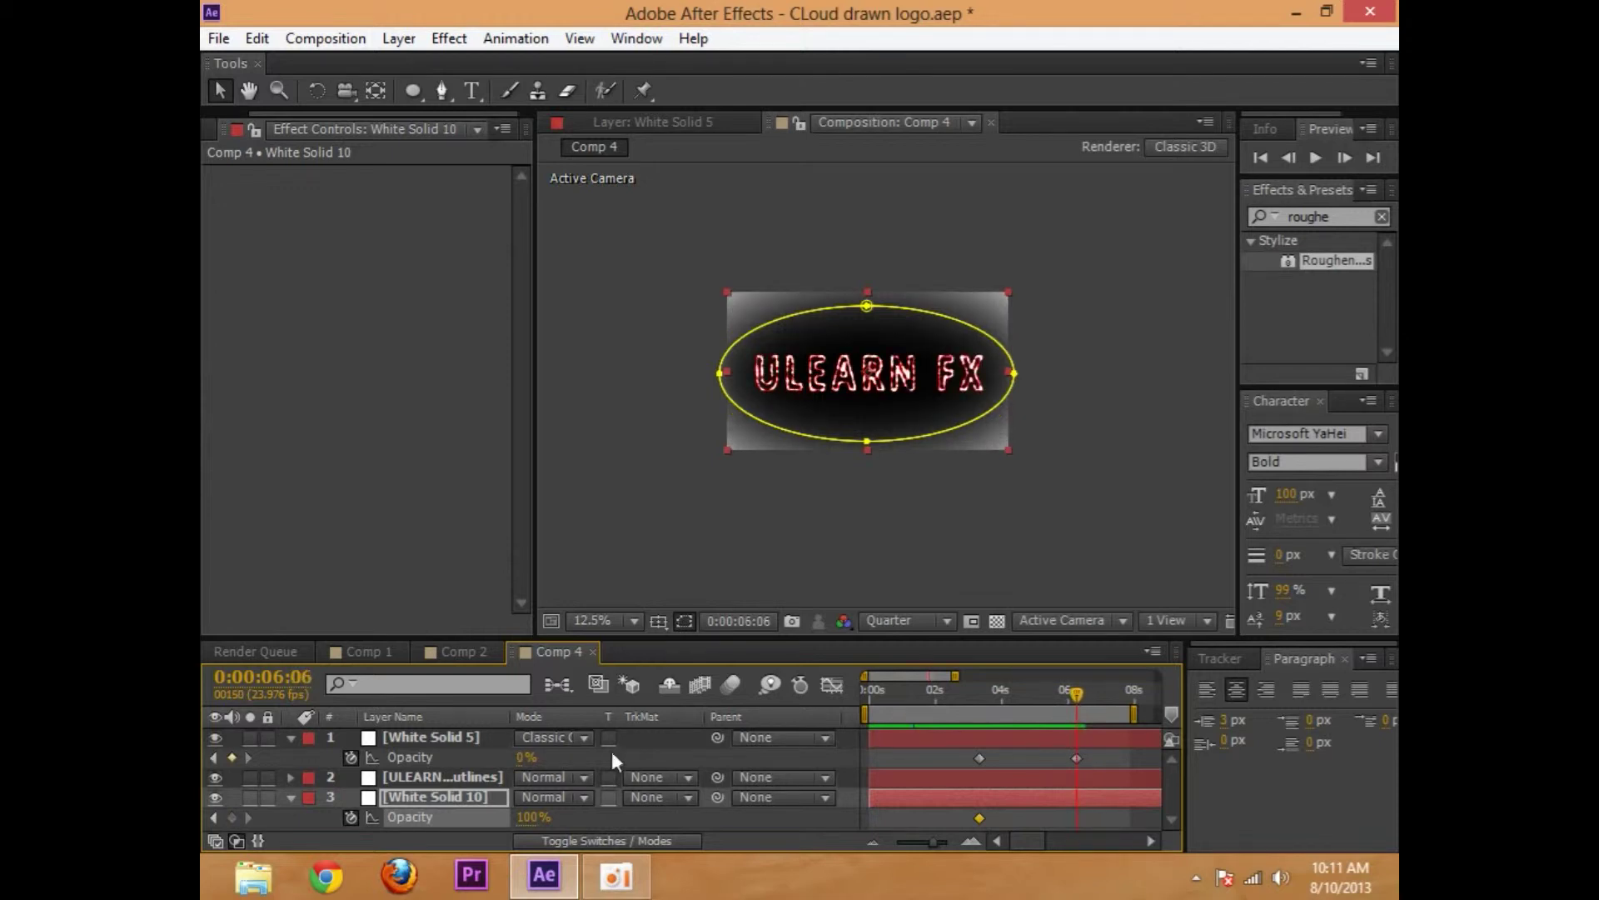
left_click(529, 805)
type("0")
key("Return")
Preview Comp 4 from the start and replay the section where the clouds and vignette fade out
key("Home")
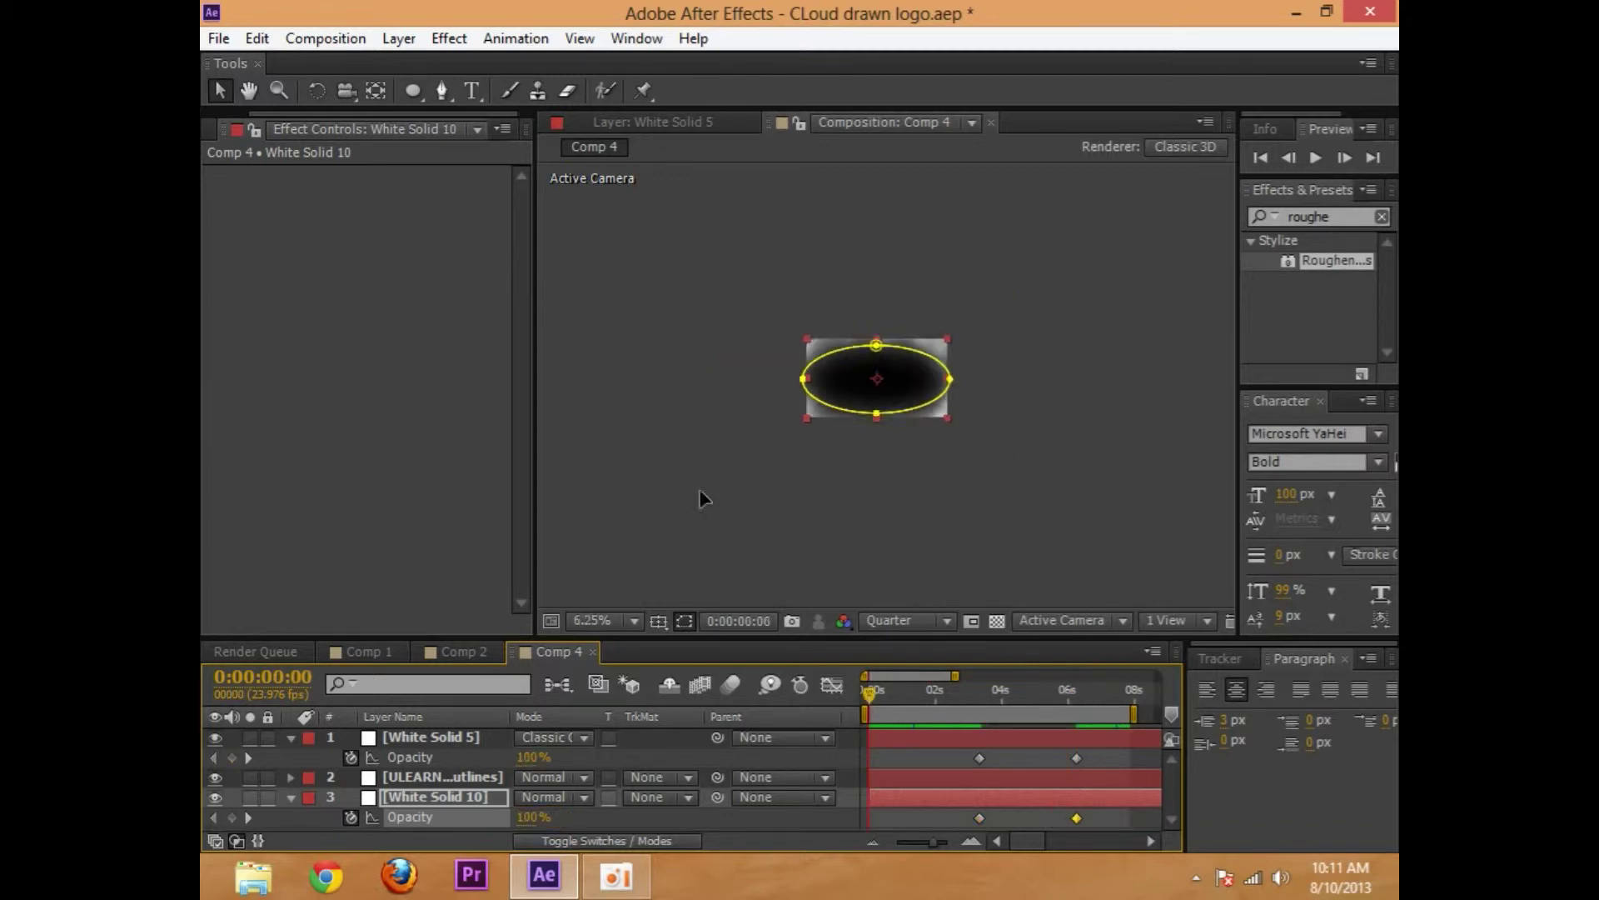
left_click(701, 493)
key("space")
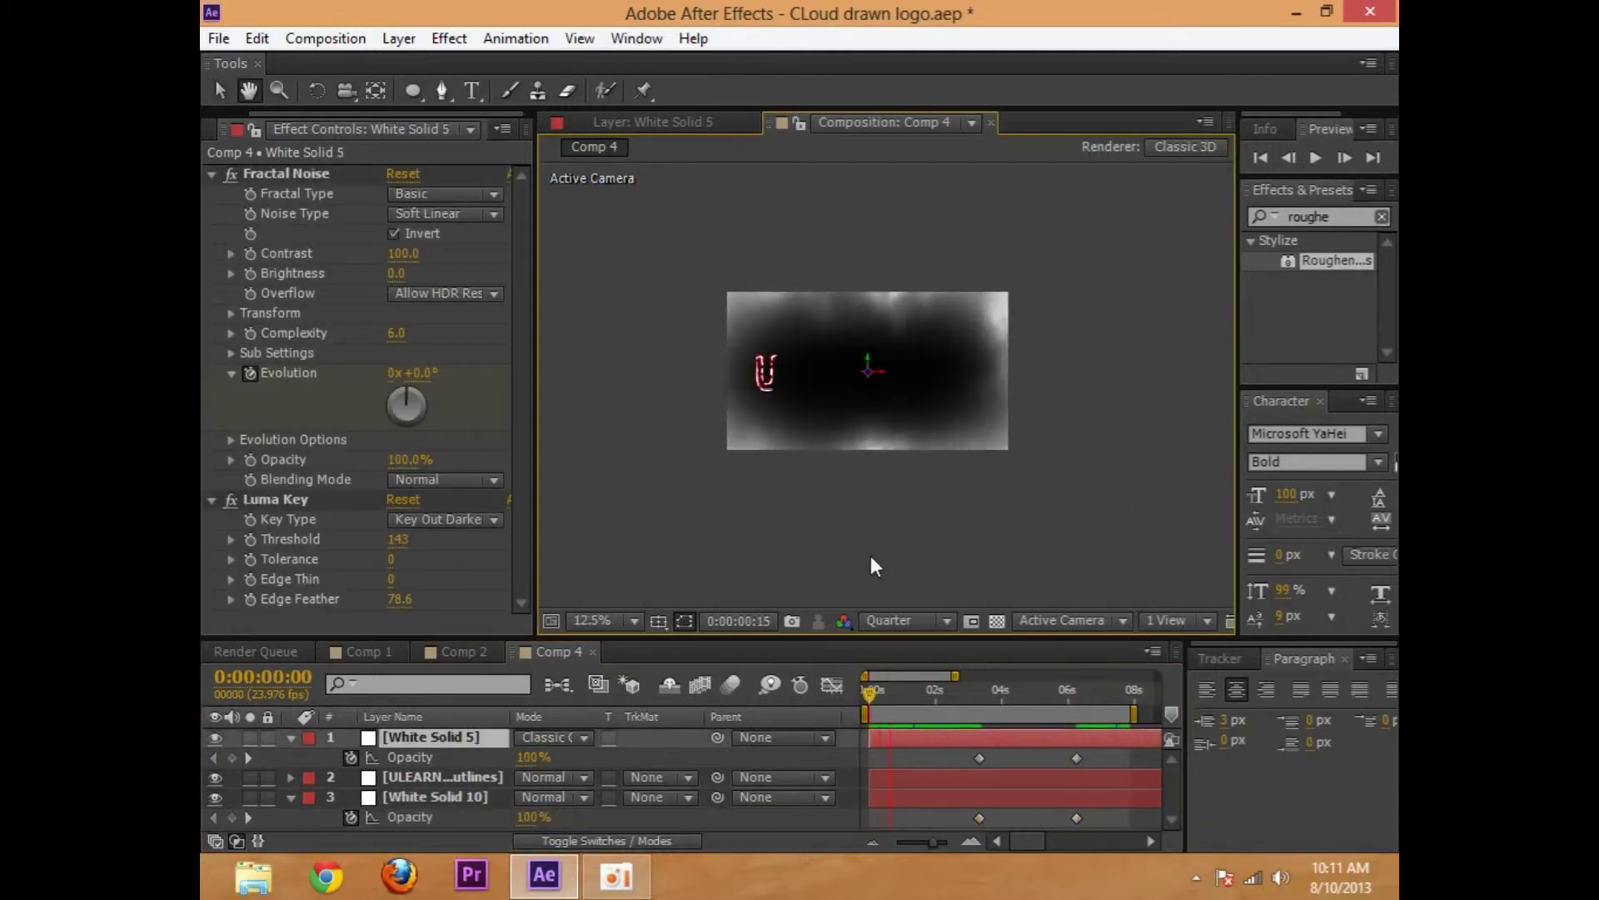
key("period")
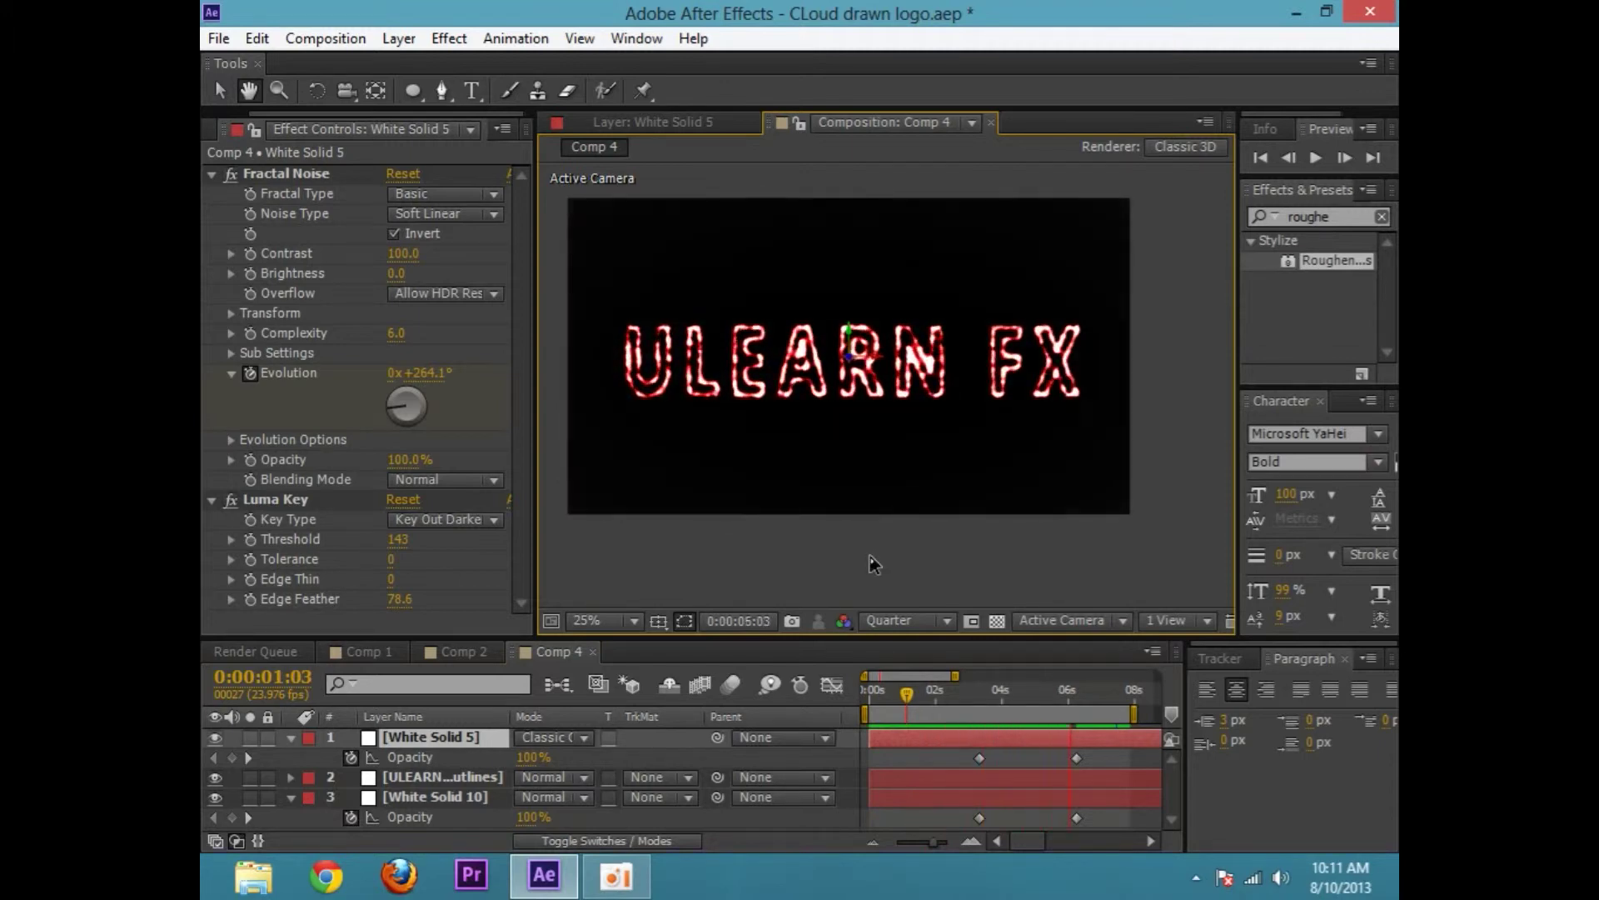
left_click_drag(1079, 693, 949, 690)
key("space")
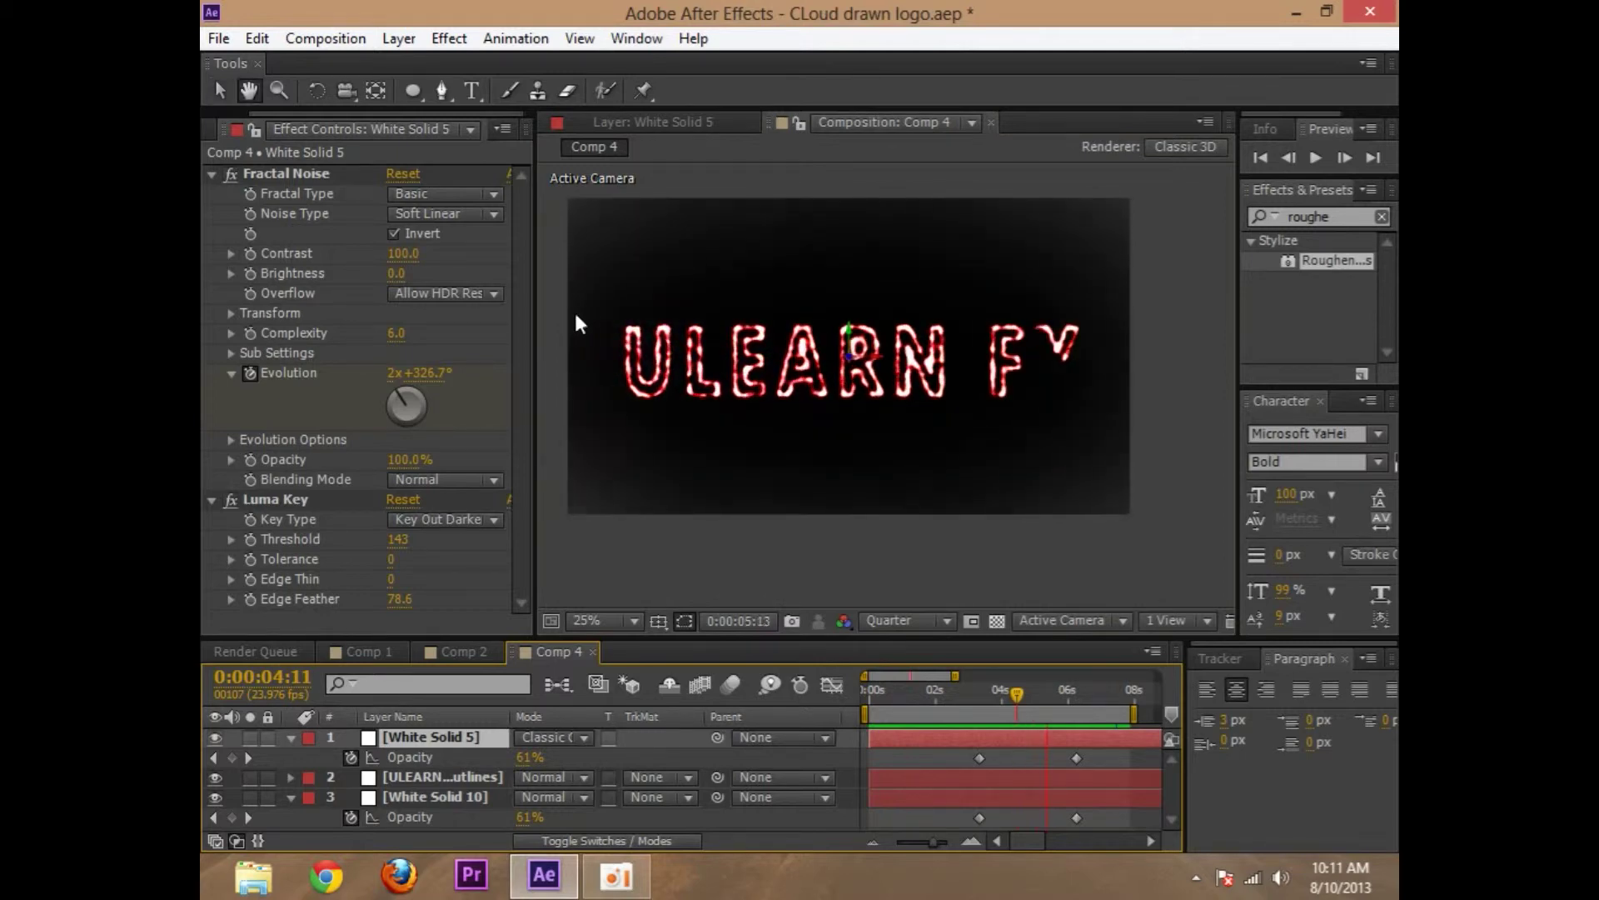
key("space")
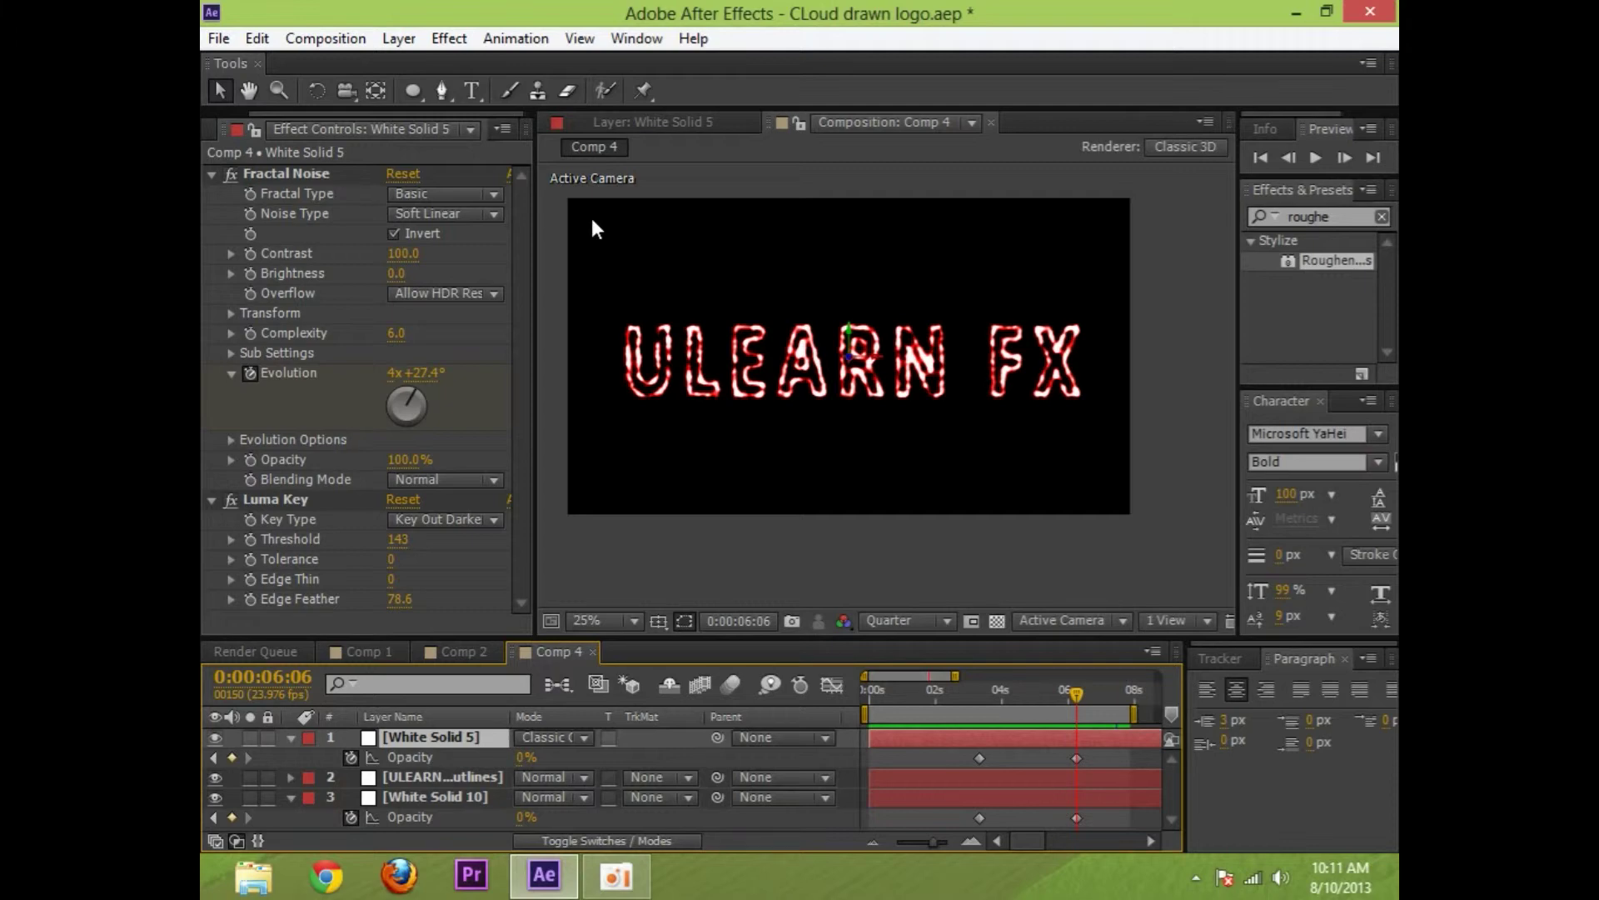
Scrub through the cloud and logo animation in Comp 4 and return to the first frame
left_click_drag(898, 695, 853, 693)
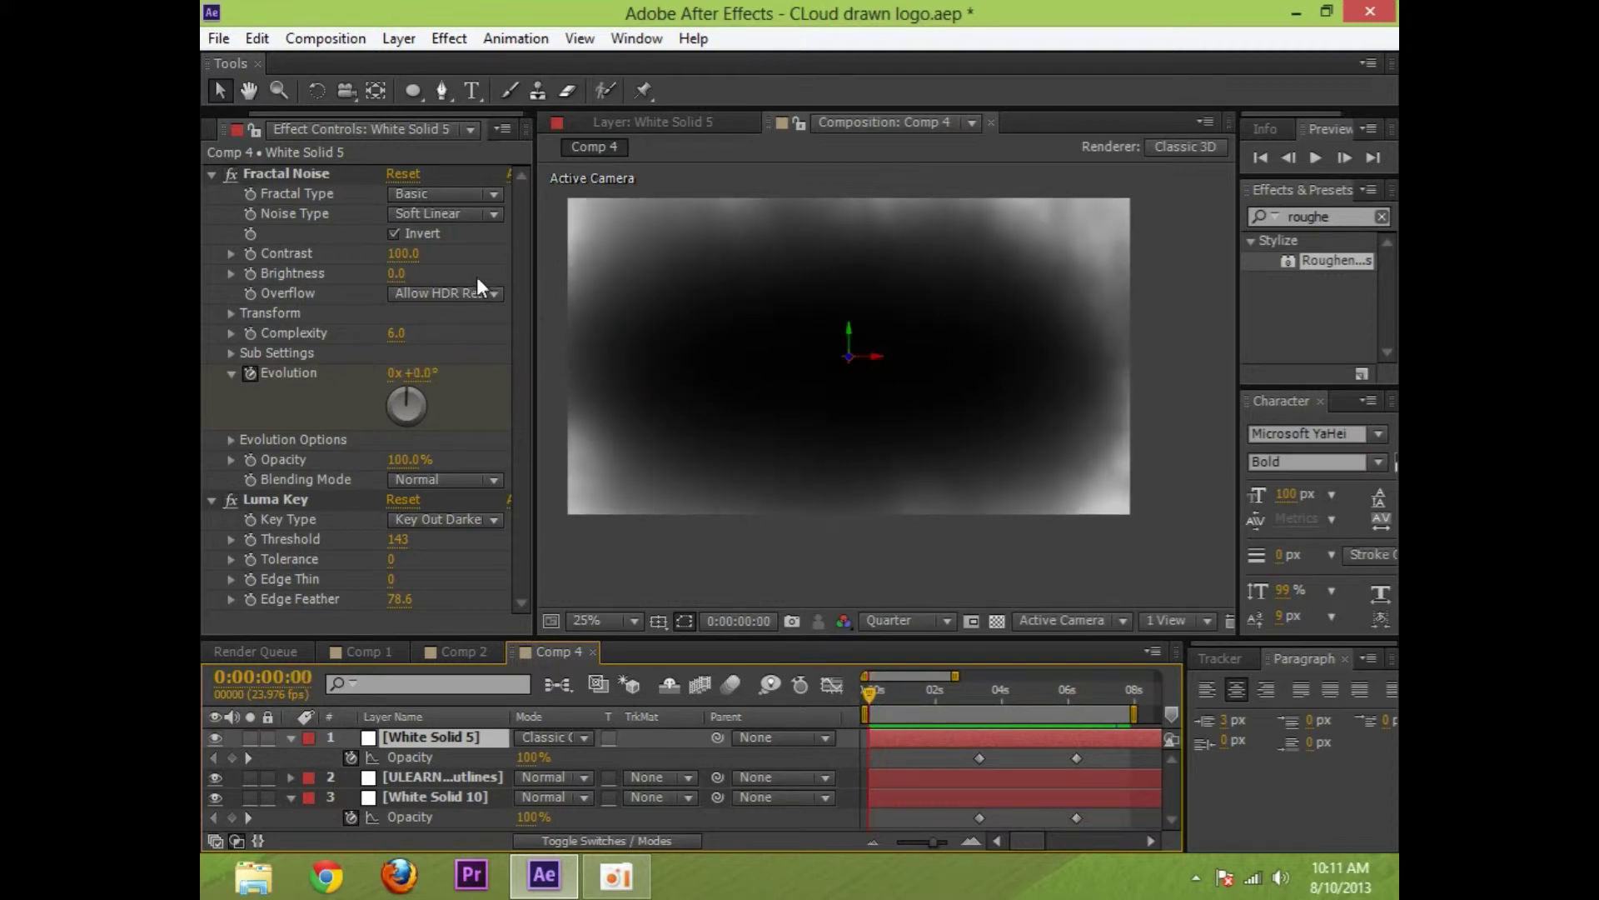
key("comma")
key("comma")
key("comma")
key("comma")
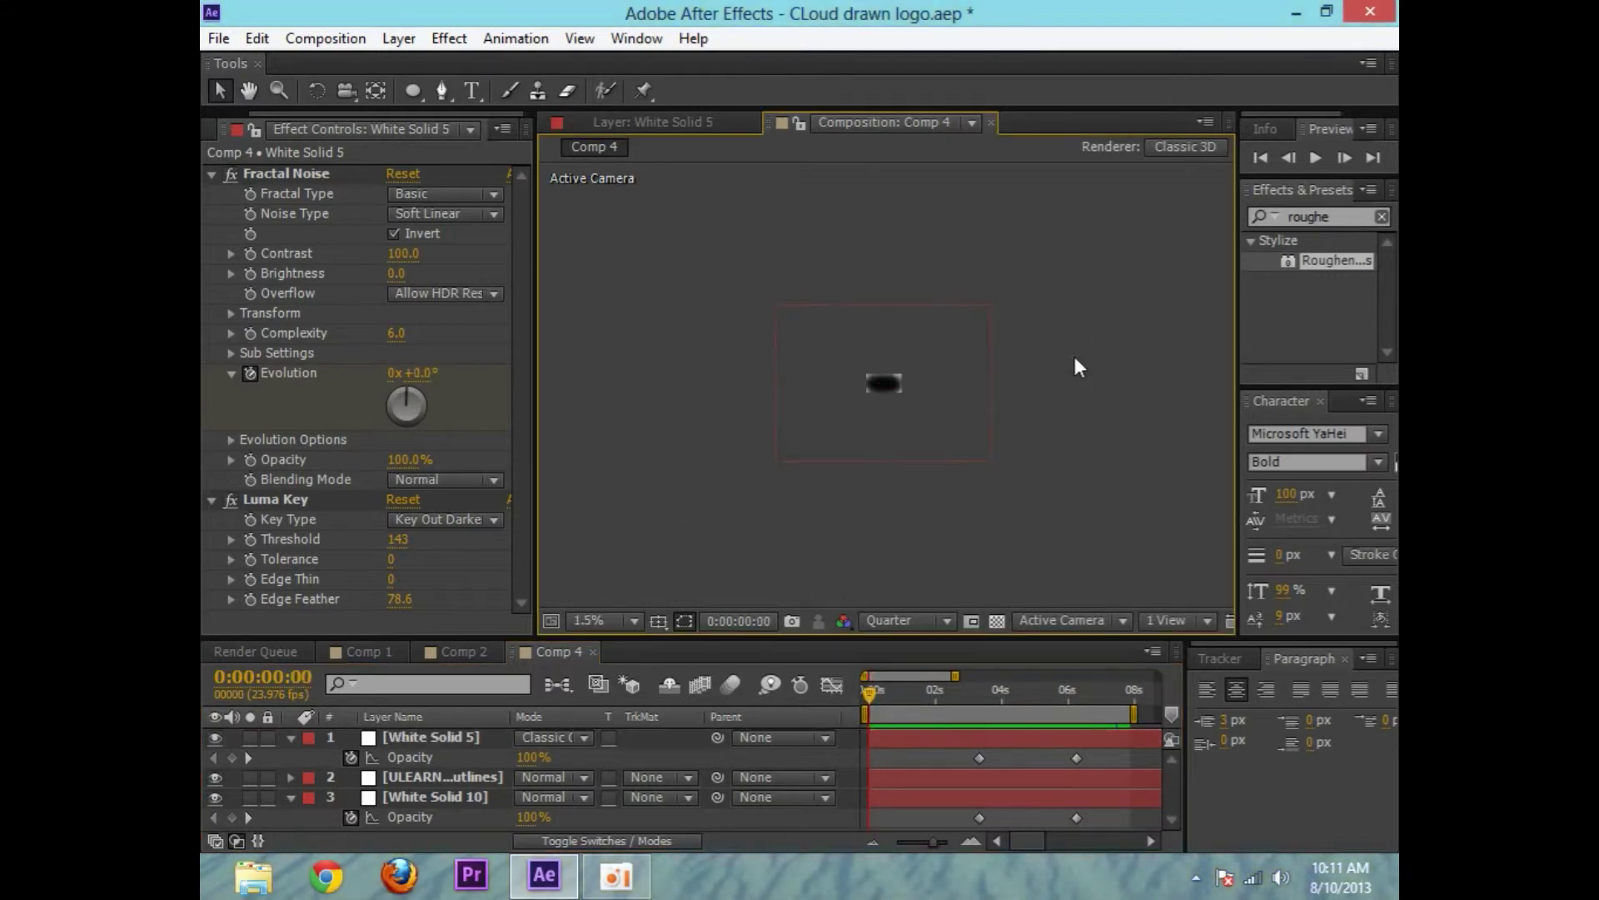
key("period")
key("period")
key("period")
key("period")
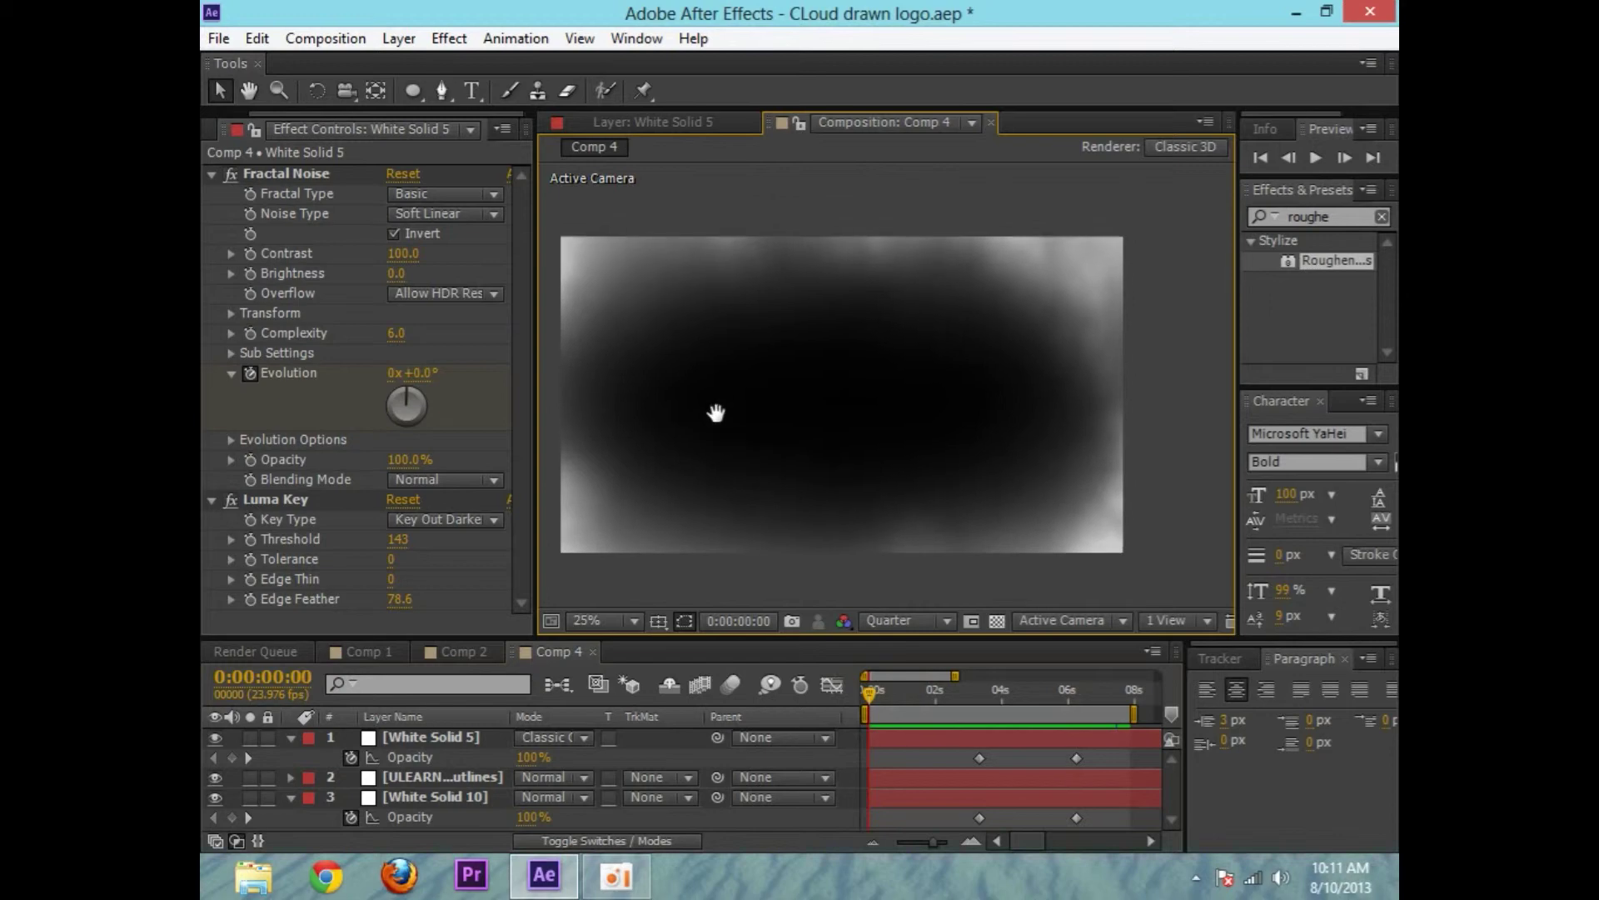
mouse_move(891, 705)
left_mouse_down()
mouse_move(963, 687)
mouse_move(1022, 703)
mouse_move(831, 703)
left_mouse_up()
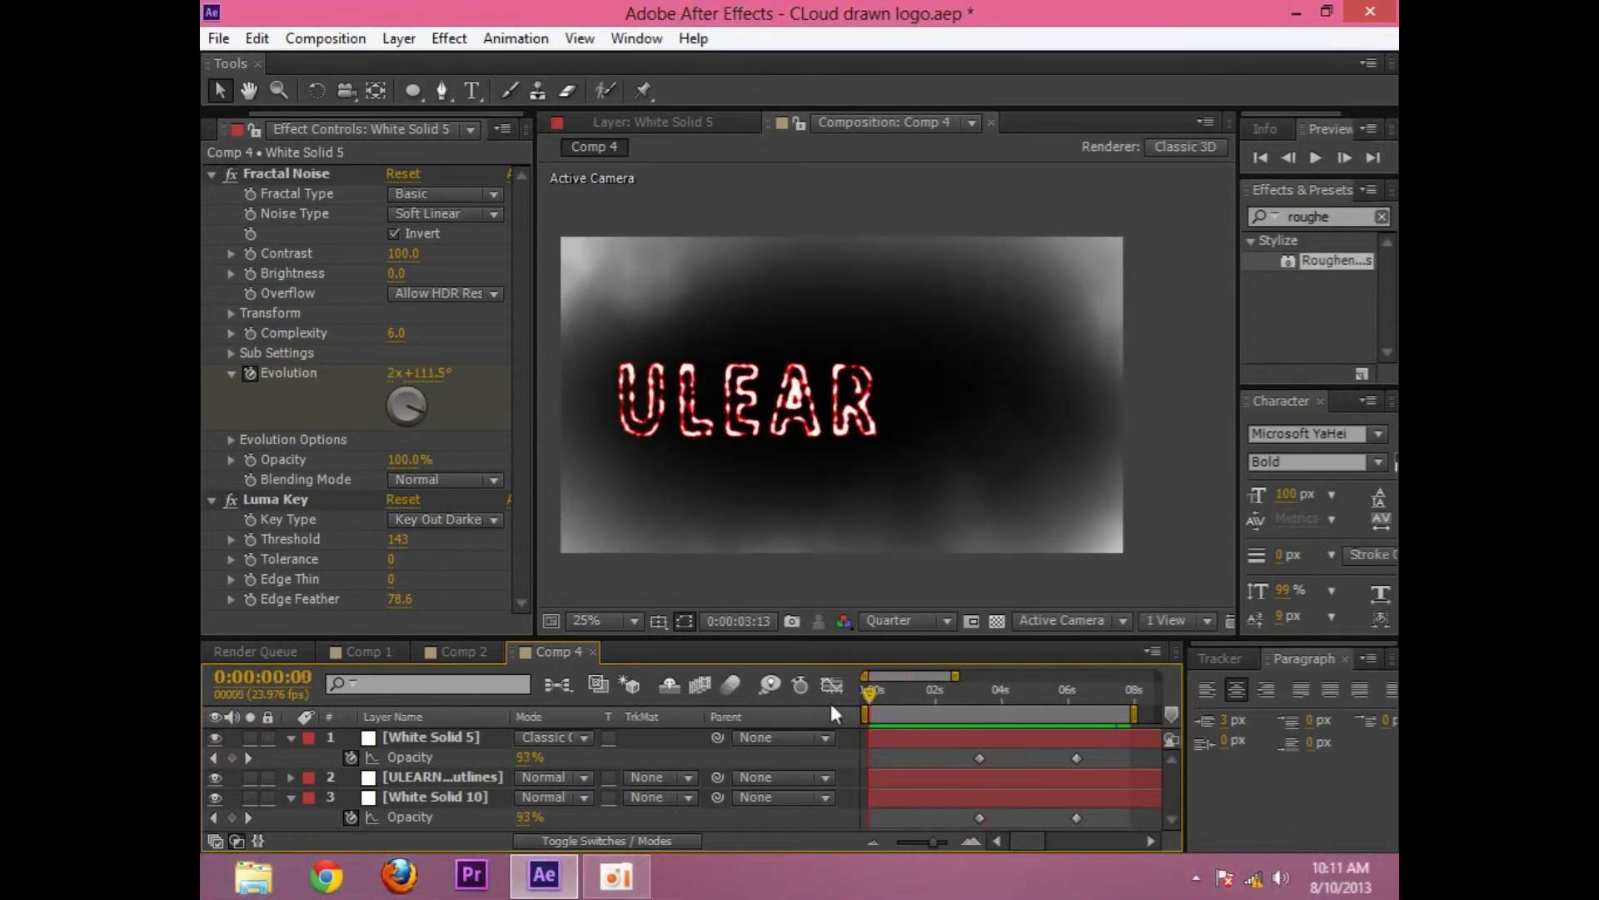
Collapse the layer properties and add a two-node camera with a 119 mm focal length to Comp 4
left_click(292, 737)
left_click(293, 775)
right_click(390, 799)
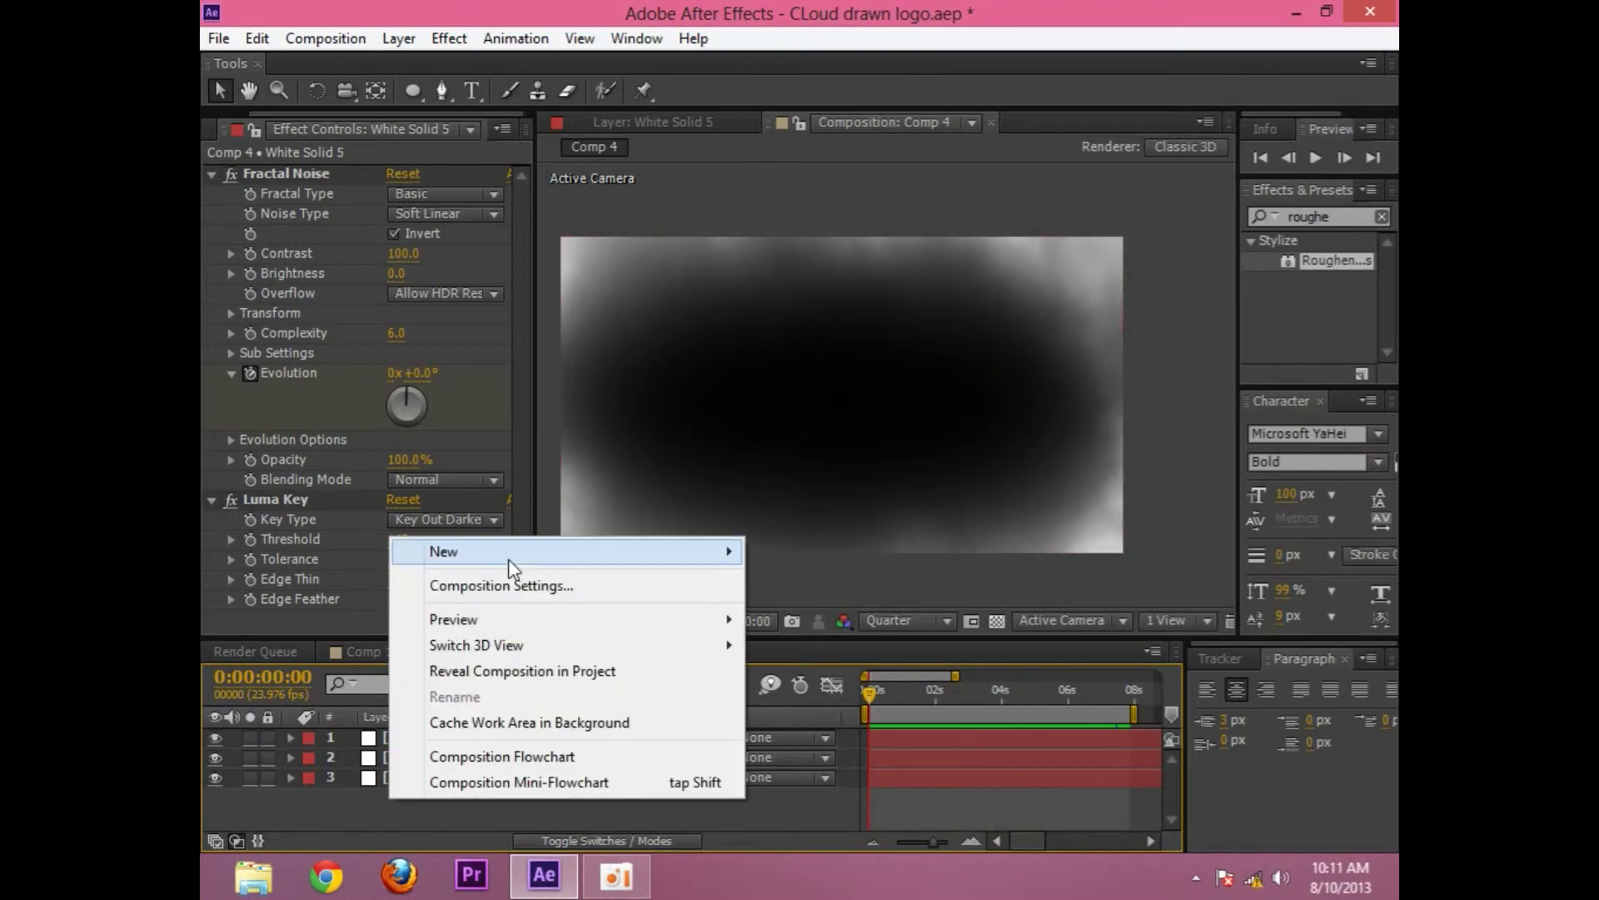
mouse_move(511, 560)
left_click(883, 655)
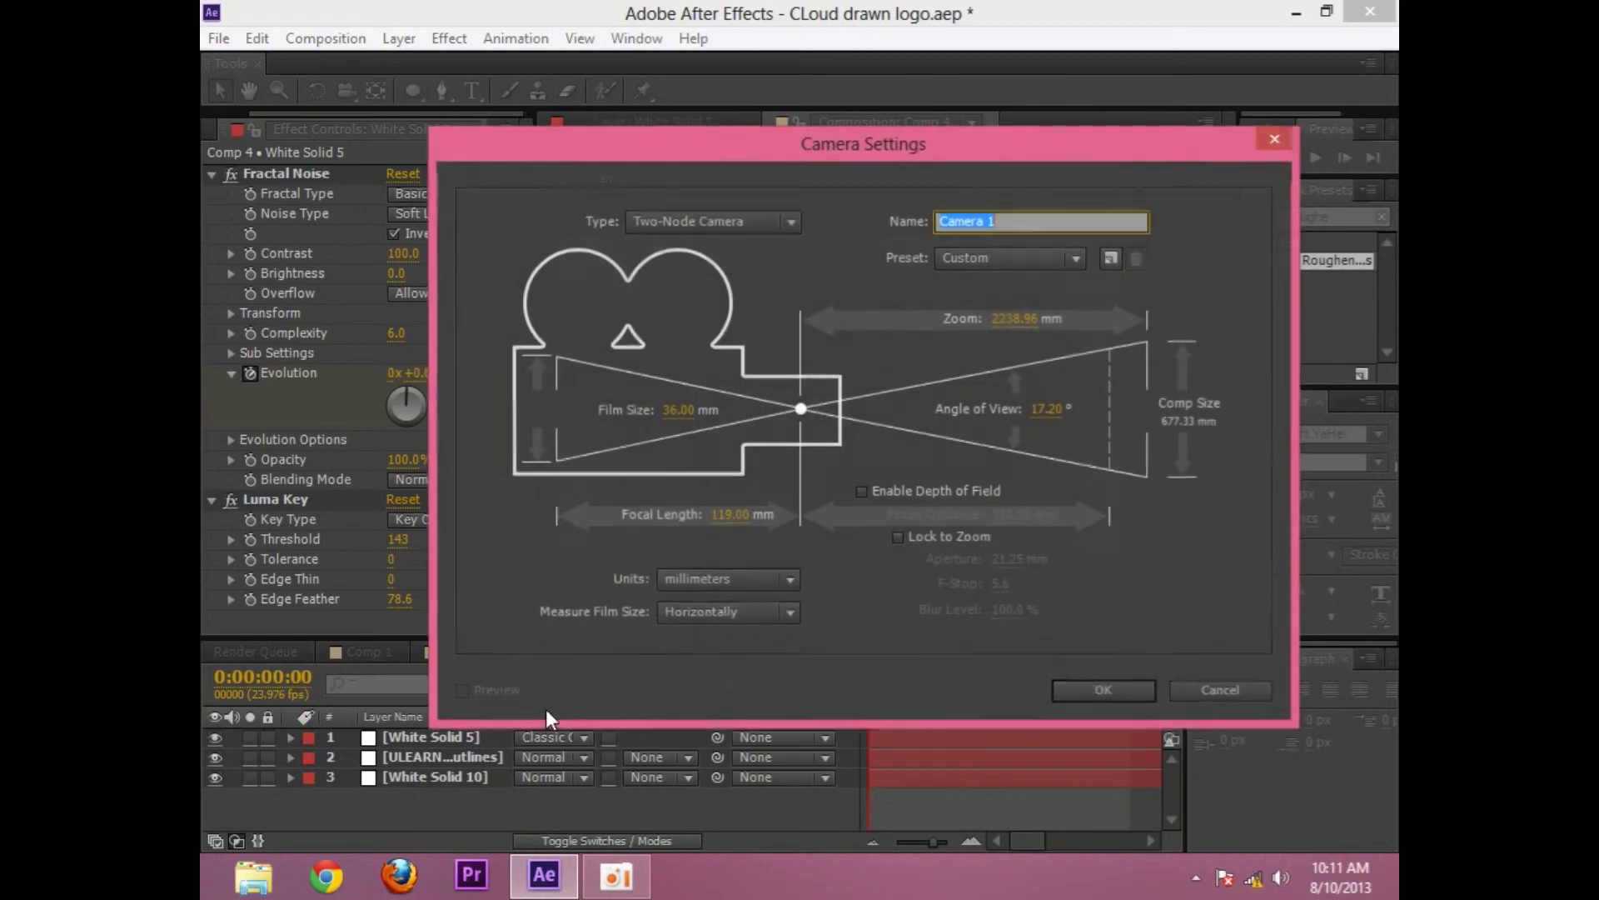
left_click(1099, 694)
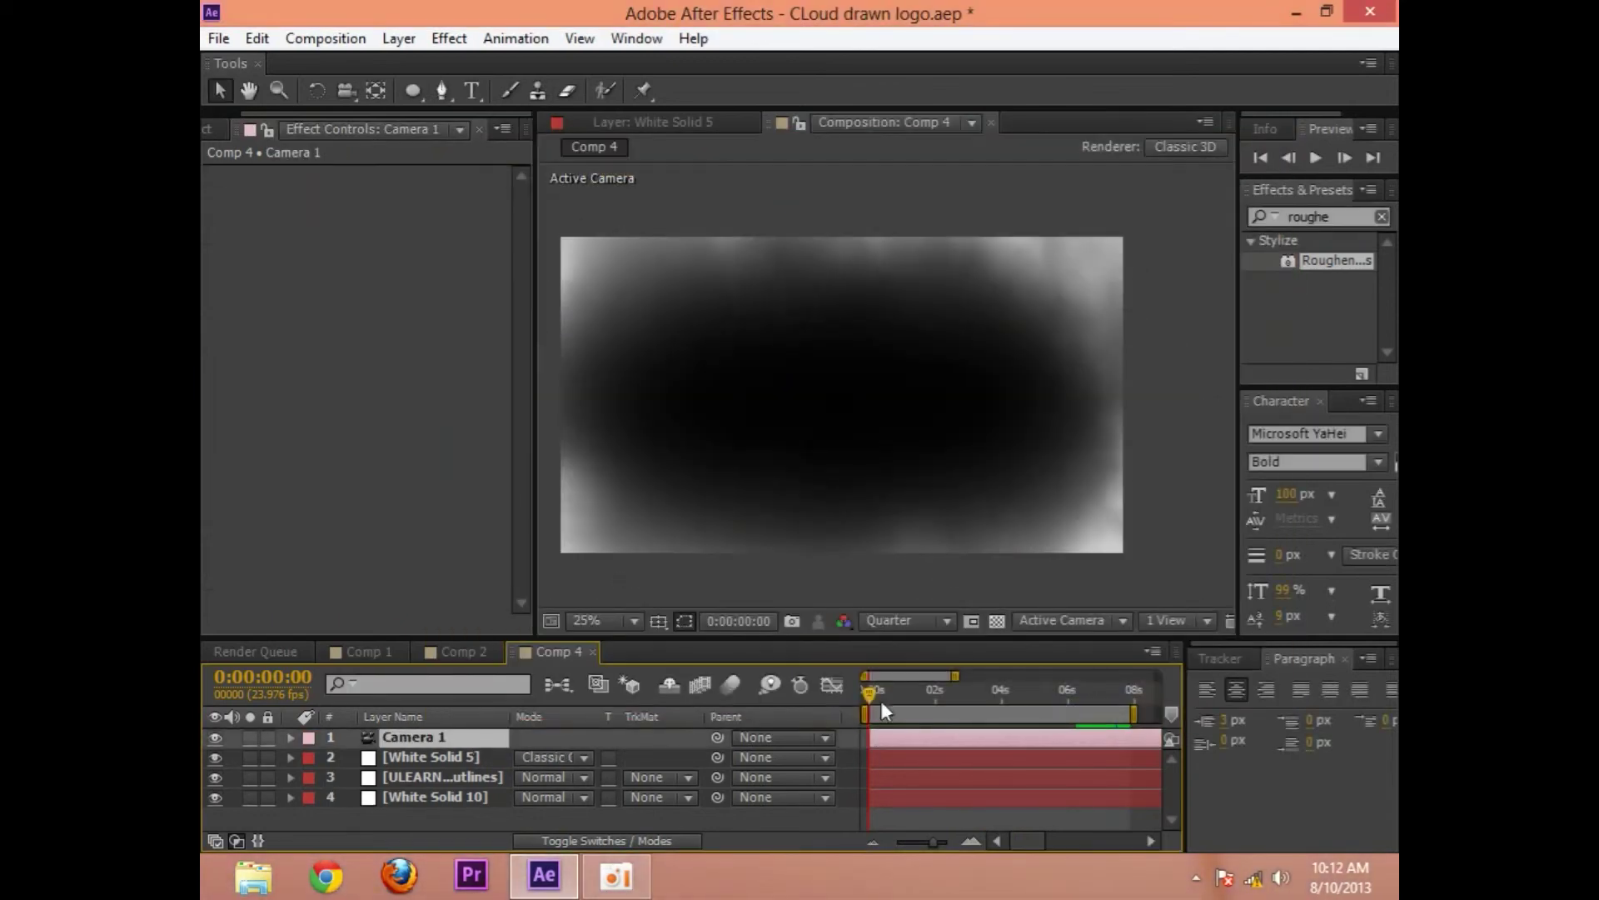
Keep Camera 1's current settings and make White Solid 5, the ULEARN outlines layer and White Solid 10 3D layers
double_click(403, 742)
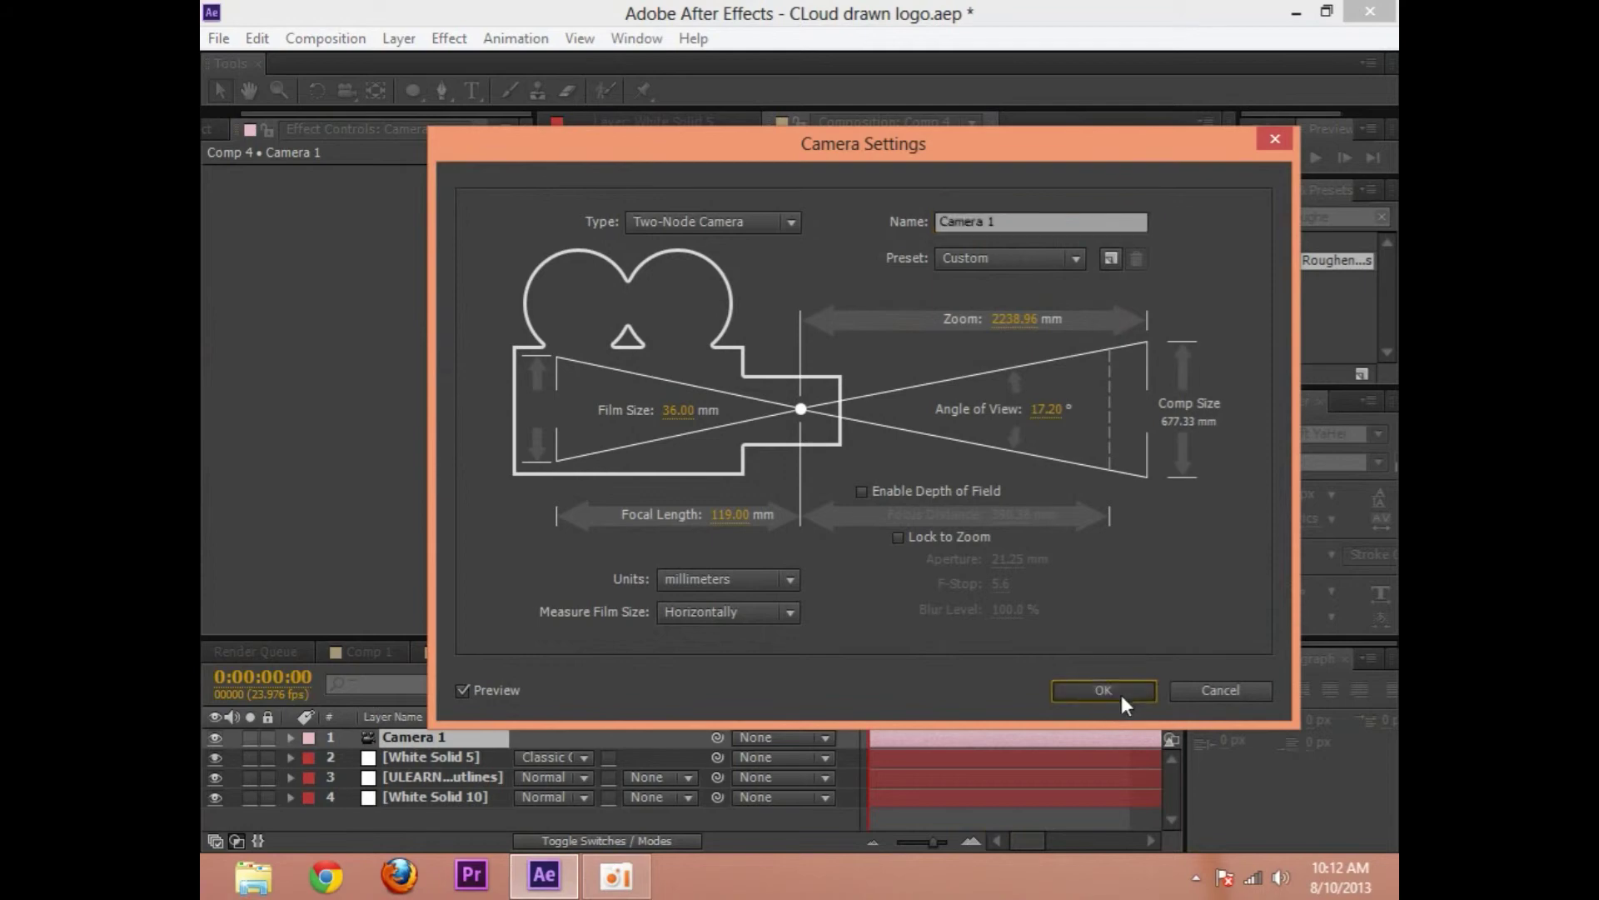
left_click(1121, 693)
left_click(646, 778)
left_click(647, 798)
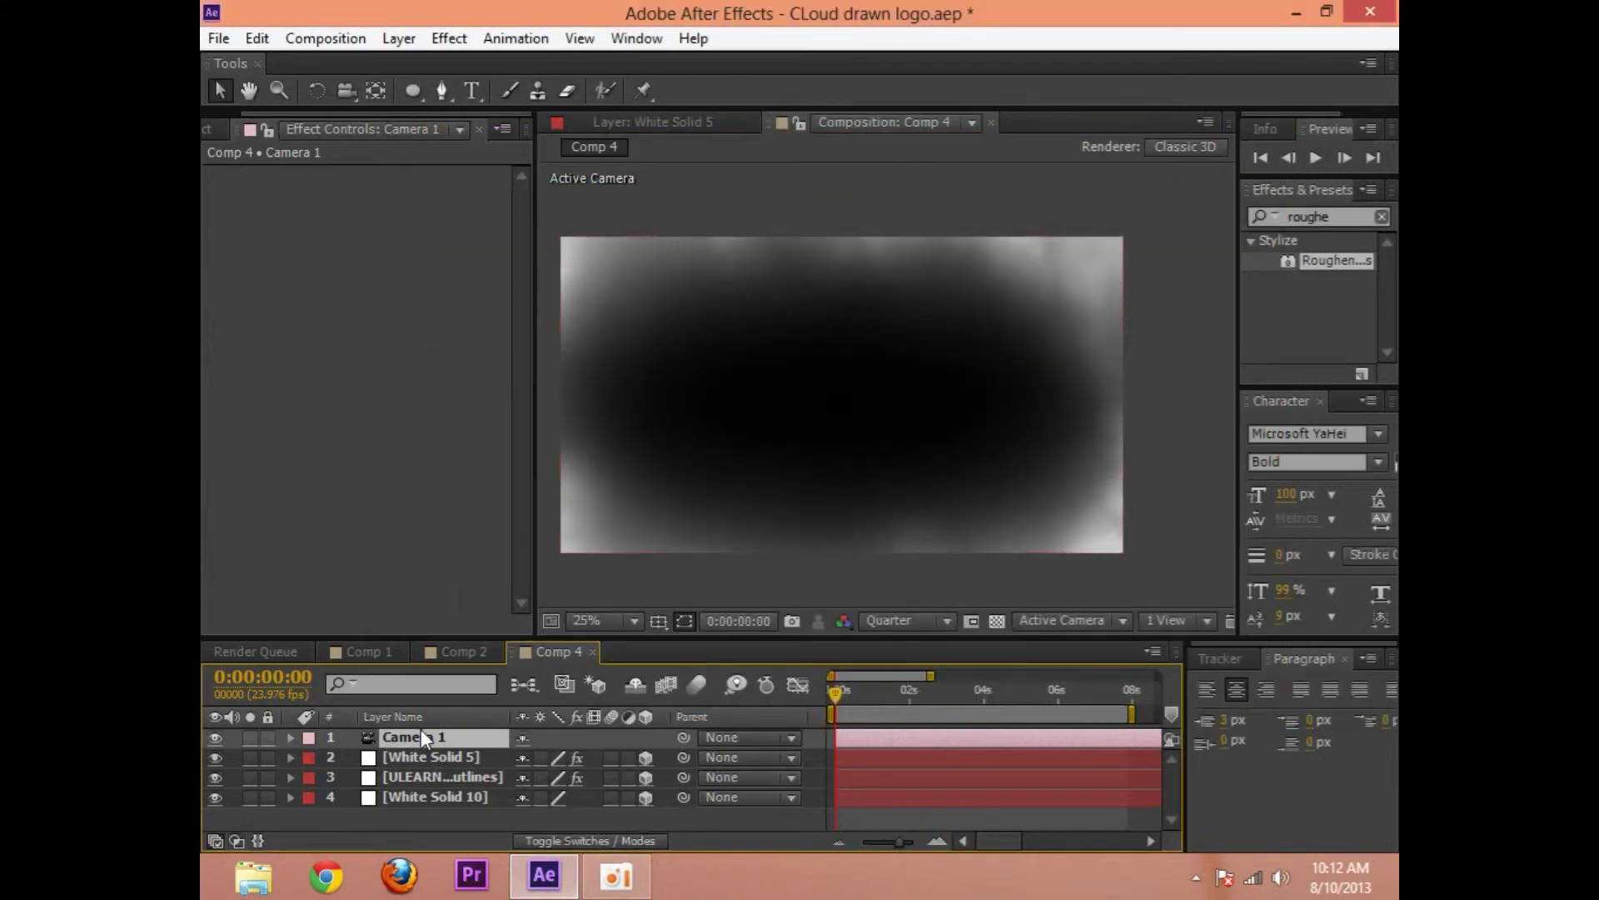
Show Comp 4 in two horizontal views and add a Position keyframe to Camera 1 at 0:00:00:00
key("p")
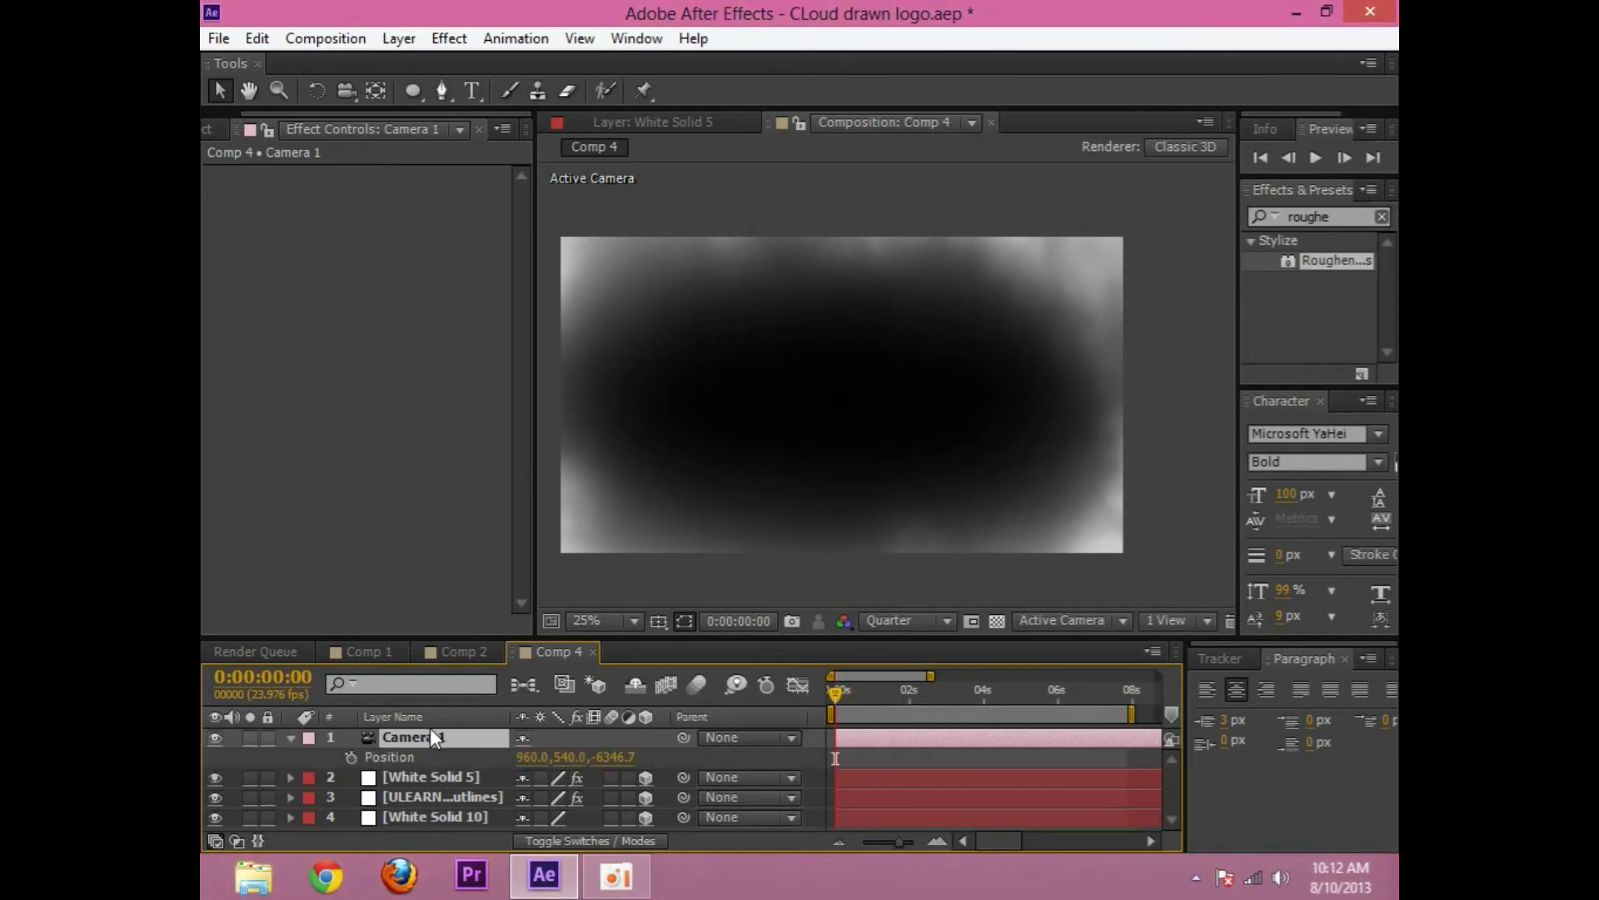
left_click(1172, 626)
left_click(1235, 403)
left_click(756, 457)
scroll(753, 432, "down", 2)
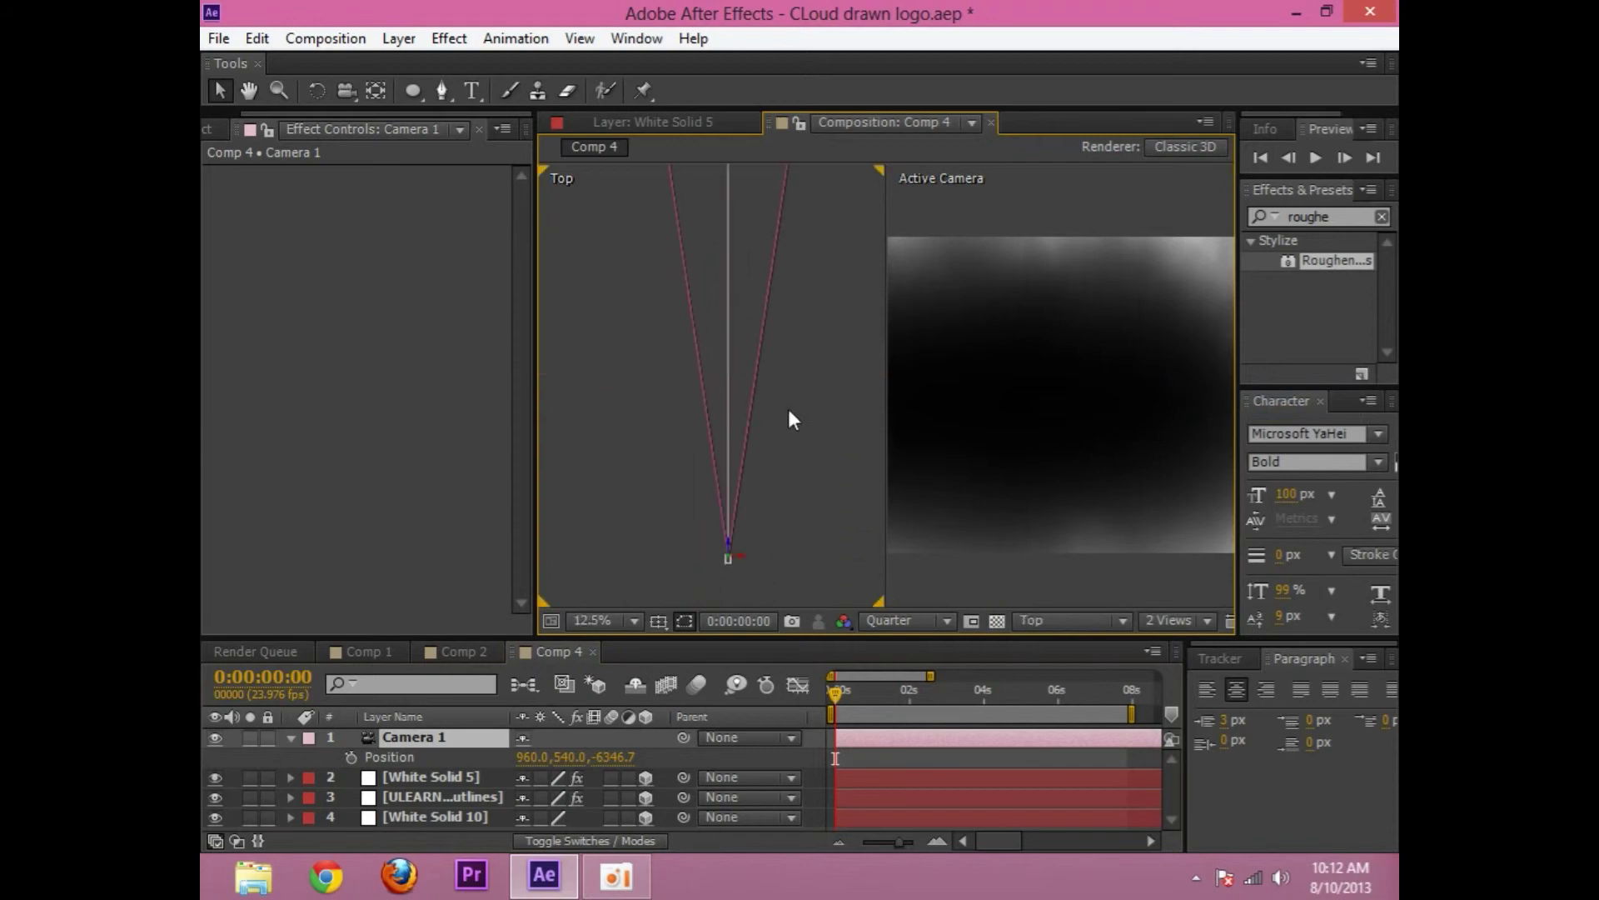
left_click(351, 756)
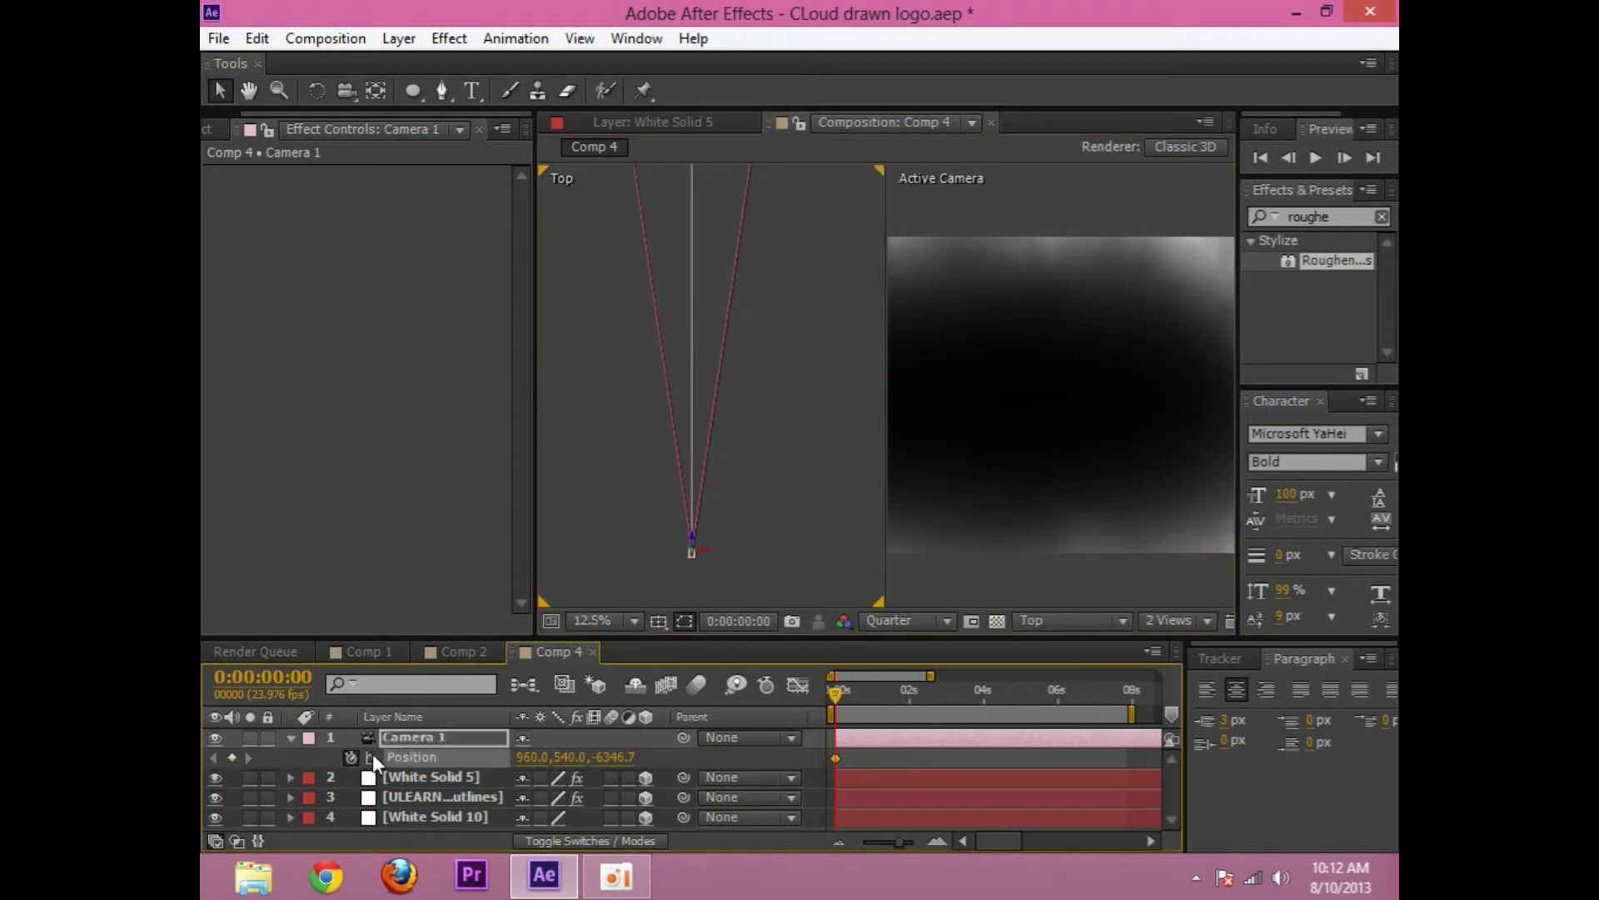
At 0:00:07:20, move Camera 1 forward in the Top view to a position of about 960, 540, -5202.7
left_click_drag(1093, 688, 1126, 693)
left_click(1107, 458)
left_click_drag(1108, 458, 1003, 457)
scroll(1080, 454, "down", 2)
left_click_drag(694, 538, 692, 383)
left_click_drag(1056, 479, 1097, 491)
left_click_drag(710, 382, 707, 386)
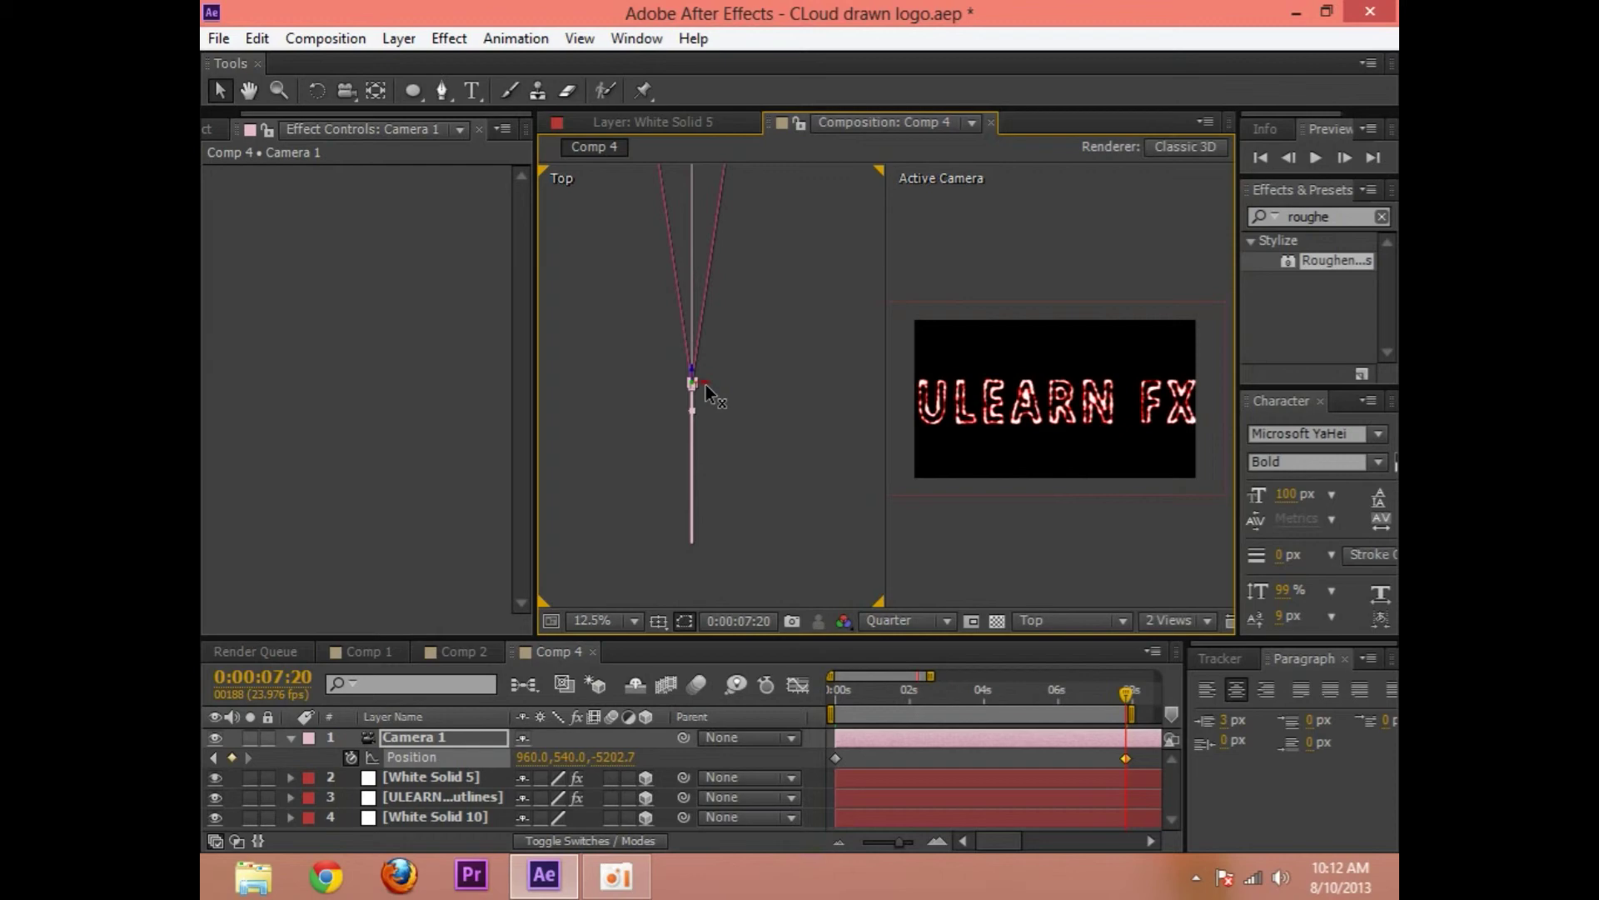
Return the composition to a single Active Camera view
left_click(1109, 495)
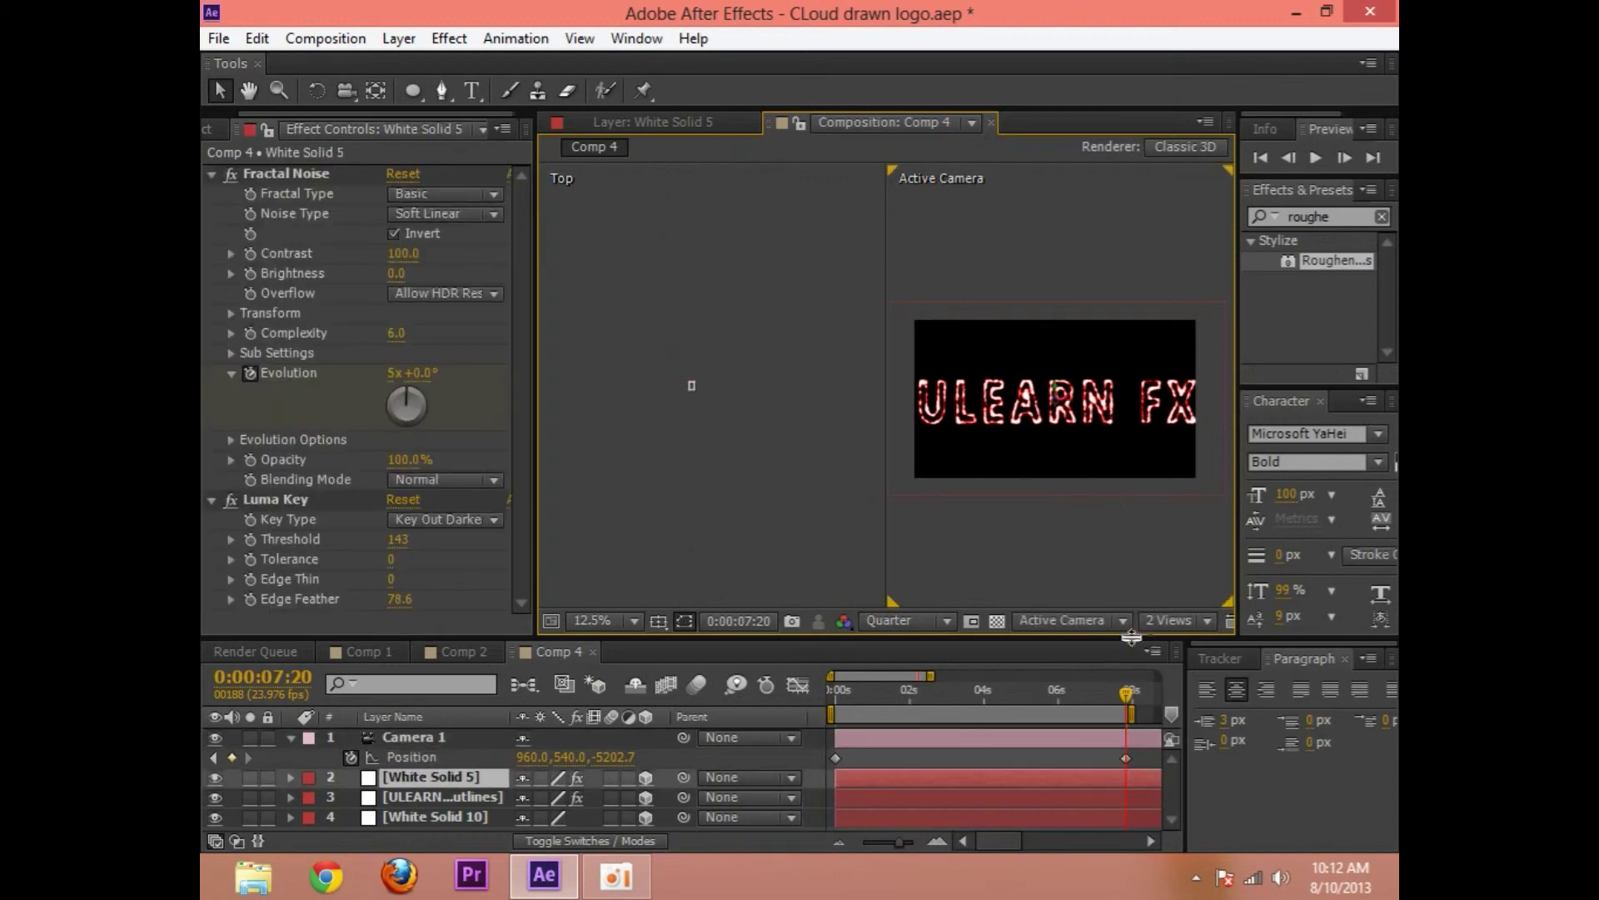
left_click(1148, 624)
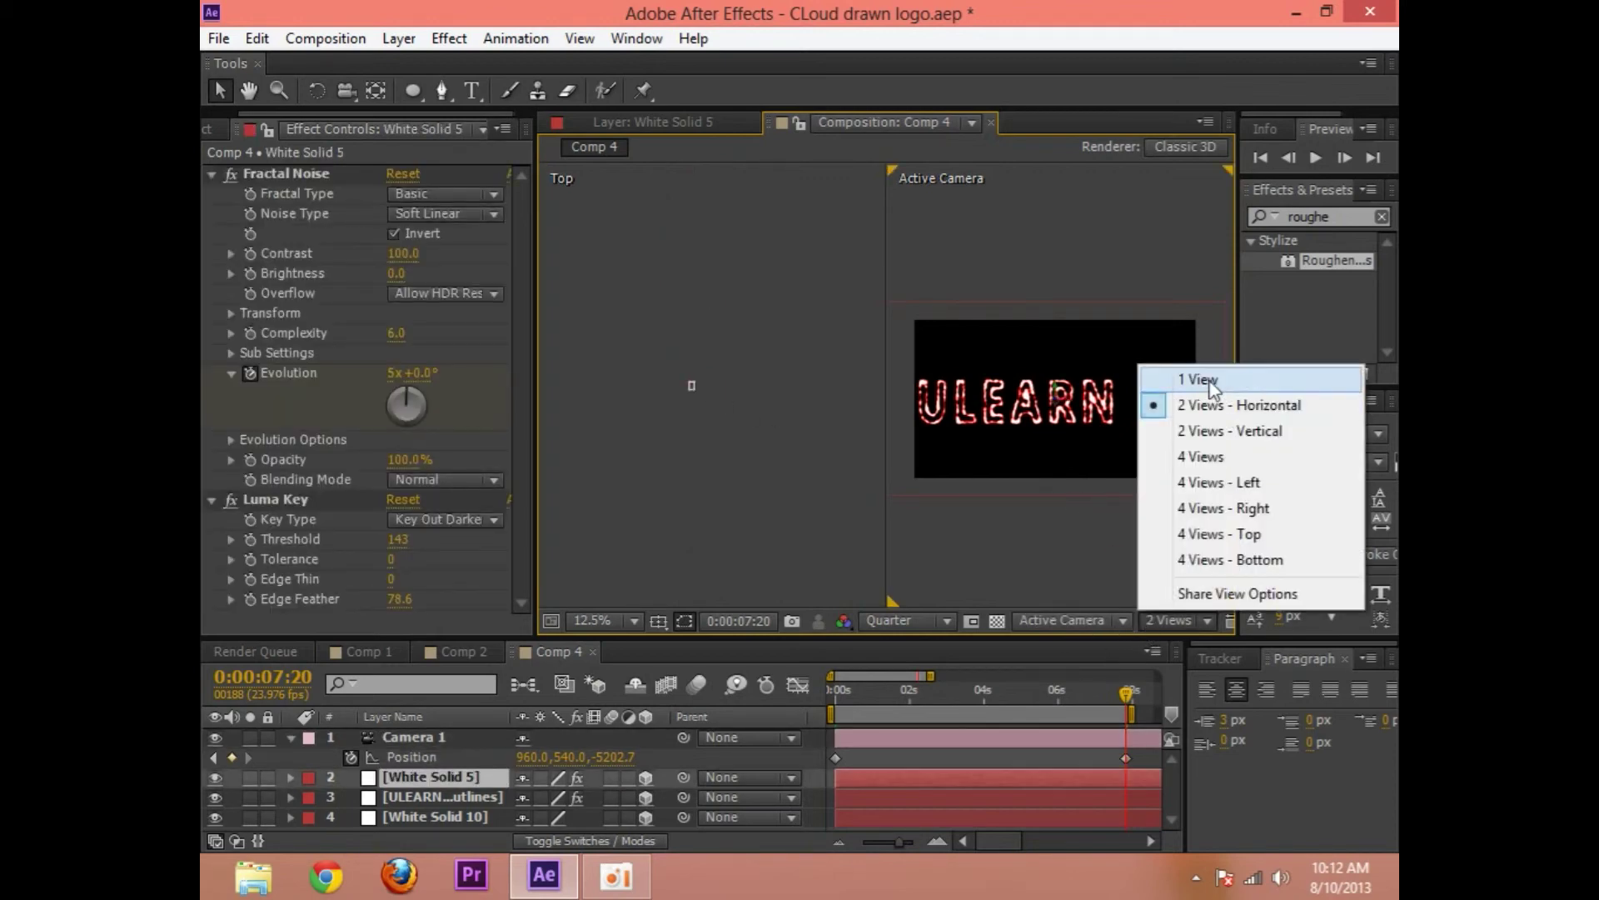
left_click(1182, 374)
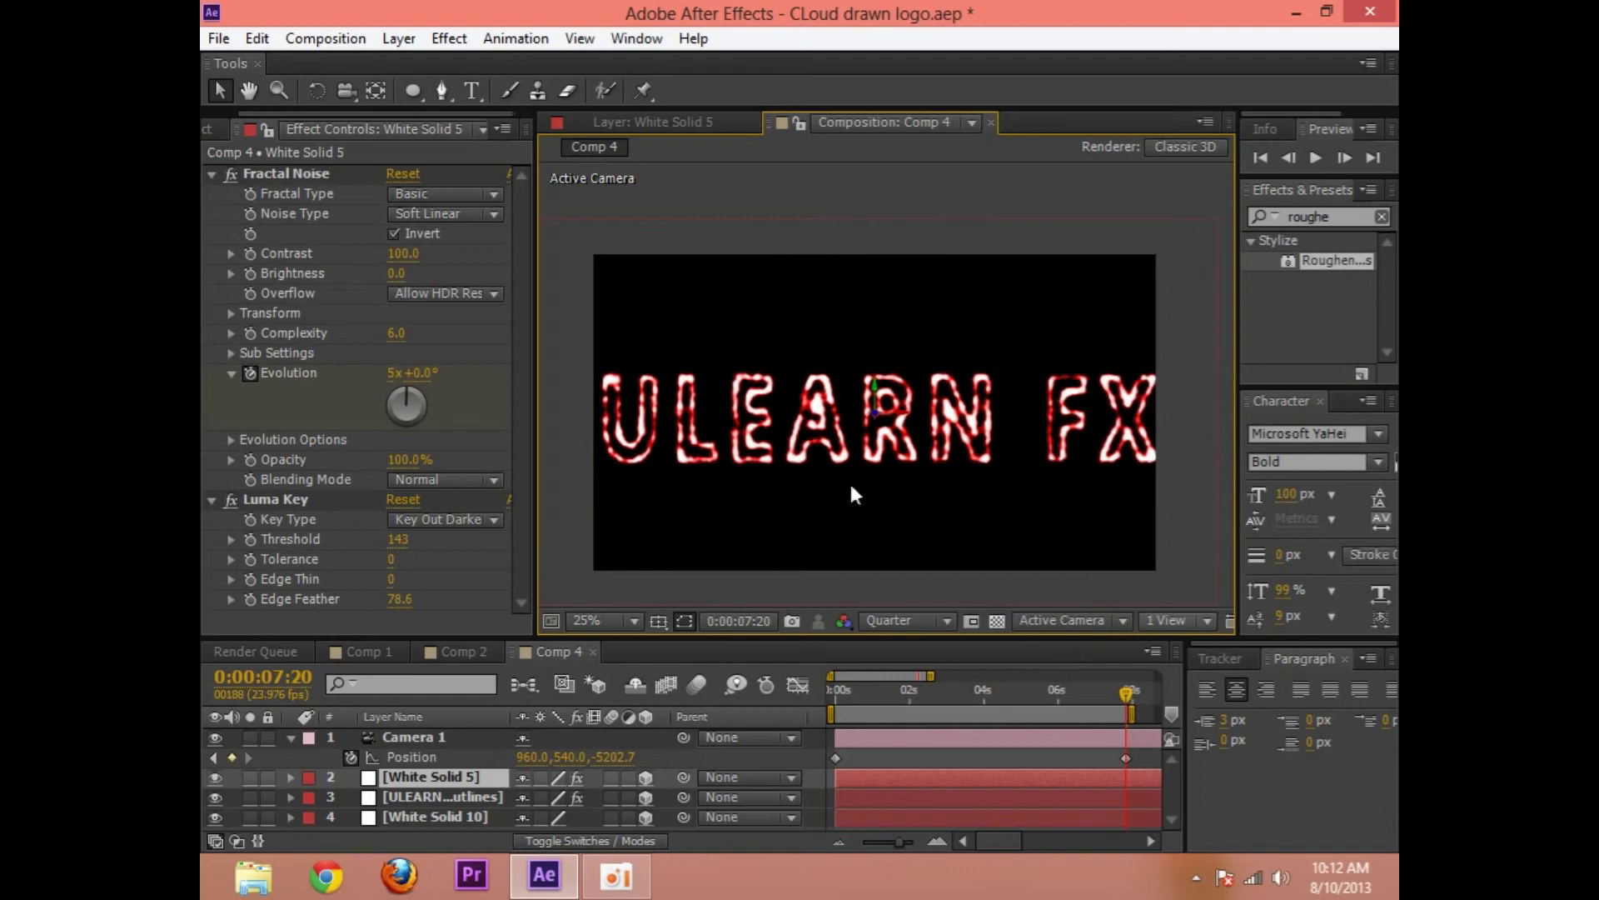
Preview the camera push-in on the logo animation from the first frame and return to 0:00:00:00
key("Home")
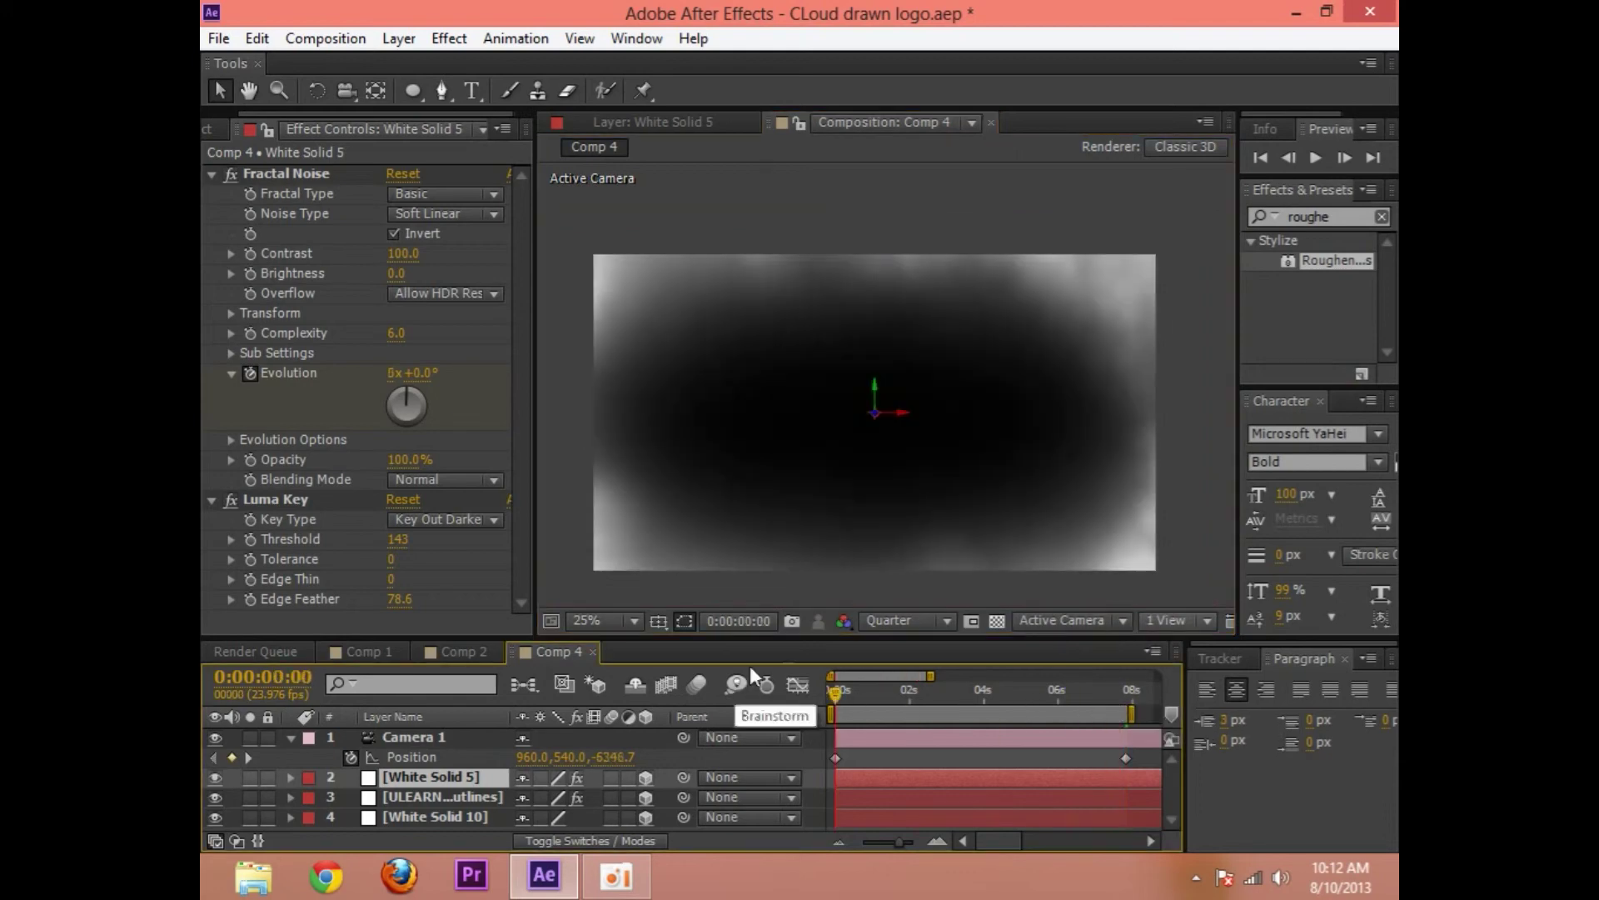
key("comma")
key("comma")
key("period")
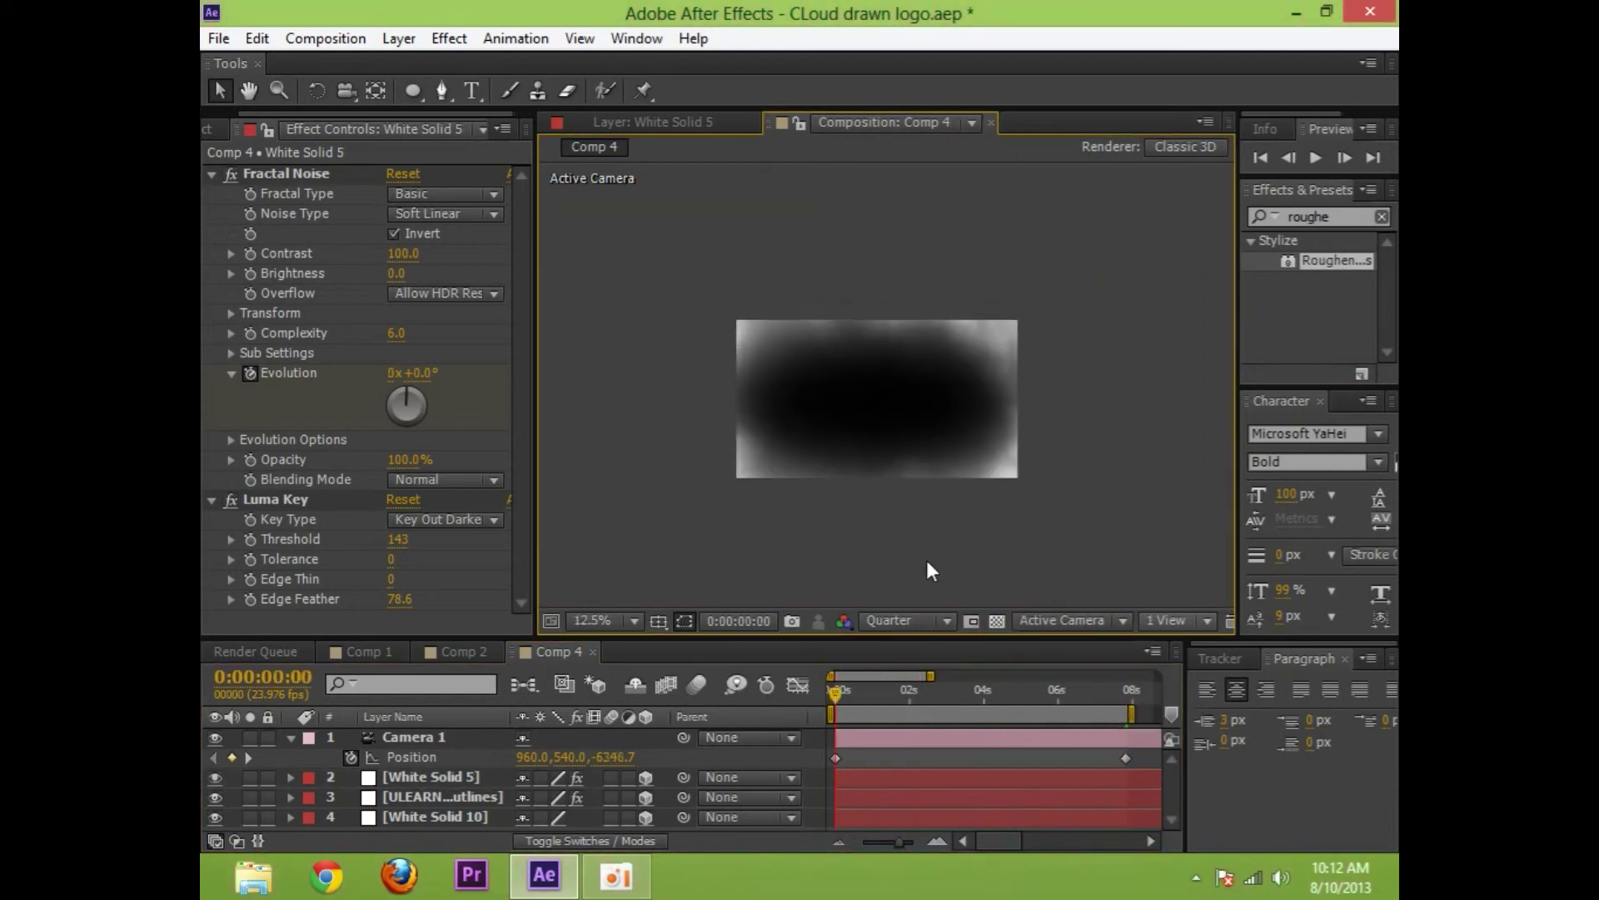
key("period")
key("space")
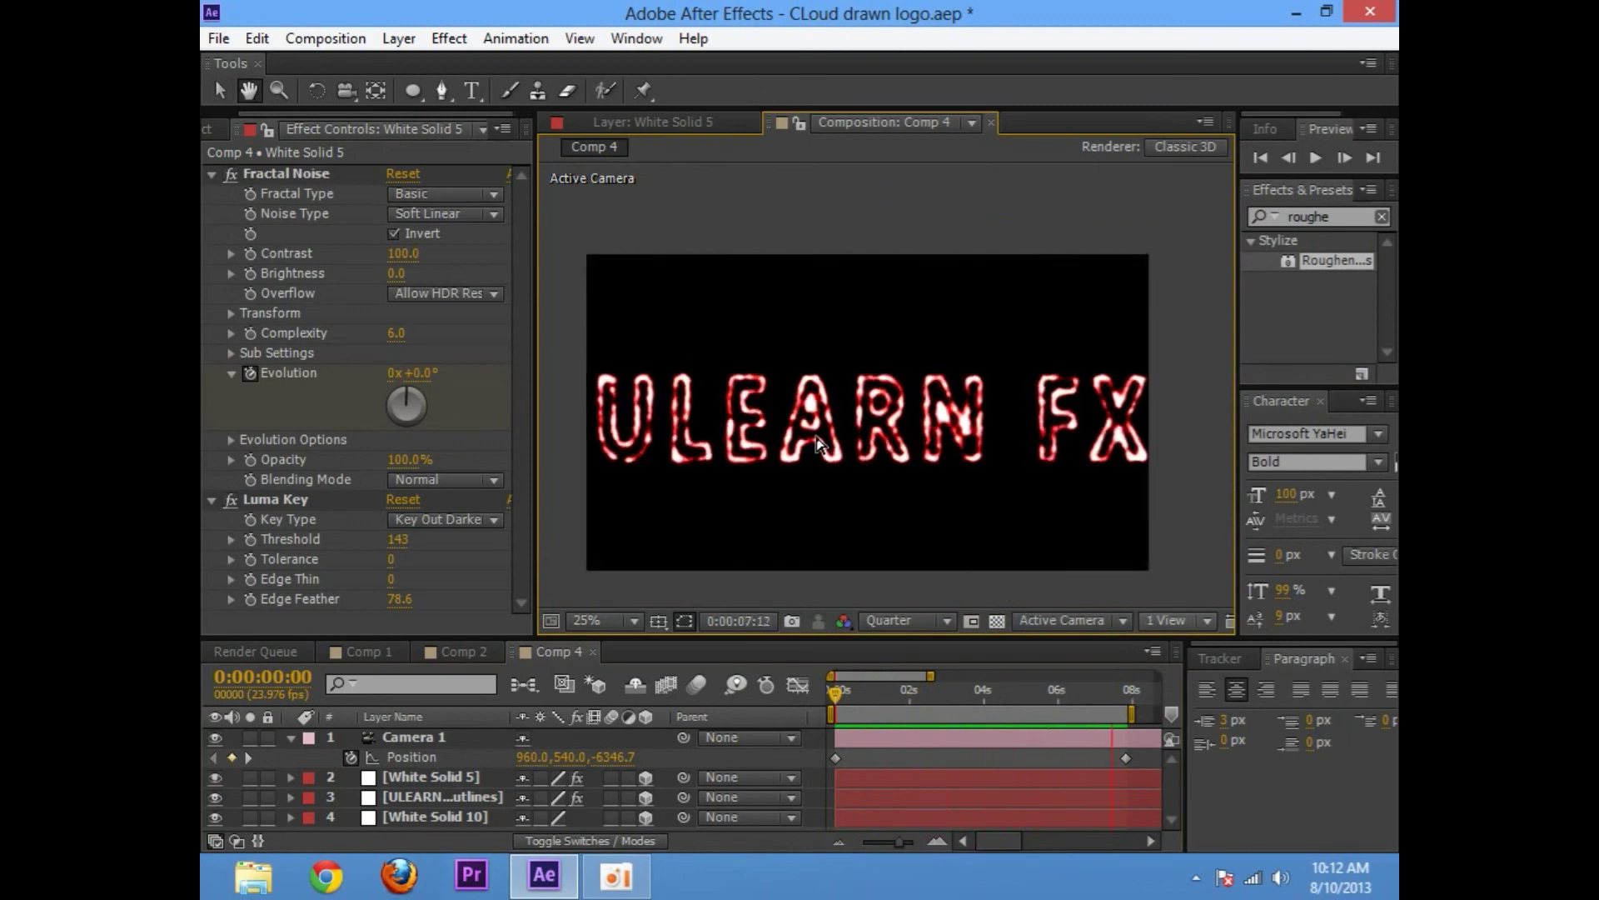
key("space")
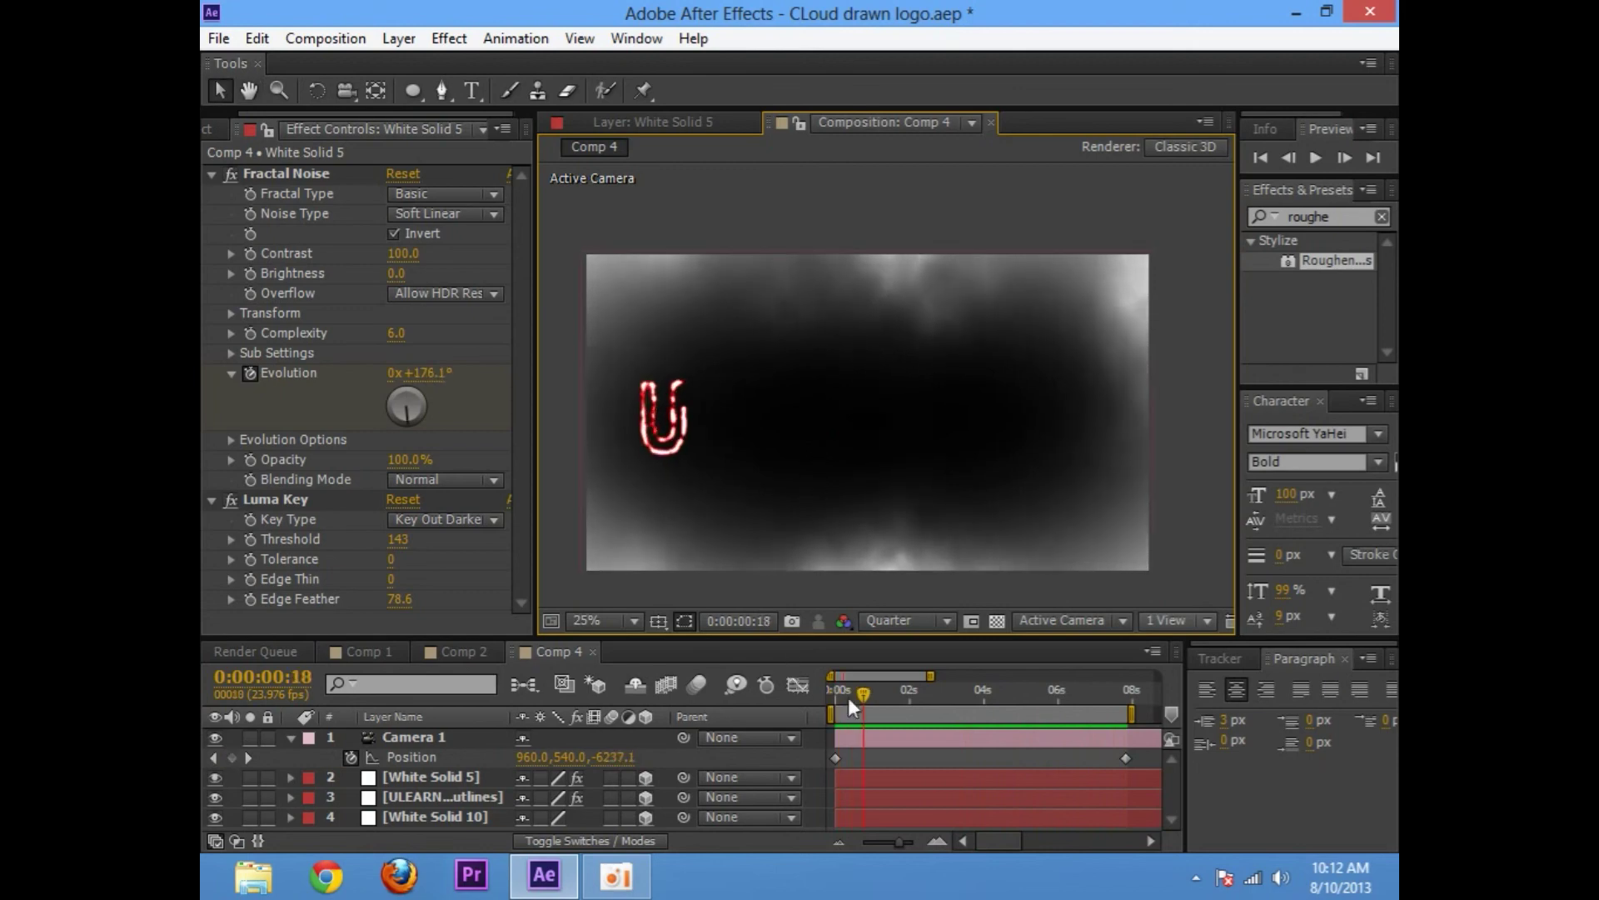
left_click(785, 707)
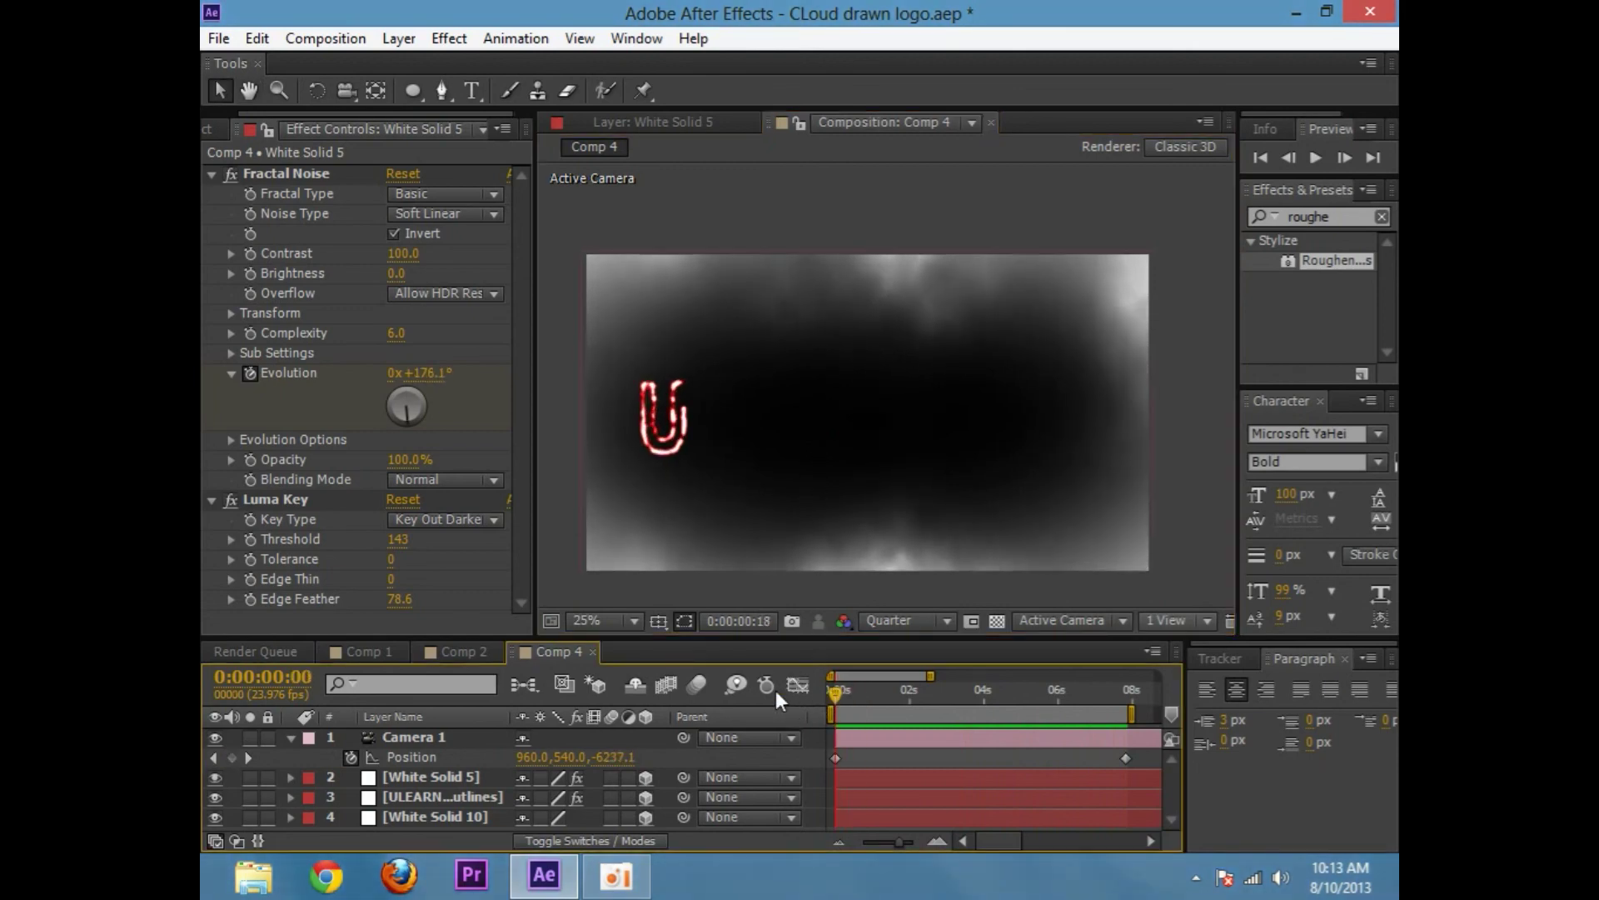
key("Home")
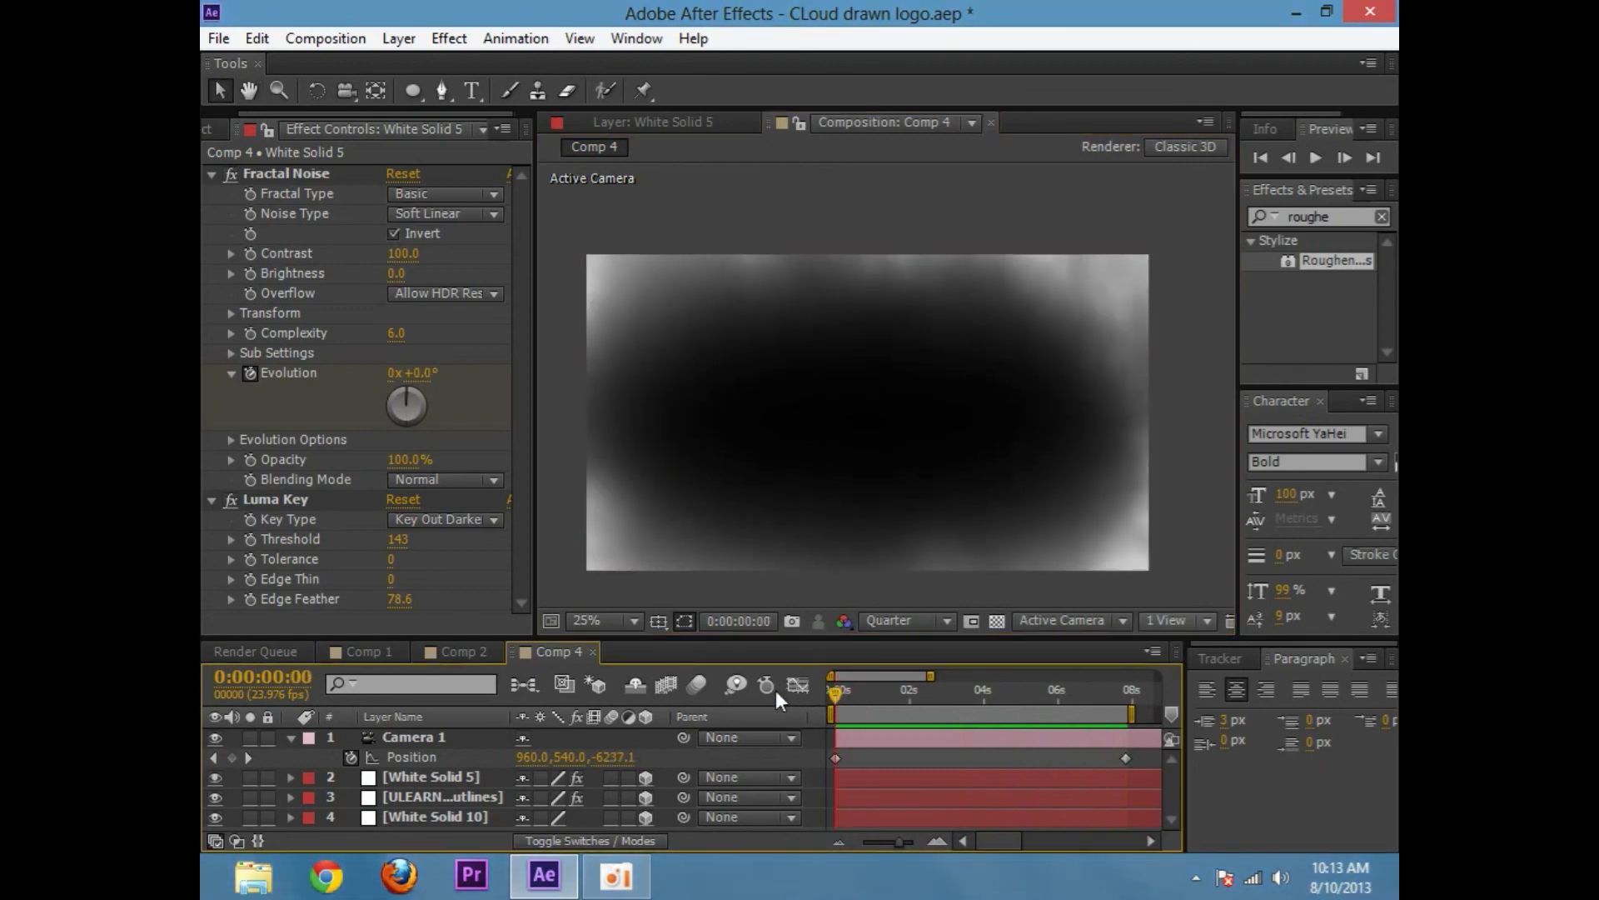